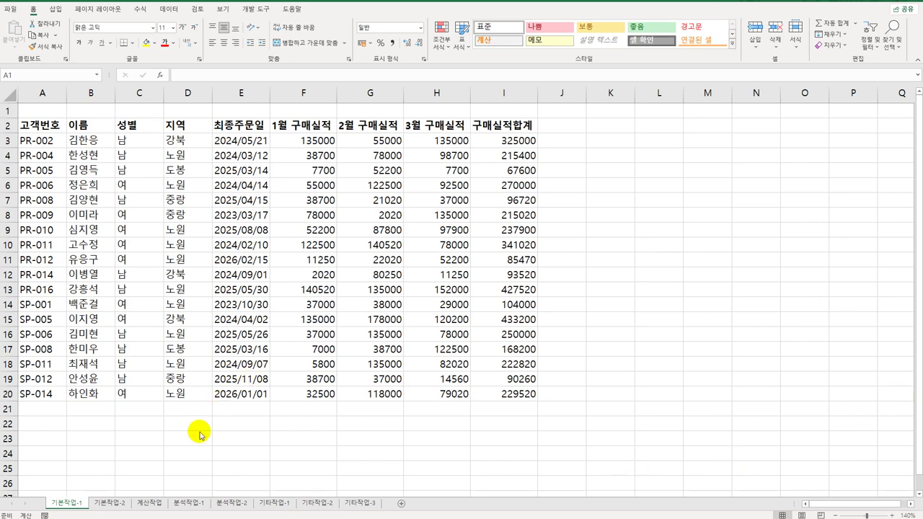
{"action": "key", "text": "ctrl+Home"}
{"action": "left_click_drag", "start_coordinate": [49, 425], "coordinate": [46, 437]}
{"action": "left_click", "coordinate": [48, 428]}
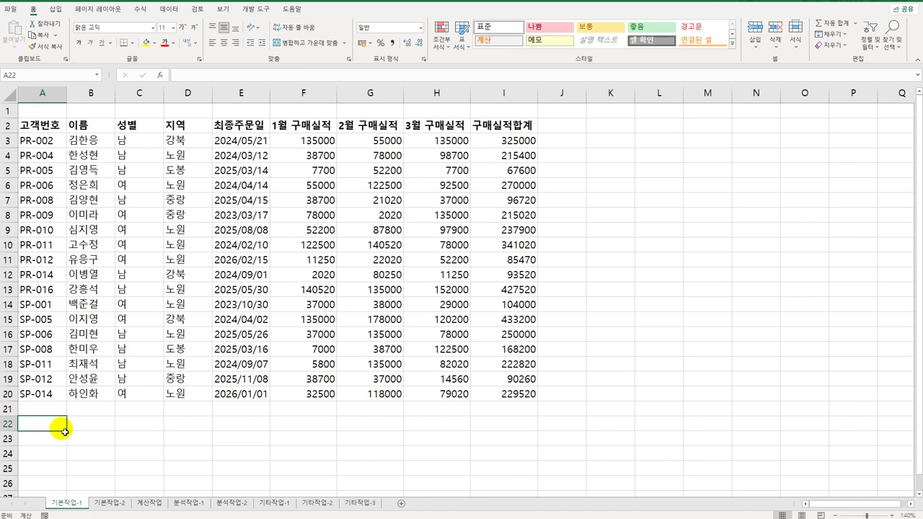
{"action": "left_click", "coordinate": [58, 126]}
{"action": "left_click_drag", "start_coordinate": [58, 126], "coordinate": [476, 125]}
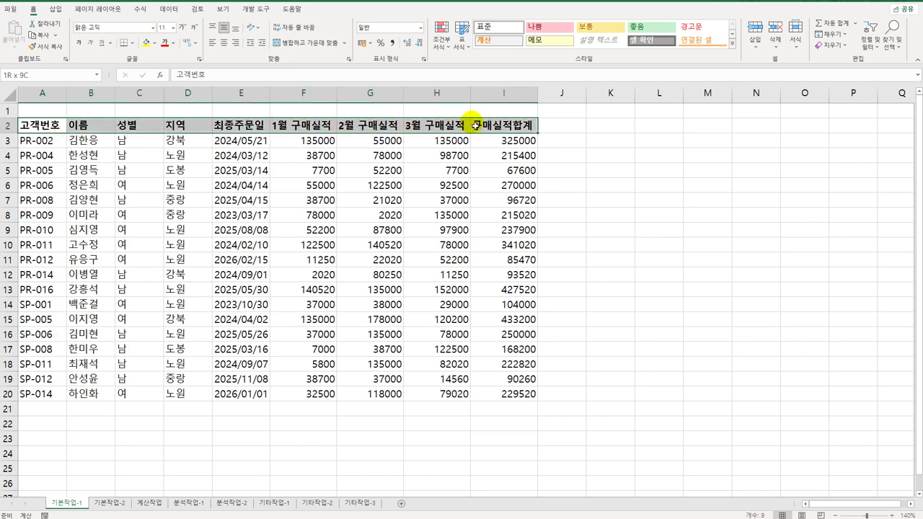
Enter the criteria heading 조건 in cell A22.
{"action": "left_click", "coordinate": [42, 425]}
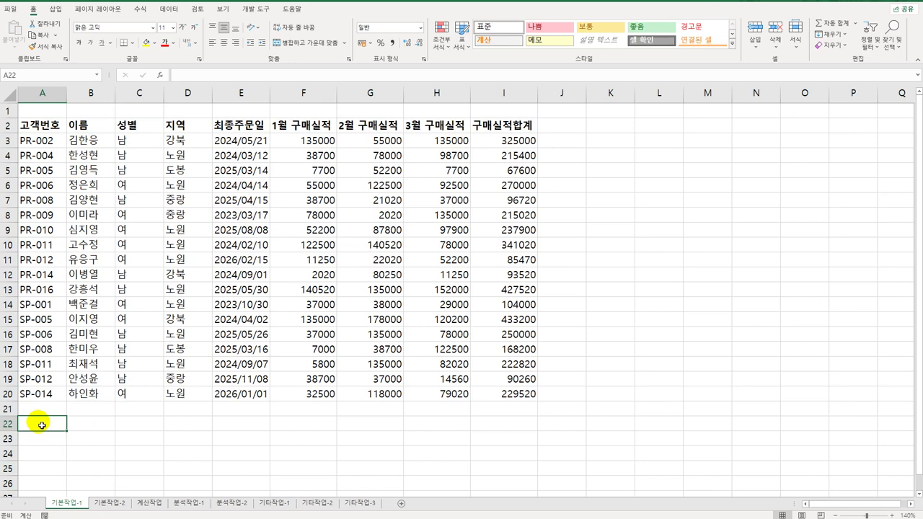
{"action": "type", "text": "합계"}
{"action": "key", "text": "BackSpace"}
{"action": "key", "text": "BackSpace"}
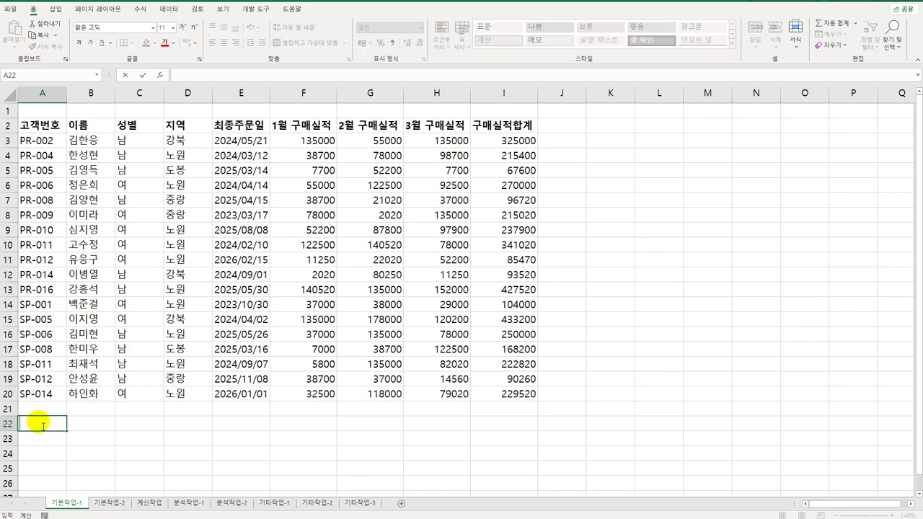
{"action": "type", "text": "조건"}
{"action": "key", "text": "Return"}
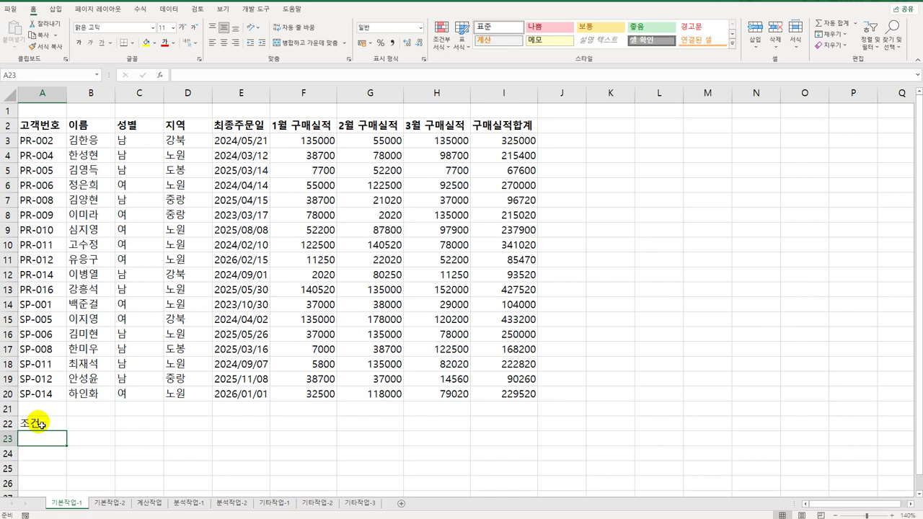
Begin an AND formula in A23 whose first condition is LEFT(D3,1)="노".
{"action": "type", "text": "="}
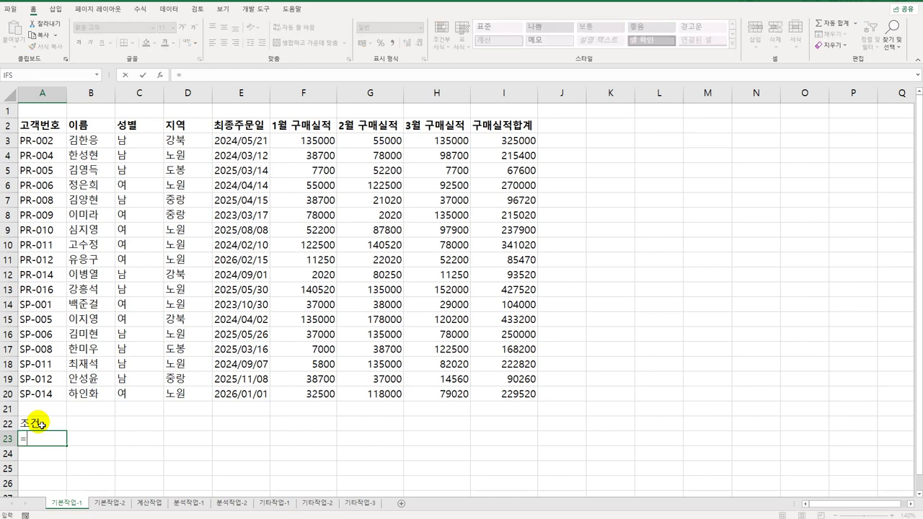
{"action": "type", "text": "and"}
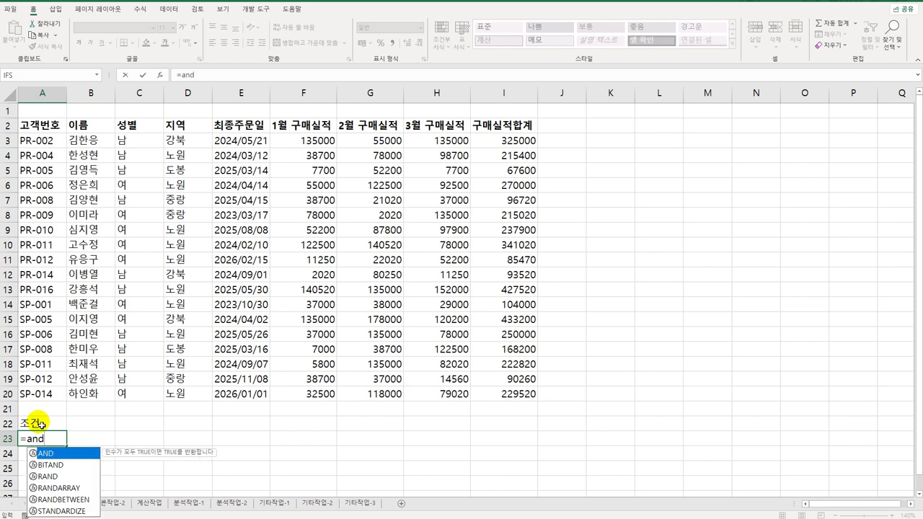
{"action": "key", "text": "Tab"}
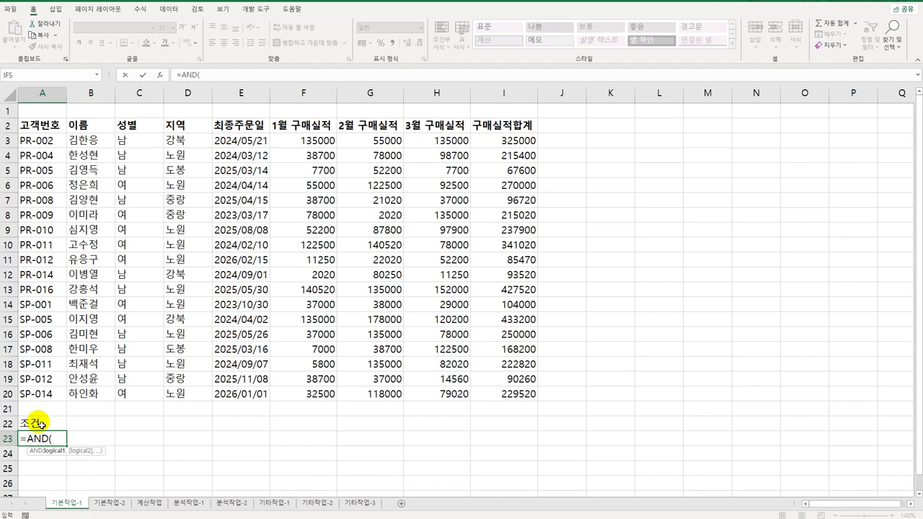
{"action": "type", "text": "lef"}
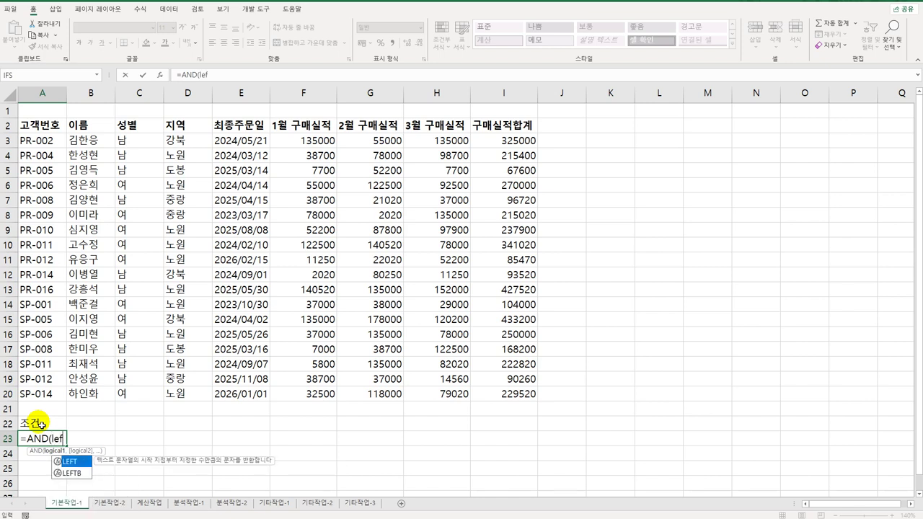
{"action": "key", "text": "Tab"}
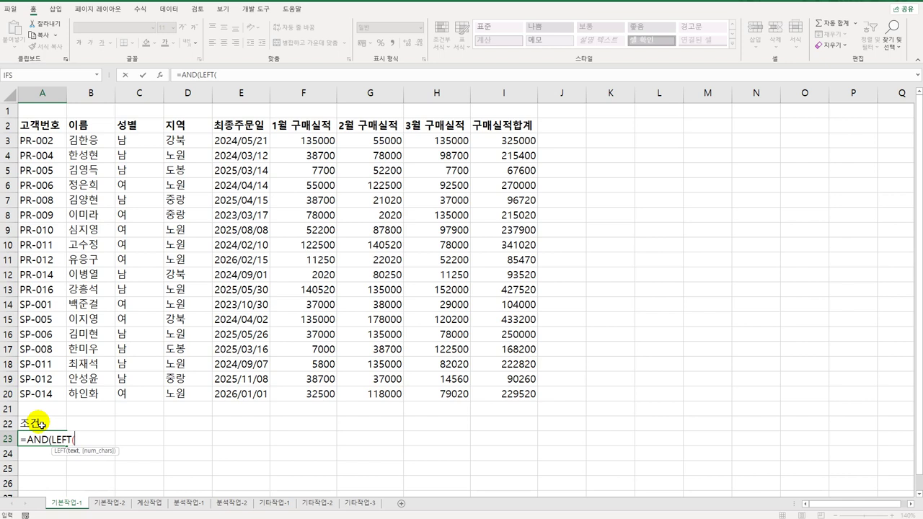
{"action": "left_click", "coordinate": [191, 142]}
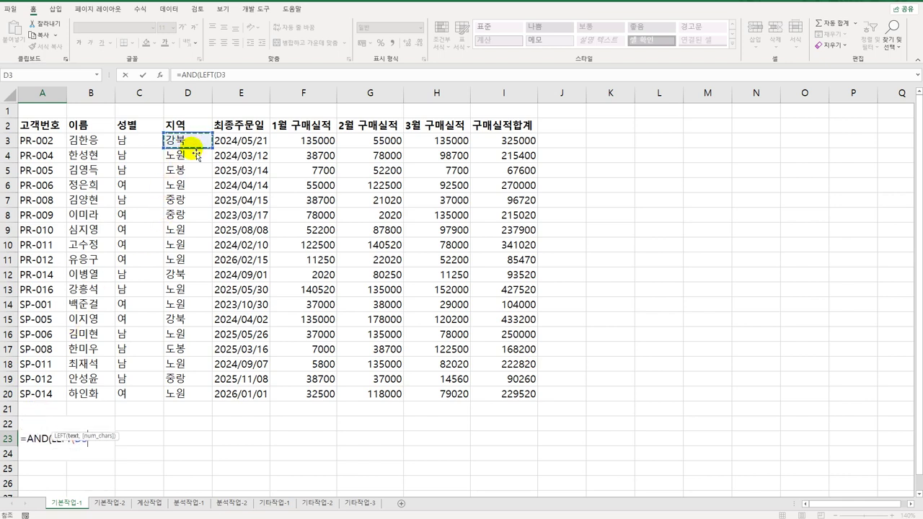
{"action": "type", "text": ",1)="}
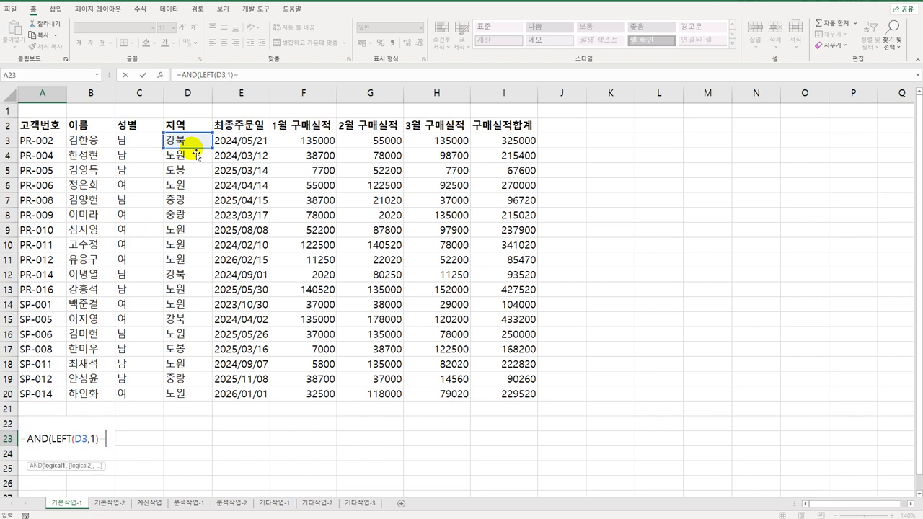
{"action": "type", "text": "\"노\","}
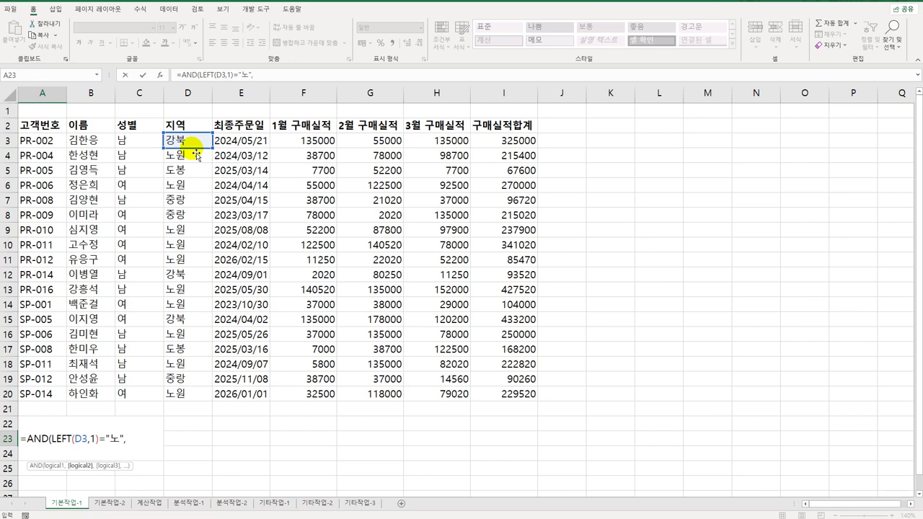
Add the conditions H3>=80000 and H3<=100000 to the AND formula and commit it with its closing parenthesis.
{"action": "left_click", "coordinate": [458, 144]}
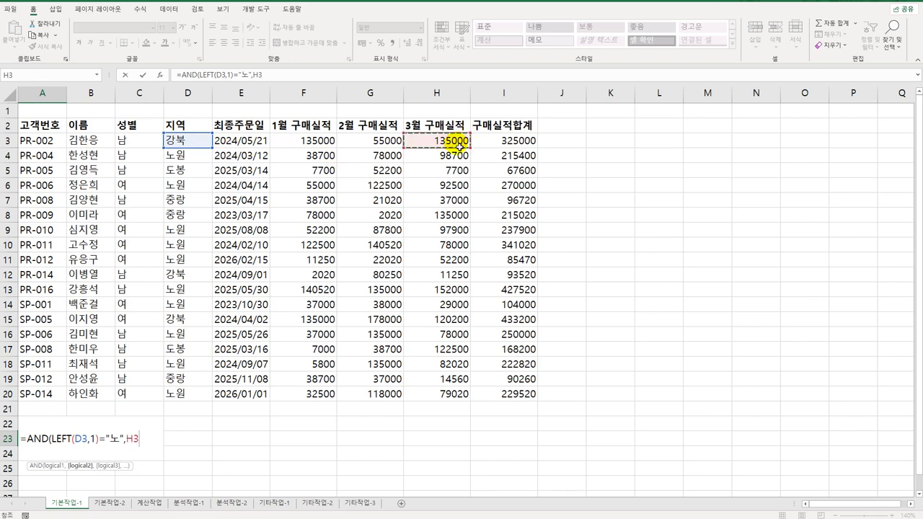
{"action": "type", "text": ">=80"}
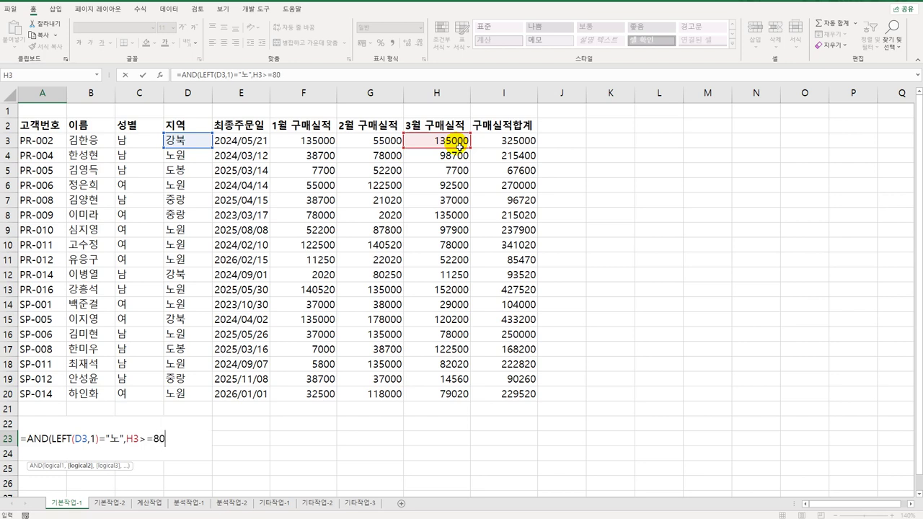
{"action": "type", "text": "000,"}
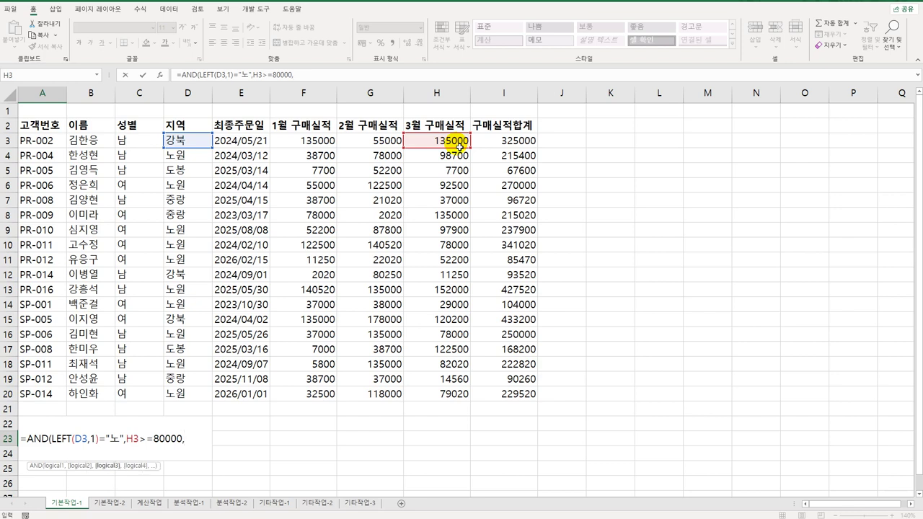
{"action": "left_click", "coordinate": [459, 147]}
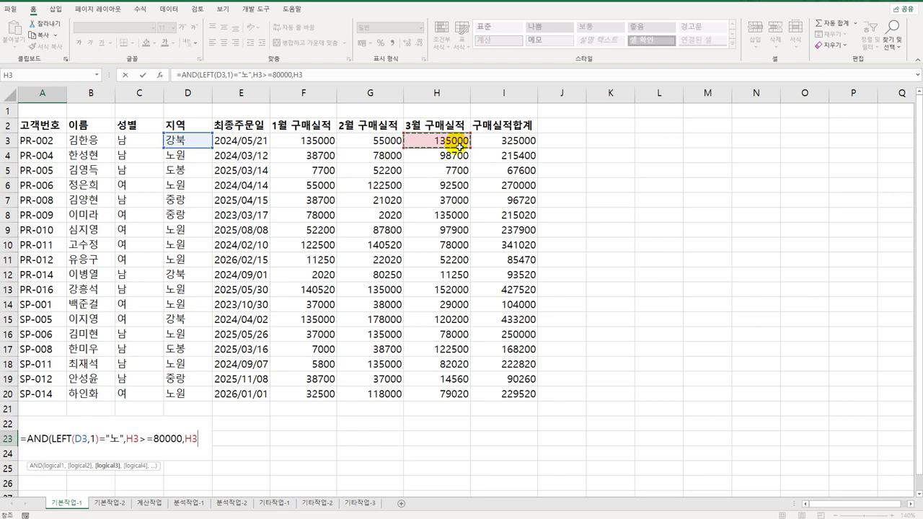
{"action": "type", "text": "<=100"}
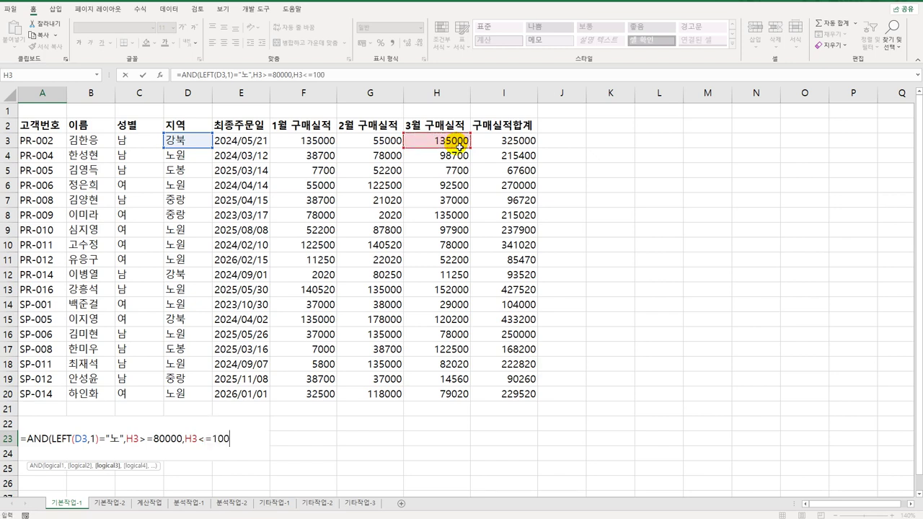
{"action": "type", "text": "000"}
{"action": "key", "text": "Return"}
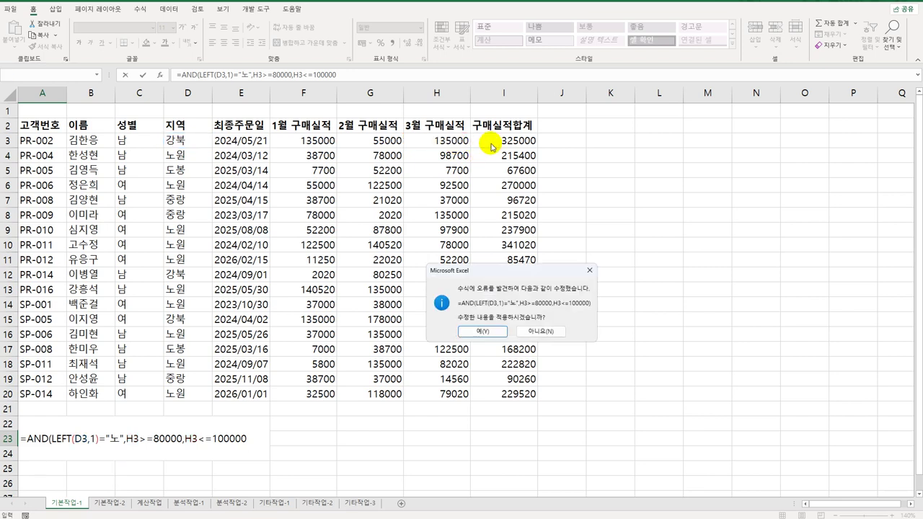
{"action": "left_click", "coordinate": [483, 331]}
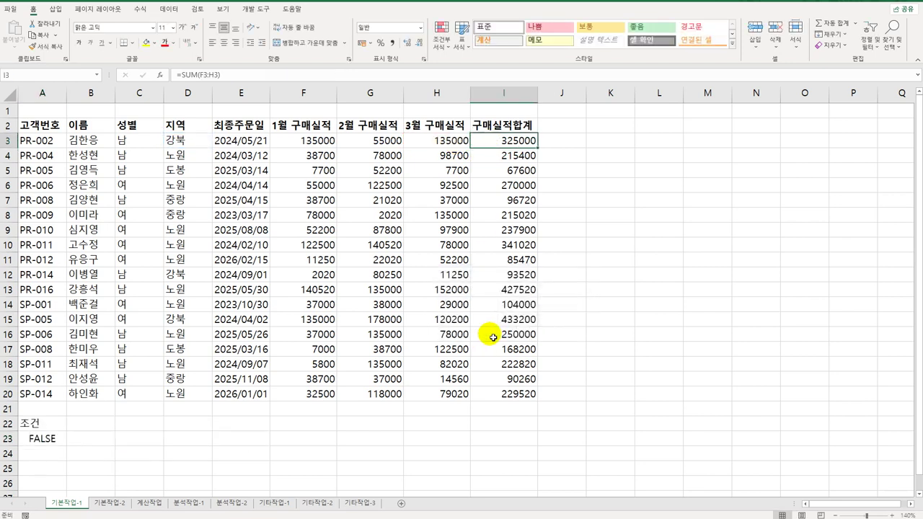
Extend the AND formula in A23 with the condition I3>AVERAGE($I$3:$I$20), using an absolute range.
{"action": "double_click", "coordinate": [56, 438]}
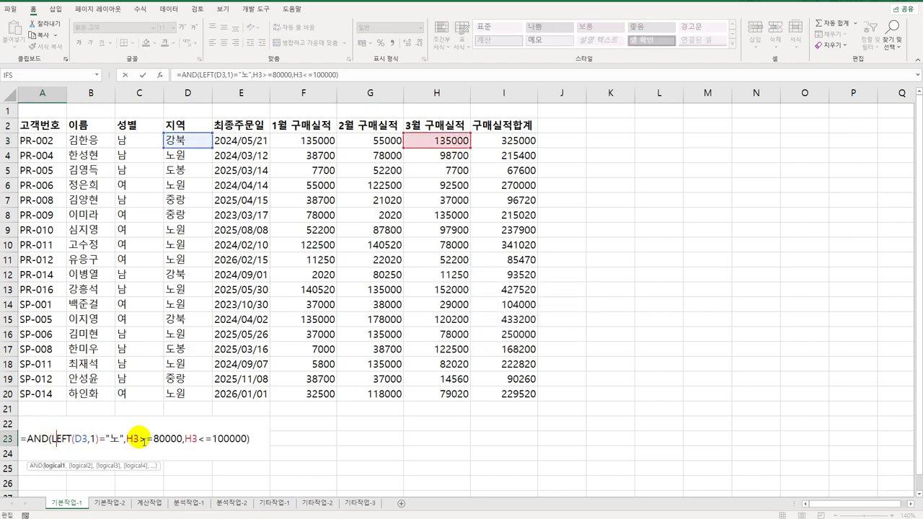
{"action": "left_click", "coordinate": [248, 439]}
{"action": "type", "text": ","}
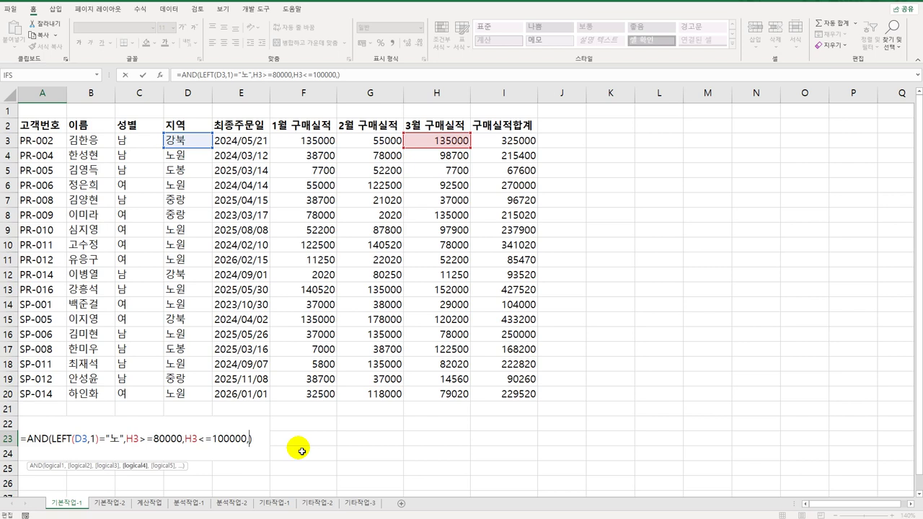
{"action": "left_click", "coordinate": [507, 145]}
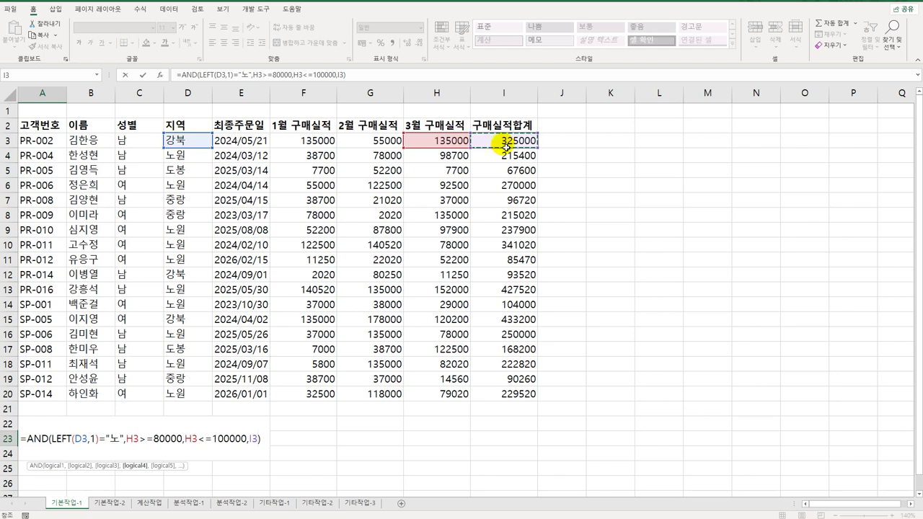
{"action": "type", "text": ">"}
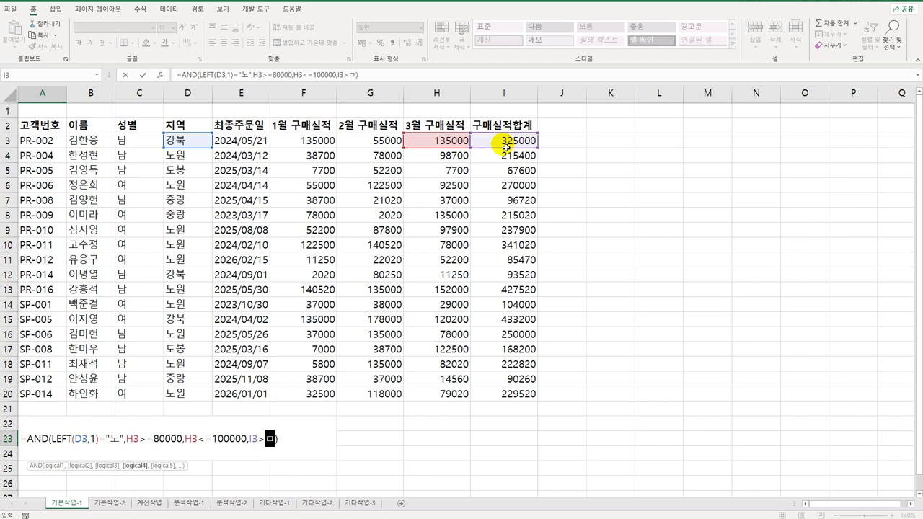
{"action": "type", "text": "av"}
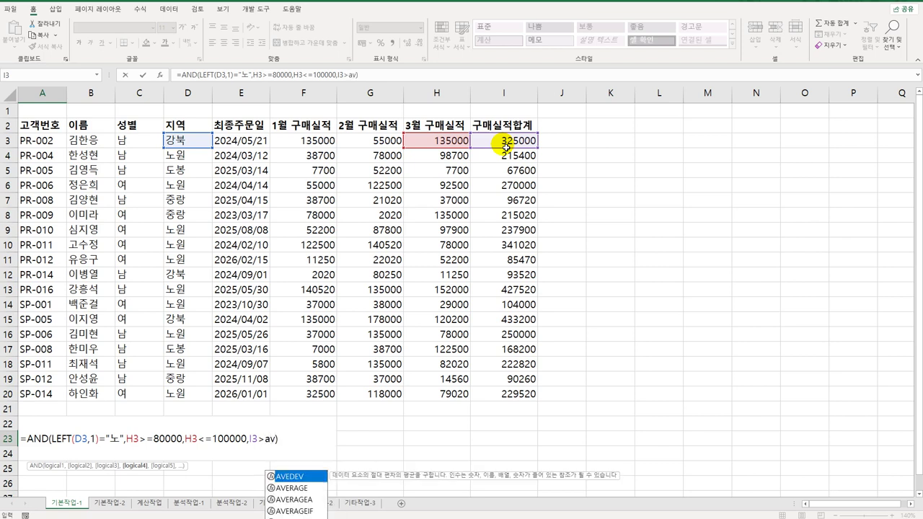
{"action": "key", "text": "Down"}
{"action": "key", "text": "Tab"}
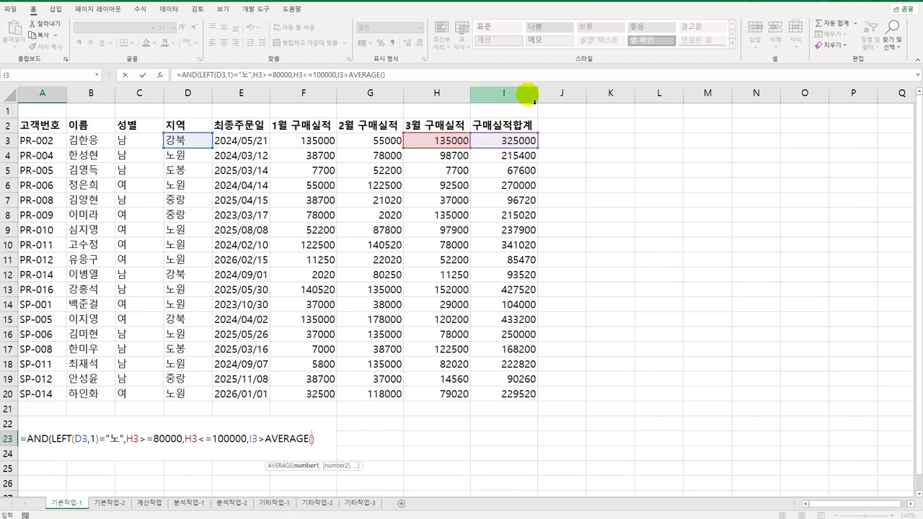
{"action": "left_click_drag", "start_coordinate": [523, 142], "coordinate": [519, 393]}
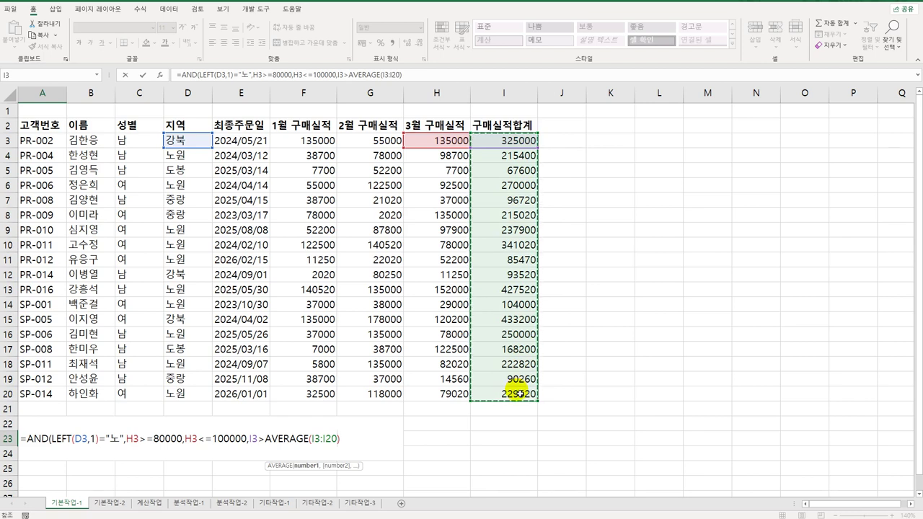
{"action": "key", "text": "F4"}
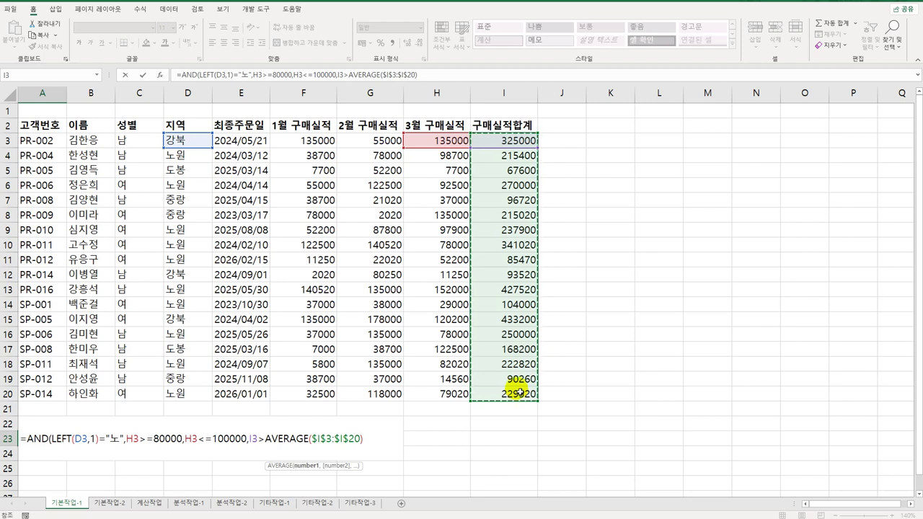
{"action": "type", "text": ")"}
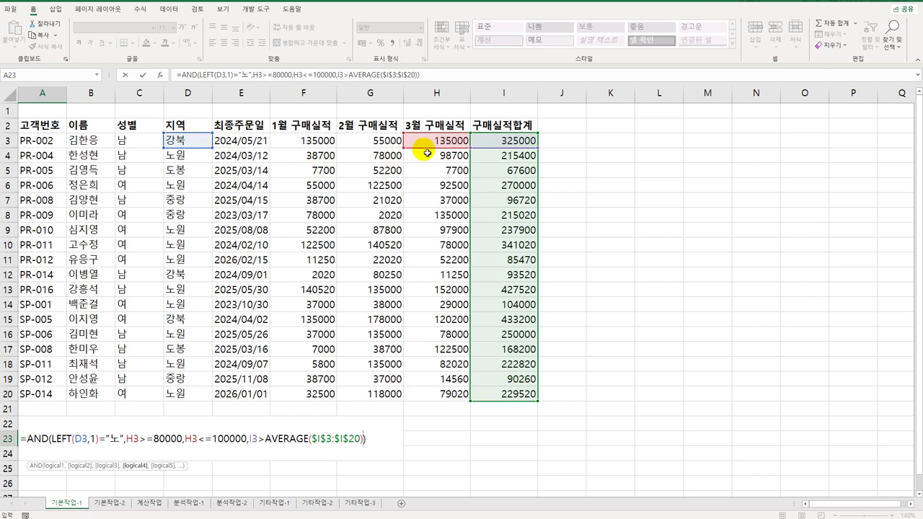
{"action": "left_click_drag", "start_coordinate": [427, 154], "coordinate": [430, 151]}
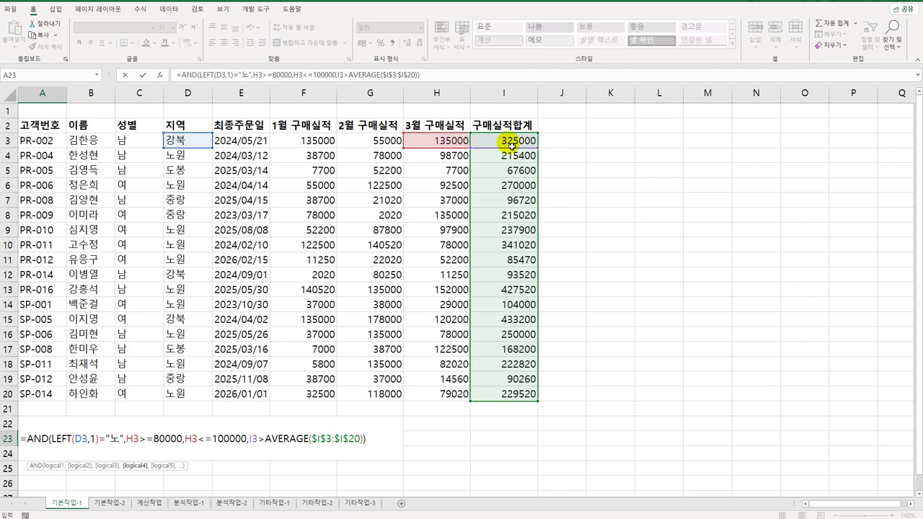
{"action": "key", "text": "Return"}
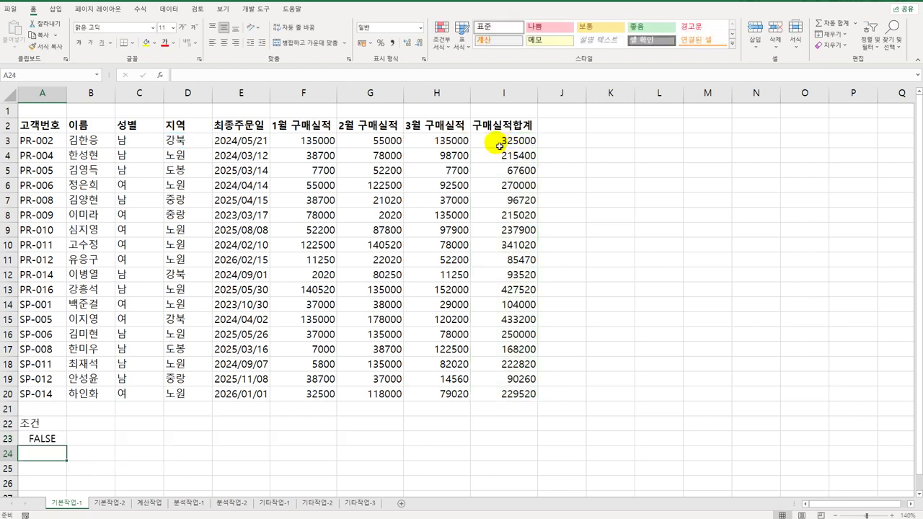
Copy the headers 이름, 성별, 지역 and 구매실적합계 from row 2 into the range starting at A27.
{"action": "left_click", "coordinate": [105, 131]}
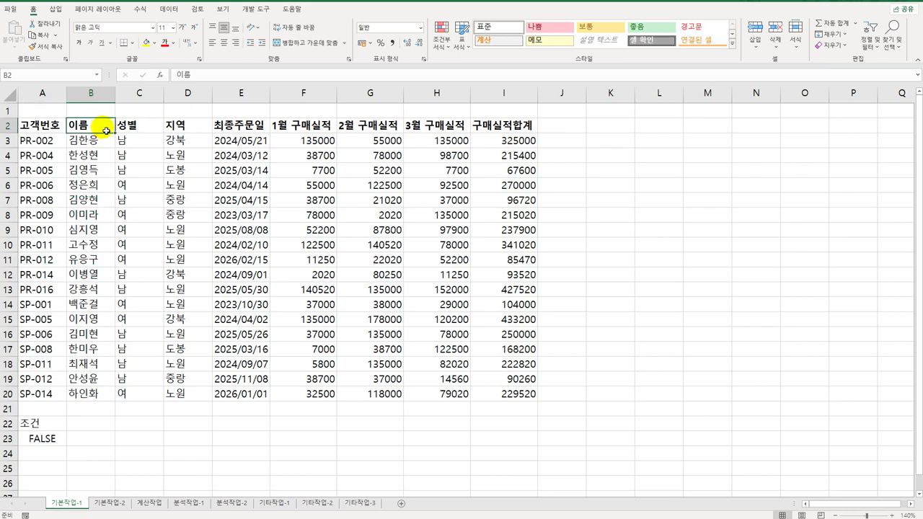
{"action": "left_click_drag", "start_coordinate": [104, 131], "coordinate": [173, 132]}
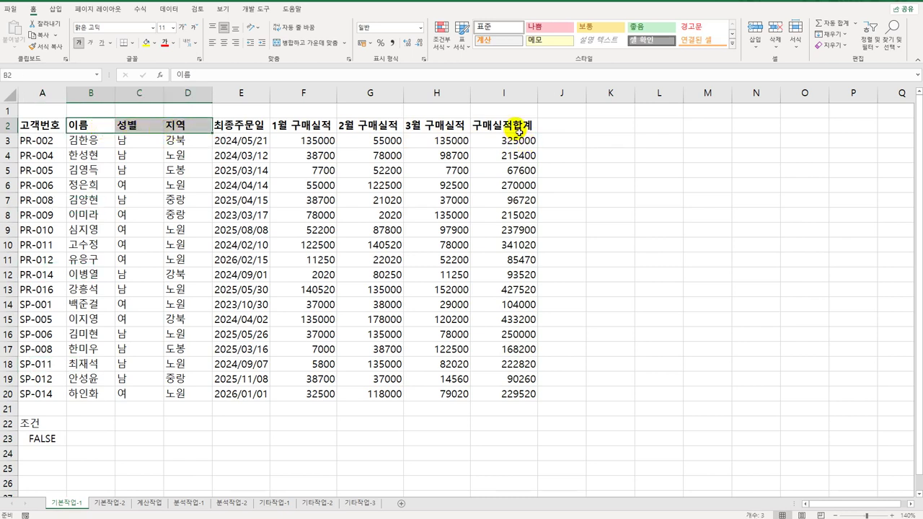
{"action": "left_click", "coordinate": [518, 130], "text": "ctrl"}
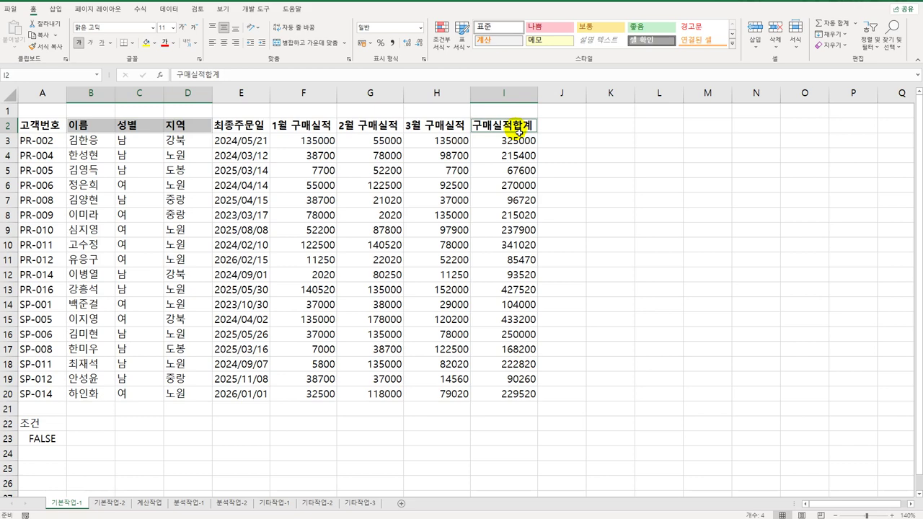
{"action": "key", "text": "ctrl+c"}
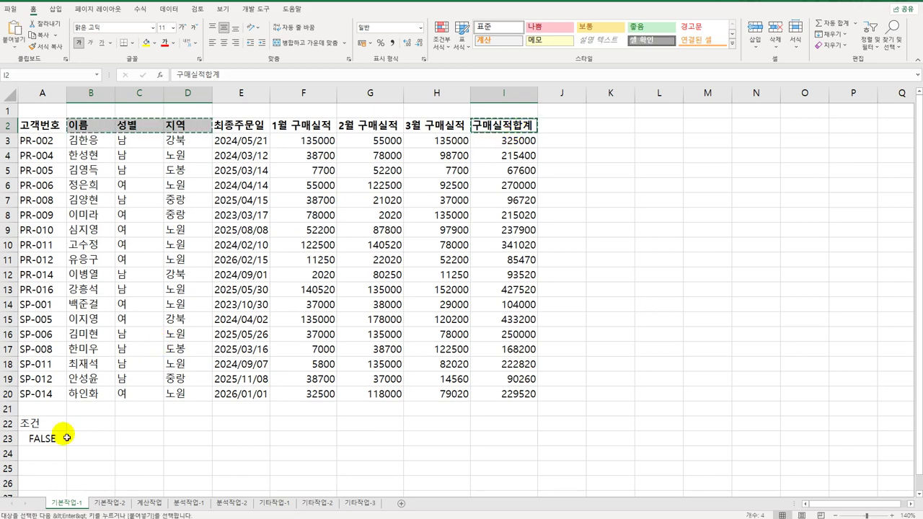
{"action": "scroll", "coordinate": [58, 472], "scroll_direction": "down", "scroll_amount": 3}
{"action": "left_click", "coordinate": [41, 365]}
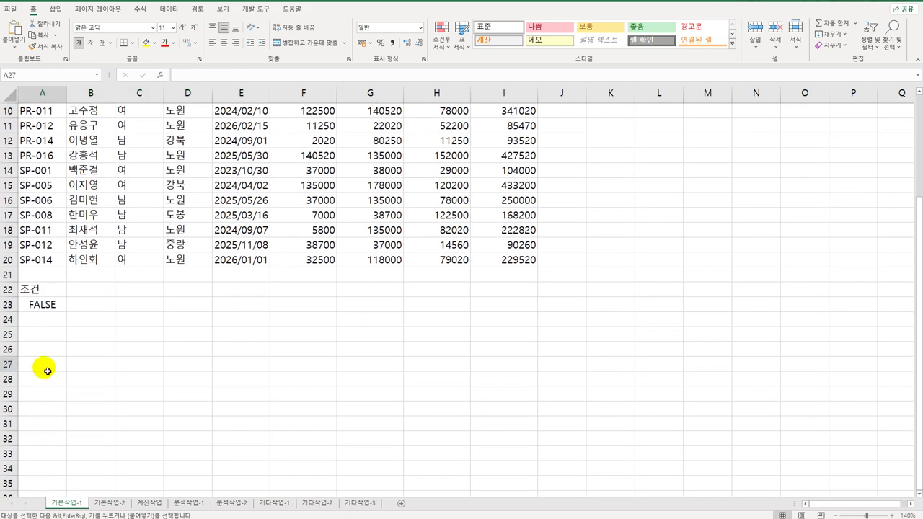
{"action": "key", "text": "ctrl+v"}
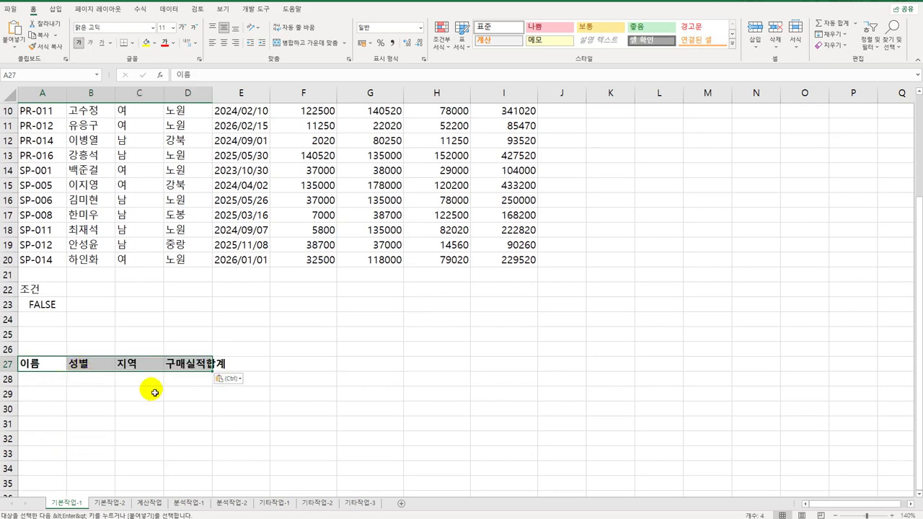
Start an advanced filter on the customer table A2:I20 with A22:A23 as the criteria range.
{"action": "scroll", "coordinate": [149, 393], "scroll_direction": "up", "scroll_amount": 2}
{"action": "scroll", "coordinate": [149, 393], "scroll_direction": "up", "scroll_amount": 2}
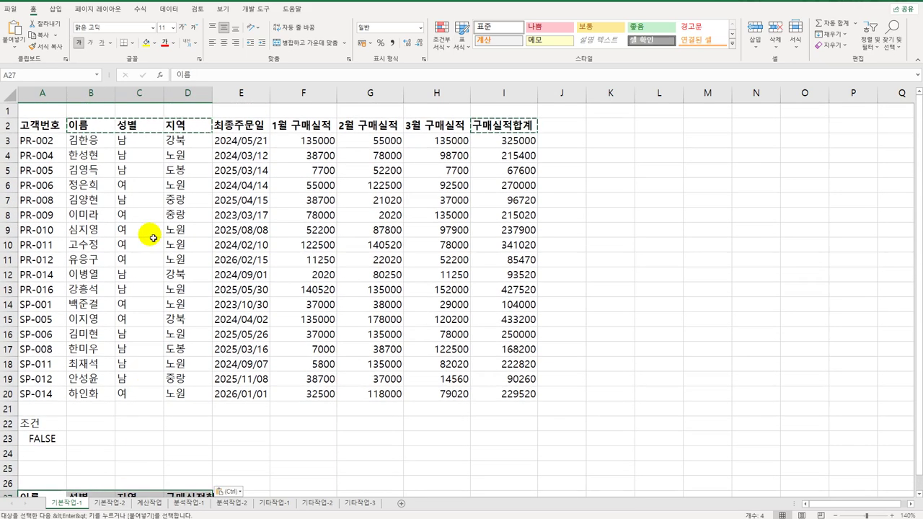
{"action": "left_click", "coordinate": [154, 231]}
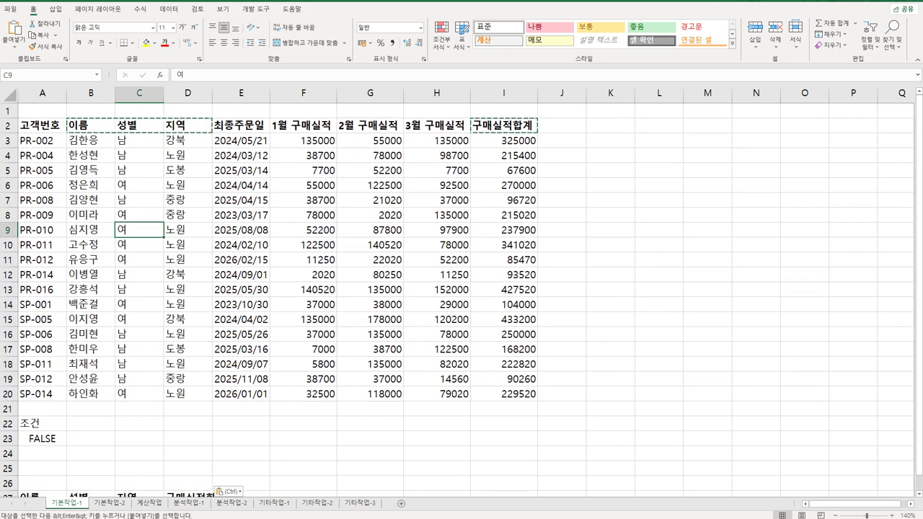
{"action": "left_click", "coordinate": [168, 10]}
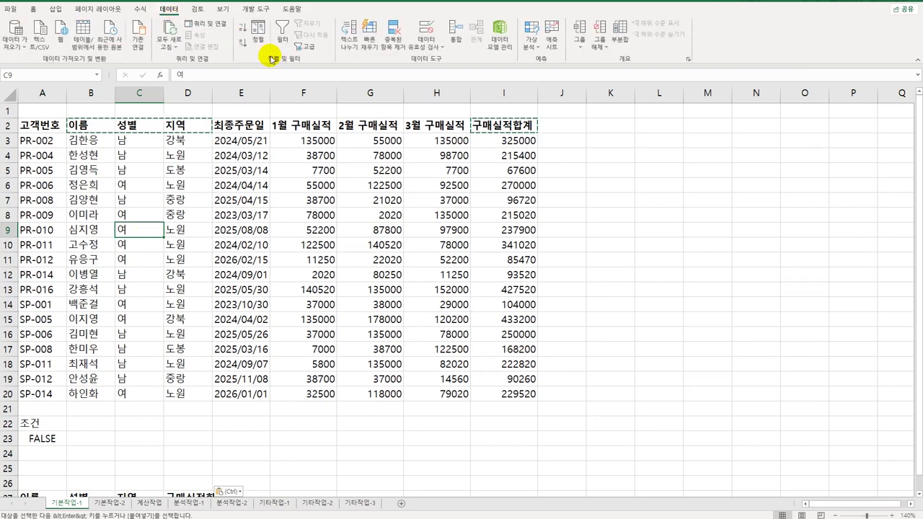
{"action": "left_click", "coordinate": [303, 48]}
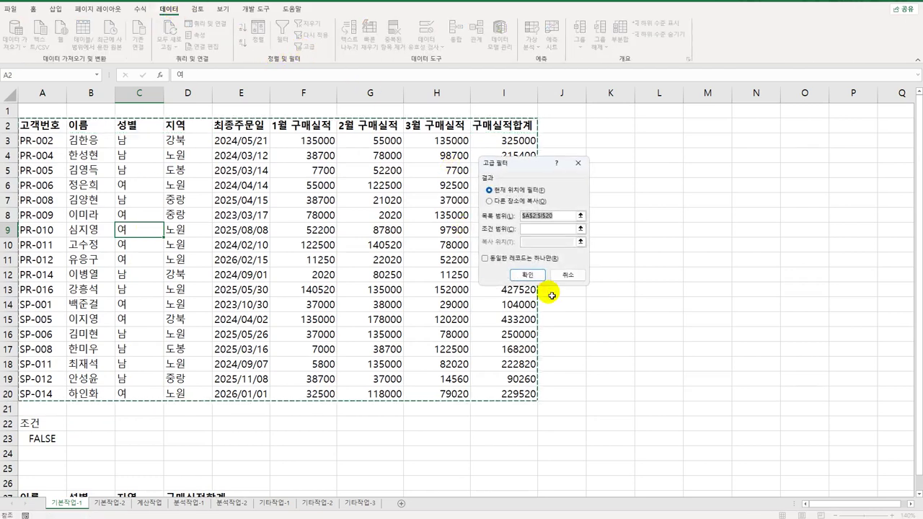
{"action": "left_click_drag", "start_coordinate": [527, 174], "coordinate": [619, 184]}
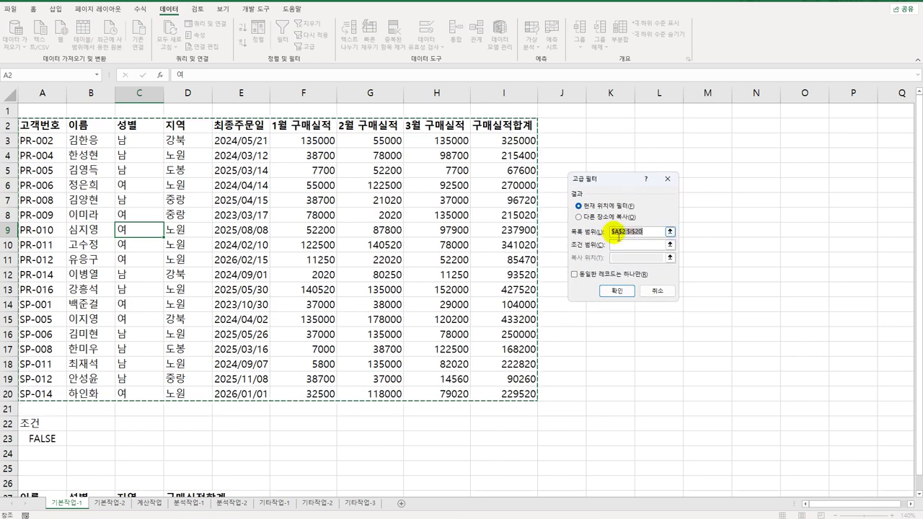
{"action": "left_click", "coordinate": [639, 246]}
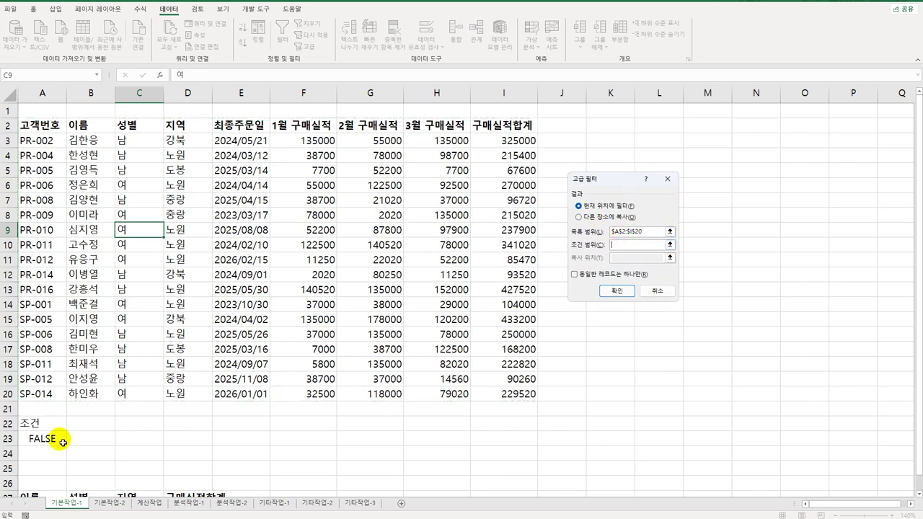
{"action": "left_click_drag", "start_coordinate": [29, 424], "coordinate": [49, 445]}
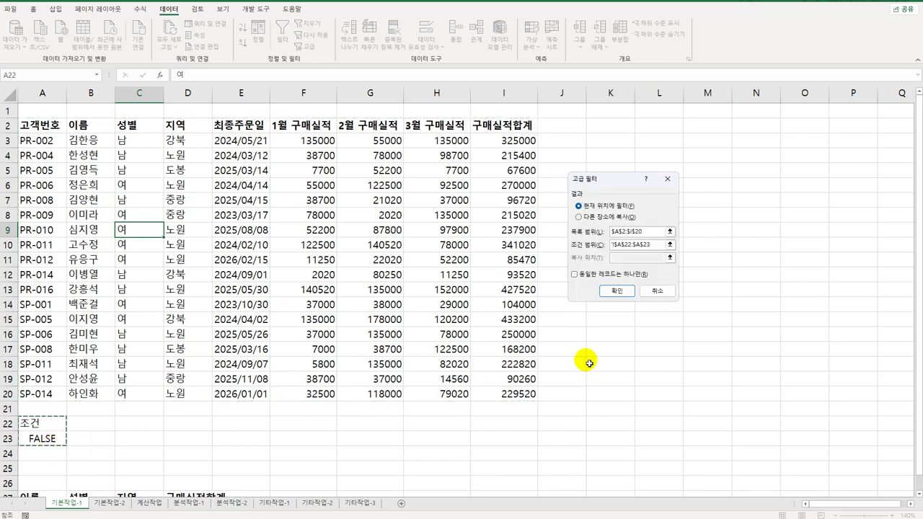
Run the filter with its results copied to A27:D27, and widen column D to fit the 구매실적합계 header.
{"action": "left_click", "coordinate": [596, 218]}
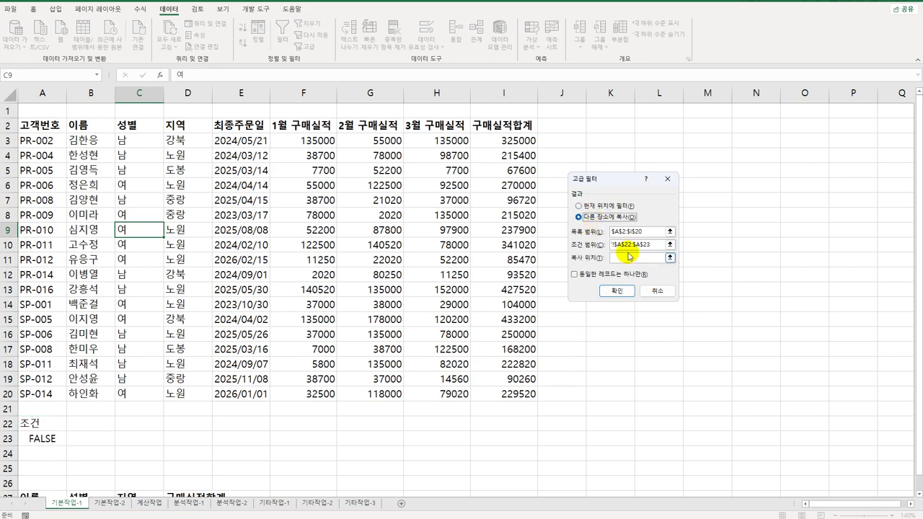
{"action": "left_click", "coordinate": [634, 258]}
{"action": "scroll", "coordinate": [196, 385], "scroll_direction": "down", "scroll_amount": 3}
{"action": "left_click_drag", "start_coordinate": [52, 367], "coordinate": [198, 367]}
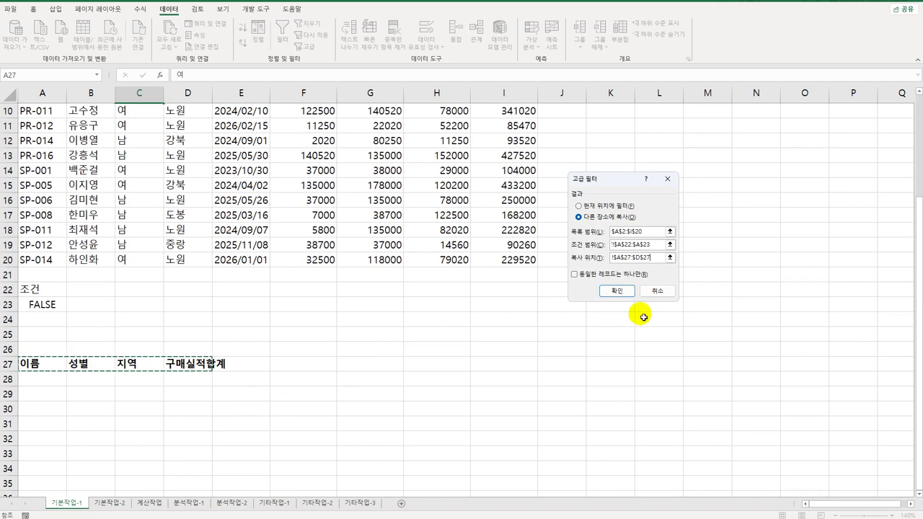
{"action": "left_click", "coordinate": [617, 290]}
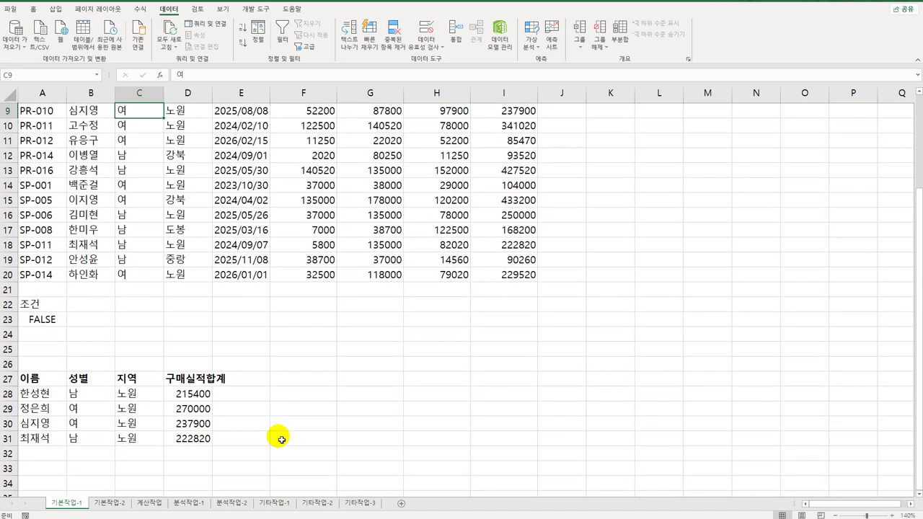
{"action": "left_click_drag", "start_coordinate": [213, 99], "coordinate": [235, 98]}
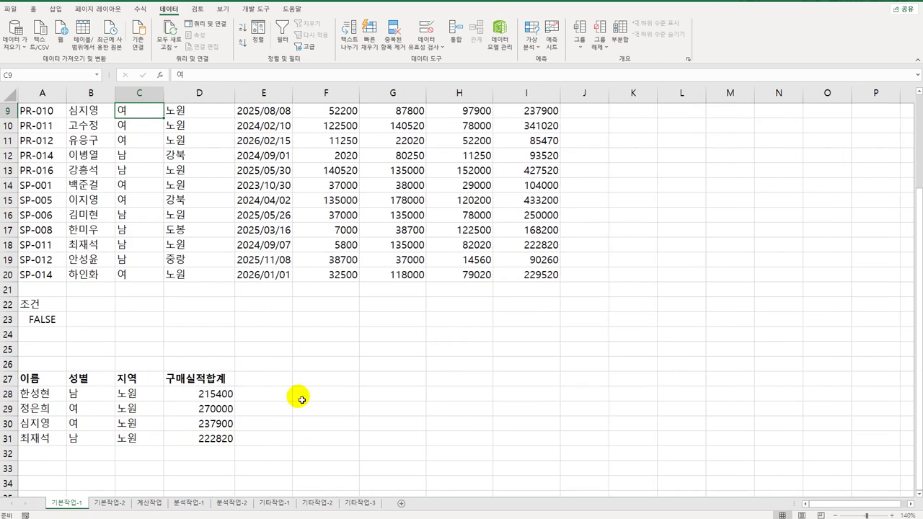
Start a new formula-based conditional formatting rule for the data range A3:I20.
{"action": "scroll", "coordinate": [301, 399], "scroll_direction": "up", "scroll_amount": 3}
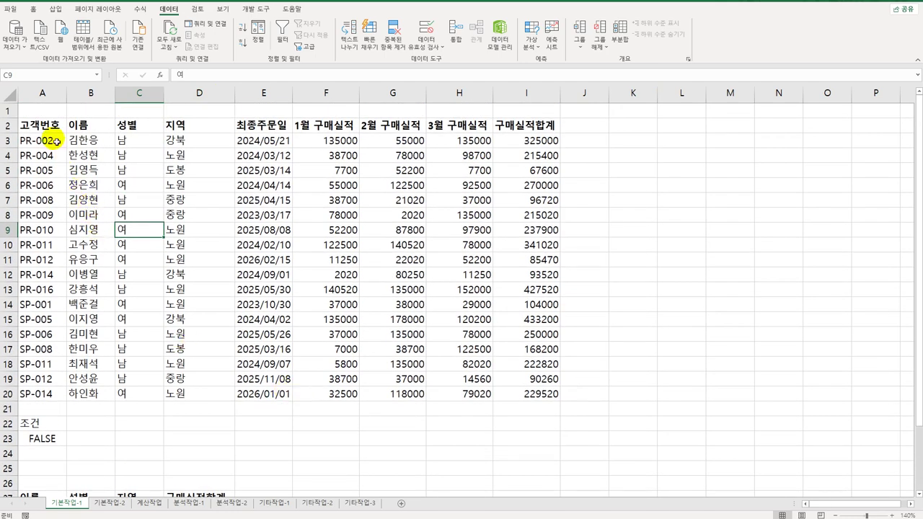
{"action": "mouse_move", "coordinate": [57, 142]}
{"action": "left_mouse_down"}
{"action": "mouse_move", "coordinate": [459, 338]}
{"action": "mouse_move", "coordinate": [531, 396]}
{"action": "left_mouse_up"}
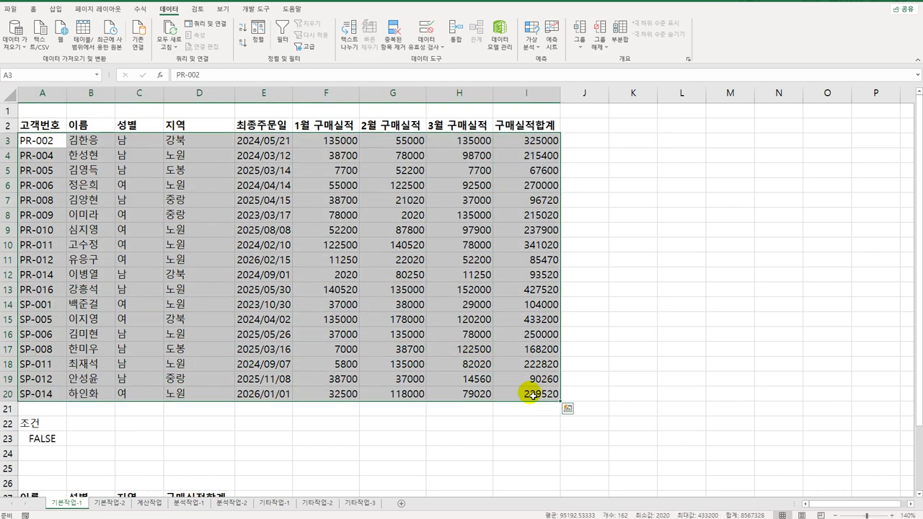
{"action": "left_click", "coordinate": [34, 10]}
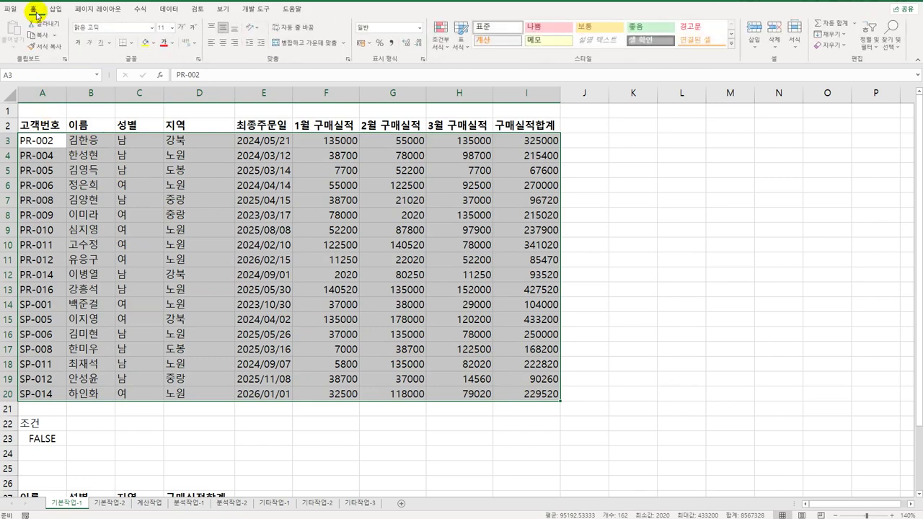
{"action": "left_click", "coordinate": [445, 47]}
{"action": "left_click", "coordinate": [460, 178]}
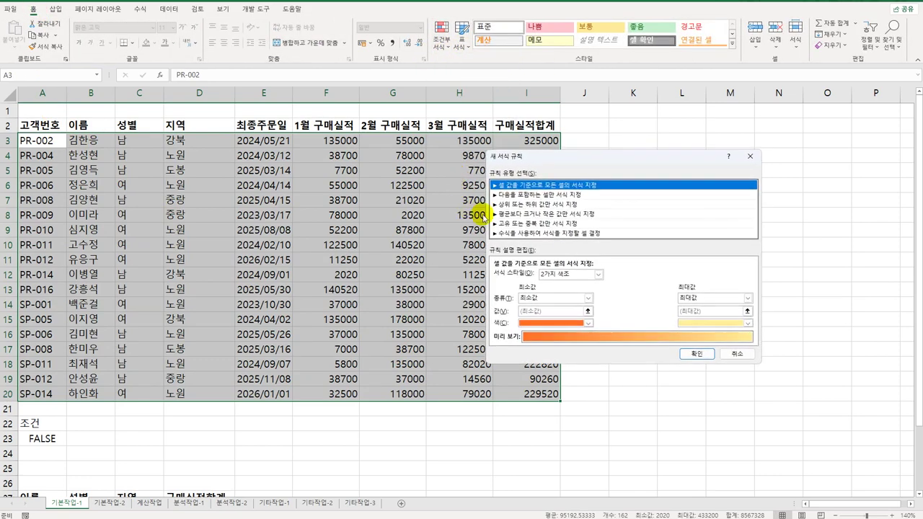
{"action": "left_click", "coordinate": [534, 233]}
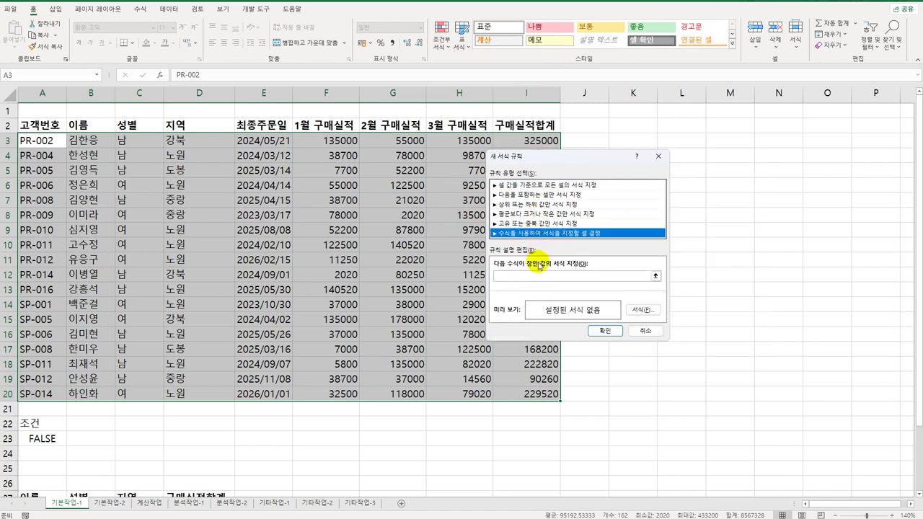
{"action": "left_click", "coordinate": [537, 277]}
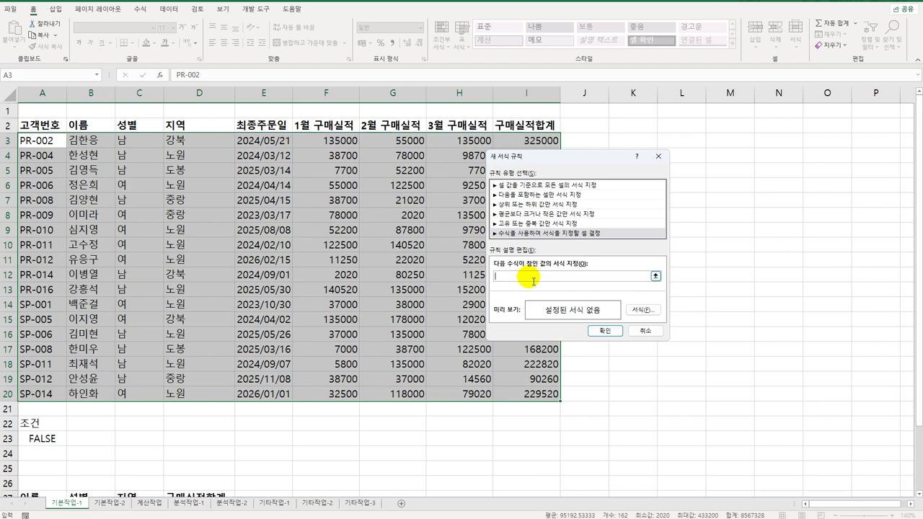
Begin the rule's OR formula with the condition YEAR($E3)=2026, fixing only the column of the reference.
{"action": "type", "text": "=or(year("}
{"action": "left_click", "coordinate": [267, 144]}
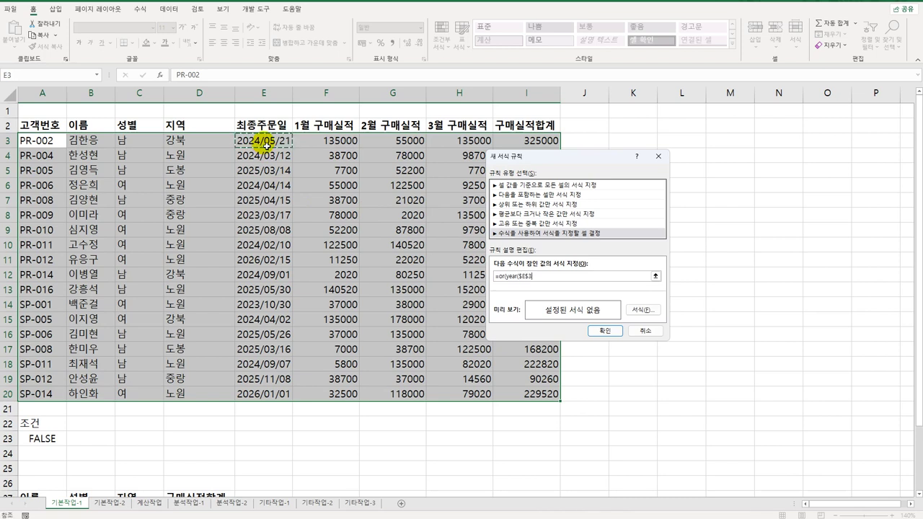
{"action": "key", "text": "F4"}
{"action": "key", "text": "F4"}
{"action": "type", "text": ")"}
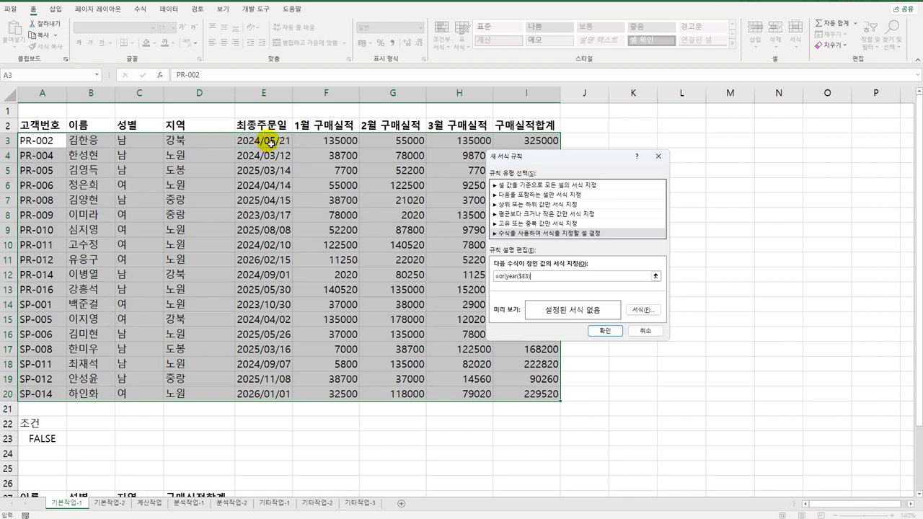
{"action": "type", "text": "=2026"}
Add MONTH($E3)=5 as the second OR condition and close the rule's formula.
{"action": "type", "text": ",month("}
{"action": "left_click", "coordinate": [270, 143]}
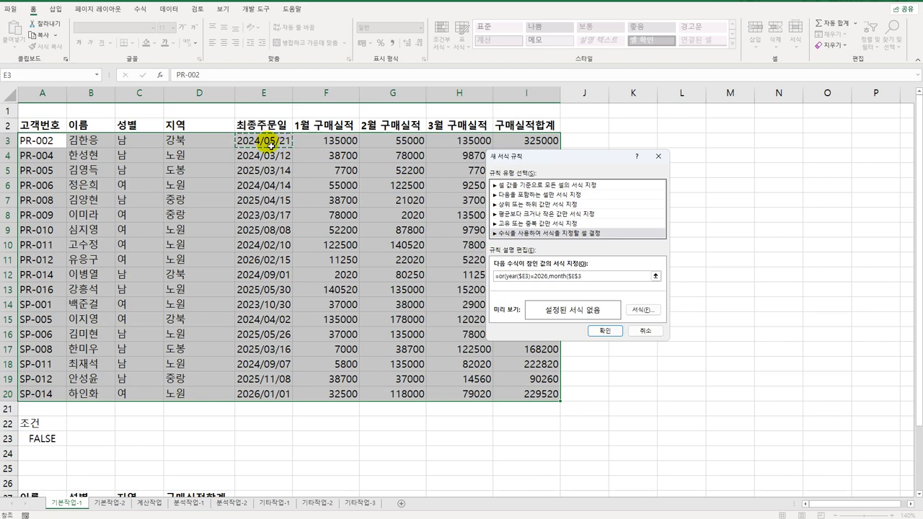
{"action": "key", "text": "F4"}
{"action": "key", "text": "F4"}
{"action": "type", "text": ")=5)"}
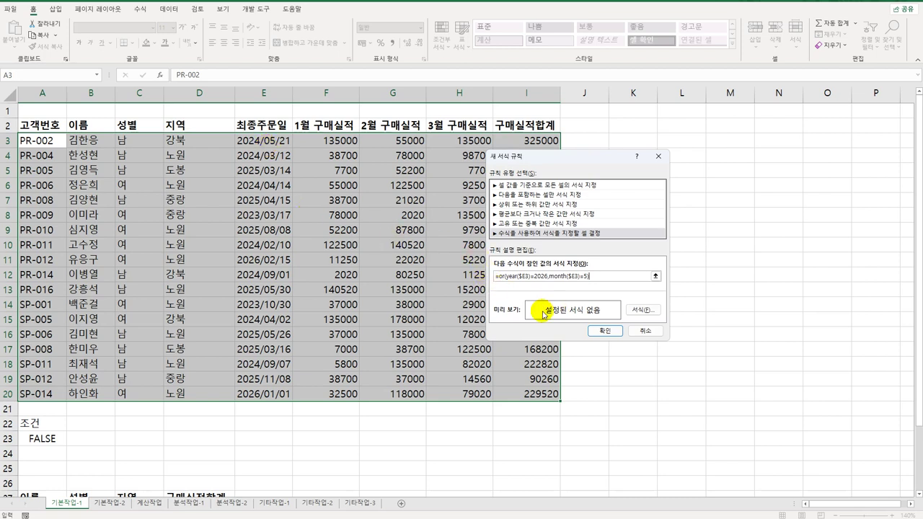
Set the rule's font to bold italic (굵은 기울임꼴) in standard blue and apply the rule.
{"action": "left_click", "coordinate": [646, 311]}
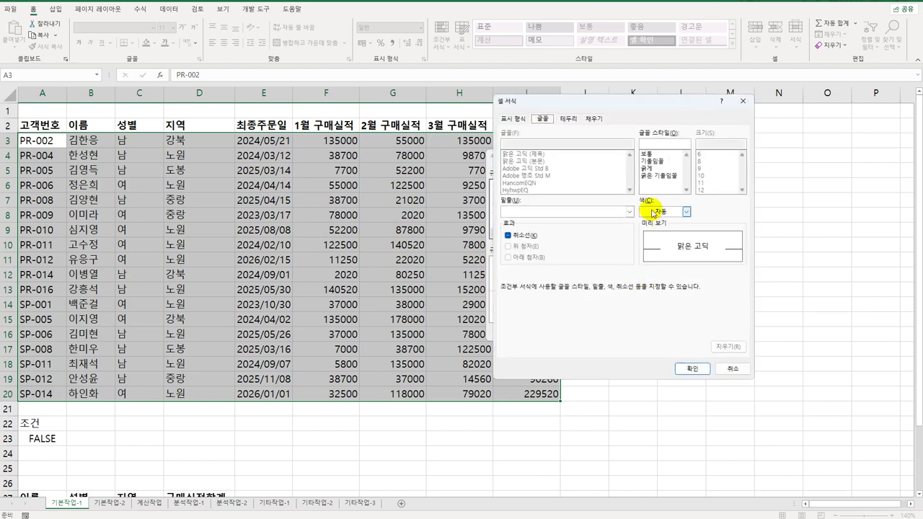
{"action": "left_click", "coordinate": [664, 176]}
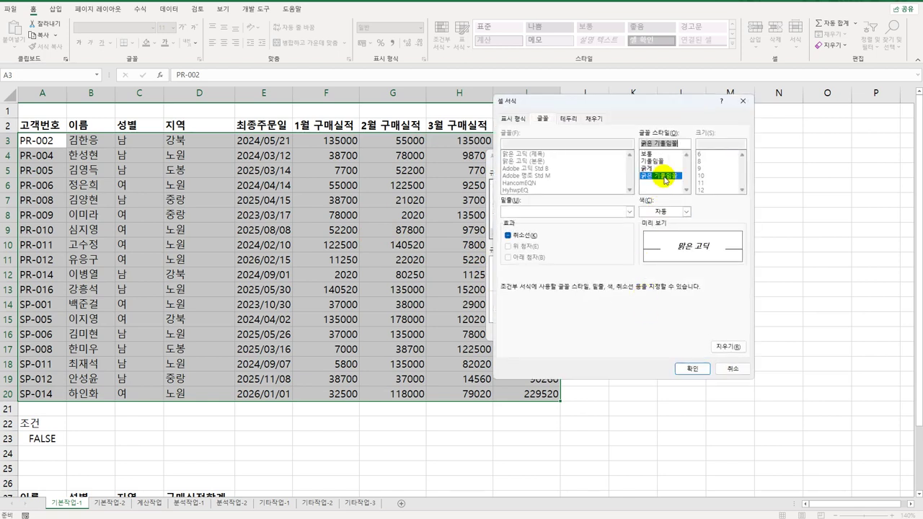
{"action": "left_click", "coordinate": [687, 212]}
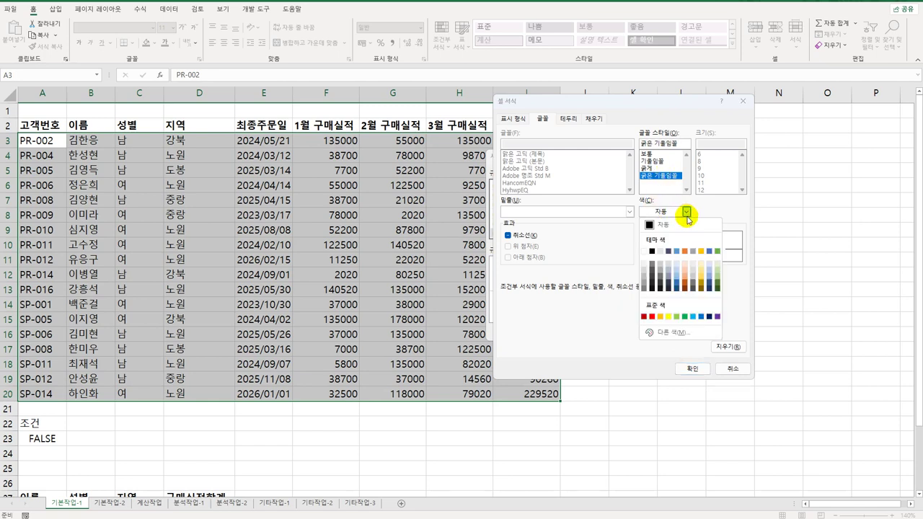
{"action": "left_click", "coordinate": [701, 317]}
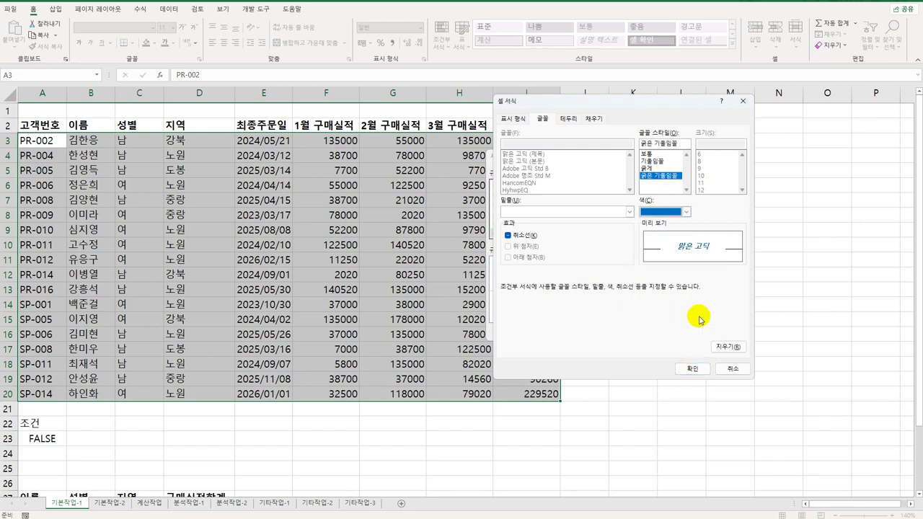
{"action": "left_click", "coordinate": [692, 369]}
{"action": "left_click", "coordinate": [606, 331]}
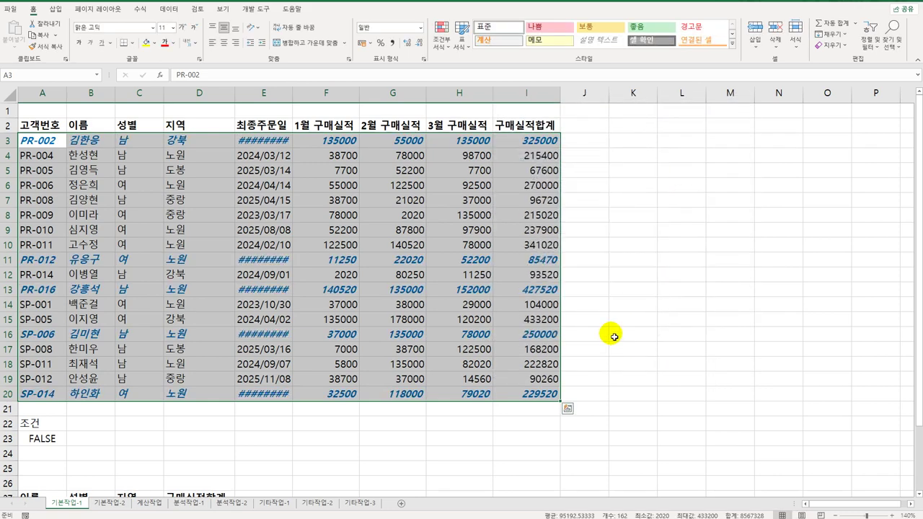
Auto-fit column E to its dates and check the highlighted May order dates in E16 and E13.
{"action": "double_click", "coordinate": [296, 101]}
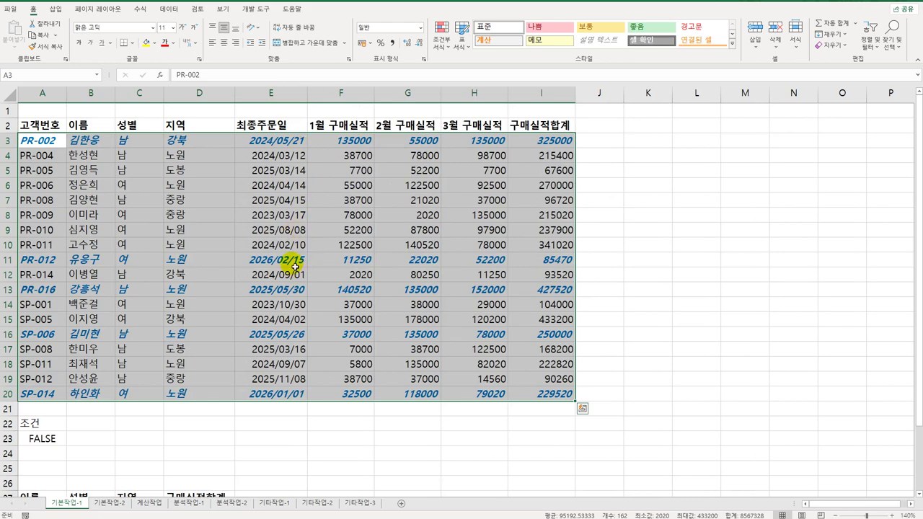
{"action": "left_click", "coordinate": [292, 338]}
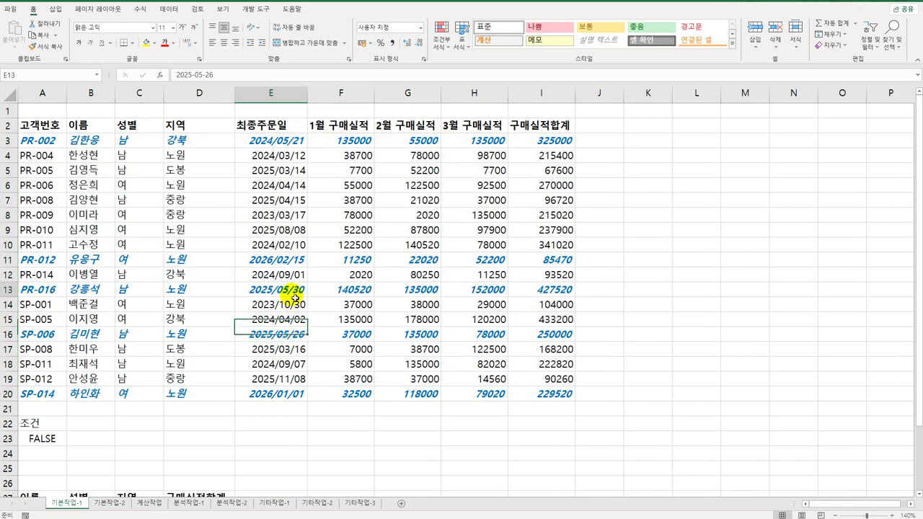
{"action": "left_click", "coordinate": [294, 289]}
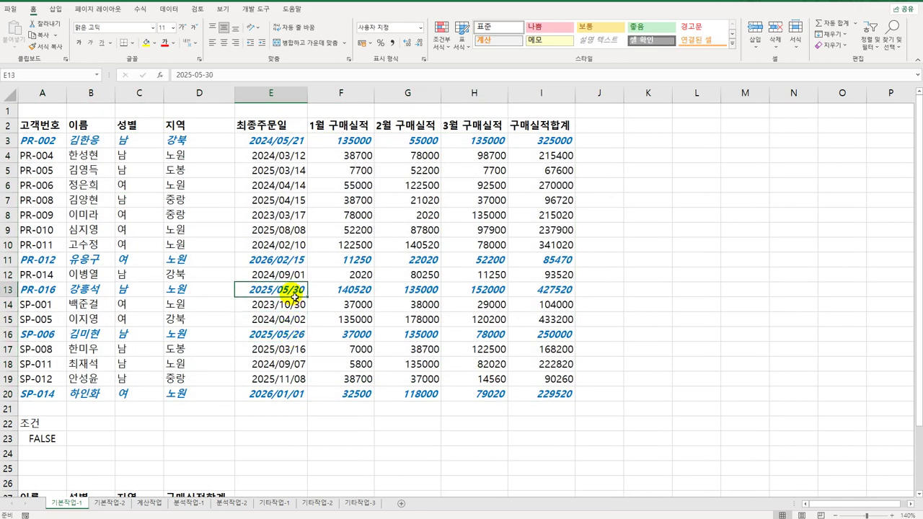
Check the order dates of the highlighted rows in cells E3, E20 and E11.
{"action": "left_click", "coordinate": [292, 145]}
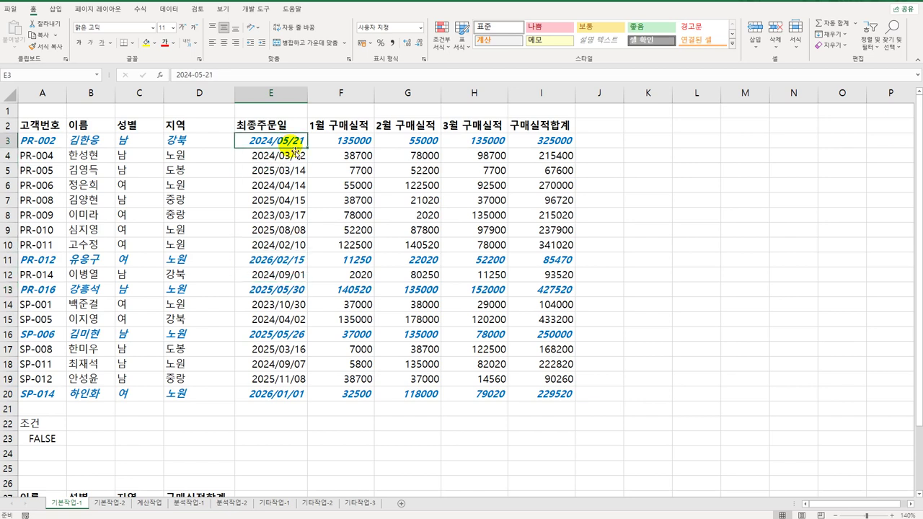
{"action": "left_click", "coordinate": [283, 393]}
{"action": "left_click", "coordinate": [276, 263]}
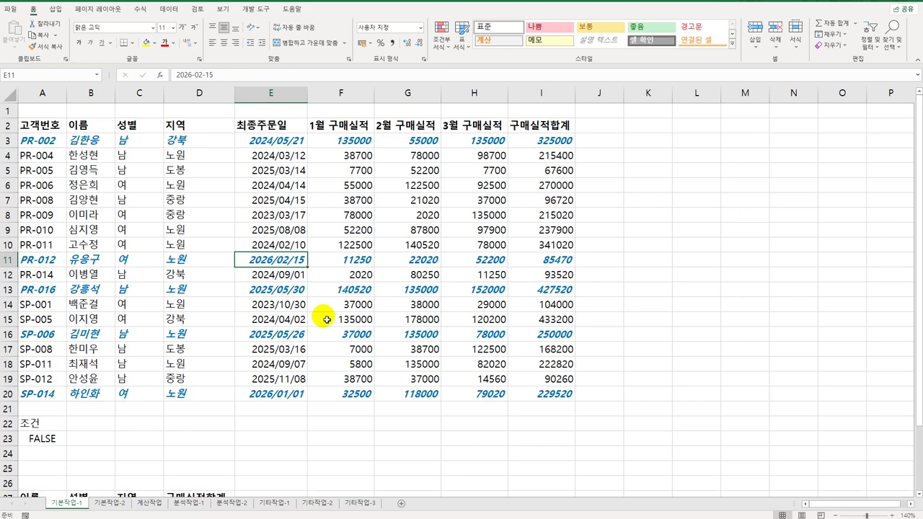
On the 기본작업-2 sheet, set the customer table A2:I20 as the print area.
{"action": "left_click", "coordinate": [111, 502]}
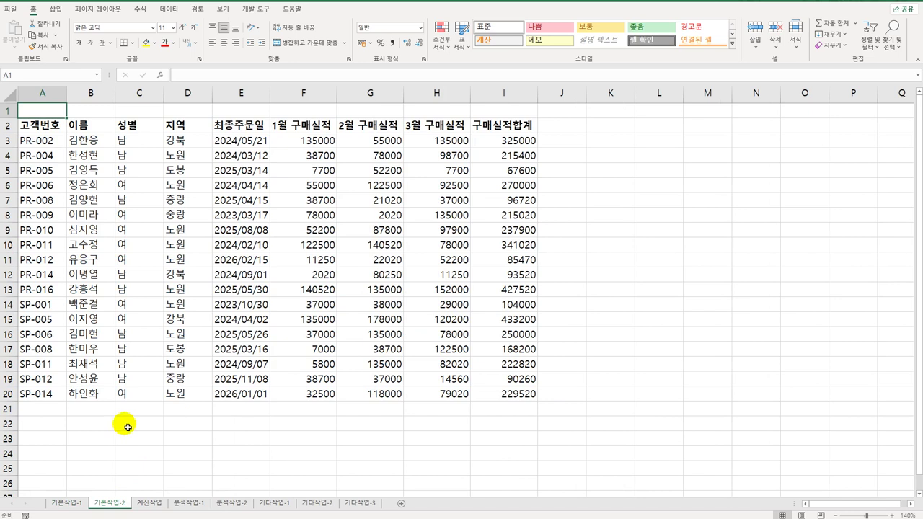
{"action": "left_click", "coordinate": [45, 128]}
{"action": "left_click_drag", "start_coordinate": [45, 128], "coordinate": [496, 402]}
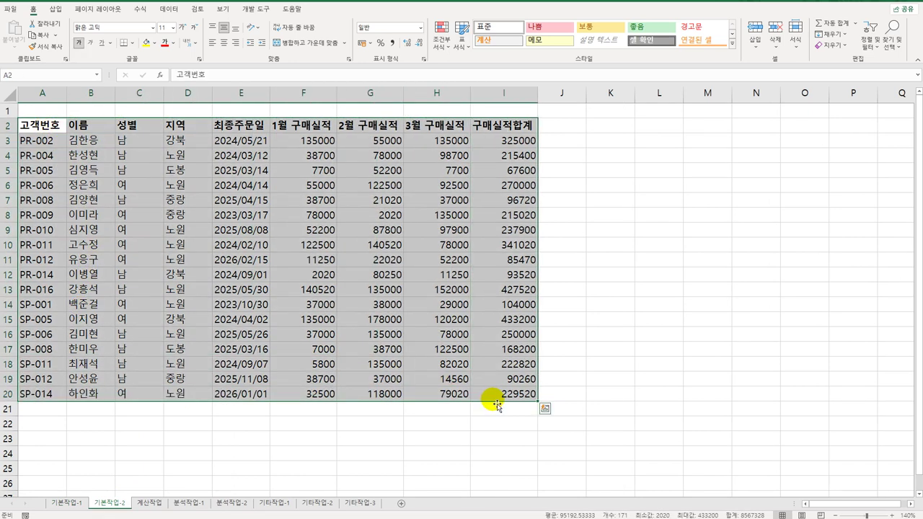
{"action": "left_click", "coordinate": [98, 9]}
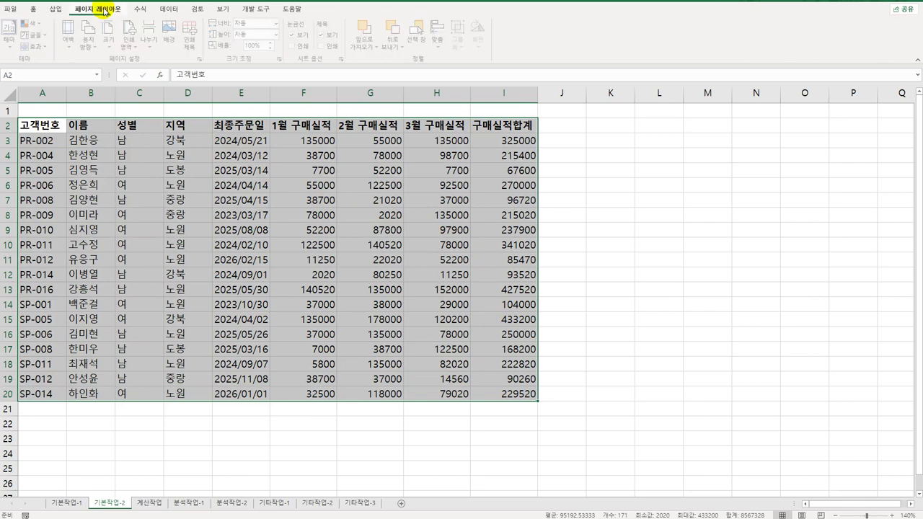
{"action": "left_click", "coordinate": [128, 46]}
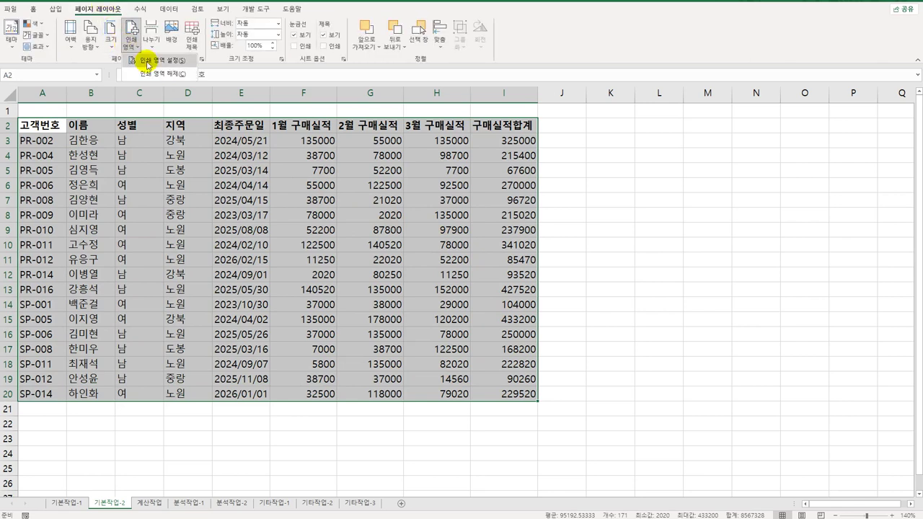
{"action": "left_click", "coordinate": [155, 58]}
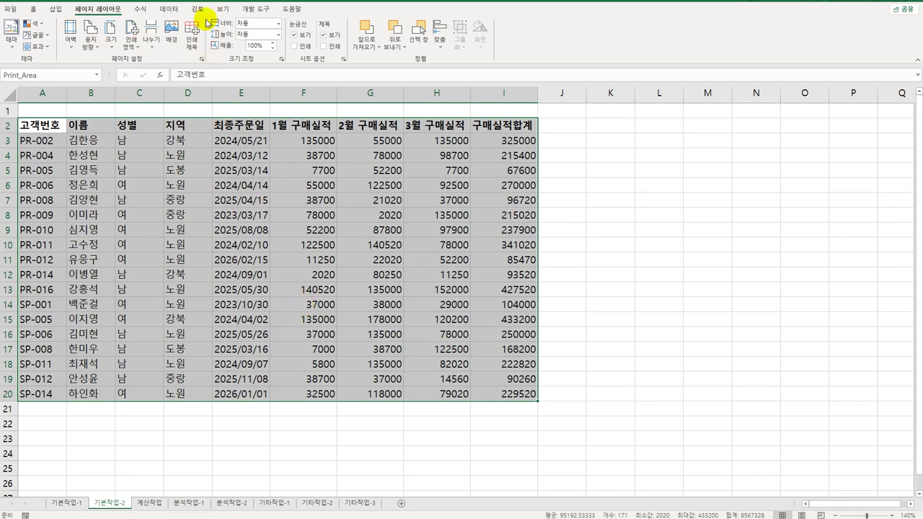
In the page setup, center the printout on the page both horizontally (가로) and vertically (세로).
{"action": "left_click", "coordinate": [204, 62]}
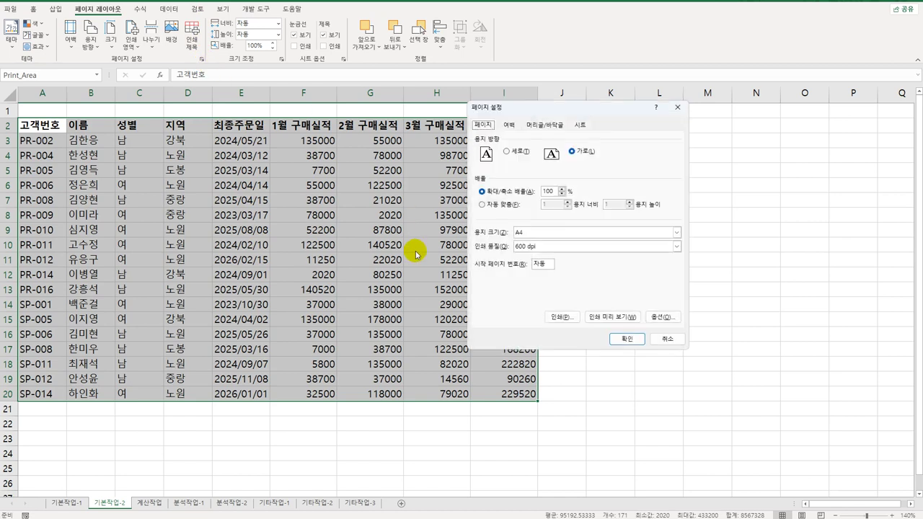
{"action": "left_click", "coordinate": [509, 125]}
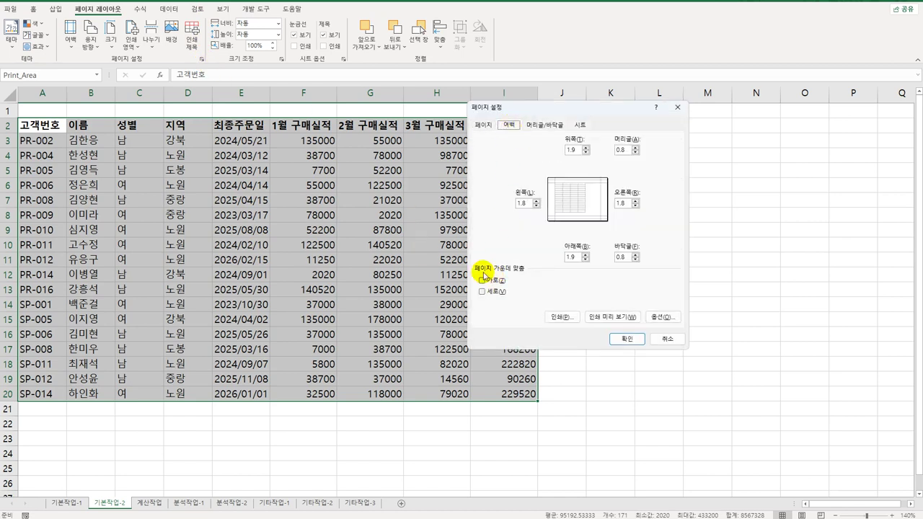
{"action": "left_click", "coordinate": [495, 282]}
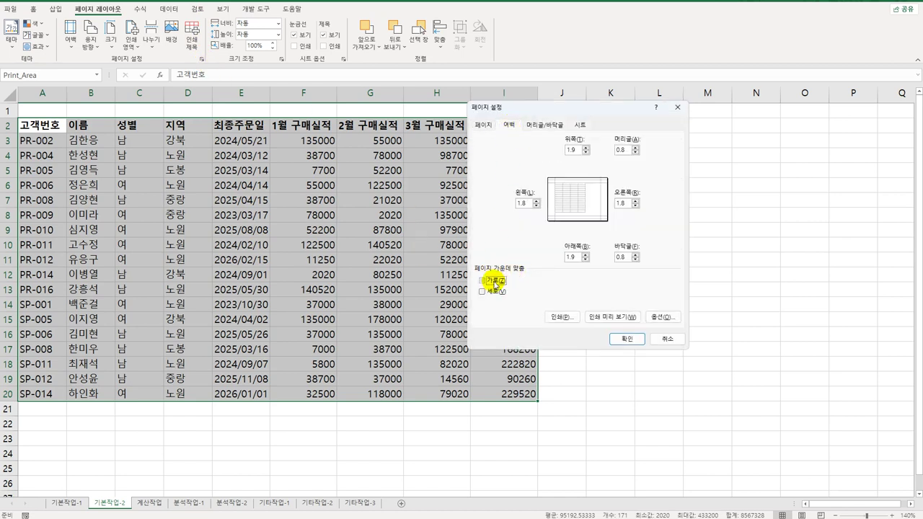
{"action": "left_click", "coordinate": [497, 293]}
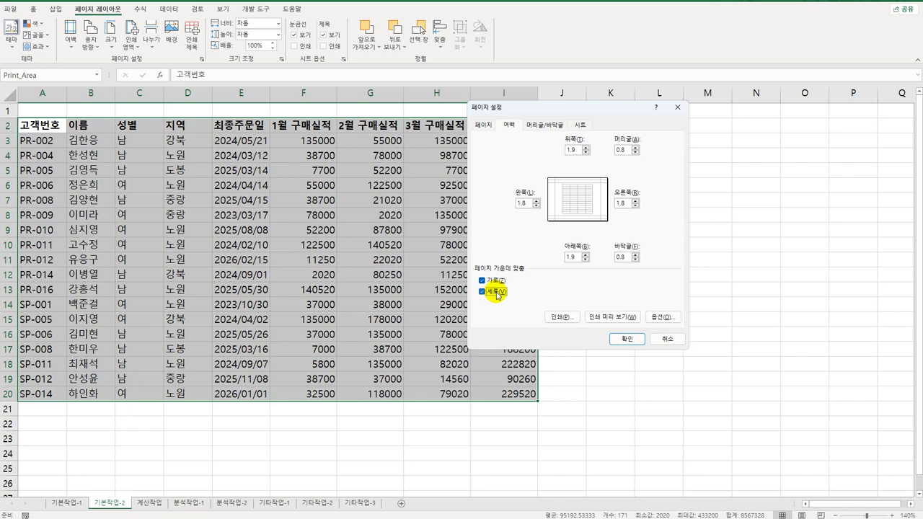
Add a footer whose right section shows the page number code followed by " 페이지", and apply the page setup.
{"action": "left_click", "coordinate": [545, 126]}
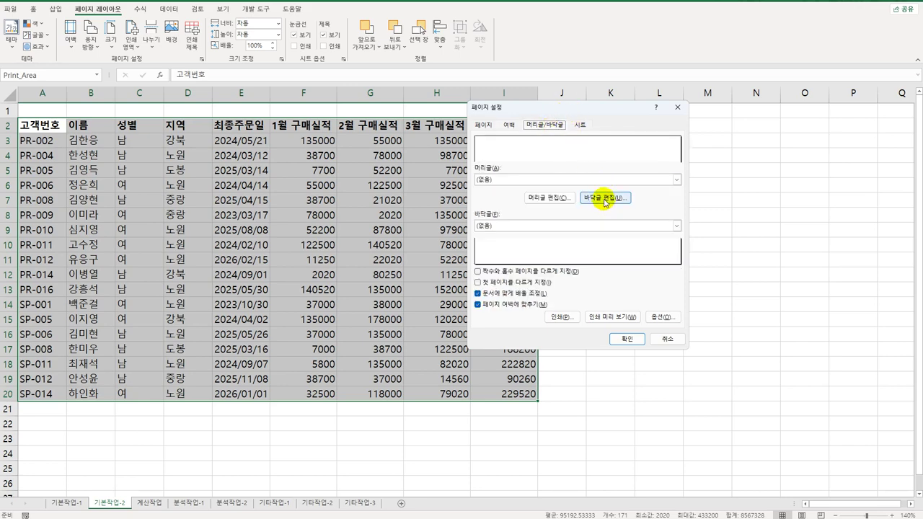
{"action": "left_click", "coordinate": [604, 200]}
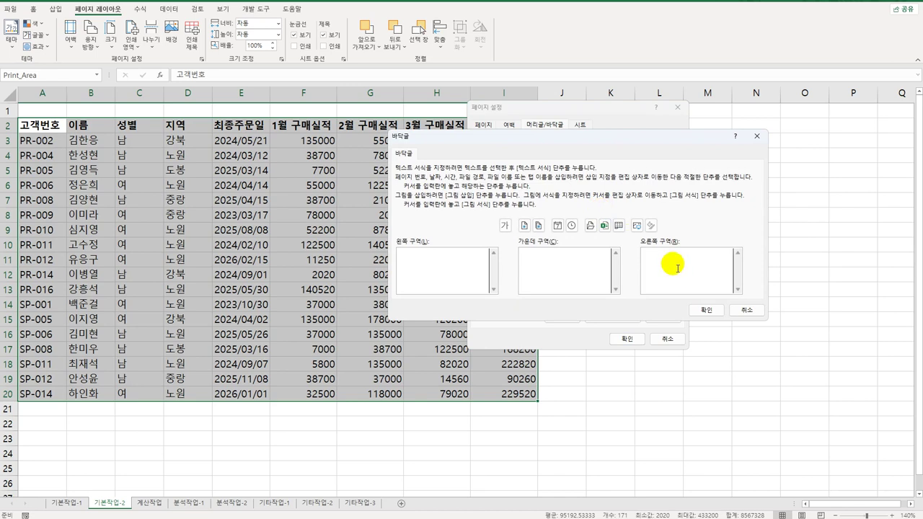
{"action": "left_click", "coordinate": [678, 267]}
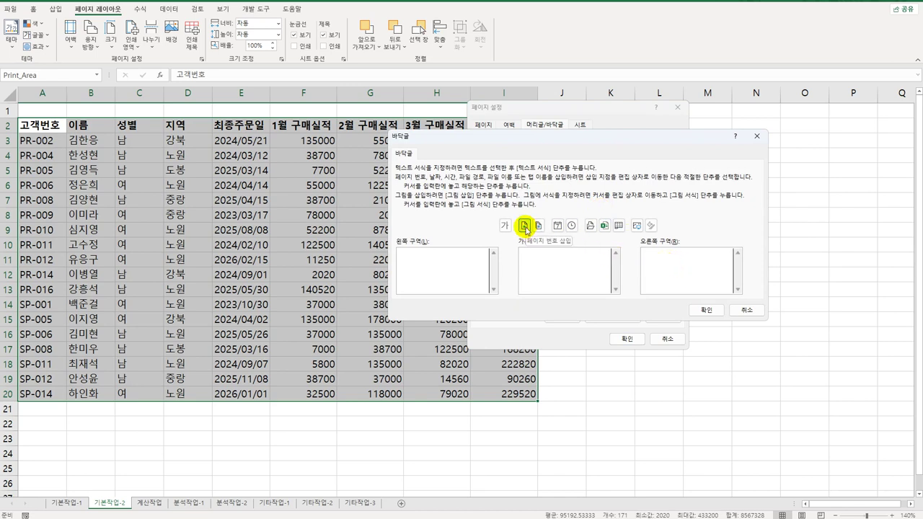
{"action": "left_click", "coordinate": [525, 226]}
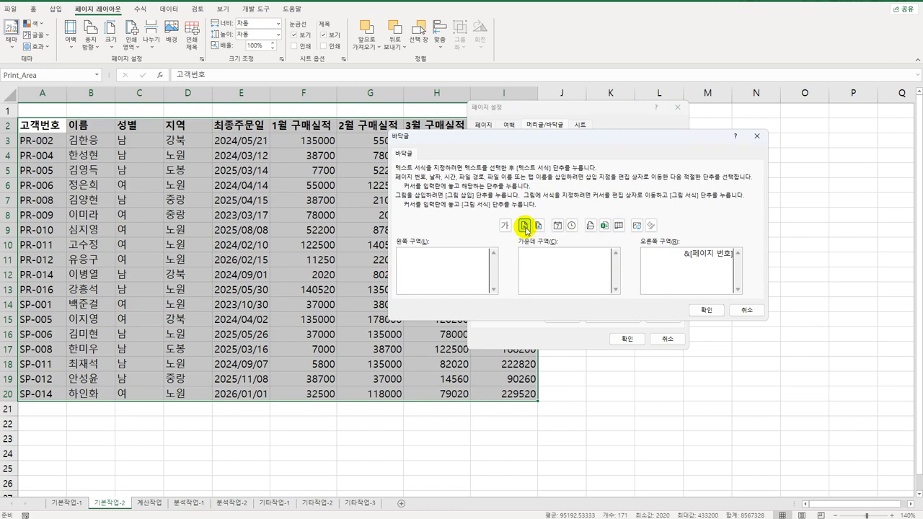
{"action": "type", "text": "vp"}
{"action": "key", "text": "BackSpace"}
{"action": "key", "text": "BackSpace"}
{"action": "key", "text": "Hangul"}
{"action": "type", "text": "페이지"}
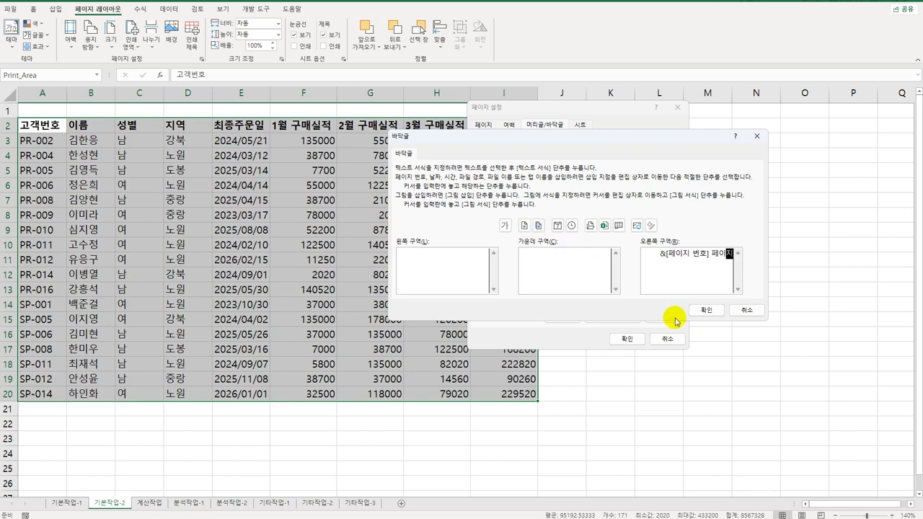
{"action": "left_click", "coordinate": [709, 311]}
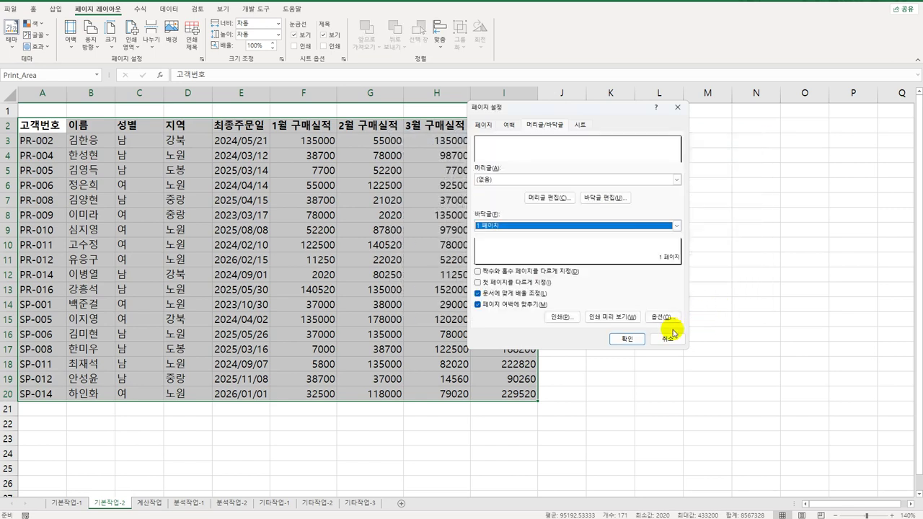
{"action": "left_click", "coordinate": [629, 339]}
Check the centered table and the footer in the print preview and return to the sheet.
{"action": "left_click", "coordinate": [631, 390]}
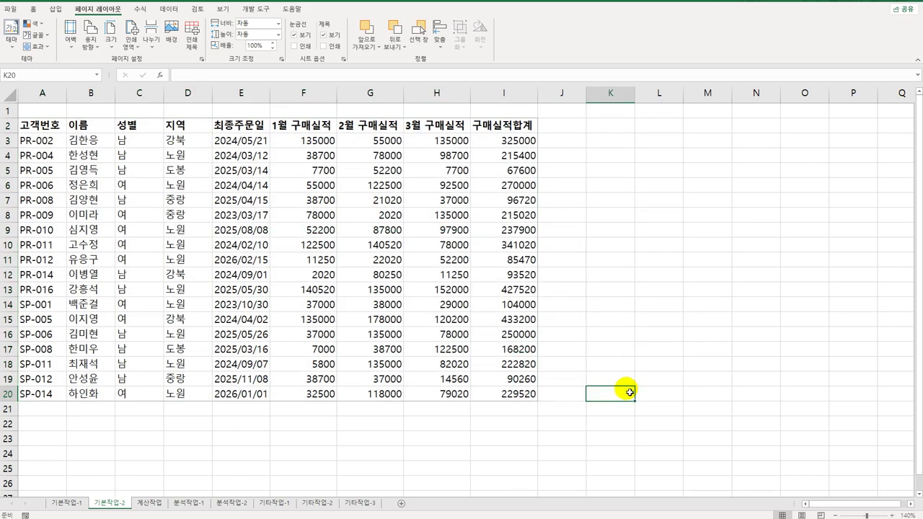
{"action": "left_click", "coordinate": [12, 11]}
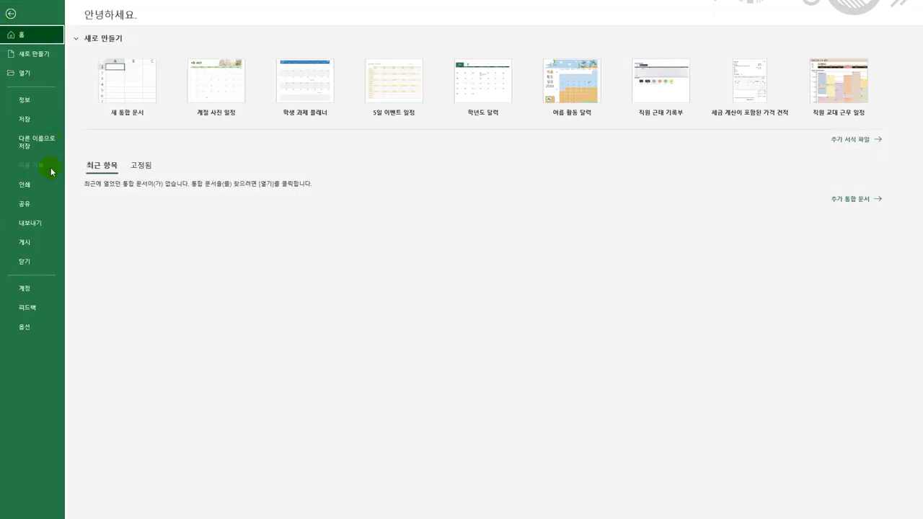
{"action": "left_click", "coordinate": [43, 185]}
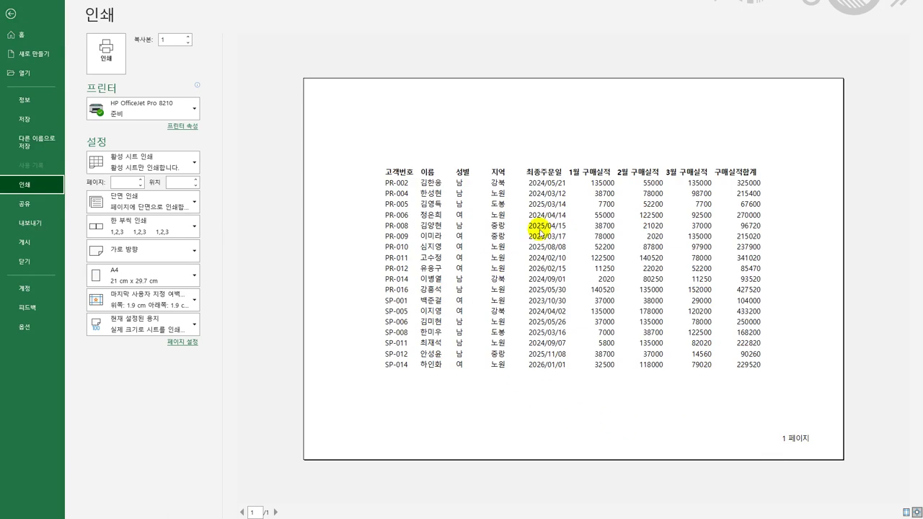
{"action": "left_click", "coordinate": [10, 13]}
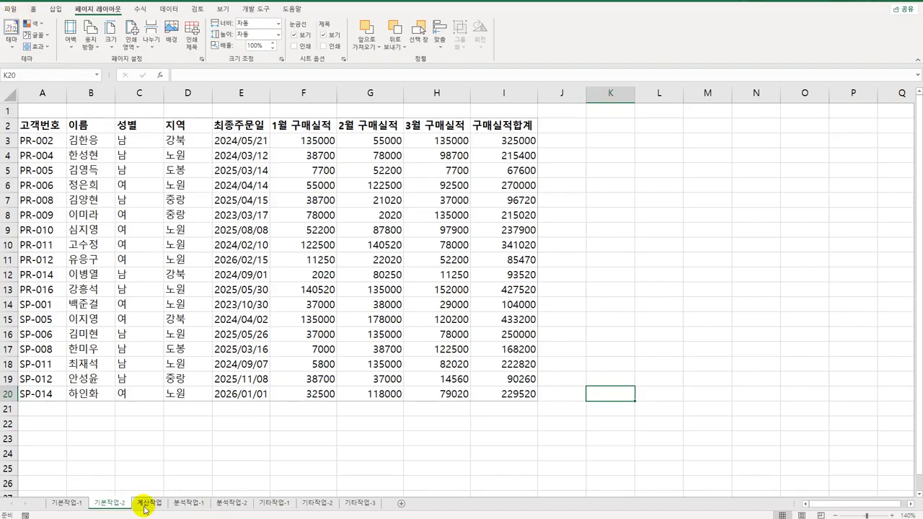
On the 계산작업 sheet, start an AVERAGEIF formula in K4 of the 부서별 평균 table and bring up its function arguments.
{"action": "left_click", "coordinate": [148, 503]}
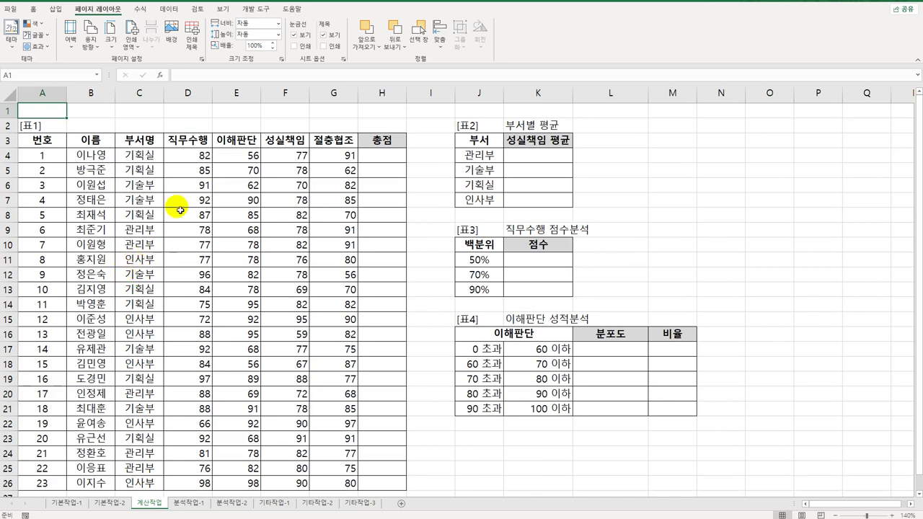
{"action": "left_click", "coordinate": [275, 146]}
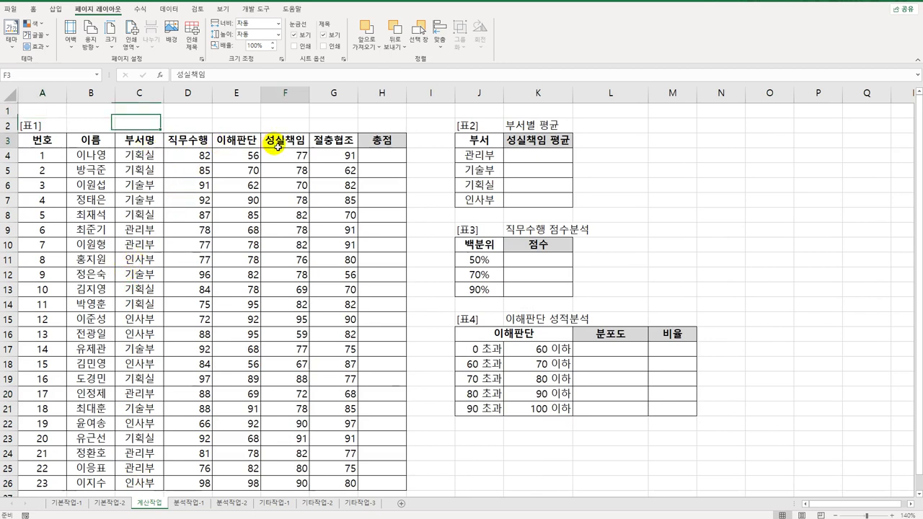
{"action": "left_click", "coordinate": [532, 152]}
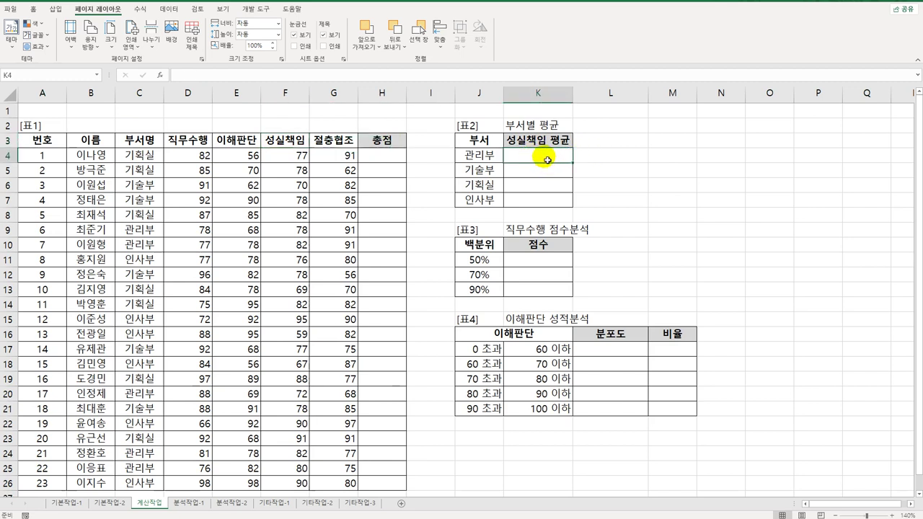
{"action": "left_click_drag", "start_coordinate": [544, 155], "coordinate": [538, 205]}
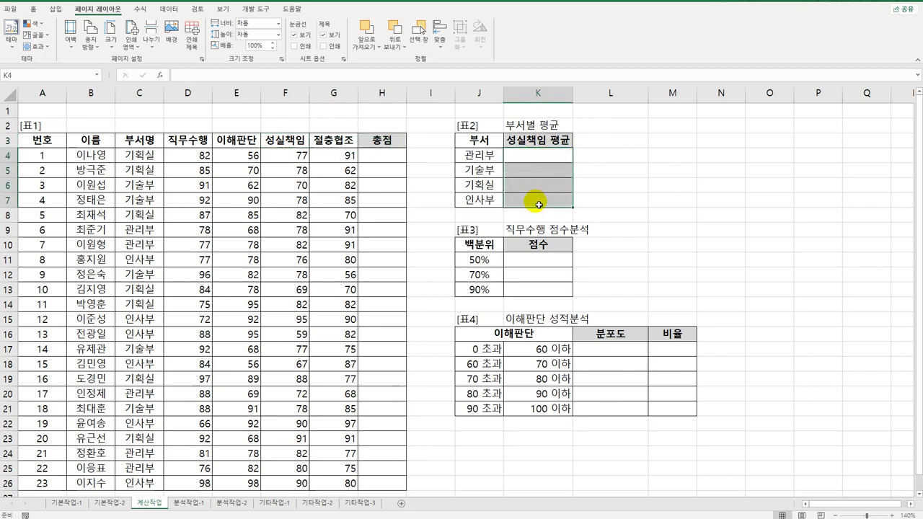
{"action": "left_click", "coordinate": [541, 155]}
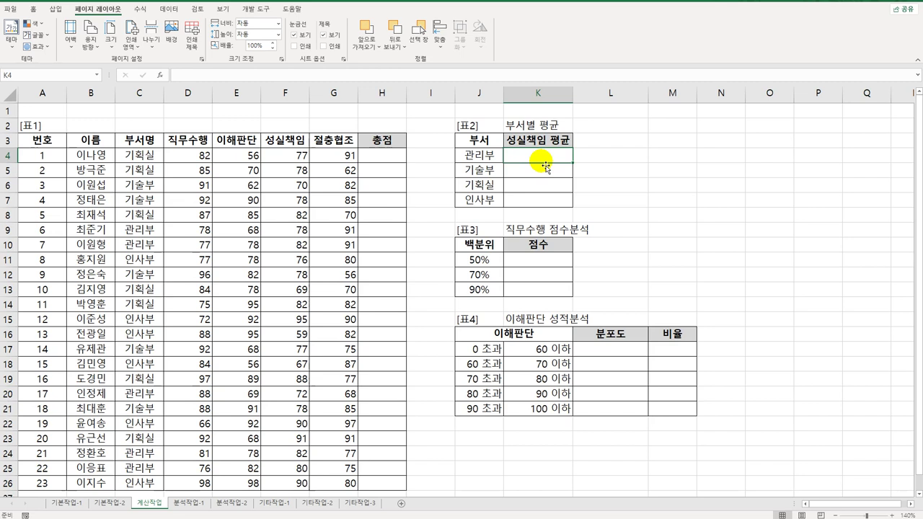
{"action": "type", "text": "=av"}
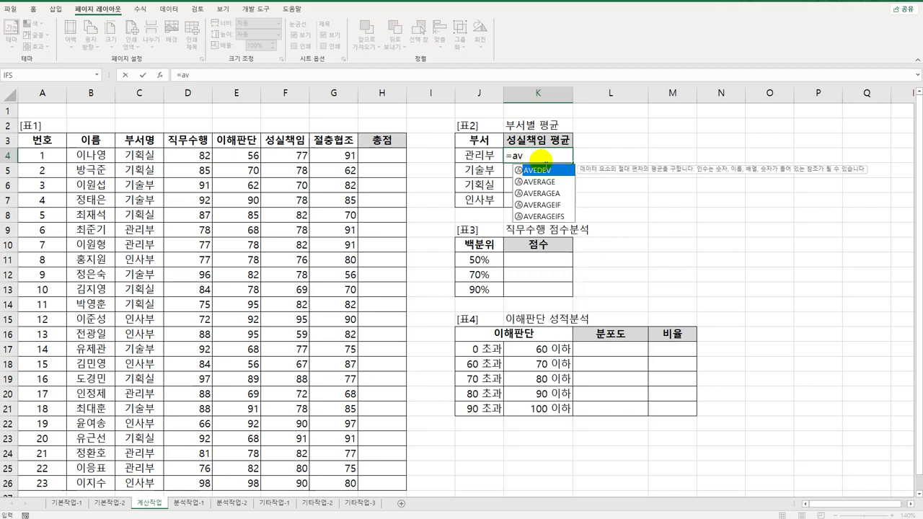
{"action": "double_click", "coordinate": [548, 205]}
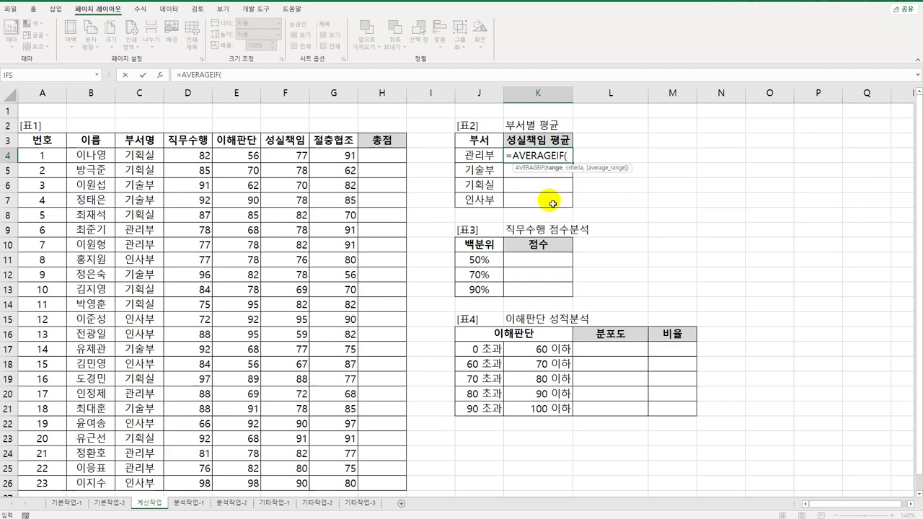
{"action": "left_click", "coordinate": [161, 75]}
{"action": "left_click_drag", "start_coordinate": [542, 177], "coordinate": [574, 250]}
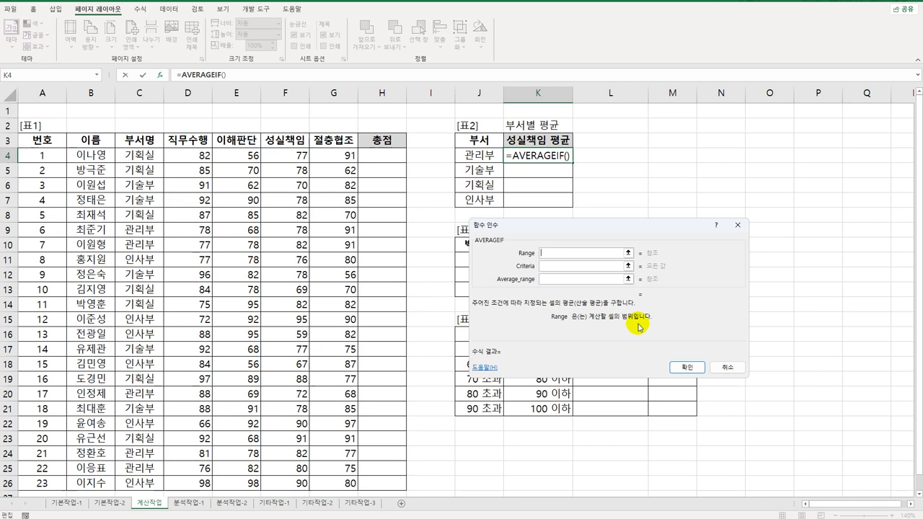
Set the AVERAGEIF range to the department cells $C$4:$C$26 and its criteria to J4.
{"action": "left_click_drag", "start_coordinate": [143, 153], "coordinate": [149, 453]}
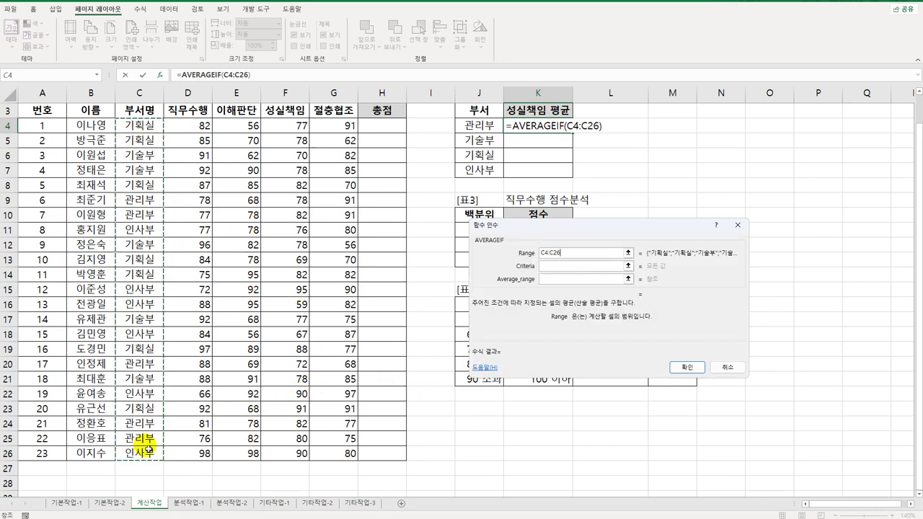
{"action": "key", "text": "F4"}
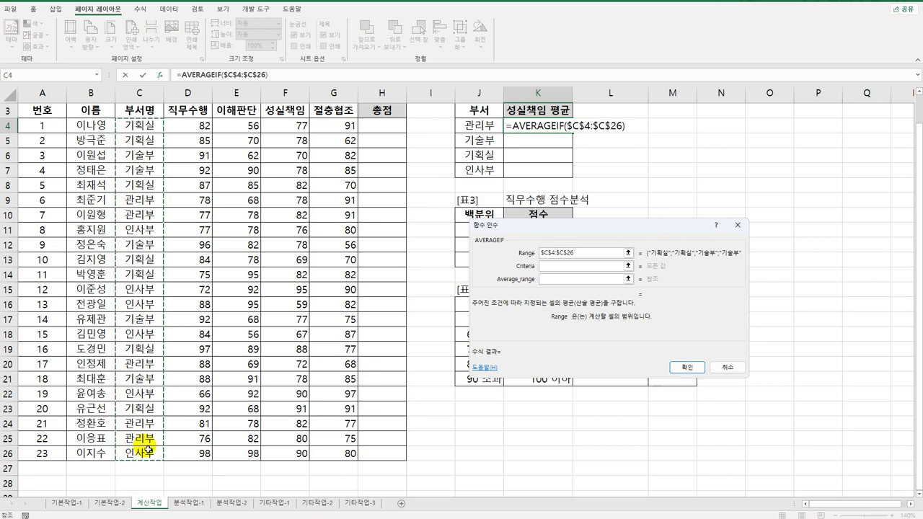
{"action": "left_click", "coordinate": [561, 268]}
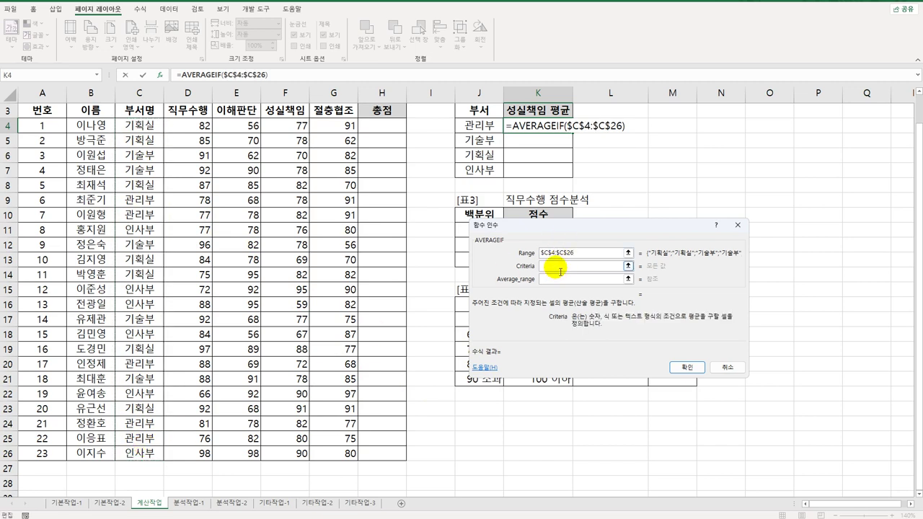
{"action": "left_click", "coordinate": [496, 128]}
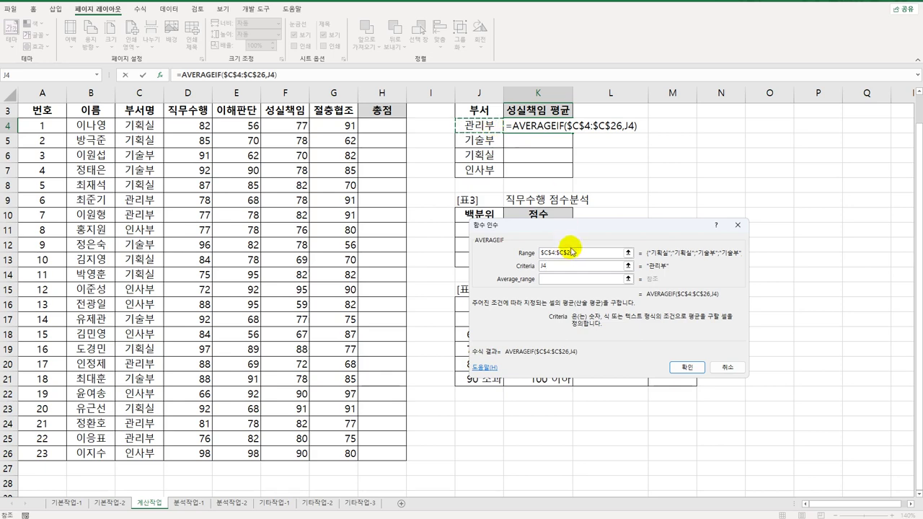
{"action": "scroll", "coordinate": [583, 313], "scroll_direction": "up", "scroll_amount": 1}
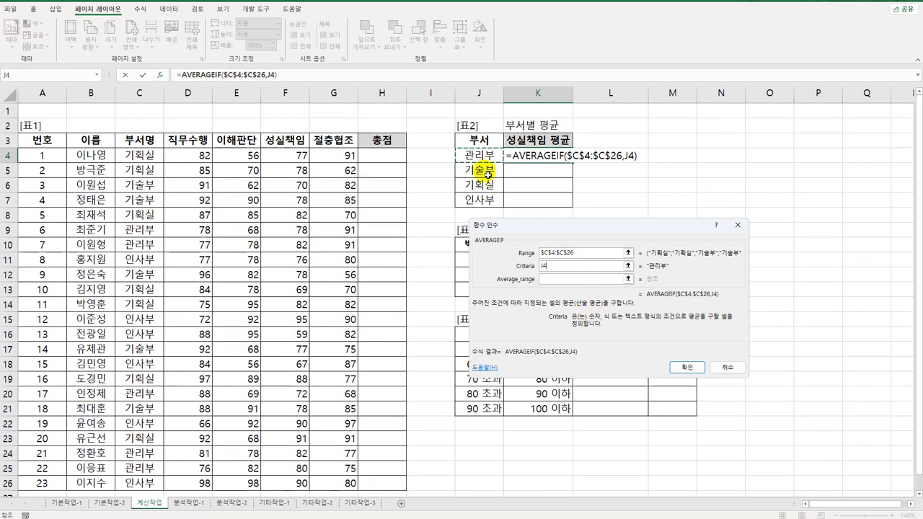
Set the average range to the 성실책임 scores $F$4:$F$26, apply the formula and fill it down to K7.
{"action": "left_click", "coordinate": [549, 280]}
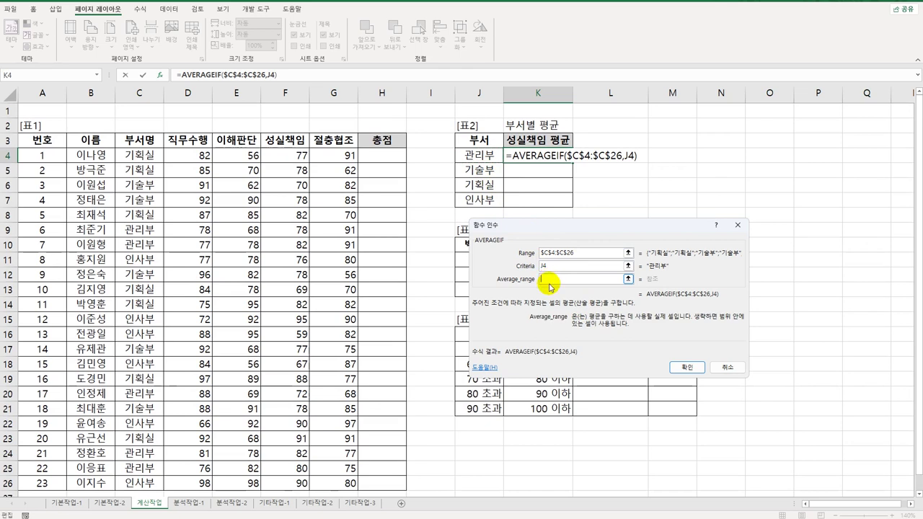
{"action": "left_click_drag", "start_coordinate": [295, 155], "coordinate": [285, 482]}
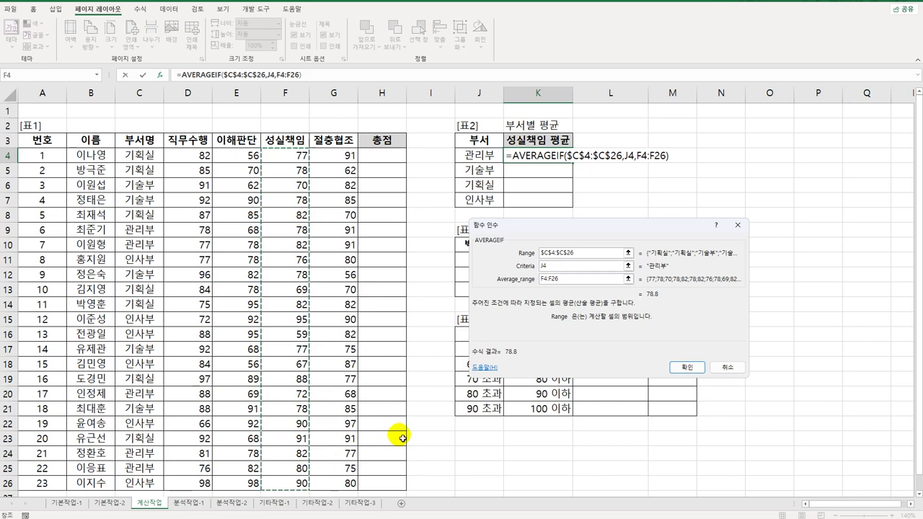
{"action": "key", "text": "F4"}
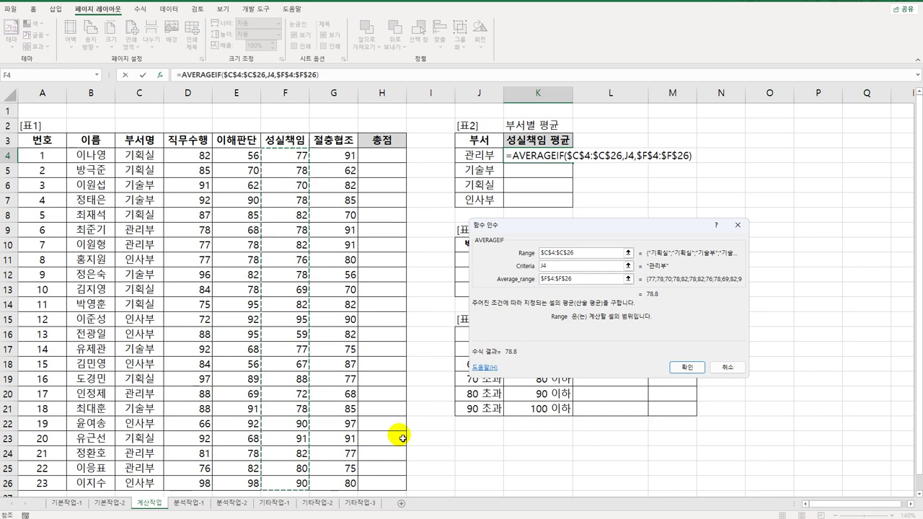
{"action": "left_click", "coordinate": [687, 367]}
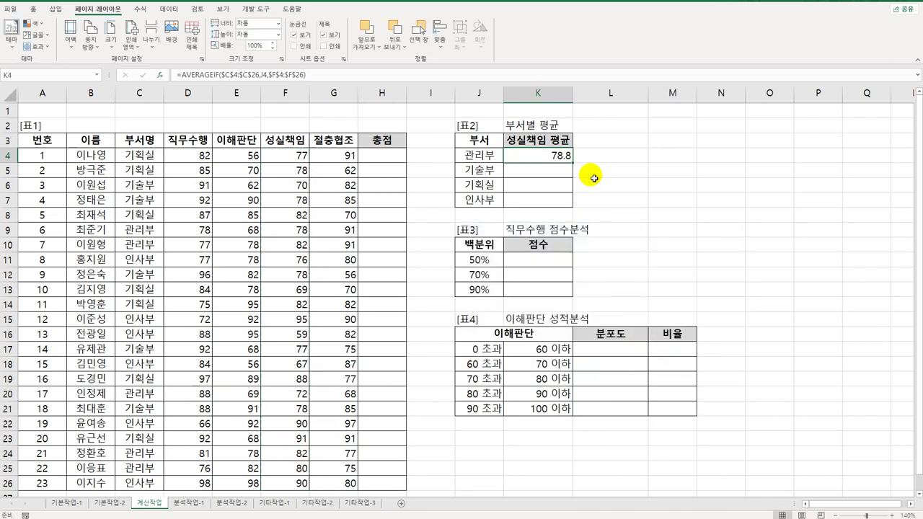
{"action": "left_click_drag", "start_coordinate": [573, 165], "coordinate": [572, 204]}
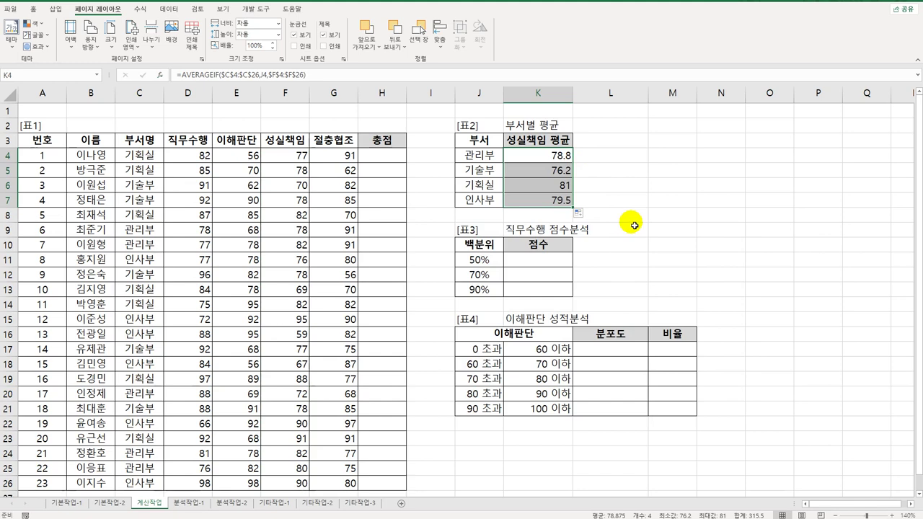
{"action": "right_click", "coordinate": [557, 163]}
{"action": "left_click", "coordinate": [599, 368]}
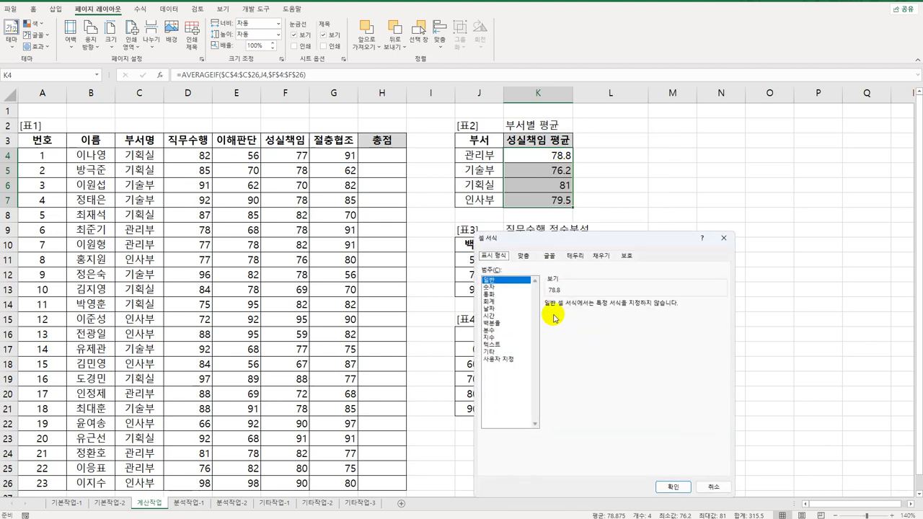
{"action": "left_click", "coordinate": [723, 238]}
Wrap the K4 average formula in ROUNDDOWN with 1 decimal digit and fill it down to K7.
{"action": "double_click", "coordinate": [553, 155]}
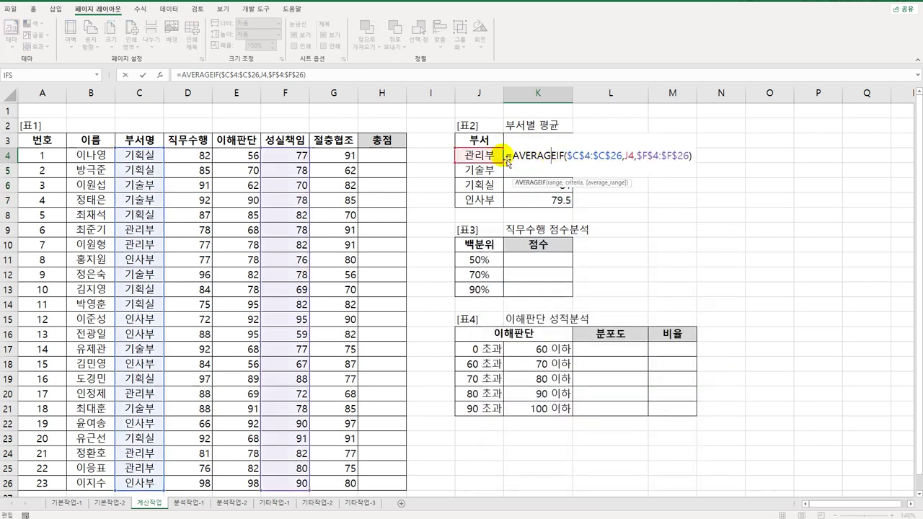
{"action": "left_click", "coordinate": [516, 160]}
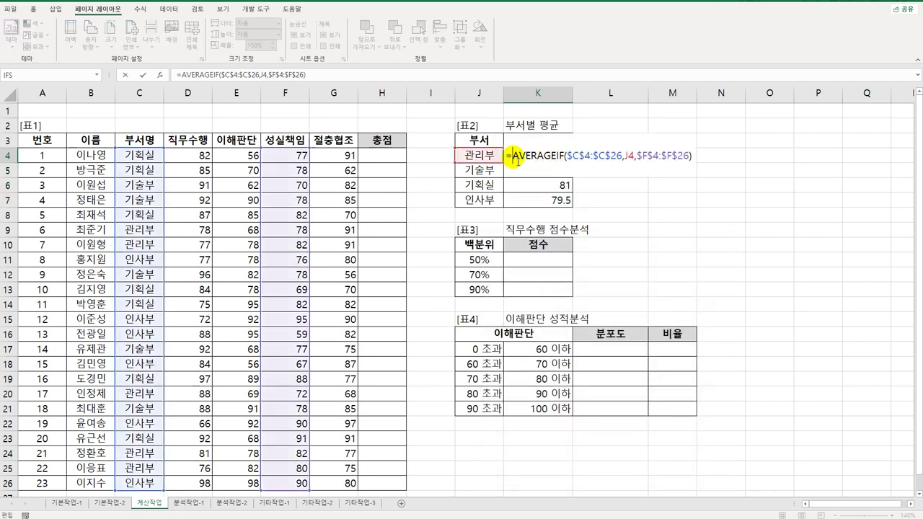
{"action": "type", "text": "roun"}
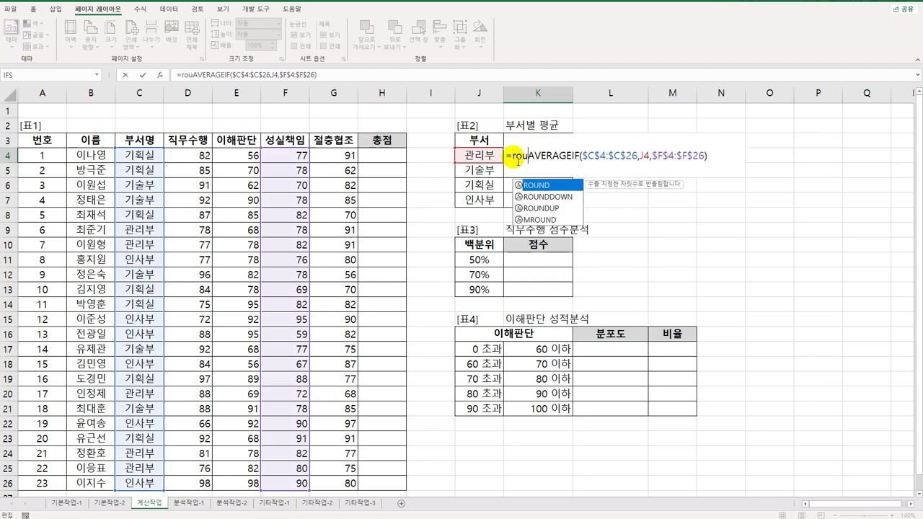
{"action": "key", "text": "Down"}
{"action": "key", "text": "Tab"}
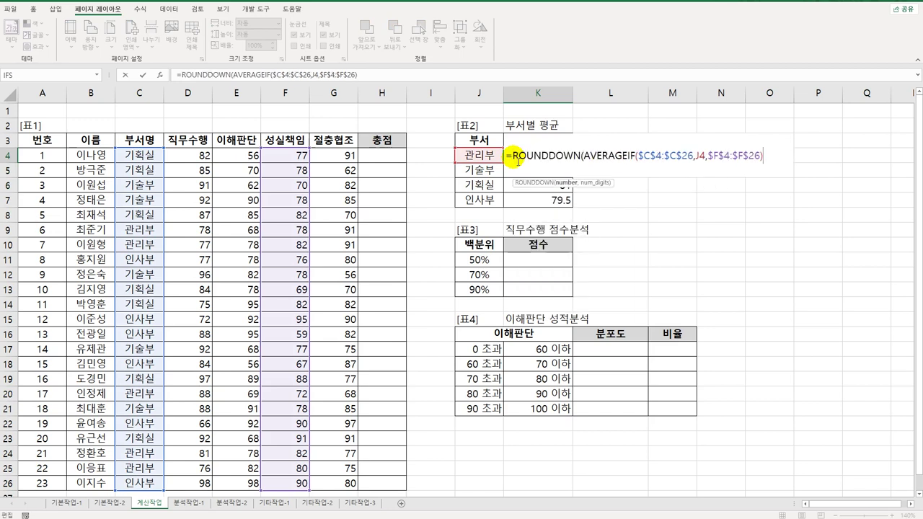
{"action": "type", "text": ",1)"}
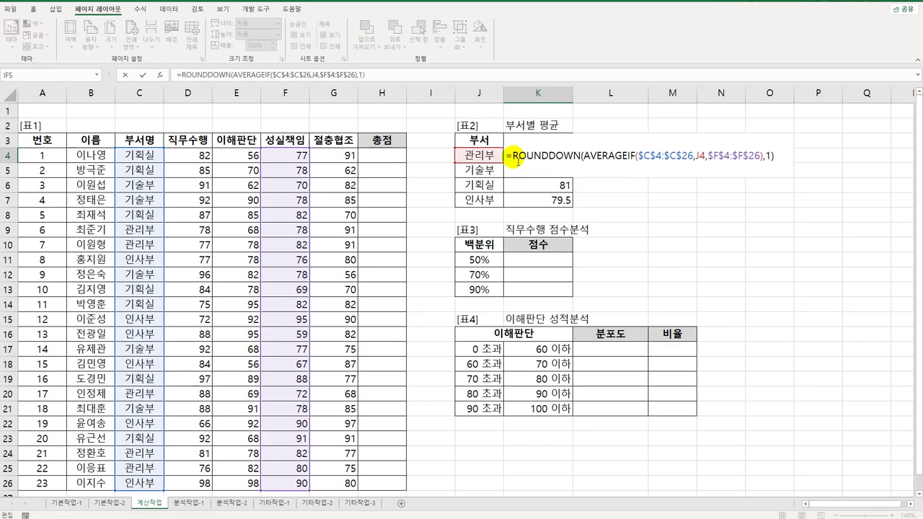
{"action": "key", "text": "Return"}
{"action": "left_click", "coordinate": [515, 155]}
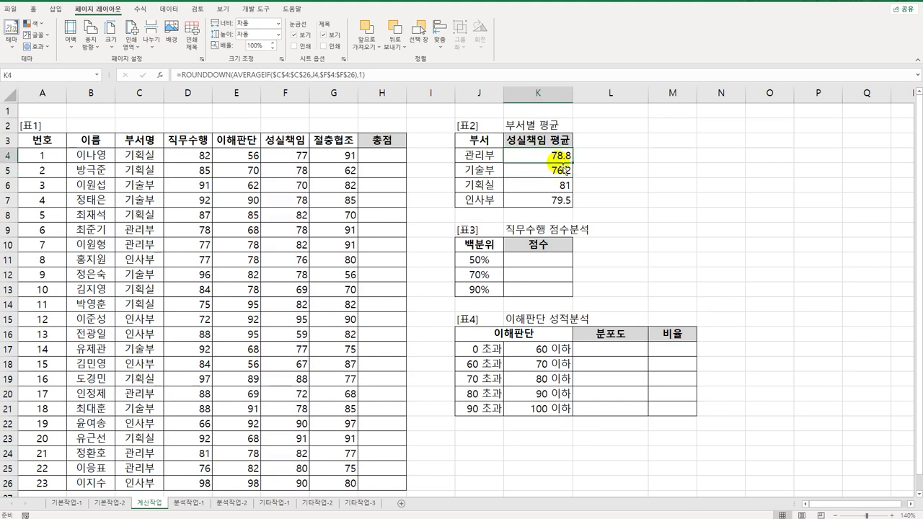
{"action": "left_click_drag", "start_coordinate": [573, 163], "coordinate": [572, 207]}
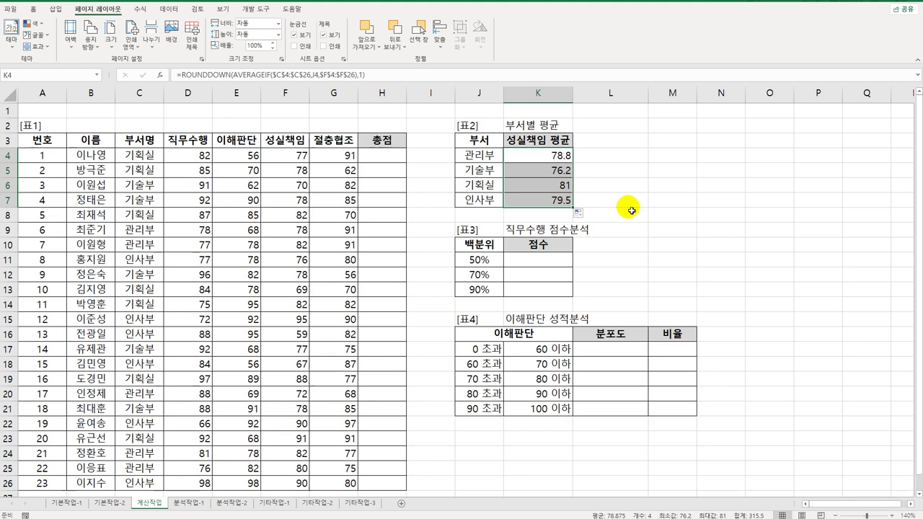
In K11 of the 직무수행 점수분석 table, enter a TEXT formula with an empty value and the format "0점".
{"action": "left_click", "coordinate": [538, 267]}
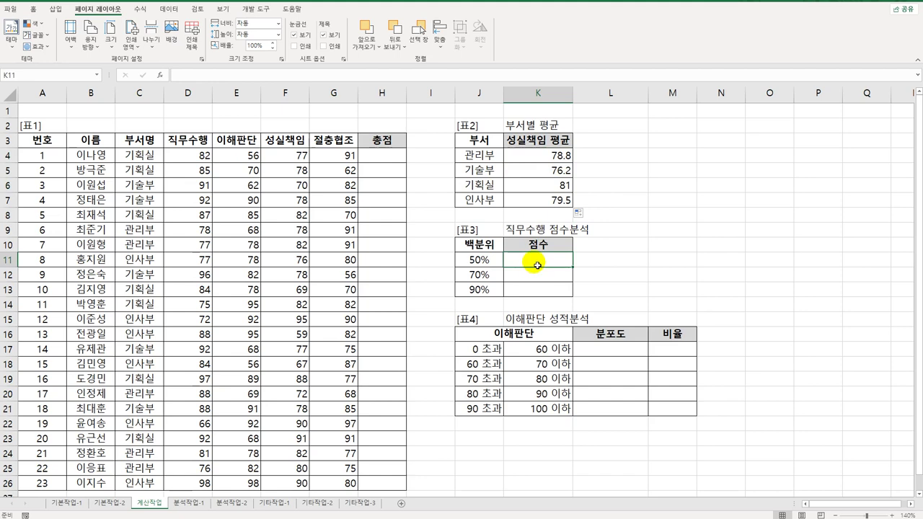
{"action": "left_click_drag", "start_coordinate": [537, 266], "coordinate": [533, 291]}
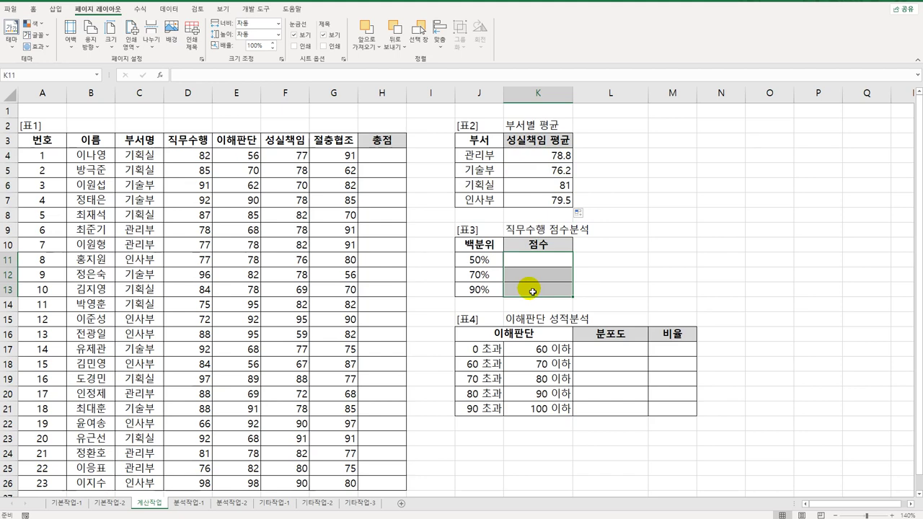
{"action": "left_click", "coordinate": [541, 266]}
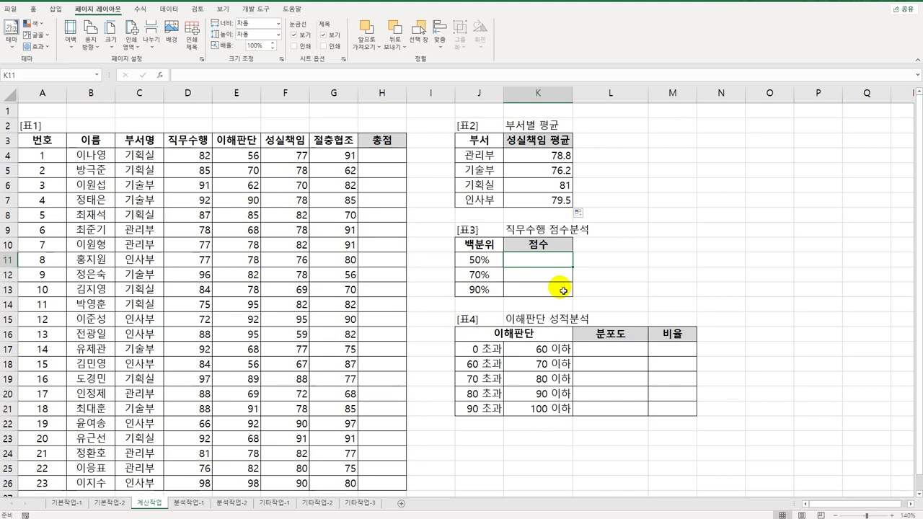
{"action": "type", "text": "=te"}
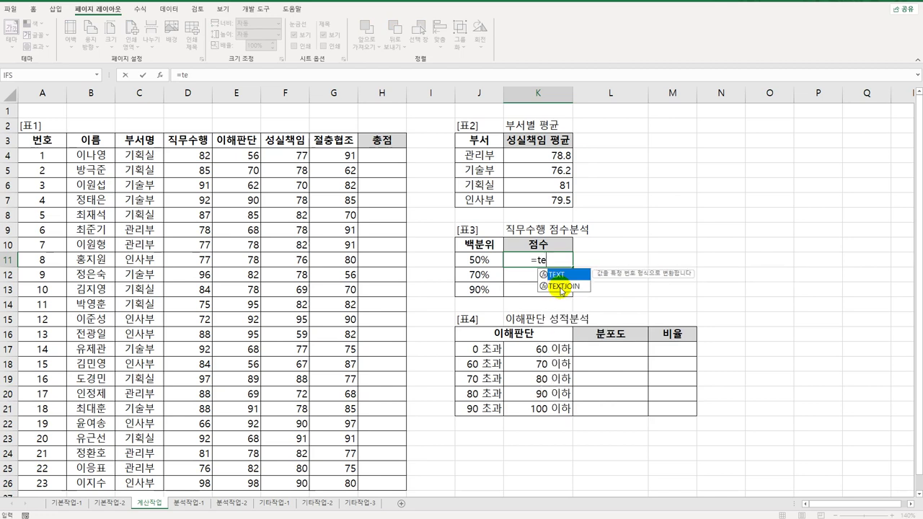
{"action": "type", "text": "xt"}
{"action": "key", "text": "Tab"}
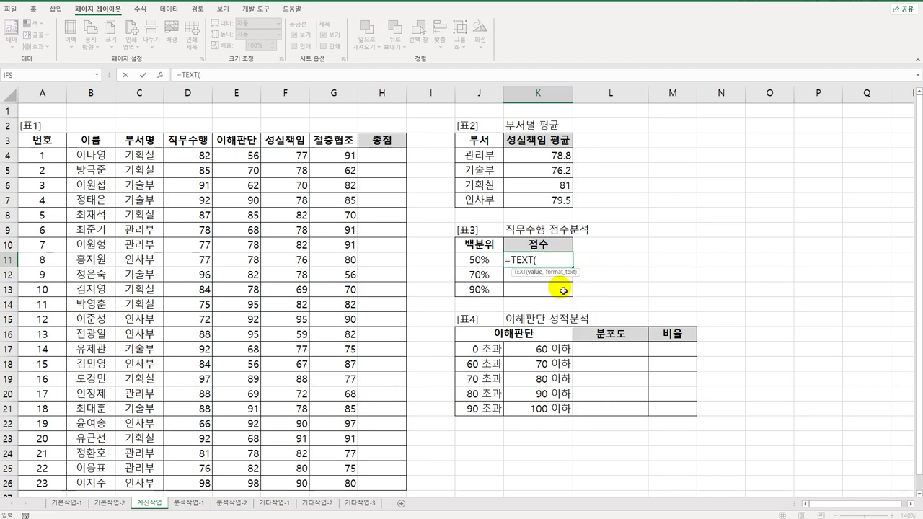
{"action": "type", "text": ",\"0점\")"}
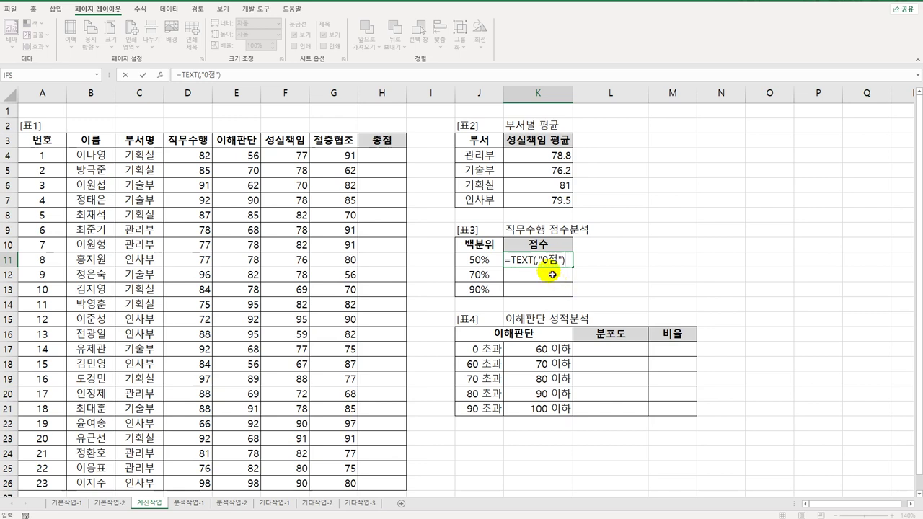
Nest the PERCENTILE.INC function as the value argument of the TEXT formula in K11.
{"action": "left_click", "coordinate": [537, 262]}
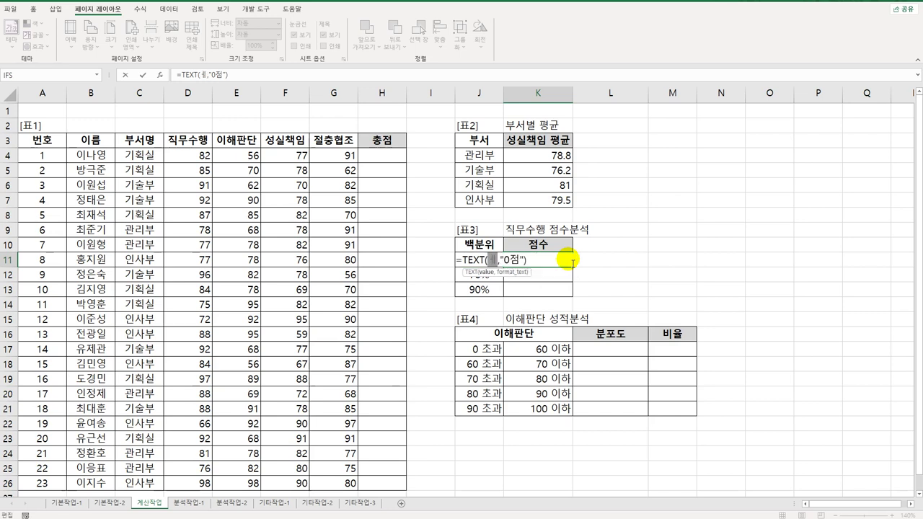
{"action": "type", "text": "p"}
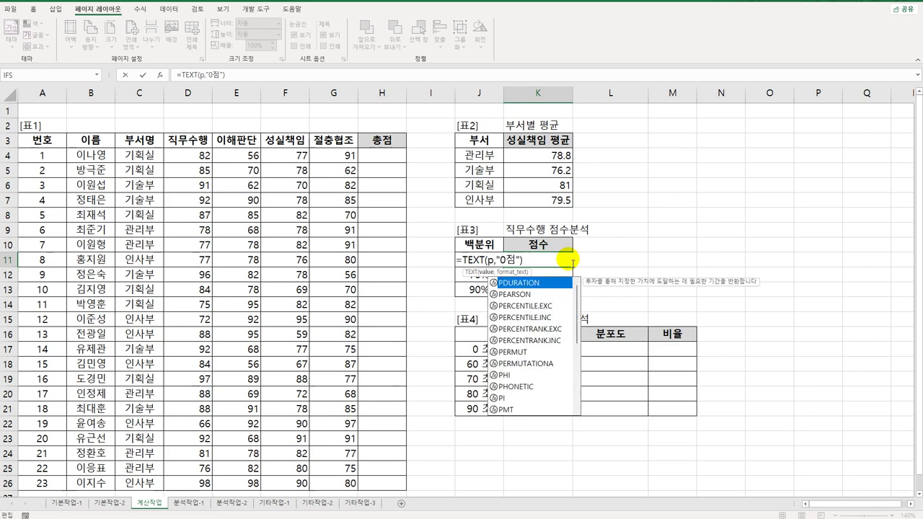
{"action": "key", "text": "Down"}
{"action": "key", "text": "Down"}
{"action": "key", "text": "Down"}
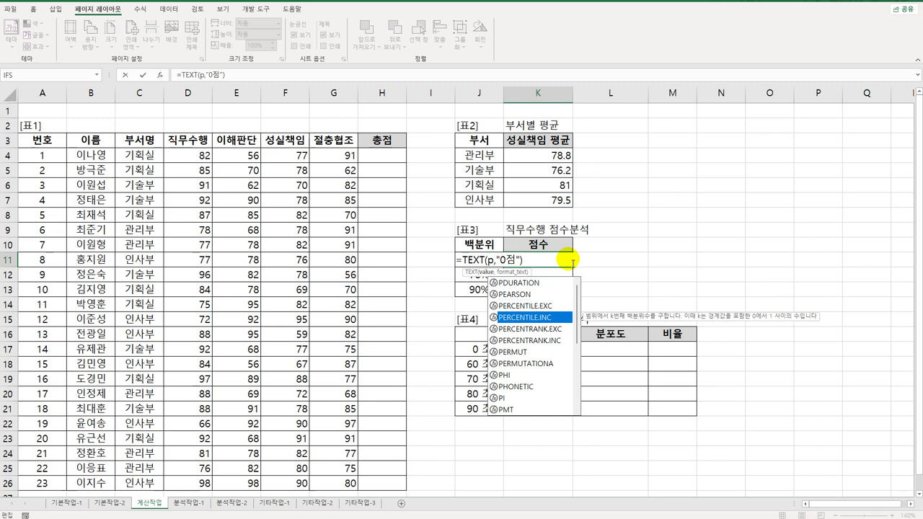
{"action": "key", "text": "Tab"}
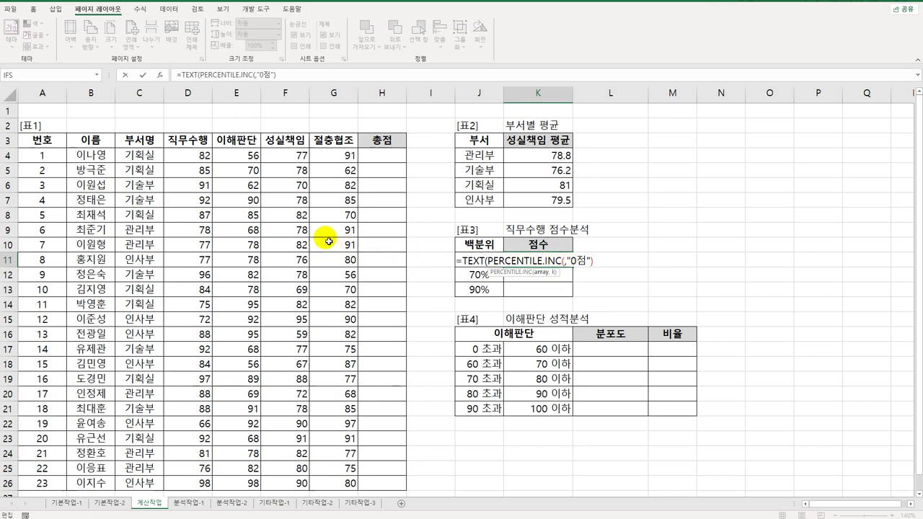
Give PERCENTILE.INC the 직무수행 scores $D$4:$D$26 as array and J11 as k, and complete the K11 formula.
{"action": "left_click_drag", "start_coordinate": [198, 154], "coordinate": [176, 488]}
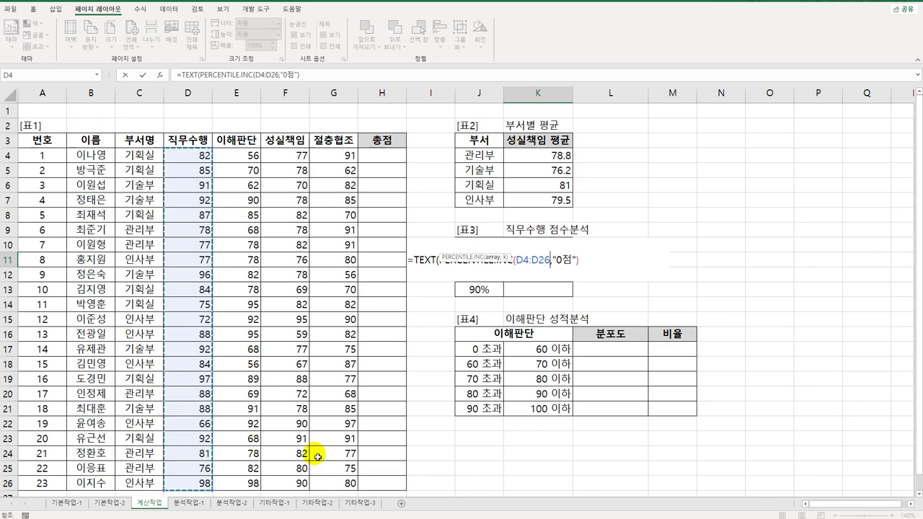
{"action": "key", "text": "F4"}
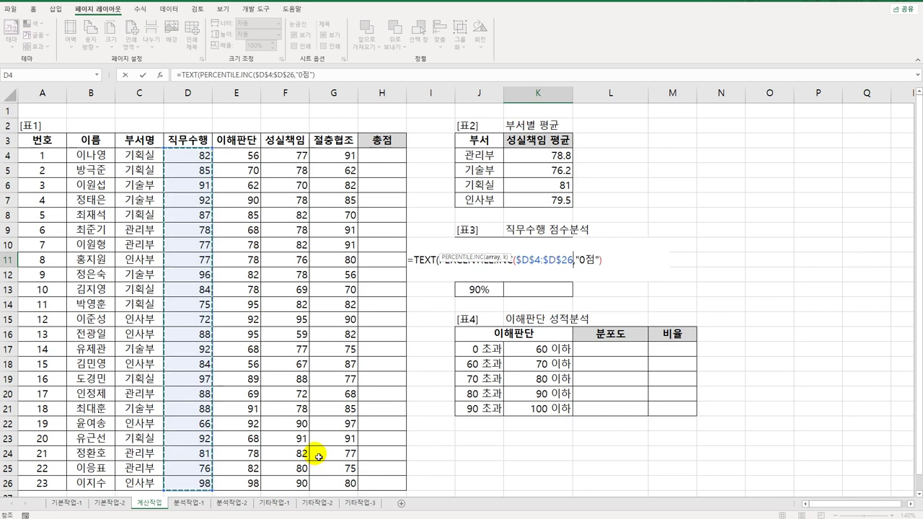
{"action": "type", "text": ","}
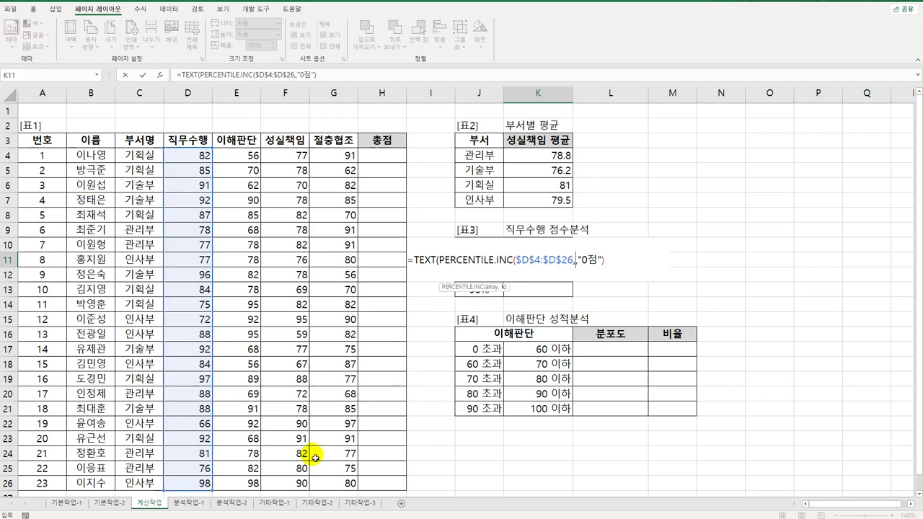
{"action": "key", "text": "Left"}
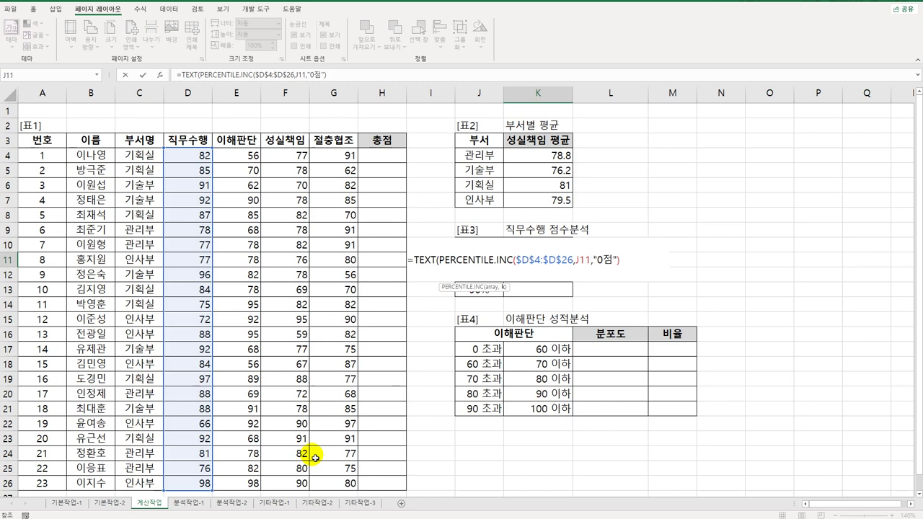
{"action": "type", "text": ")"}
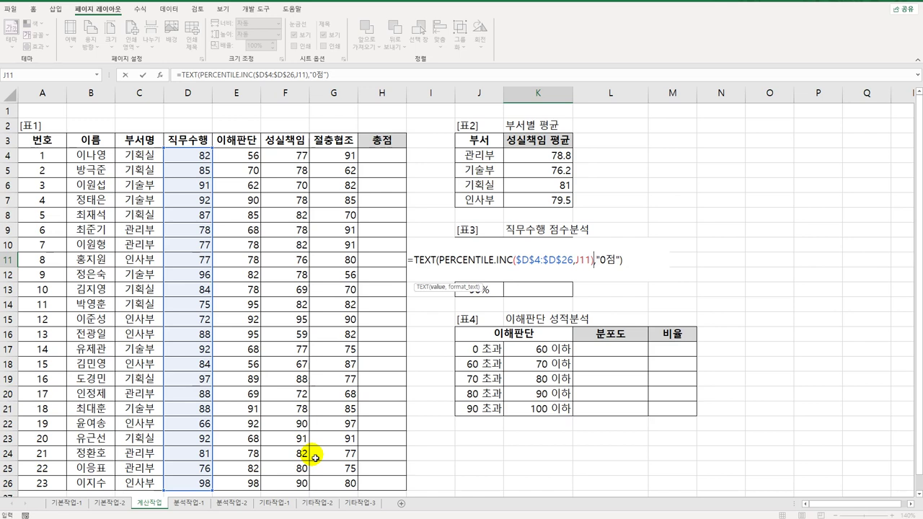
{"action": "key", "text": "Return"}
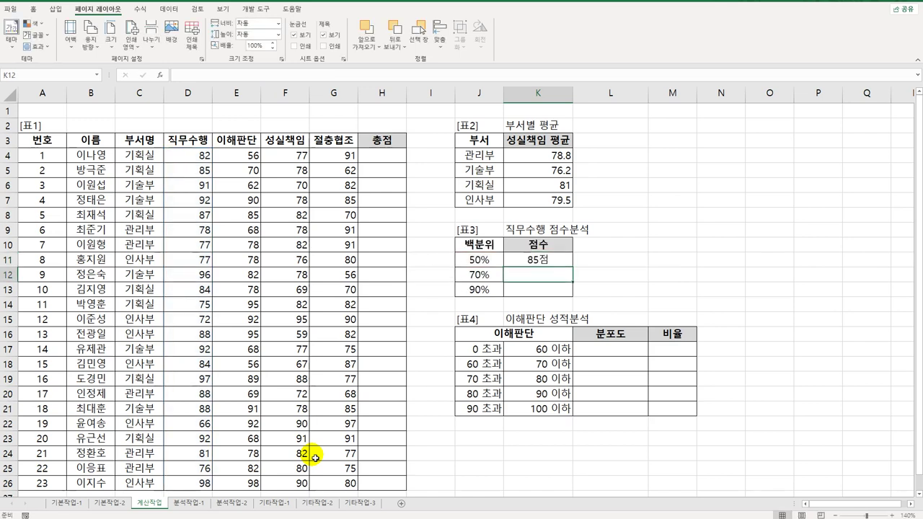
{"action": "left_click", "coordinate": [537, 261]}
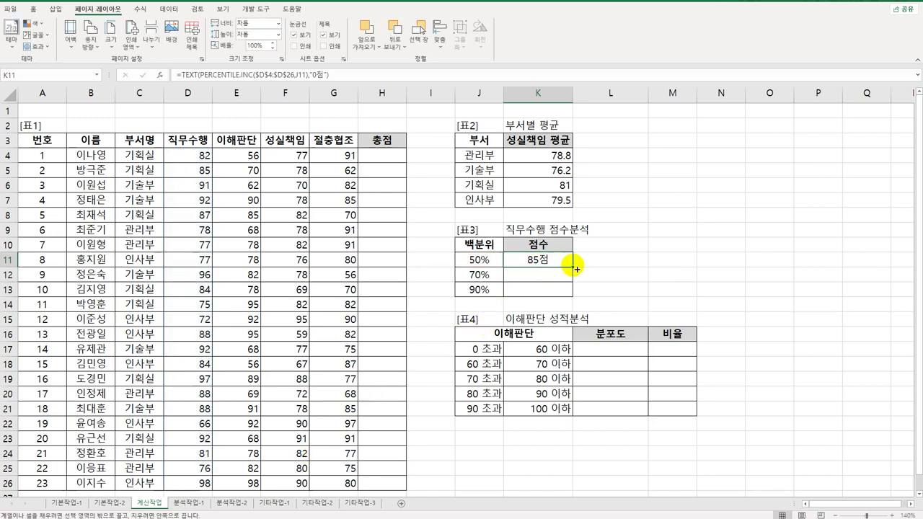
Fill the K11 percentile score formula down to K13.
{"action": "left_click_drag", "start_coordinate": [575, 269], "coordinate": [577, 297]}
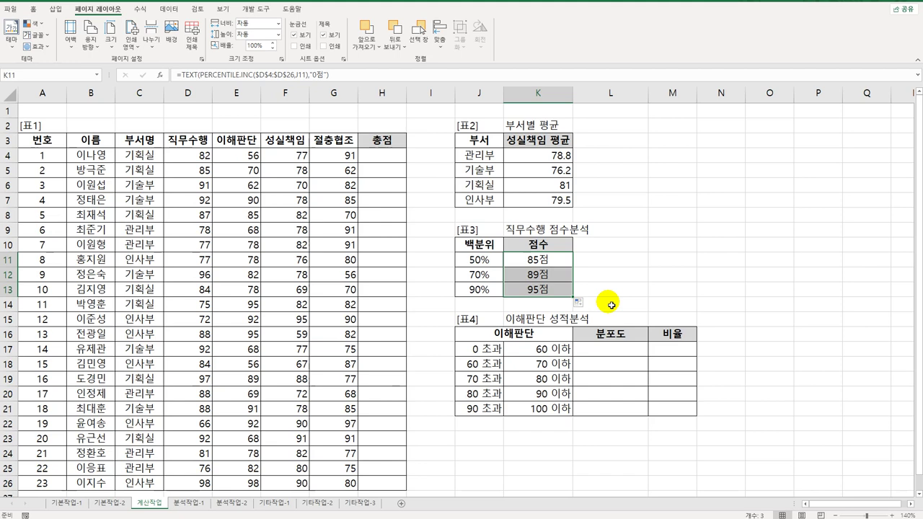
Start a REPT formula in L17, the first 분포도 cell of the 이해판단 성적분석 table.
{"action": "left_click", "coordinate": [604, 353]}
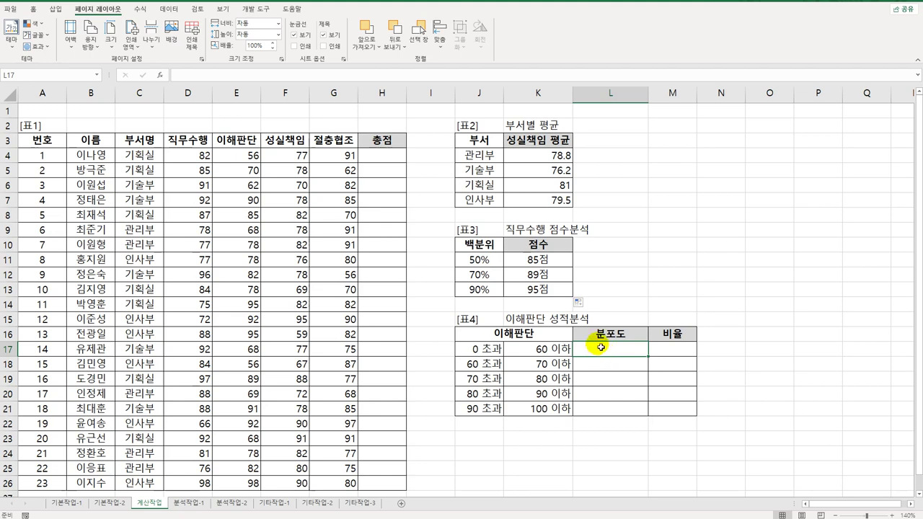
{"action": "left_click", "coordinate": [496, 350]}
{"action": "key", "text": "Right"}
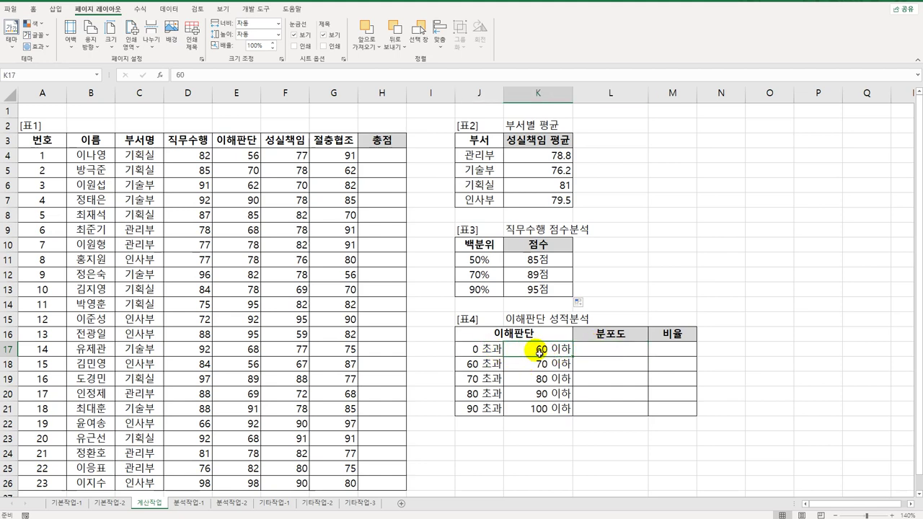
{"action": "left_click", "coordinate": [546, 364]}
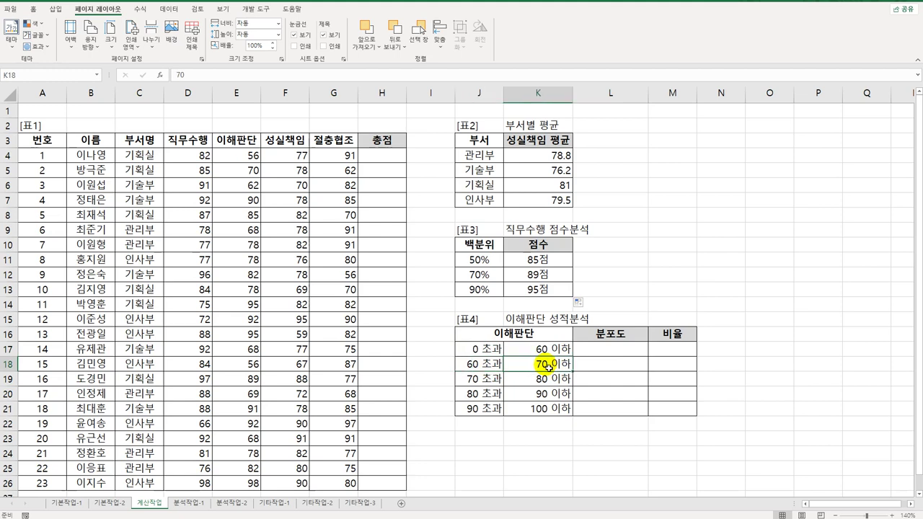
{"action": "left_click", "coordinate": [599, 354]}
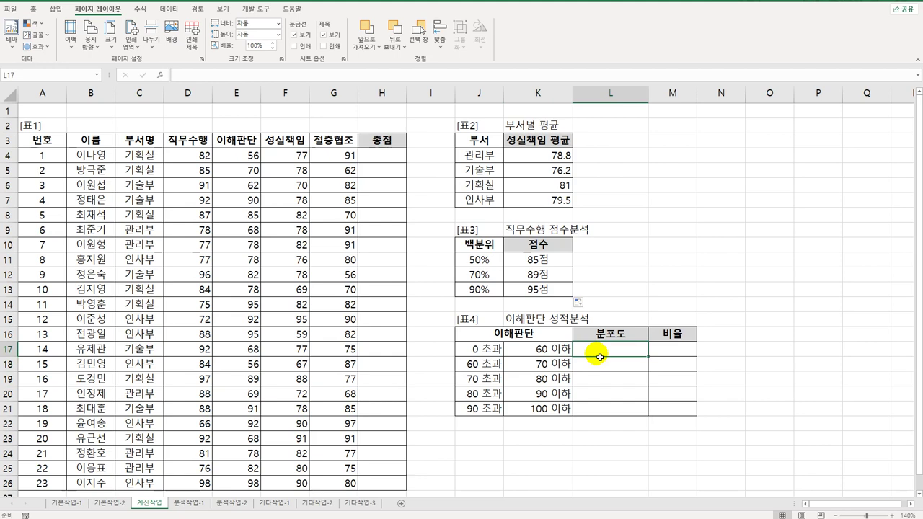
{"action": "type", "text": "=rep"}
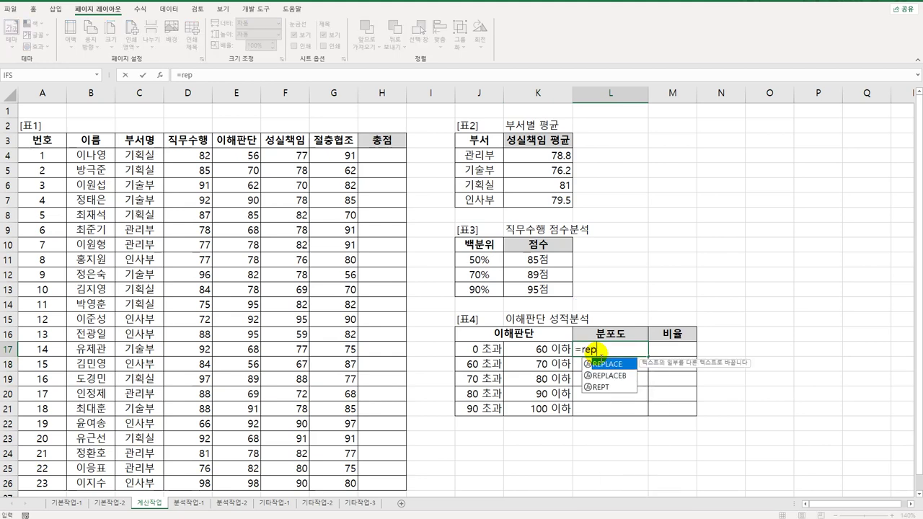
{"action": "type", "text": "t"}
{"action": "key", "text": "Tab"}
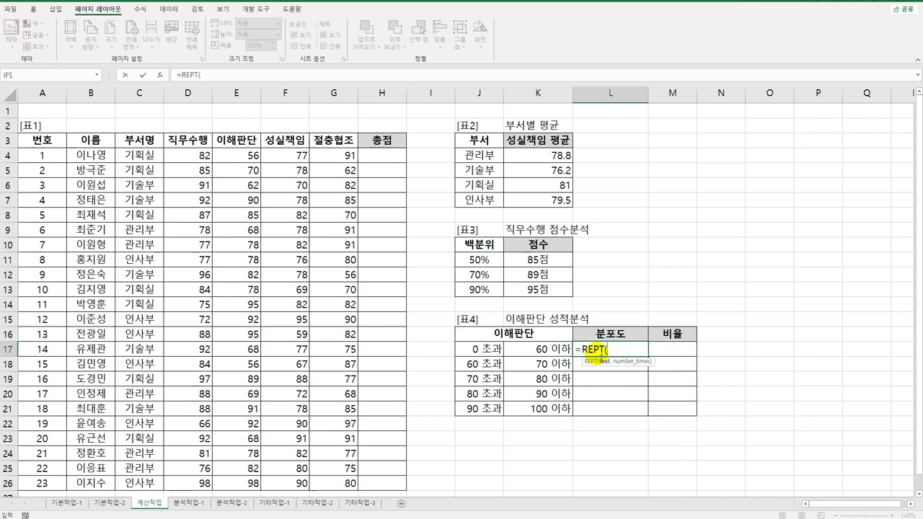
Insert the special character "▣" as the quoted text argument of REPT in L17.
{"action": "type", "text": "\"ㅁ"}
{"action": "key", "text": "Hangul_Hanja"}
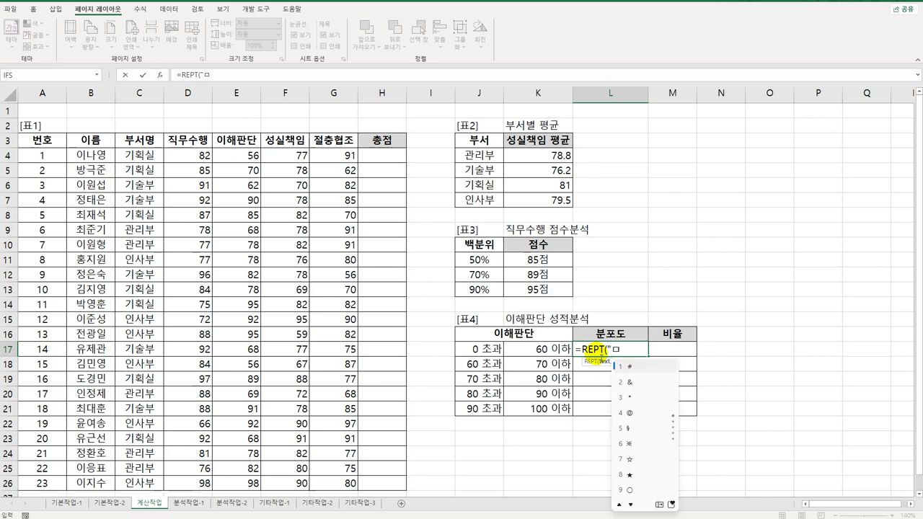
{"action": "left_click", "coordinate": [659, 505]}
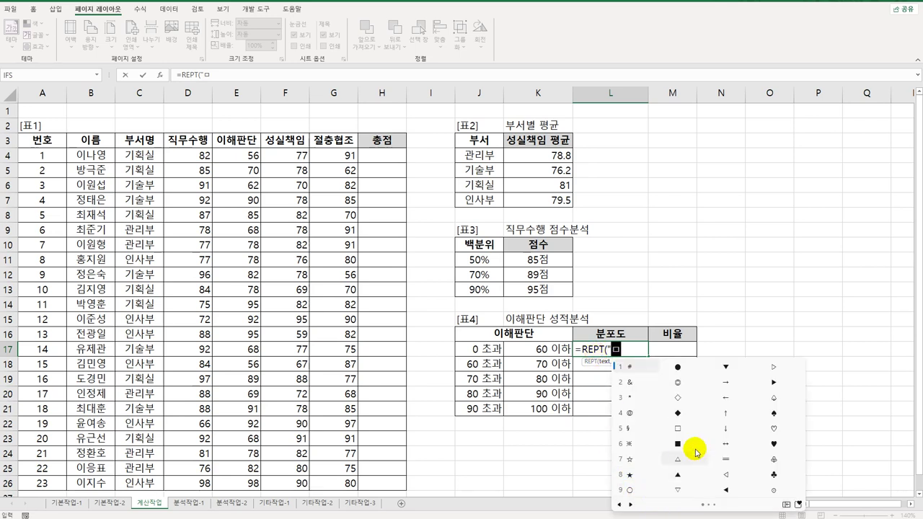
{"action": "left_click", "coordinate": [629, 507]}
{"action": "left_click", "coordinate": [631, 382]}
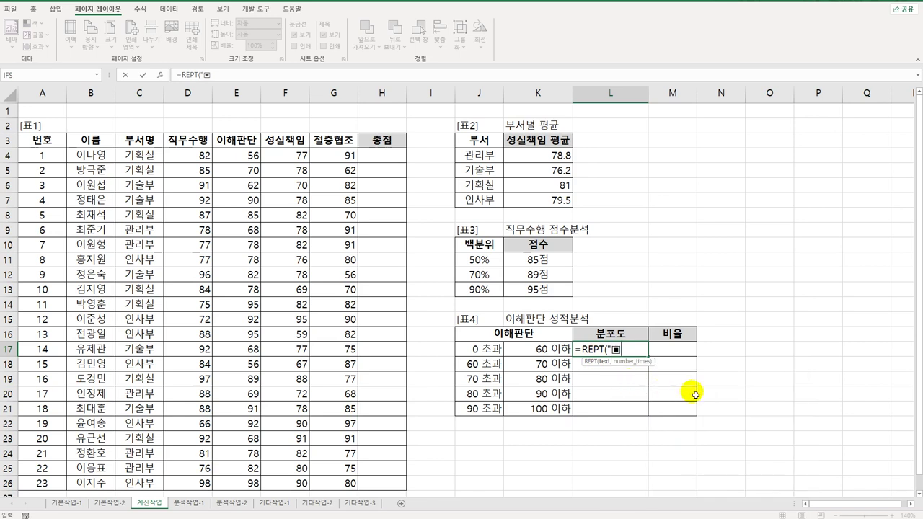
{"action": "type", "text": "\","}
Nest a SUM function containing an IF function as the number_times argument of REPT in L17.
{"action": "type", "text": "너"}
{"action": "key", "text": "BackSpace"}
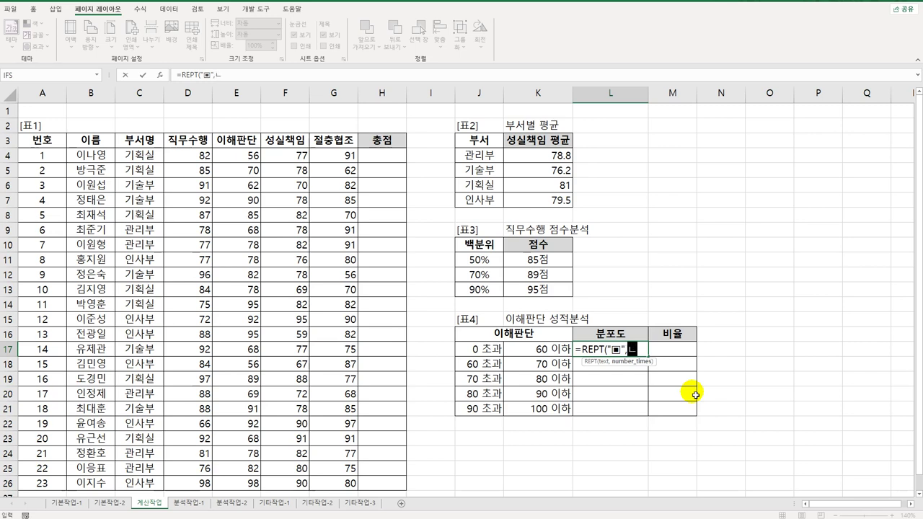
{"action": "type", "text": "sum"}
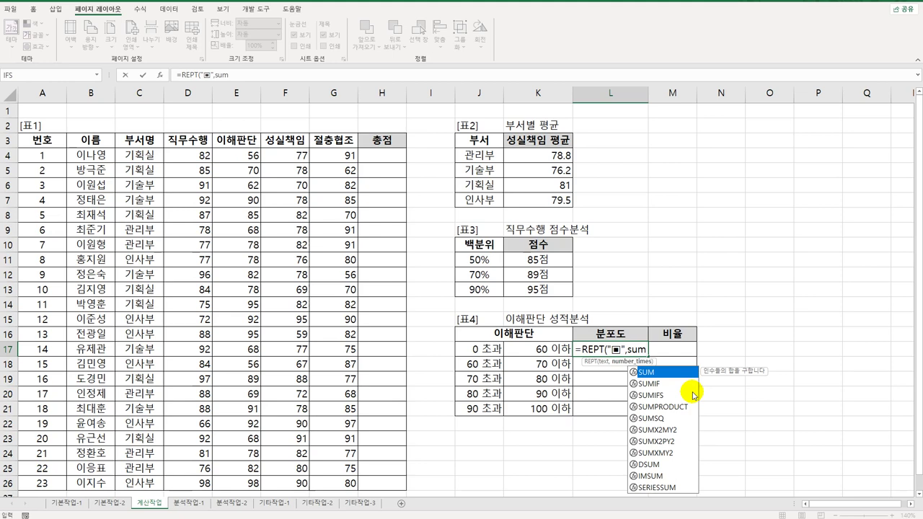
{"action": "type", "text": "(if"}
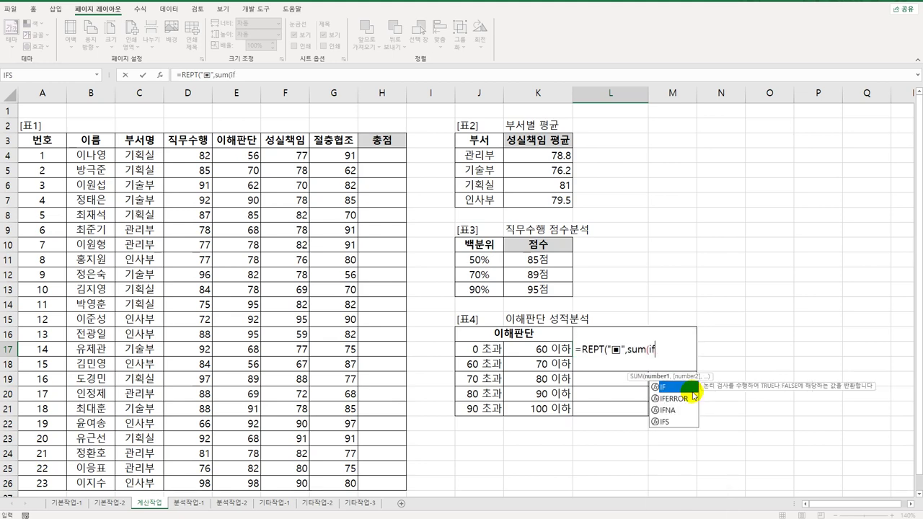
{"action": "type", "text": "("}
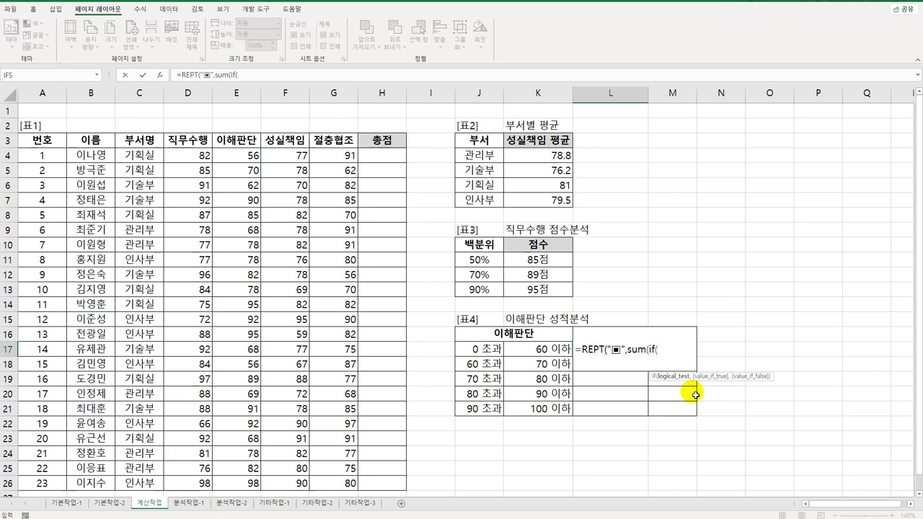
Add the first IF condition, ($E$4:$E$26>J17), followed by a multiplication sign for the second condition.
{"action": "type", "text": "("}
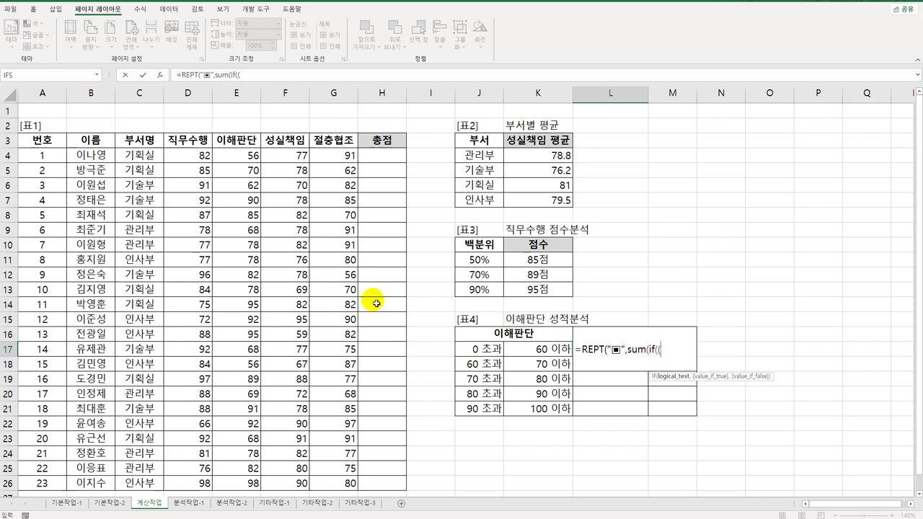
{"action": "left_click", "coordinate": [239, 158]}
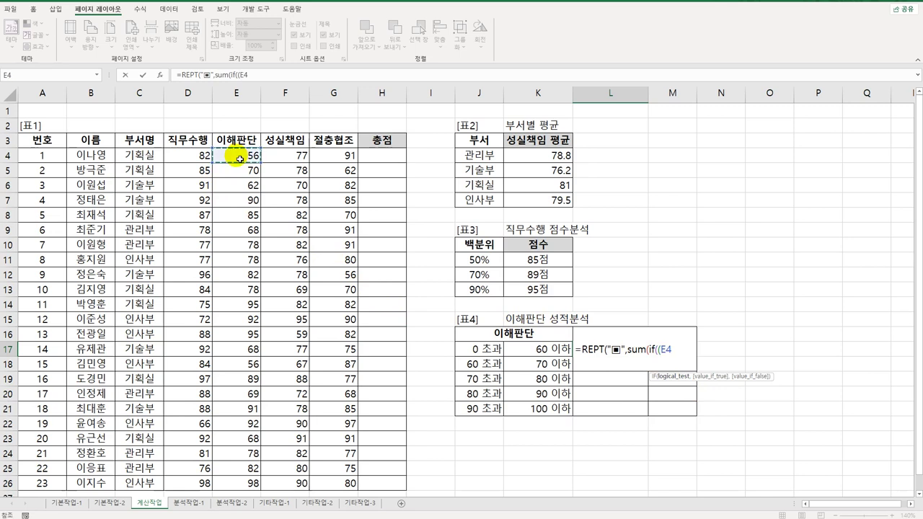
{"action": "left_click_drag", "start_coordinate": [238, 158], "coordinate": [227, 482]}
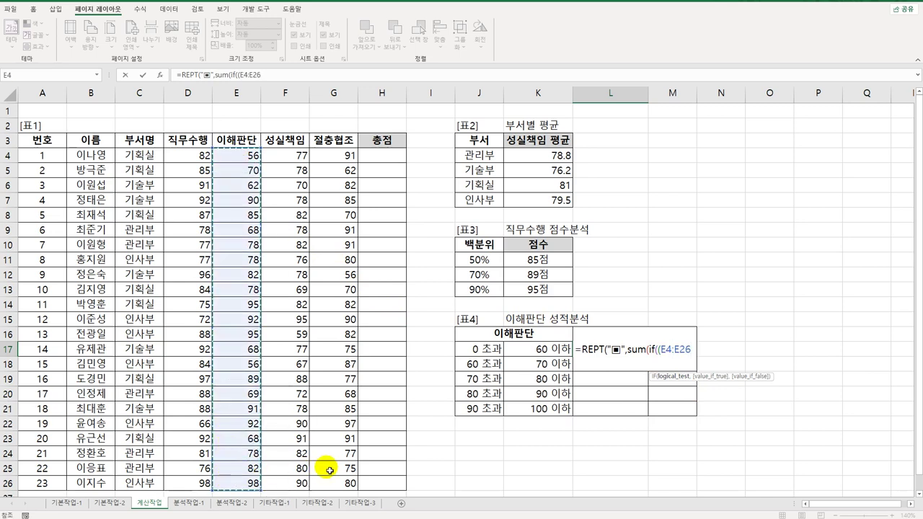
{"action": "key", "text": "F4"}
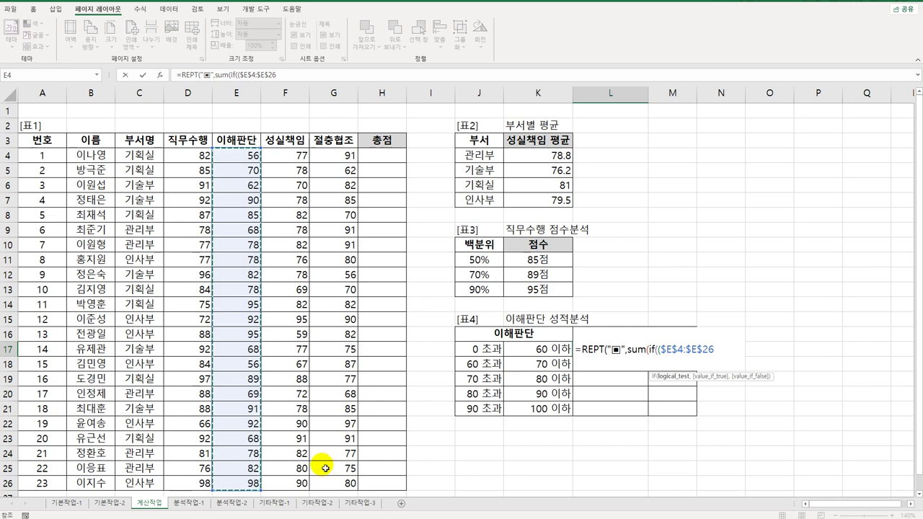
{"action": "type", "text": ">"}
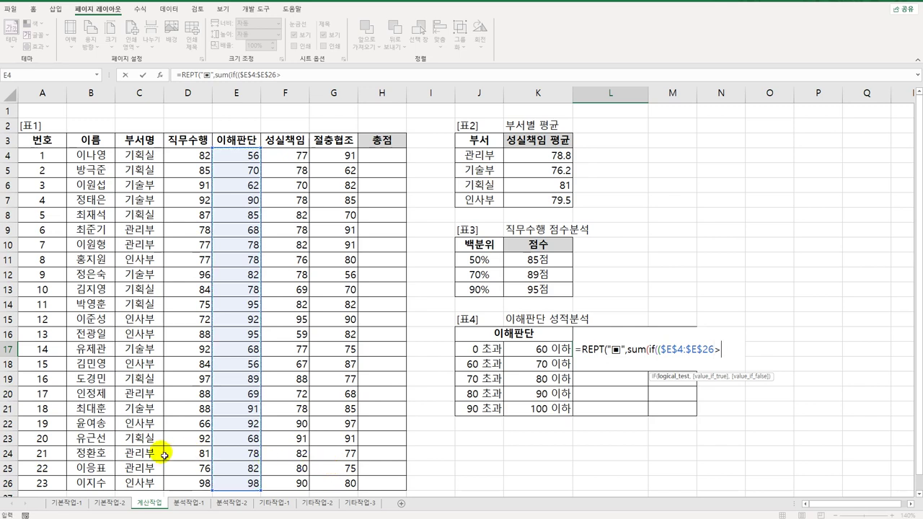
{"action": "left_click", "coordinate": [488, 353]}
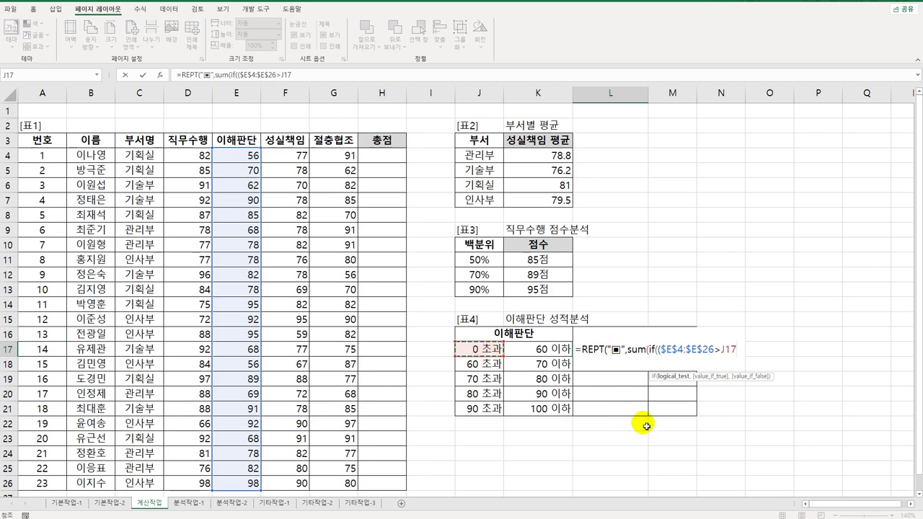
{"action": "type", "text": ")*"}
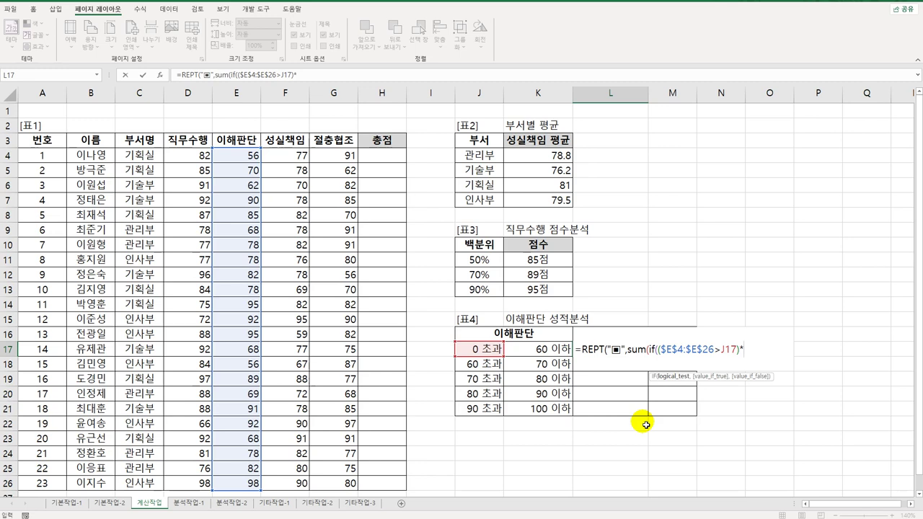
Add the second IF condition, ($E$4:$E$26<=K17), to the logical test in L17.
{"action": "type", "text": "("}
{"action": "left_click_drag", "start_coordinate": [240, 155], "coordinate": [247, 489]}
{"action": "key", "text": "F4"}
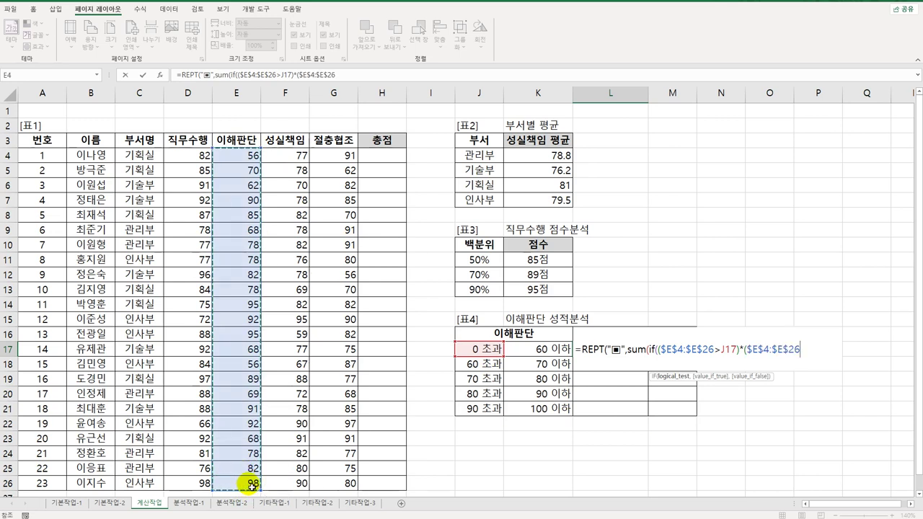
{"action": "type", "text": "<="}
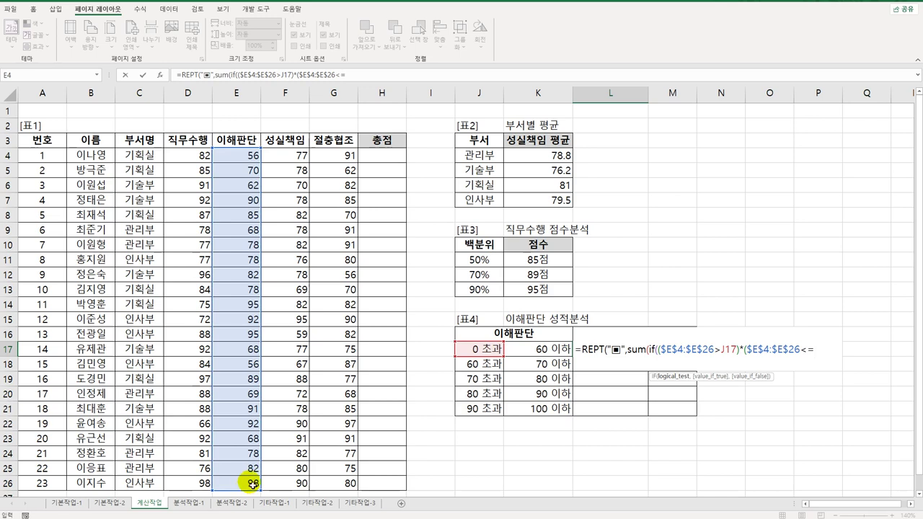
{"action": "left_click", "coordinate": [534, 355]}
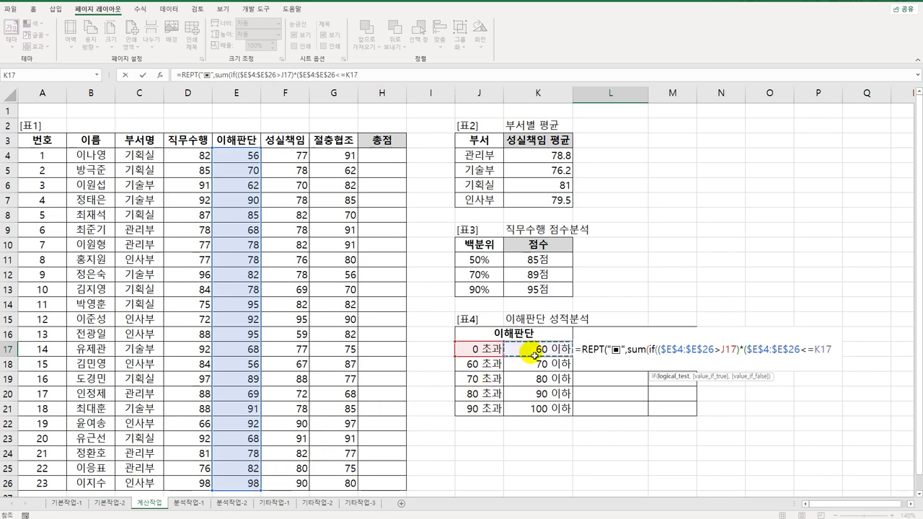
{"action": "type", "text": ")"}
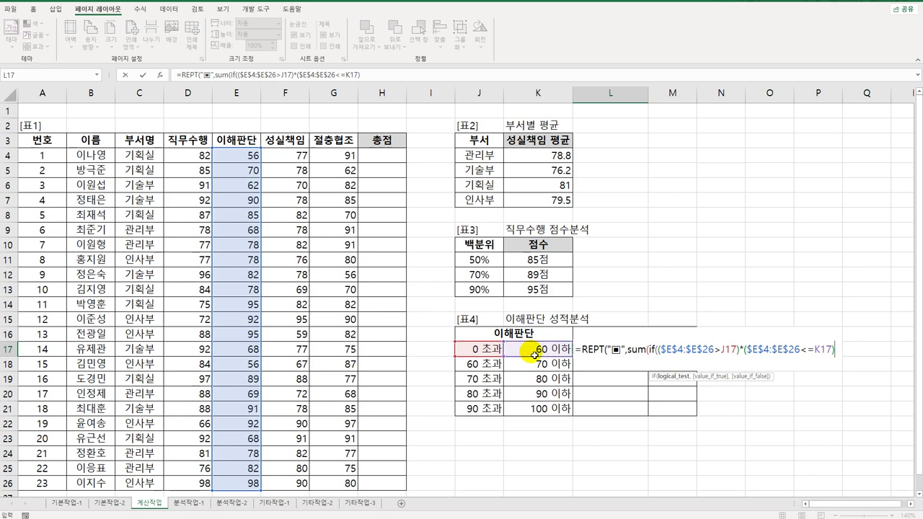
Give IF the true value 1, enter the L17 formula as an array formula, and fill it down to L21.
{"action": "type", "text": ",1"}
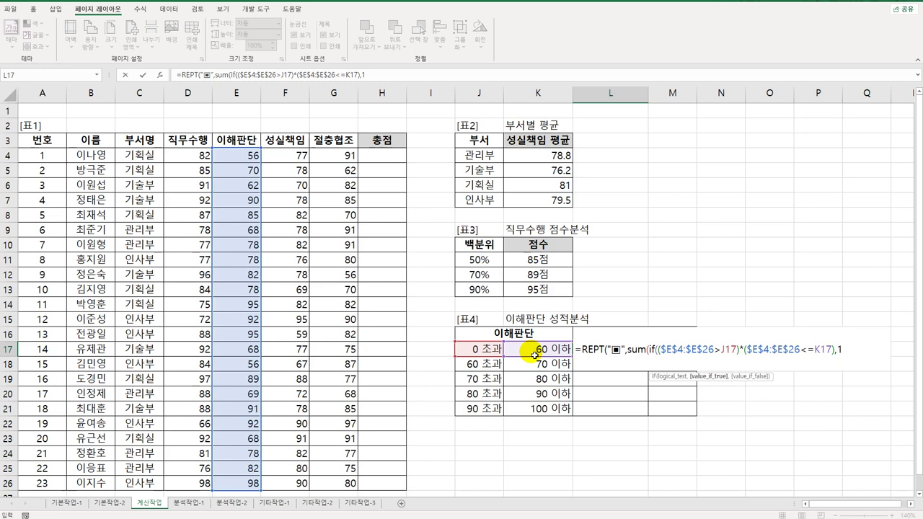
{"action": "type", "text": ")"}
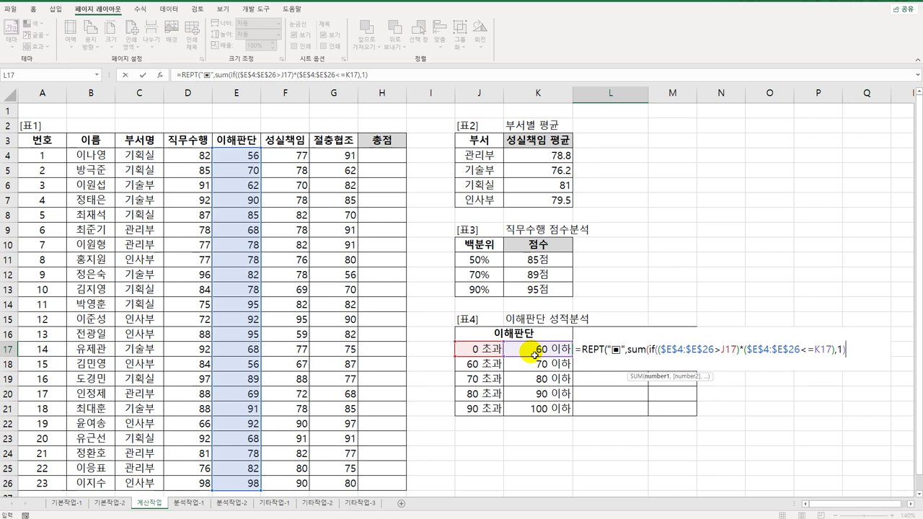
{"action": "type", "text": ")"}
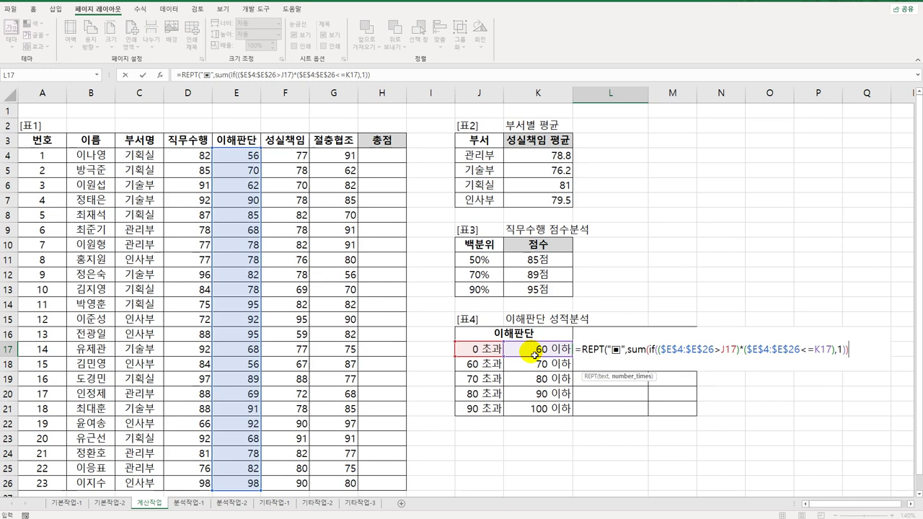
{"action": "type", "text": ")"}
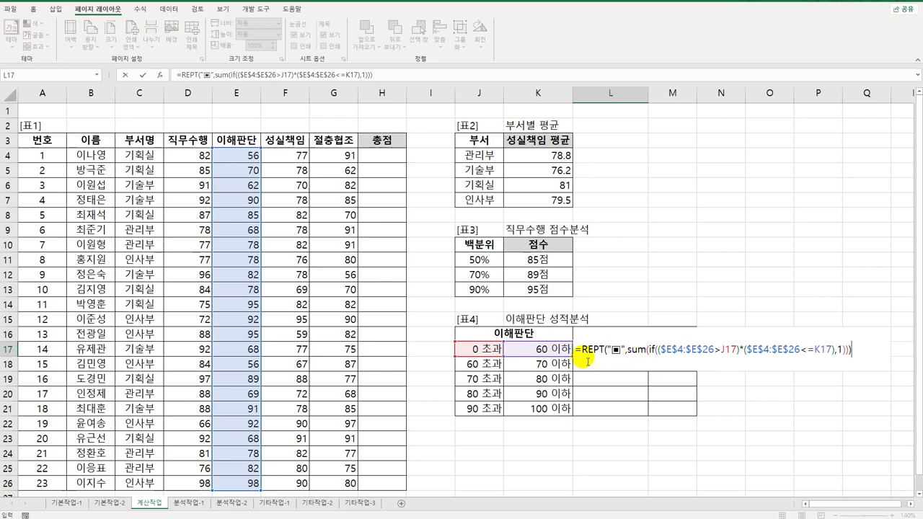
{"action": "key", "text": "ctrl+shift+Return"}
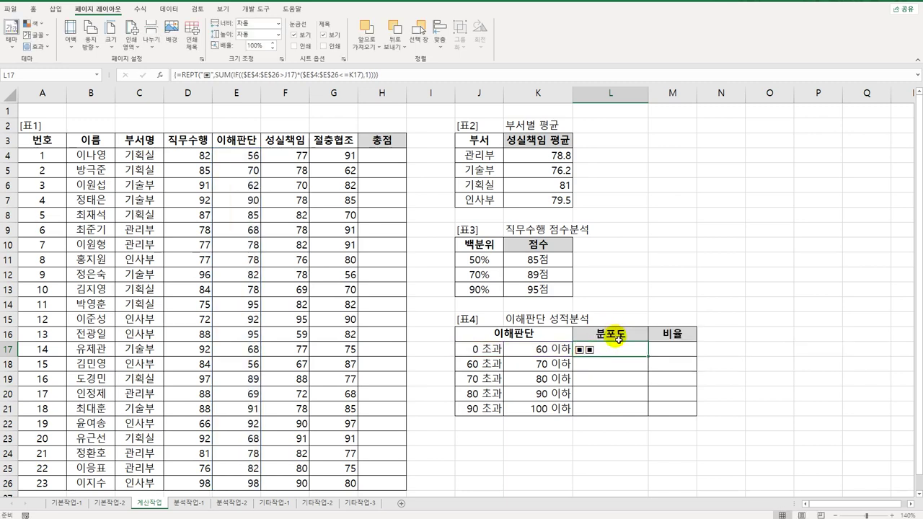
{"action": "left_click_drag", "start_coordinate": [647, 357], "coordinate": [642, 415]}
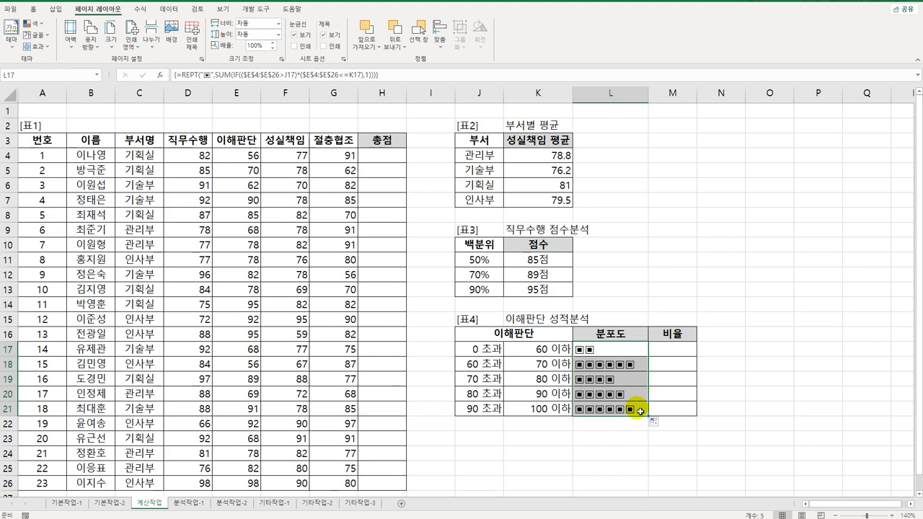
Start a FREQUENCY formula across M17:M21 with E4:E26 as the data array and K17:K21 as the bins array.
{"action": "left_click_drag", "start_coordinate": [686, 350], "coordinate": [683, 406]}
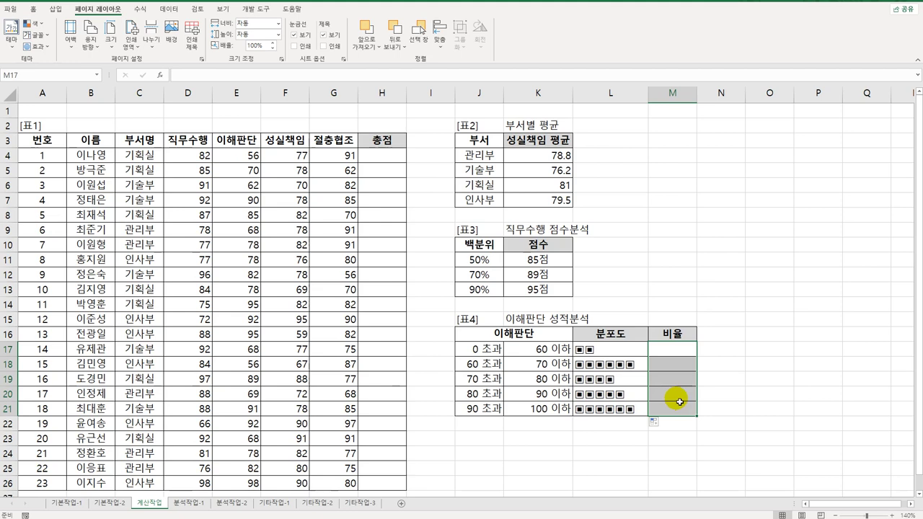
{"action": "type", "text": "=fr"}
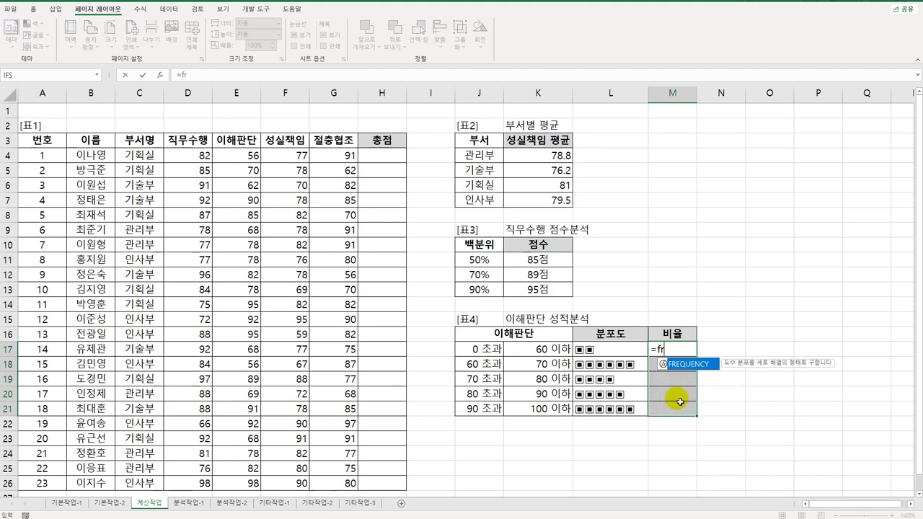
{"action": "key", "text": "Tab"}
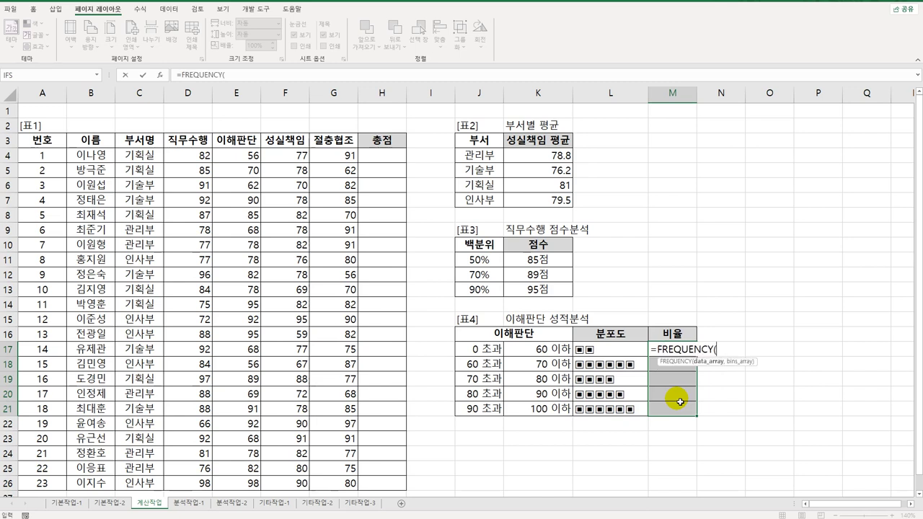
{"action": "left_click_drag", "start_coordinate": [242, 156], "coordinate": [240, 483]}
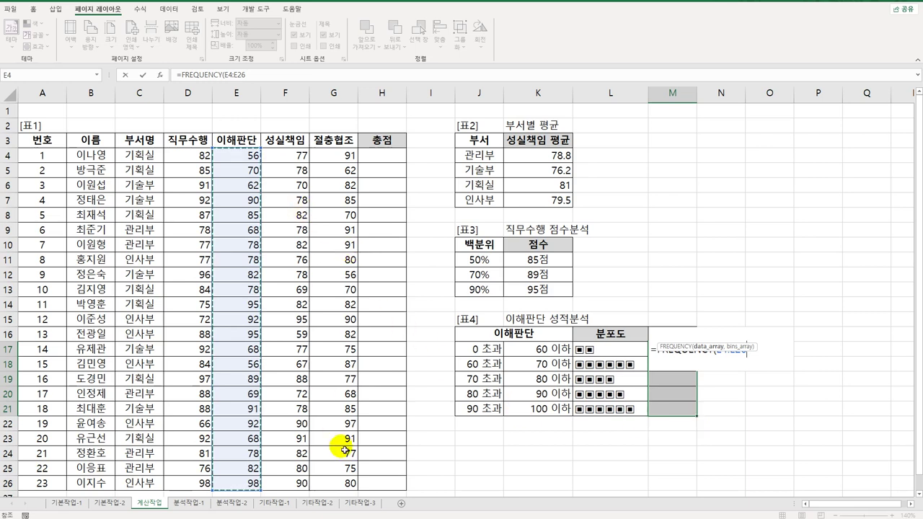
{"action": "type", "text": ","}
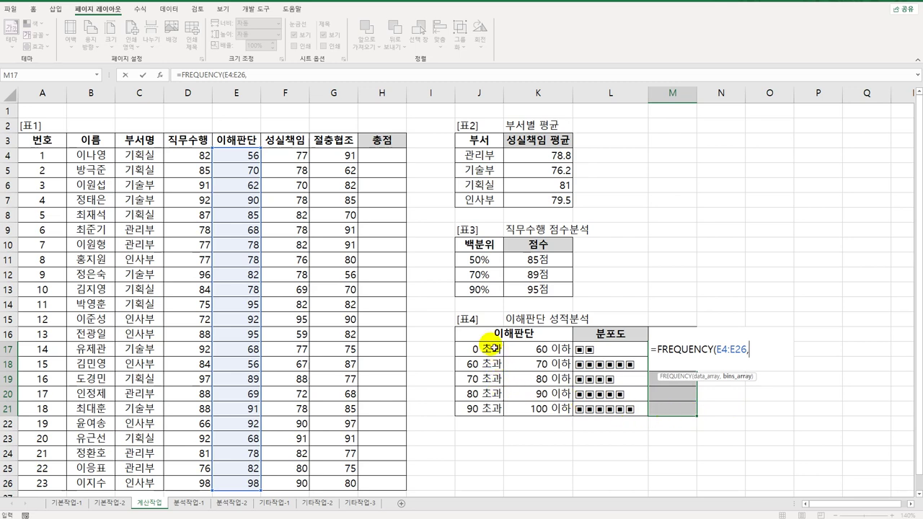
{"action": "left_click_drag", "start_coordinate": [537, 349], "coordinate": [542, 407]}
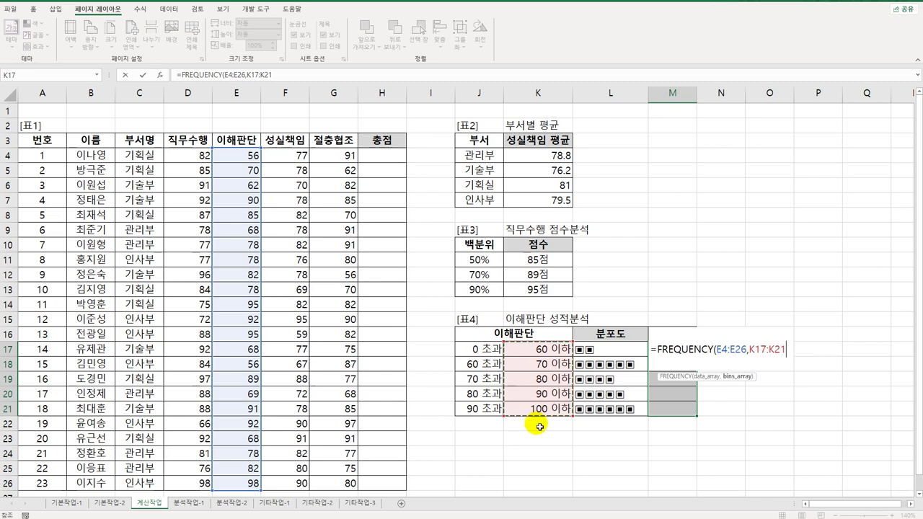
Divide the FREQUENCY result by COUNTA(E4:E26) and enter it as an array formula in M17:M21.
{"action": "type", "text": ")/"}
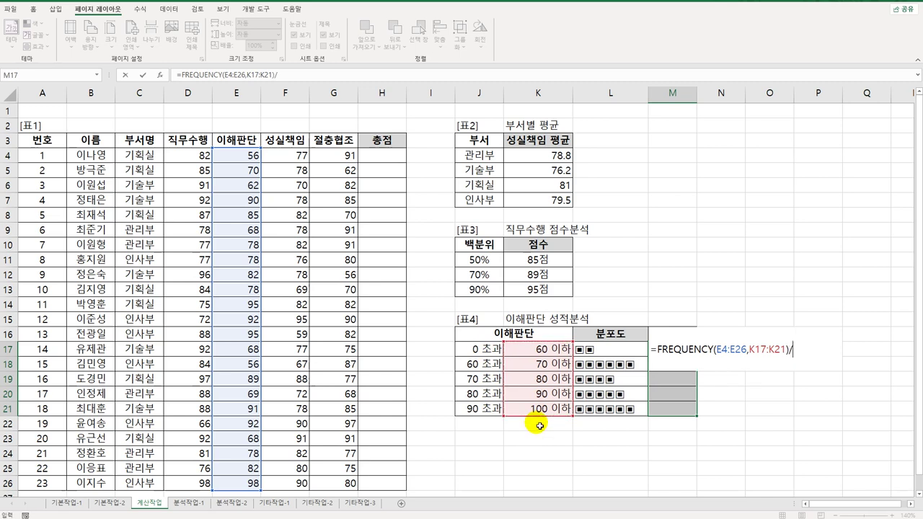
{"action": "type", "text": "c"}
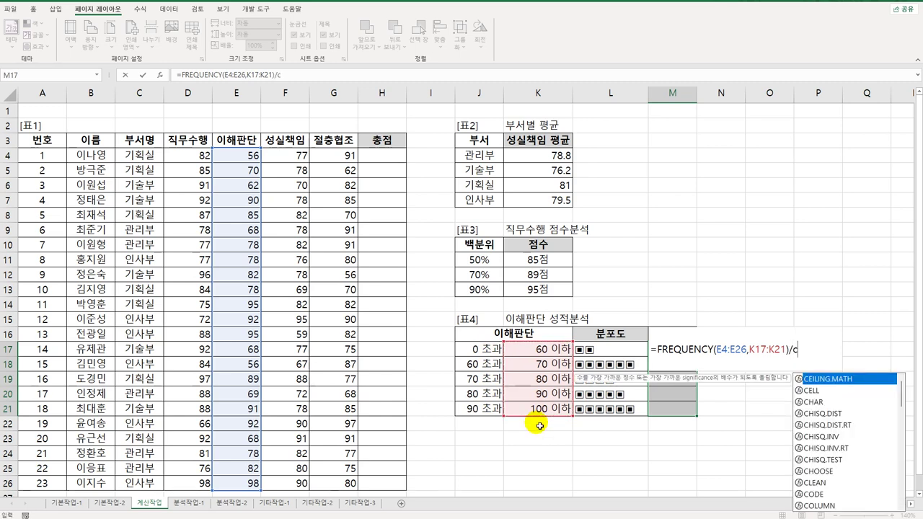
{"action": "type", "text": "ount"}
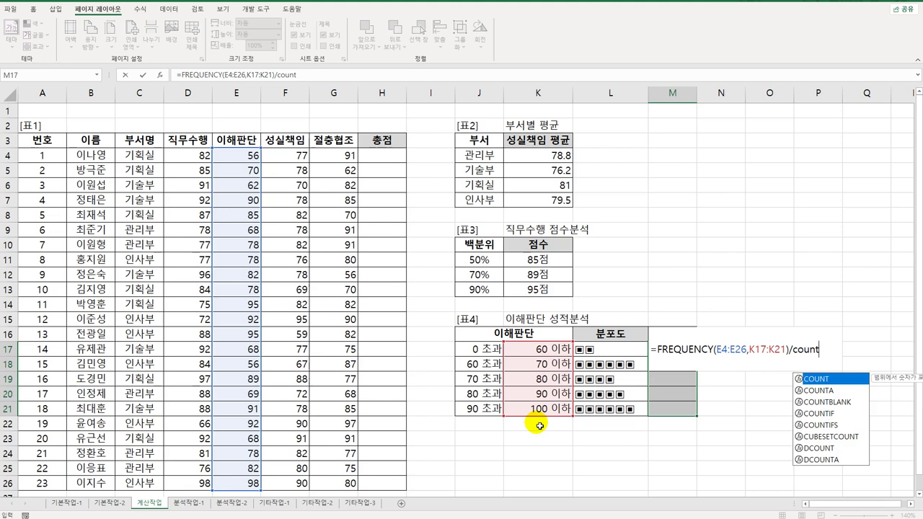
{"action": "type", "text": "a("}
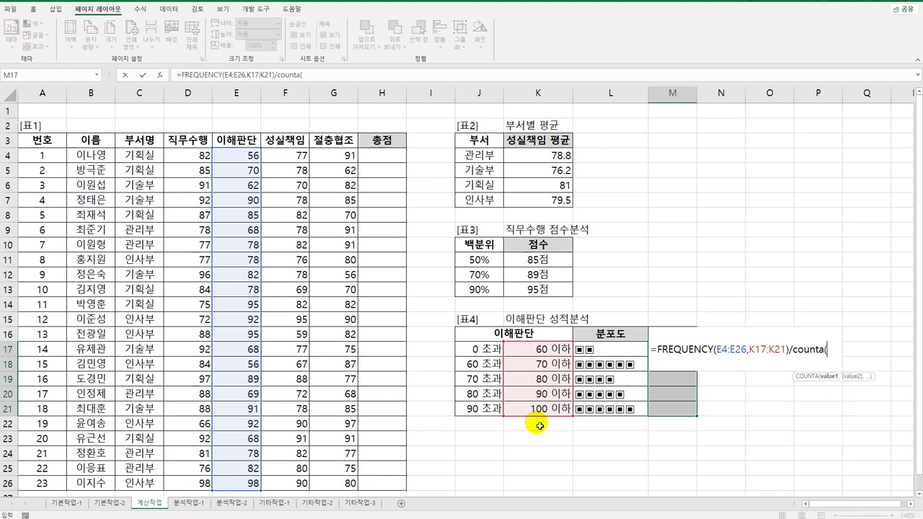
{"action": "left_click_drag", "start_coordinate": [243, 152], "coordinate": [224, 478]}
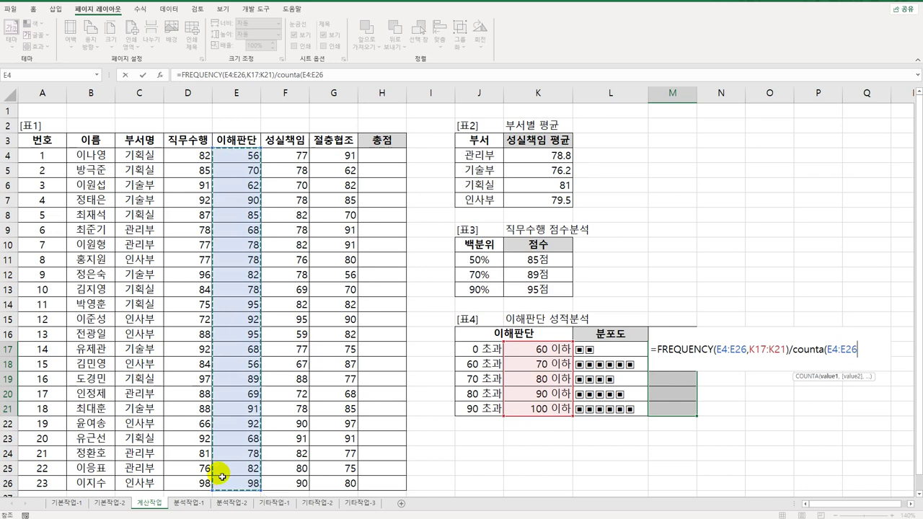
{"action": "type", "text": ")"}
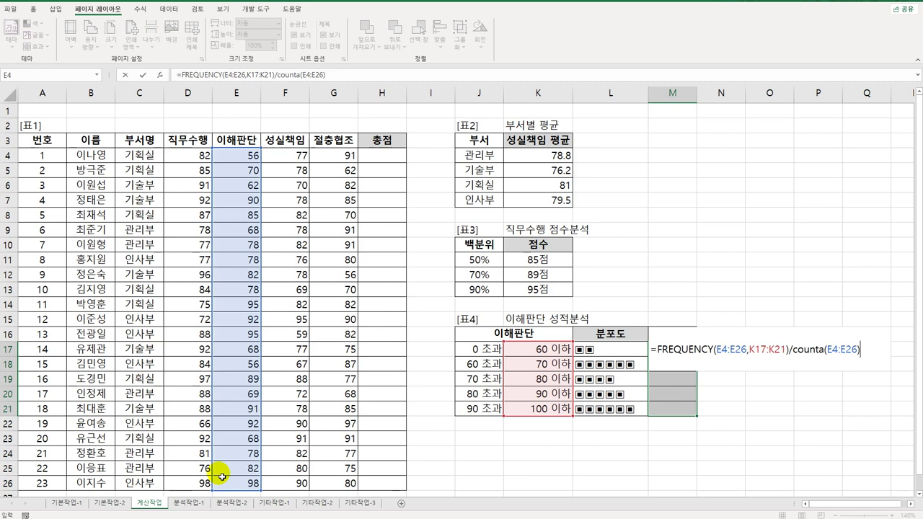
{"action": "key", "text": "ctrl+shift+Return"}
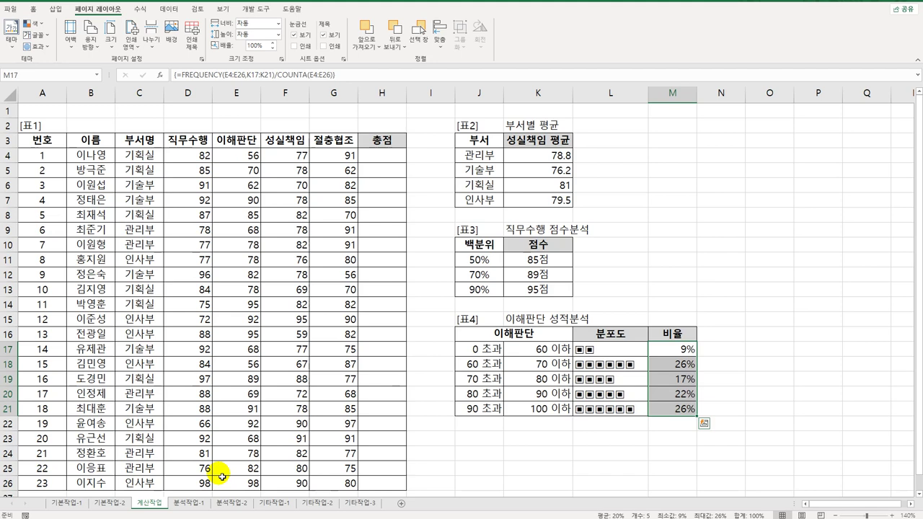
{"action": "right_click", "coordinate": [667, 357]}
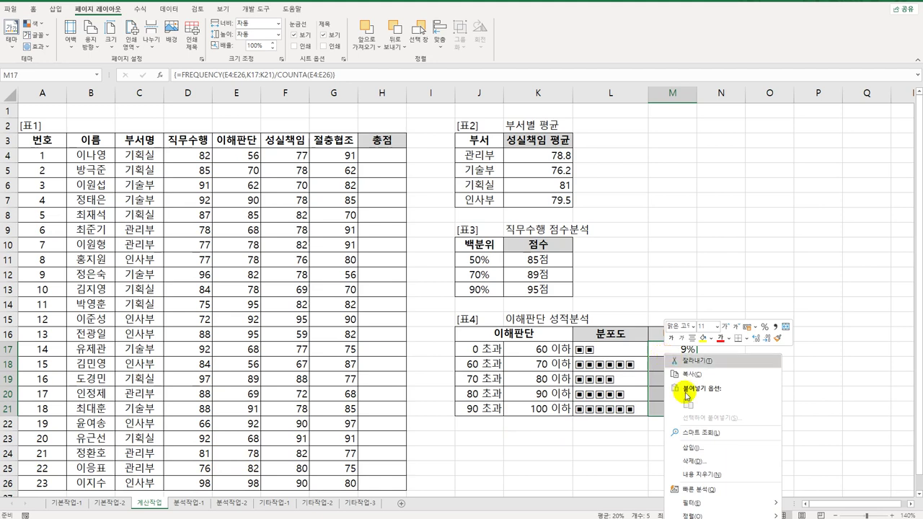
{"action": "left_click", "coordinate": [646, 246]}
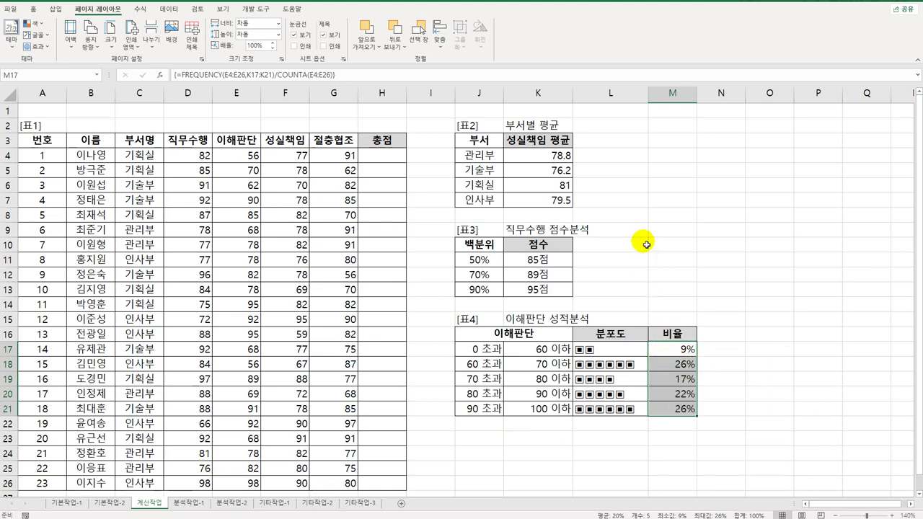
Select H4, open the Visual Basic editor and insert a new module.
{"action": "left_click", "coordinate": [392, 162]}
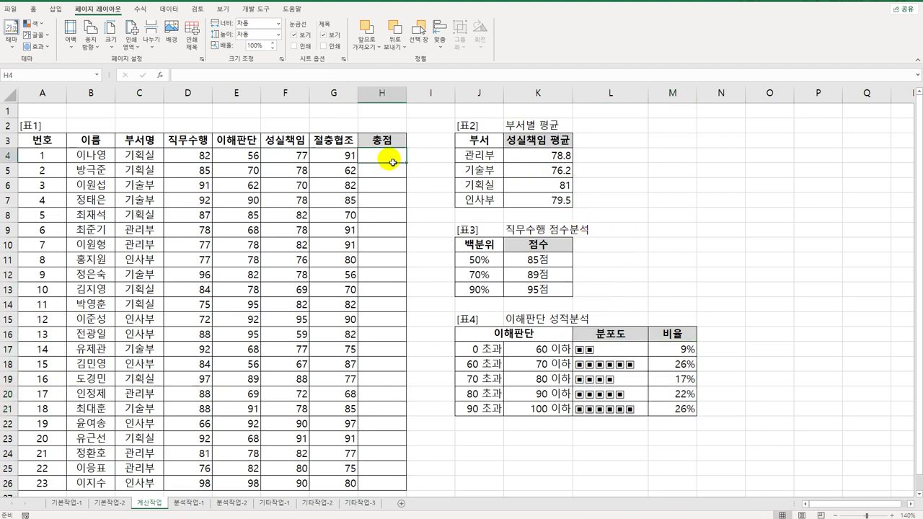
{"action": "left_click", "coordinate": [256, 8]}
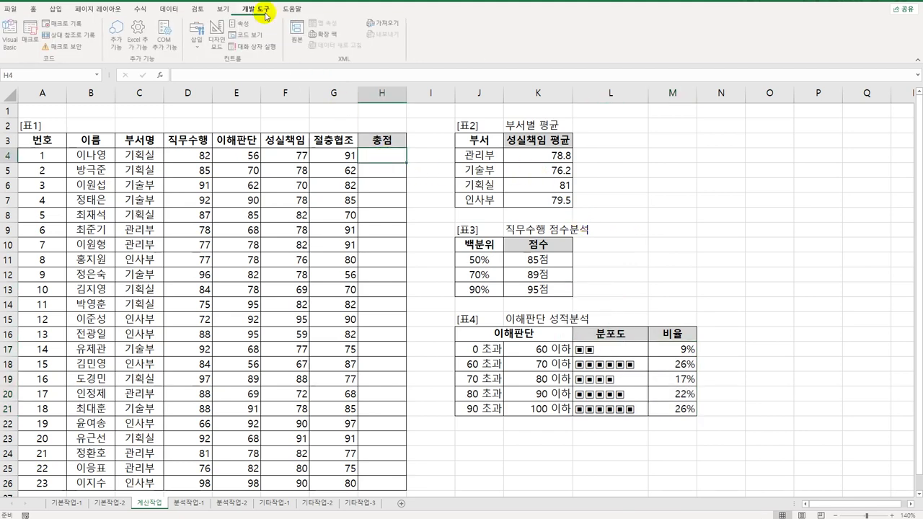
{"action": "left_click", "coordinate": [11, 38]}
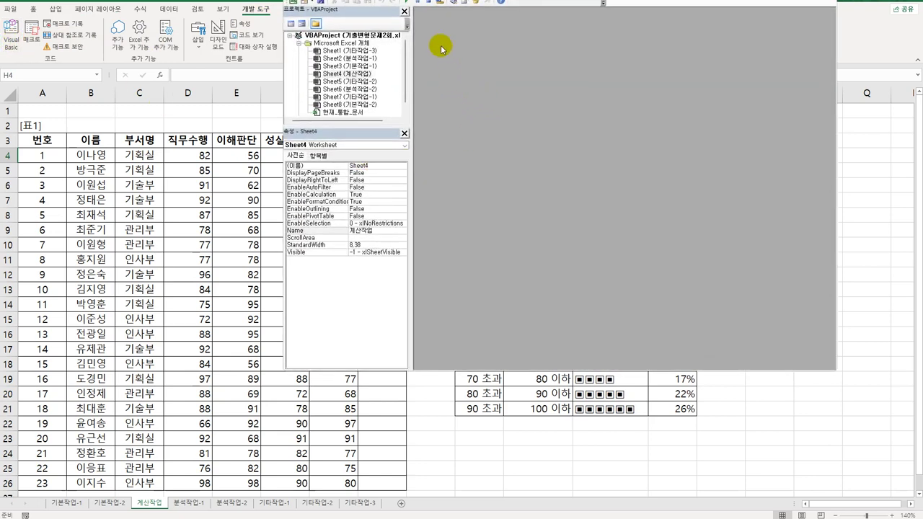
{"action": "left_click", "coordinate": [387, 5]}
{"action": "left_click", "coordinate": [393, 26]}
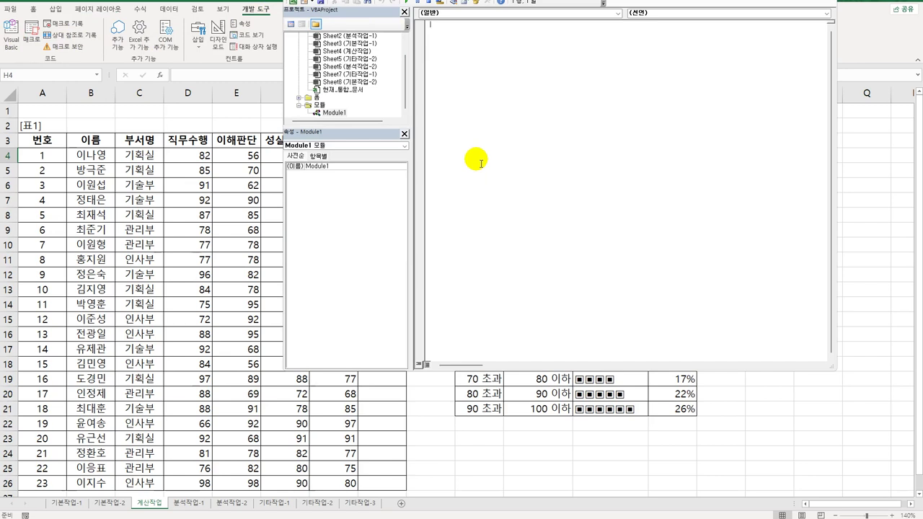
Declare the public function fn총점 with the parameters 직무수행, 이해판단, 성실책임 and 절충협조.
{"action": "type", "text": "public"}
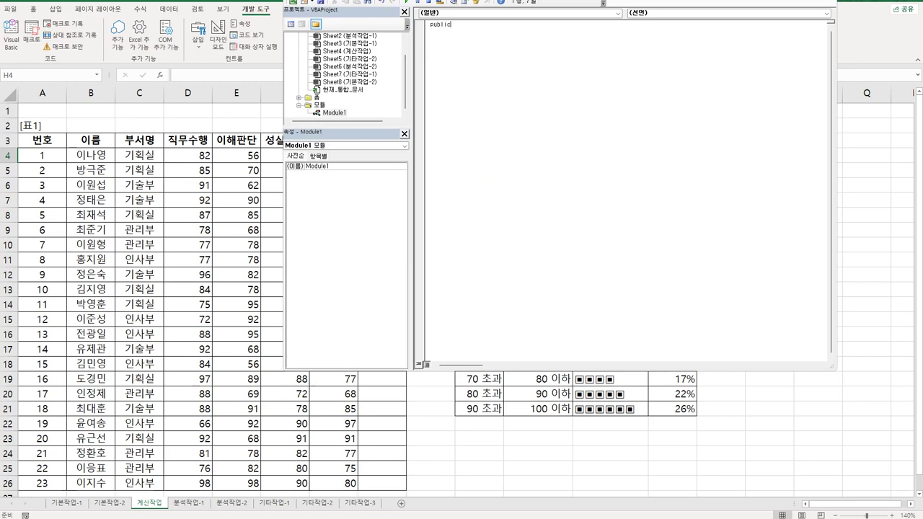
{"action": "type", "text": " function fn총점("}
{"action": "type", "text": "직무수행,이해판단,"}
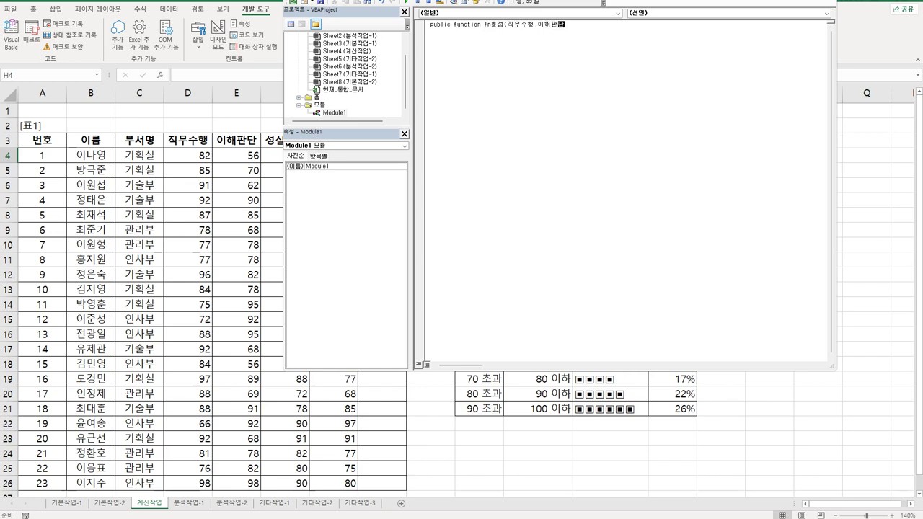
{"action": "type", "text": "성실책임,절충협조)"}
{"action": "key", "text": "Return"}
{"action": "key", "text": "Return"}
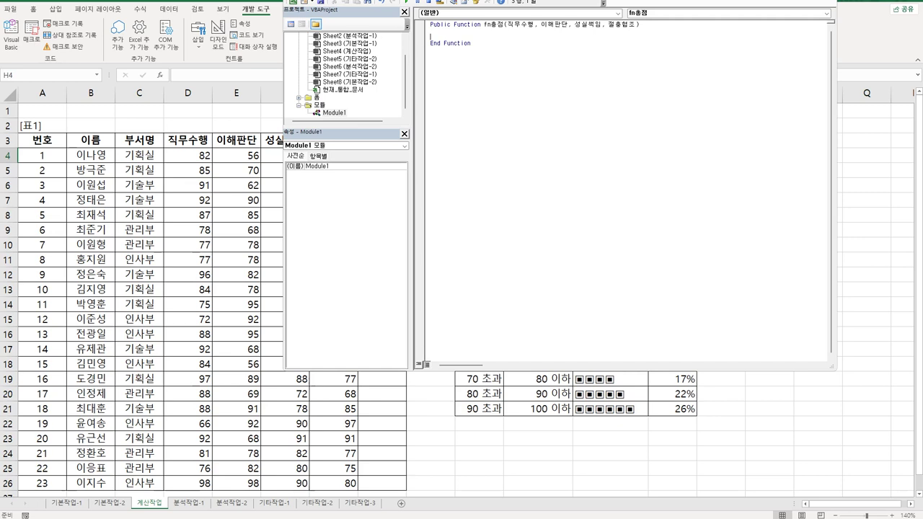
Add an If statement that sets fn총점 = 0 when 직무수행, 이해판단, 성실책임 or 절충협조 is below 60.
{"action": "type", "text": "if 직무수행 < 60 or 이해판단 < 60 or 성실책임 <"}
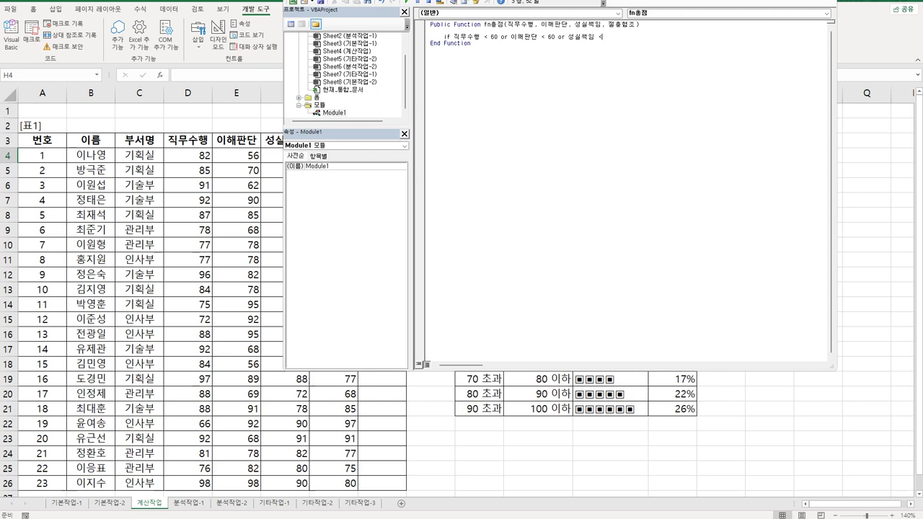
{"action": "type", "text": "60 or 절충협조 < 60 Then"}
{"action": "key", "text": "Return"}
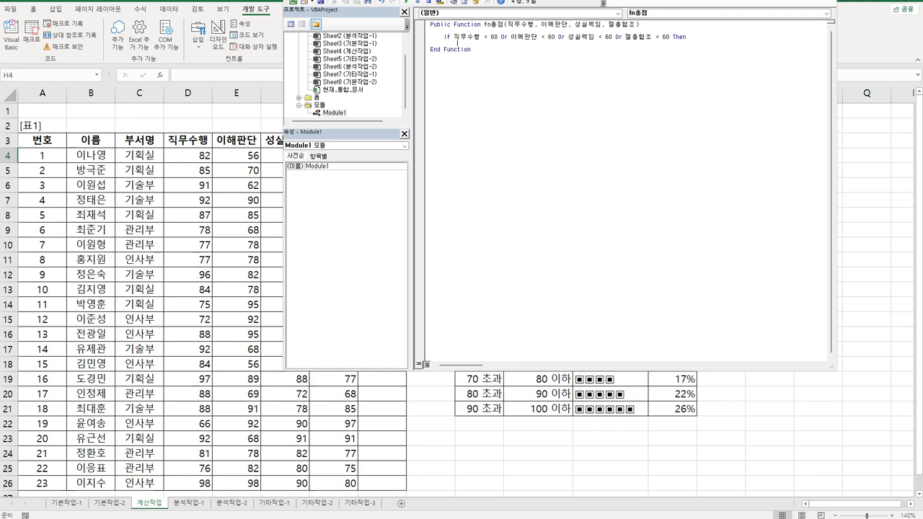
{"action": "type", "text": "fn총점 ="}
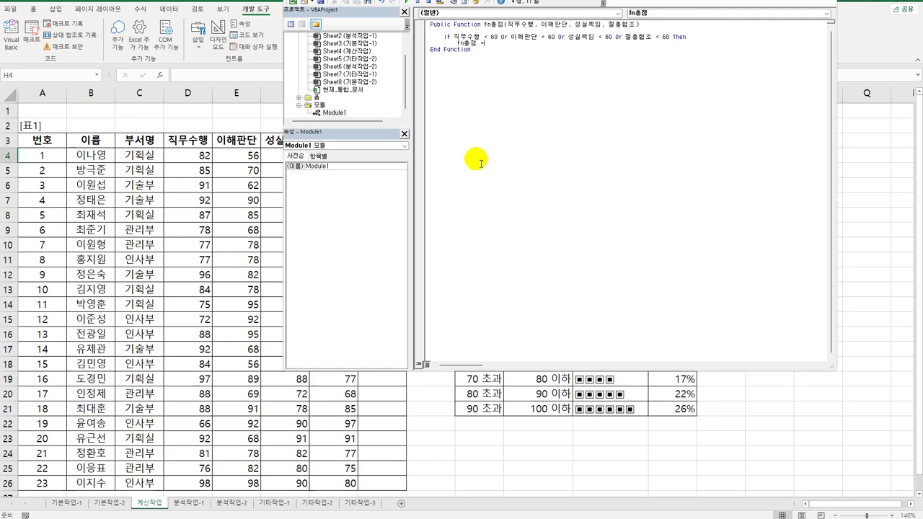
{"action": "type", "text": " 0"}
{"action": "key", "text": "Return"}
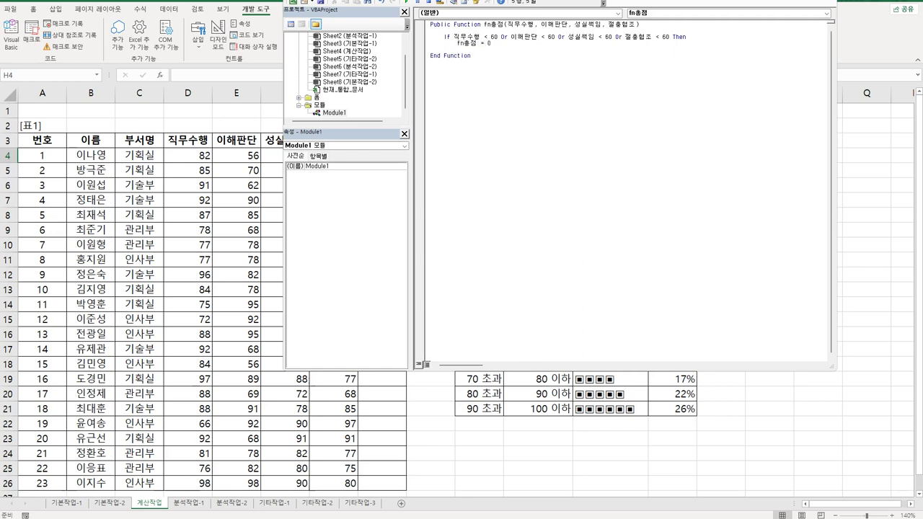
Add an Else branch with fn총점 = 직무수행 * 0.2 + 이해판단 * 0.3 + 성실책임 * 0.2 + 절충협조 * 0.3.
{"action": "key", "text": "BackSpace"}
{"action": "type", "text": "Else"}
{"action": "key", "text": "Return"}
{"action": "key", "text": "Tab"}
{"action": "type", "text": "fn총점 = ㅈ"}
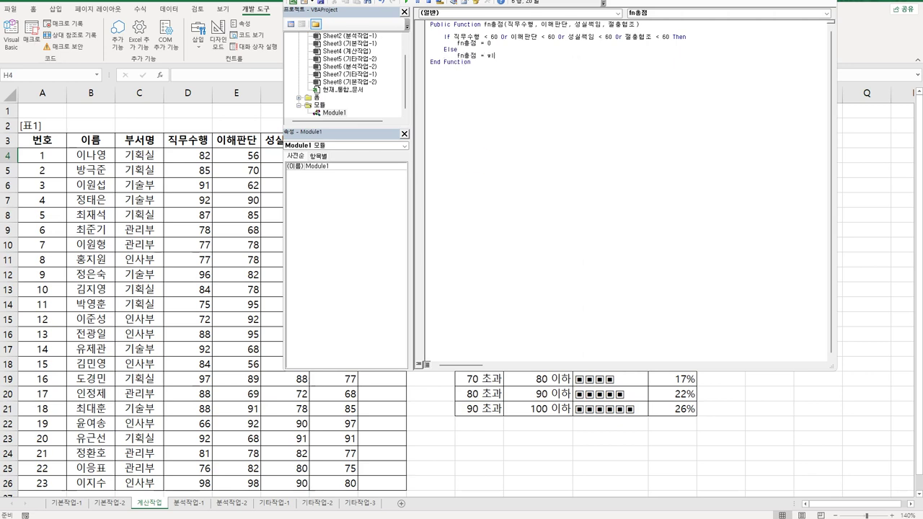
{"action": "key", "text": "BackSpace"}
{"action": "key", "text": "BackSpace"}
{"action": "key", "text": "Hangul"}
{"action": "type", "text": "직무수행 *0.2 + 이해판단 * 0.3 + 성실책임 * 0"}
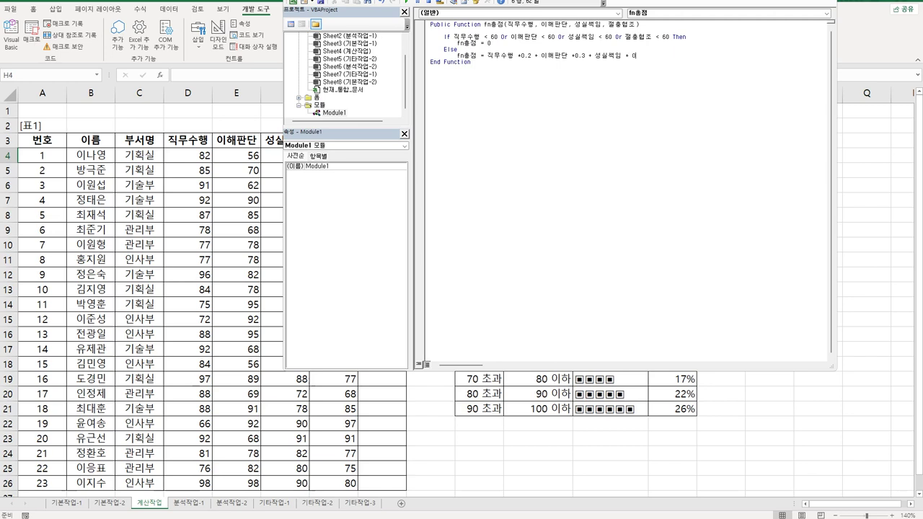
{"action": "type", "text": ".2 + 절충협조 * 0.3"}
{"action": "key", "text": "Return"}
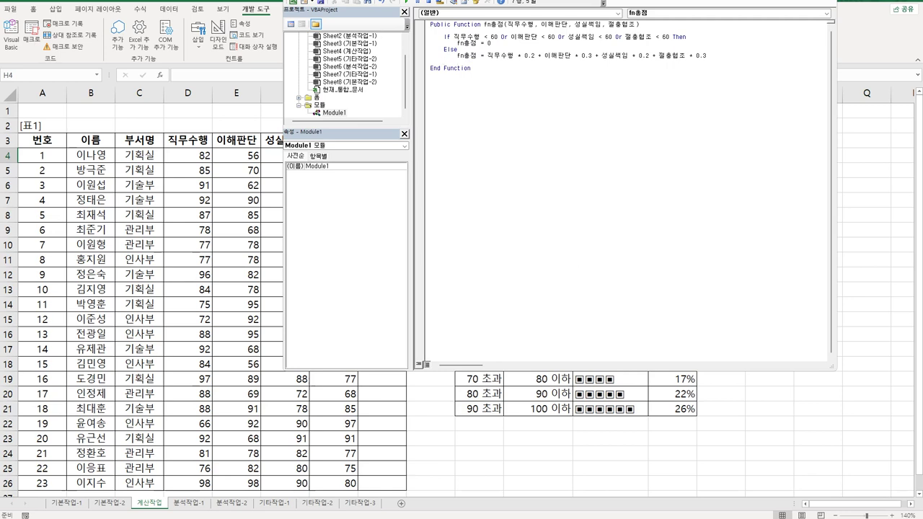
Finish the If block with End If and close the code editor to return to the worksheet.
{"action": "type", "text": "end if"}
{"action": "key", "text": "Return"}
{"action": "left_click", "coordinate": [800, 1]}
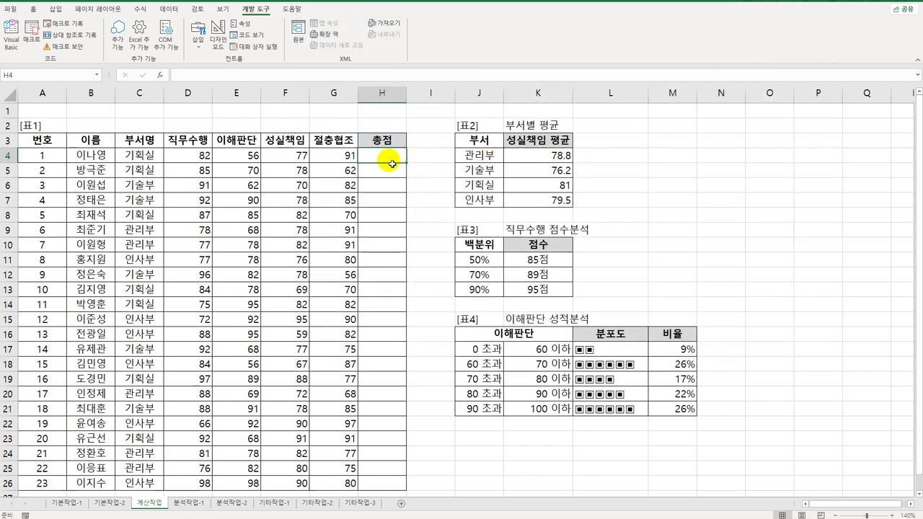
Insert the user-defined function fn총점 into H4 through the function wizard.
{"action": "left_click", "coordinate": [160, 74]}
{"action": "left_click_drag", "start_coordinate": [575, 205], "coordinate": [505, 129]}
{"action": "left_click", "coordinate": [513, 177]}
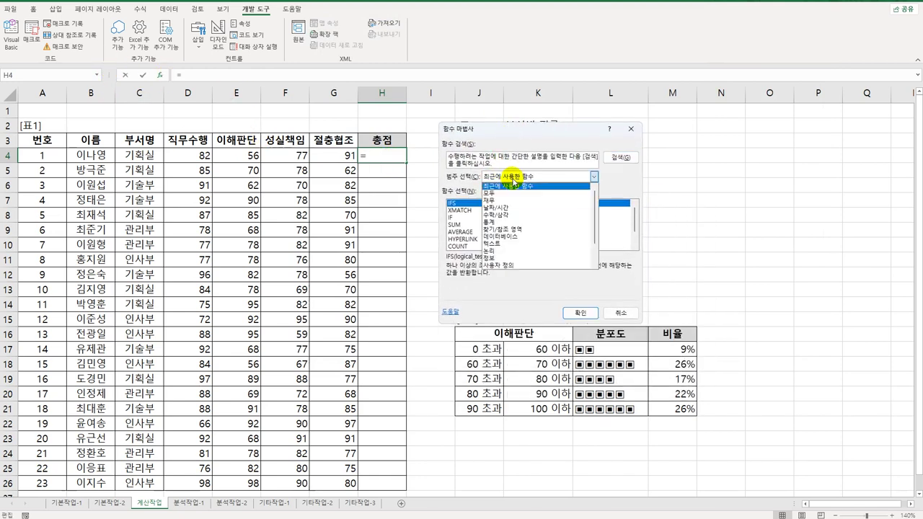
{"action": "left_click", "coordinate": [515, 266]}
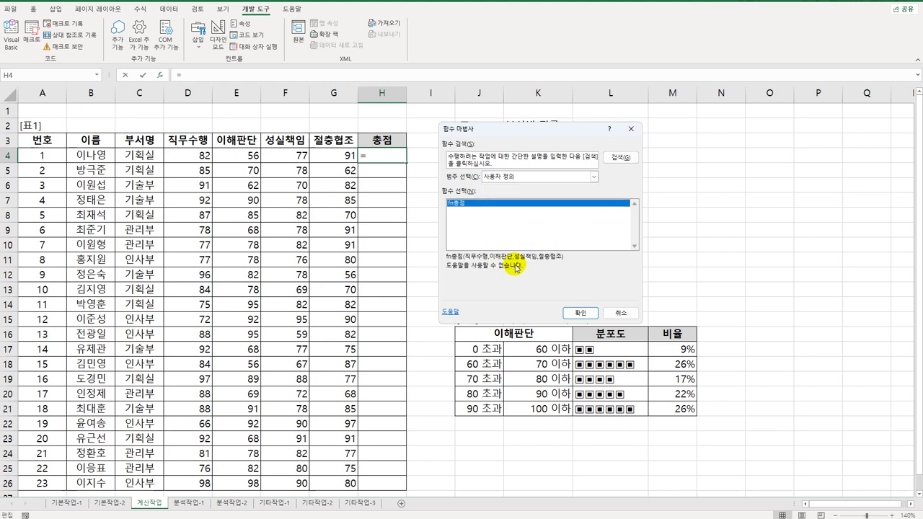
{"action": "left_click", "coordinate": [581, 313]}
Set the fn총점 arguments to D4 for 직무수행, E4 for 이해판단, F4 for 성실책임 and G4 for 절충협조.
{"action": "left_click", "coordinate": [181, 154]}
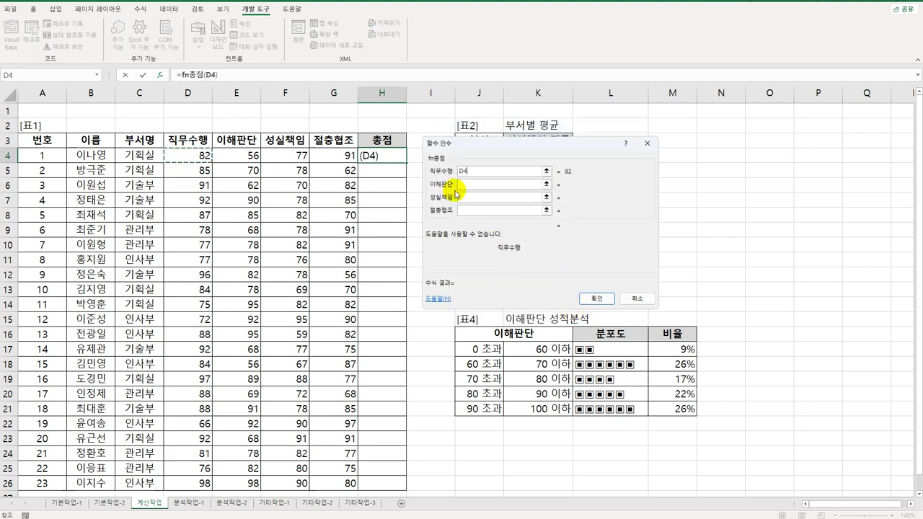
{"action": "left_click", "coordinate": [462, 184]}
{"action": "left_click", "coordinate": [248, 159]}
{"action": "left_click", "coordinate": [461, 196]}
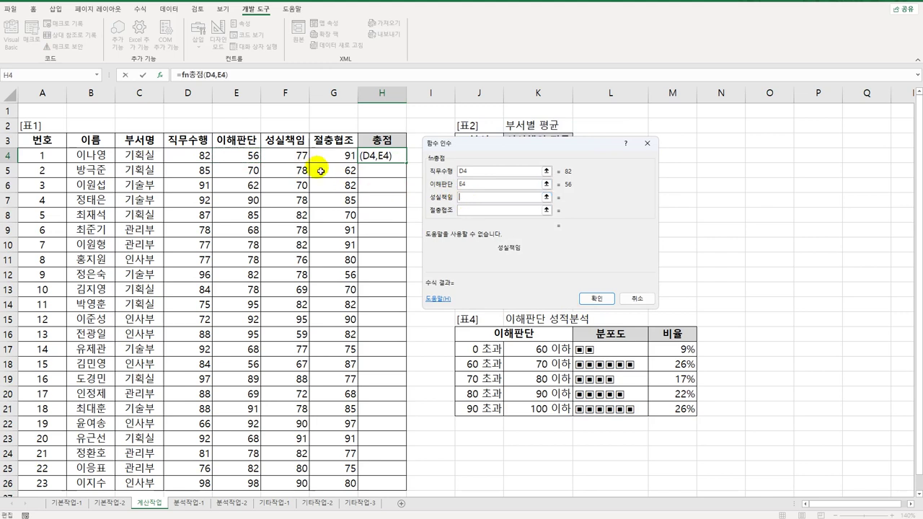
{"action": "left_click", "coordinate": [288, 156]}
{"action": "left_click", "coordinate": [469, 211]}
{"action": "left_click", "coordinate": [342, 156]}
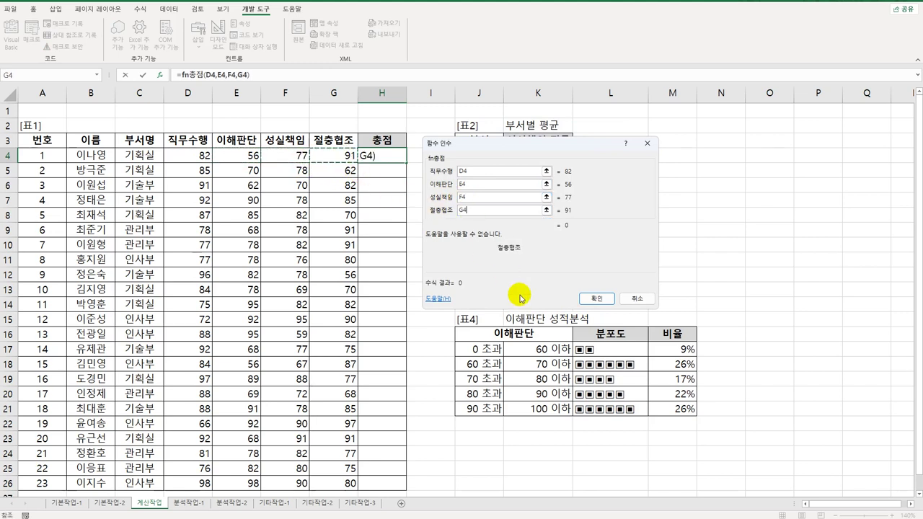
Confirm the fn총점 formula in H4 and fill it down the 총점 column through H26.
{"action": "left_click", "coordinate": [607, 299]}
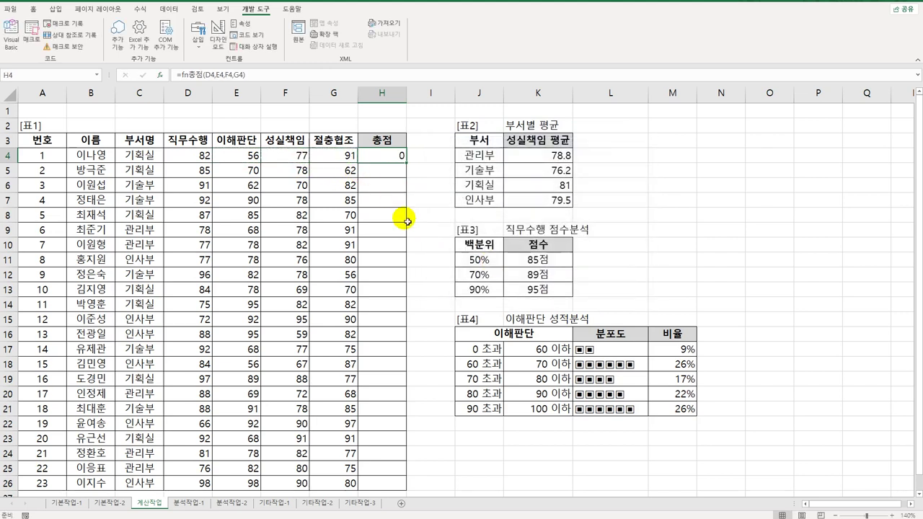
{"action": "left_click", "coordinate": [243, 157]}
{"action": "left_click", "coordinate": [398, 159]}
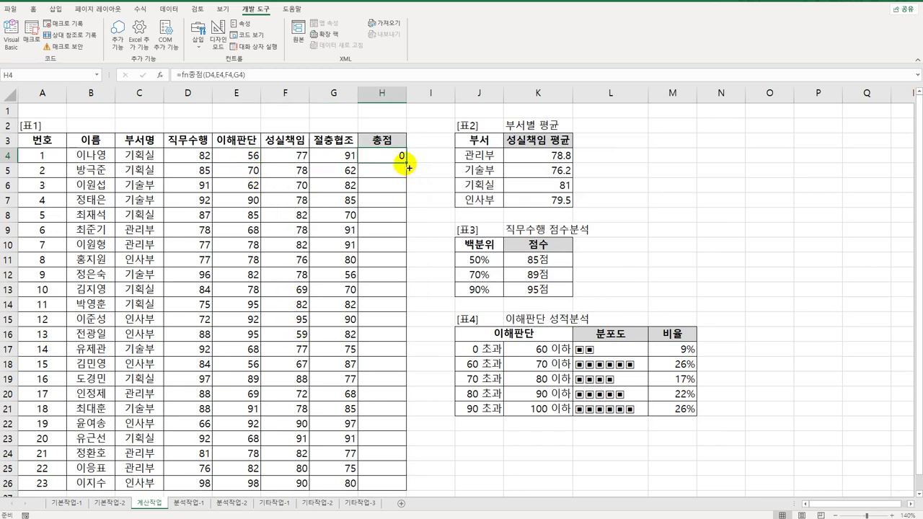
{"action": "double_click", "coordinate": [406, 163]}
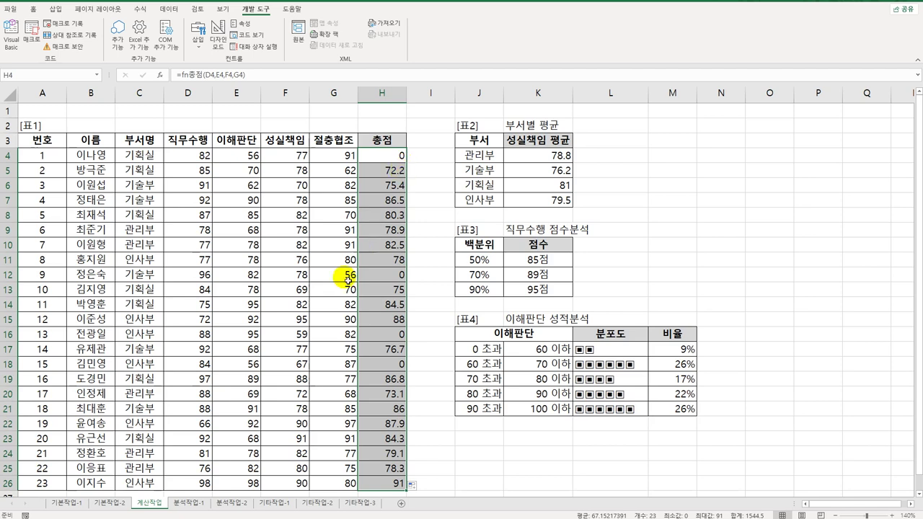
On the 분석작업-1 sheet, start an external data import from Microsoft Query at cell B5.
{"action": "left_click", "coordinate": [189, 504]}
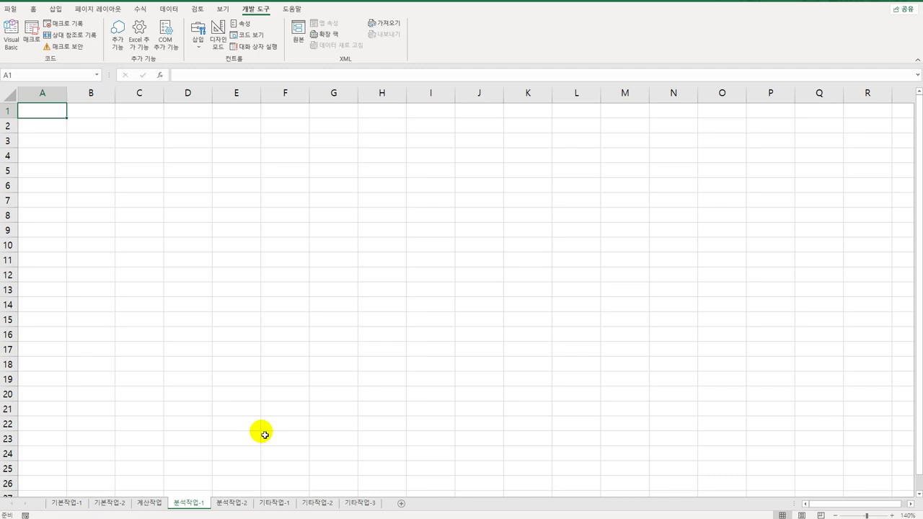
{"action": "left_click", "coordinate": [102, 168]}
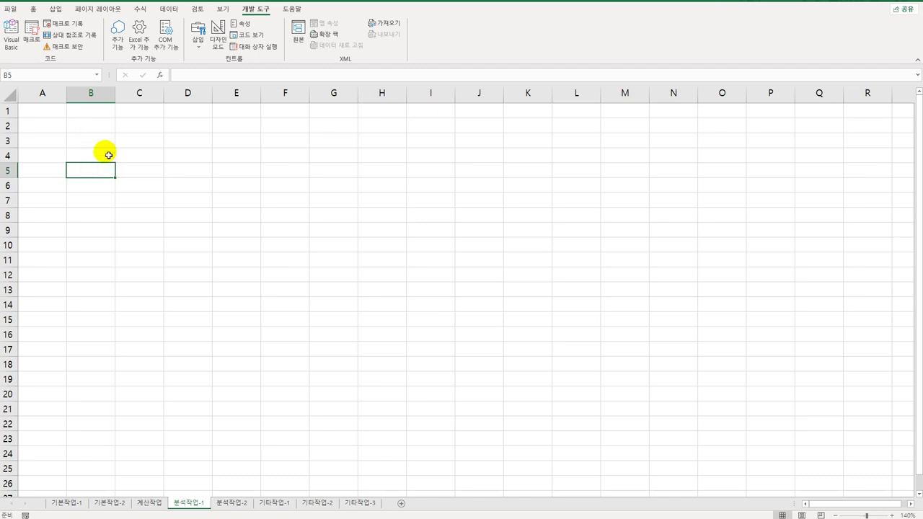
{"action": "left_click", "coordinate": [169, 10]}
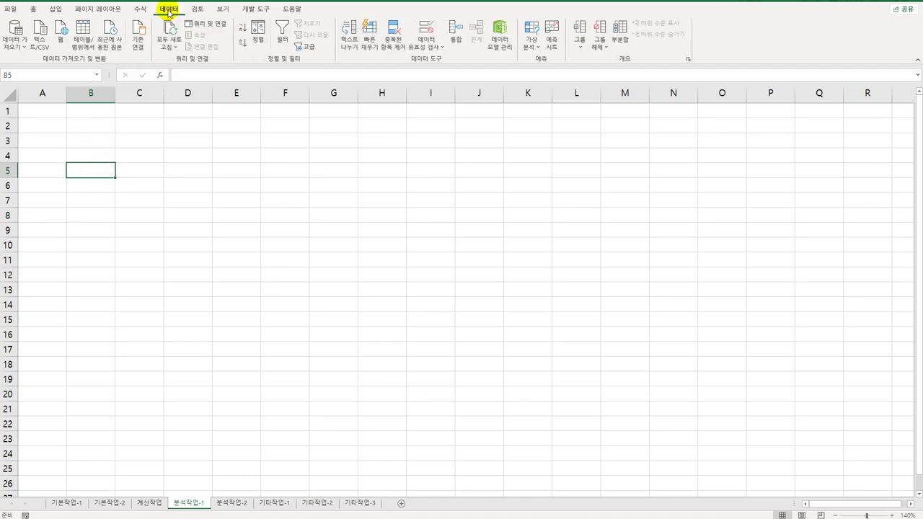
{"action": "left_click", "coordinate": [16, 49]}
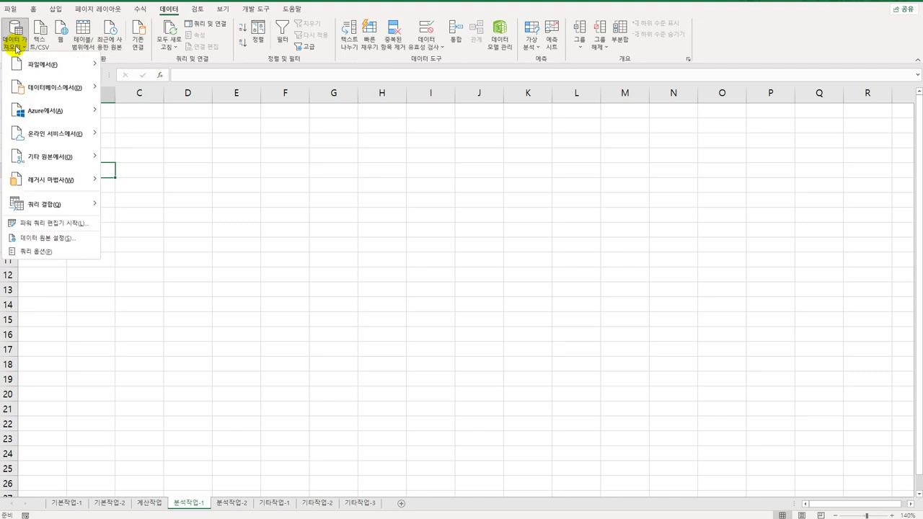
{"action": "mouse_move", "coordinate": [65, 157]}
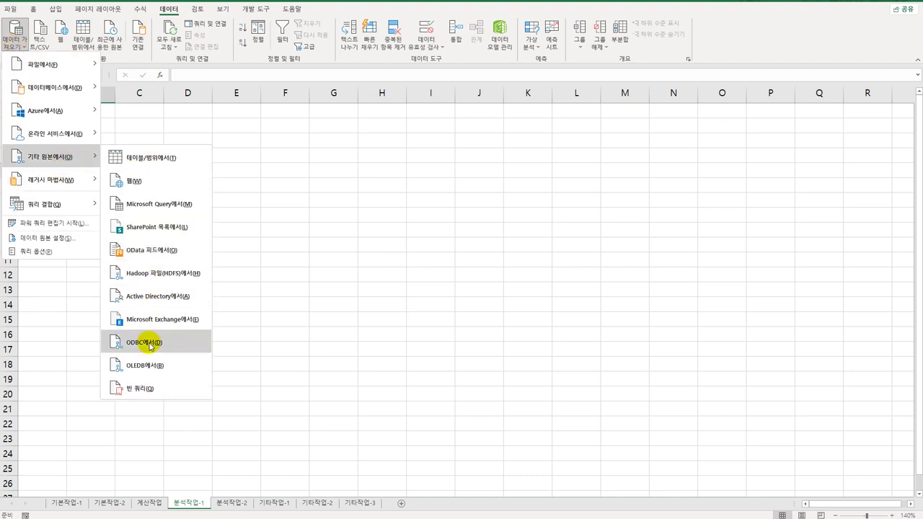
{"action": "left_click", "coordinate": [173, 211]}
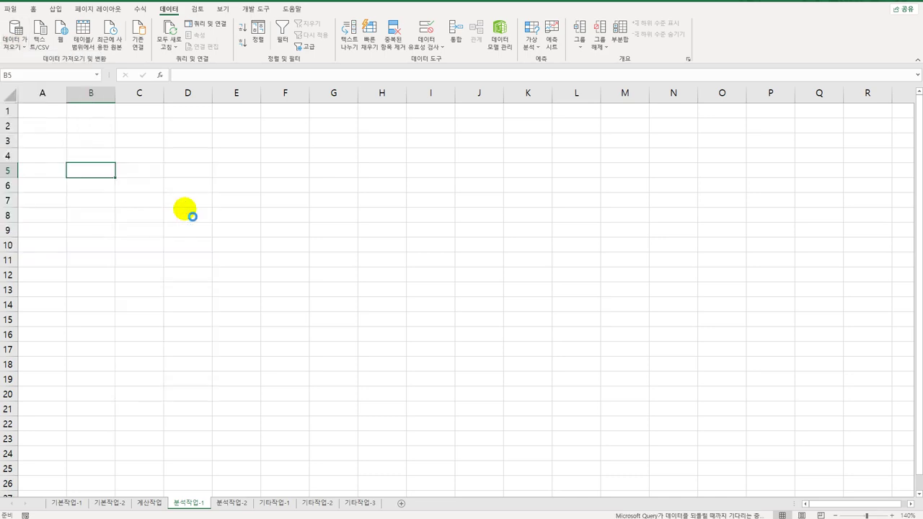
Choose MS Access Database as the data source, connect to 인사현황.accdb and expand the 인사현황 table's columns.
{"action": "left_click", "coordinate": [434, 287]}
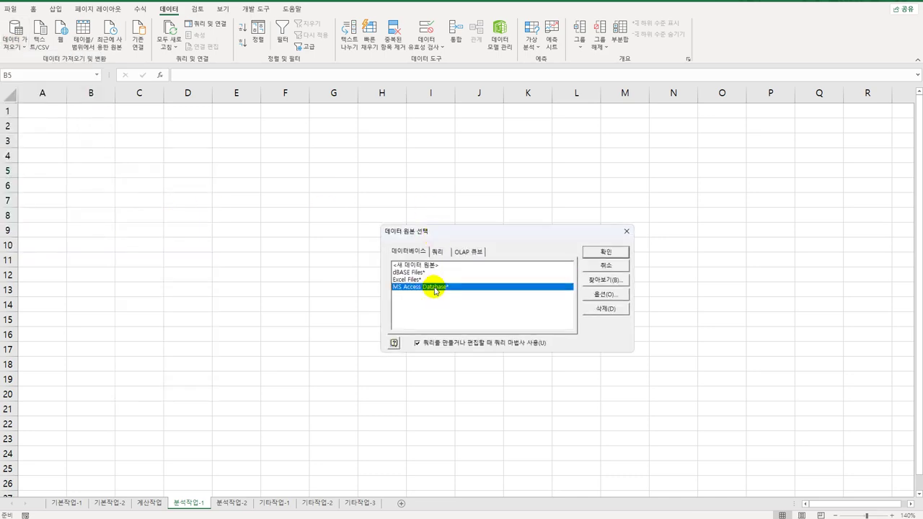
{"action": "left_click", "coordinate": [605, 252]}
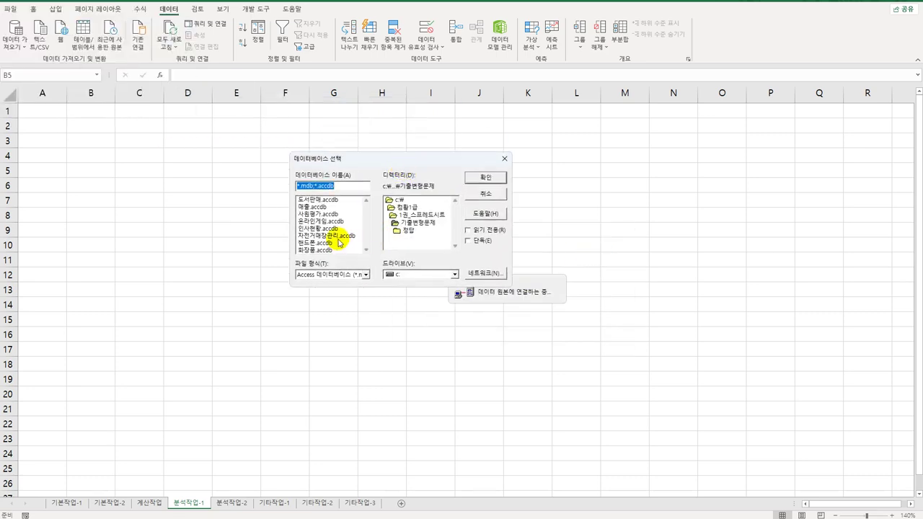
{"action": "left_click", "coordinate": [325, 228]}
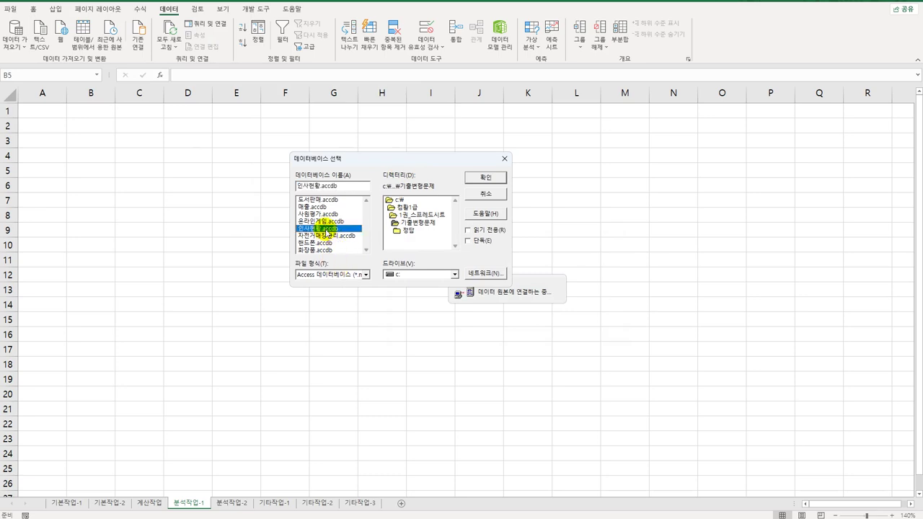
{"action": "left_click", "coordinate": [488, 178]}
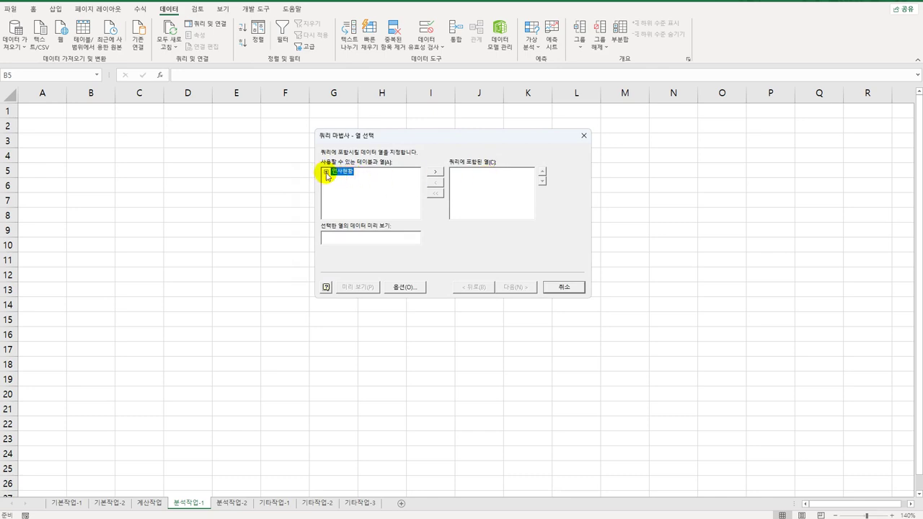
{"action": "left_click", "coordinate": [326, 173]}
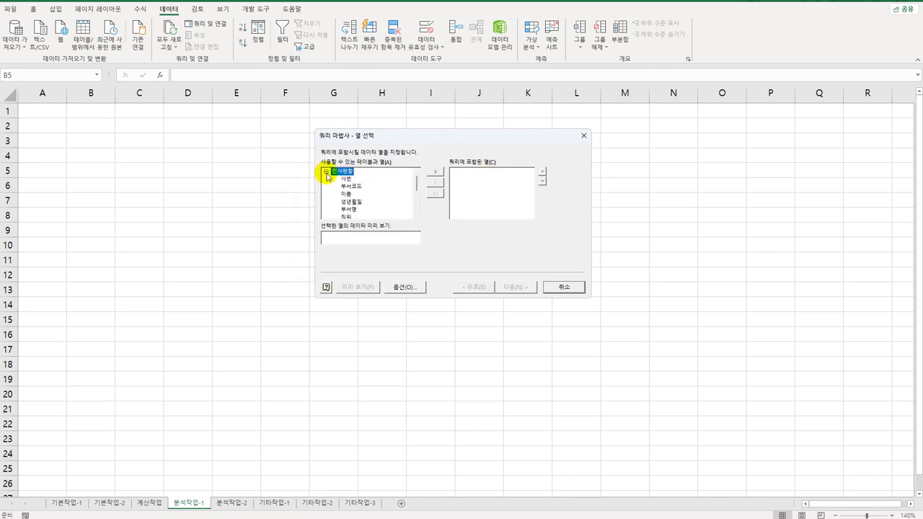
Include the 부서명, 직위, 입사일자 and 직무수행 columns of the 인사현황 table in the query.
{"action": "double_click", "coordinate": [354, 211]}
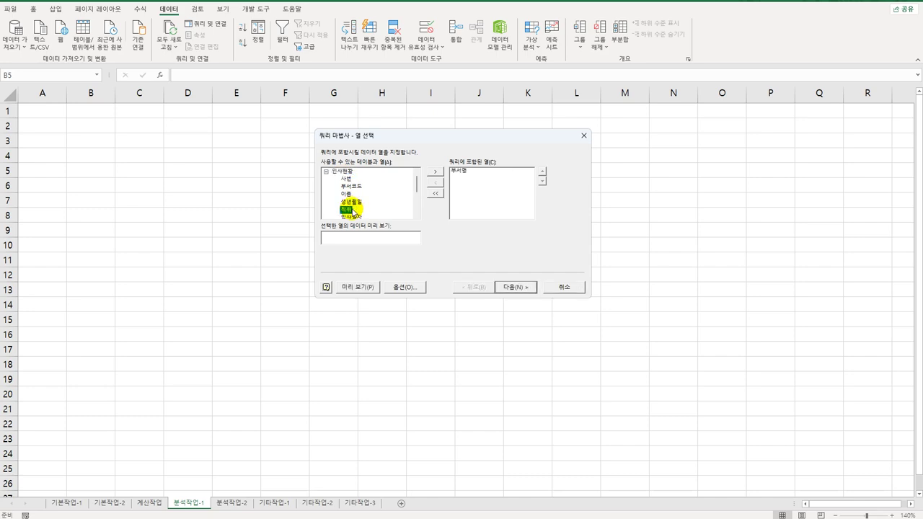
{"action": "double_click", "coordinate": [352, 209]}
{"action": "double_click", "coordinate": [351, 210]}
{"action": "double_click", "coordinate": [352, 209]}
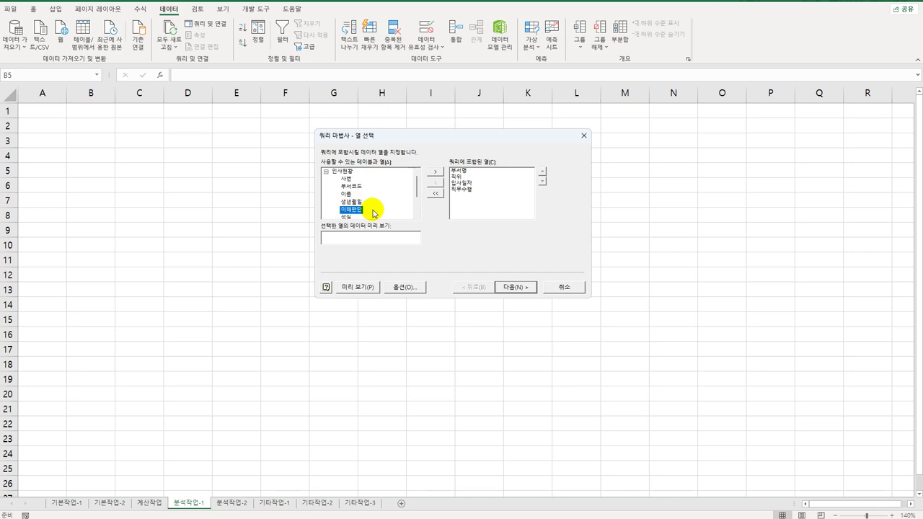
{"action": "left_click", "coordinate": [513, 286]}
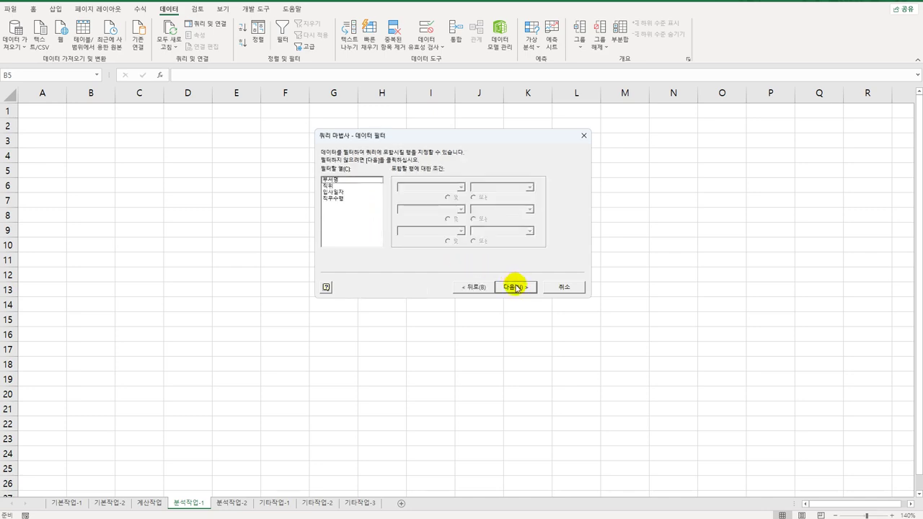
Finish the query without filtering or sorting and import it as a PivotTable report at cell B5 of the existing worksheet.
{"action": "left_click", "coordinate": [512, 286]}
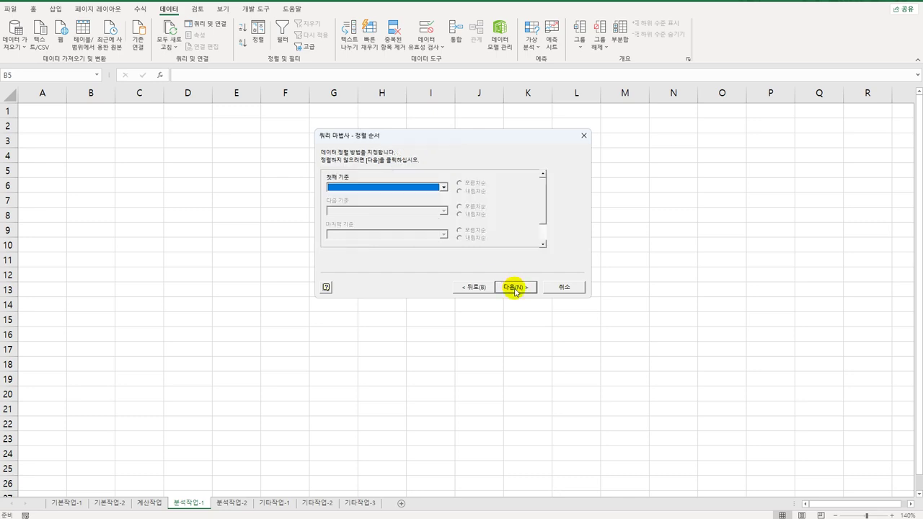
{"action": "left_click", "coordinate": [515, 287]}
{"action": "left_click", "coordinate": [515, 287]}
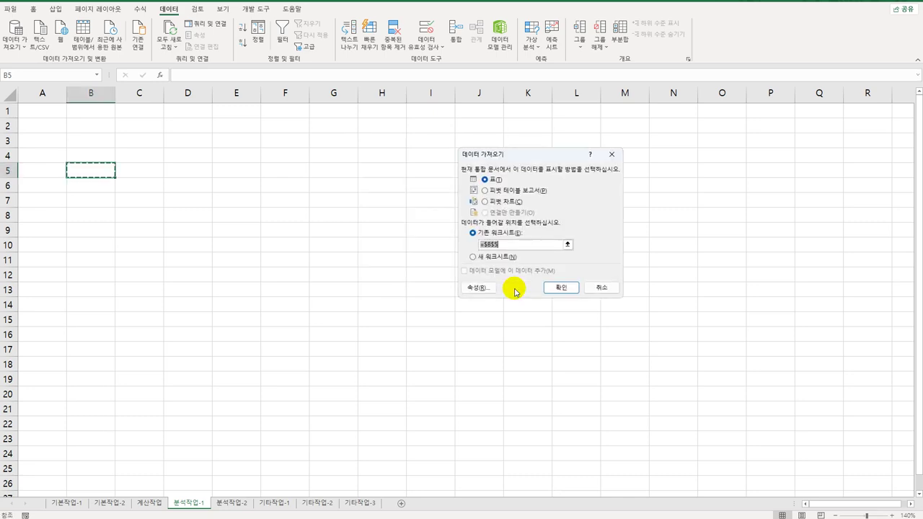
{"action": "left_click", "coordinate": [514, 194]}
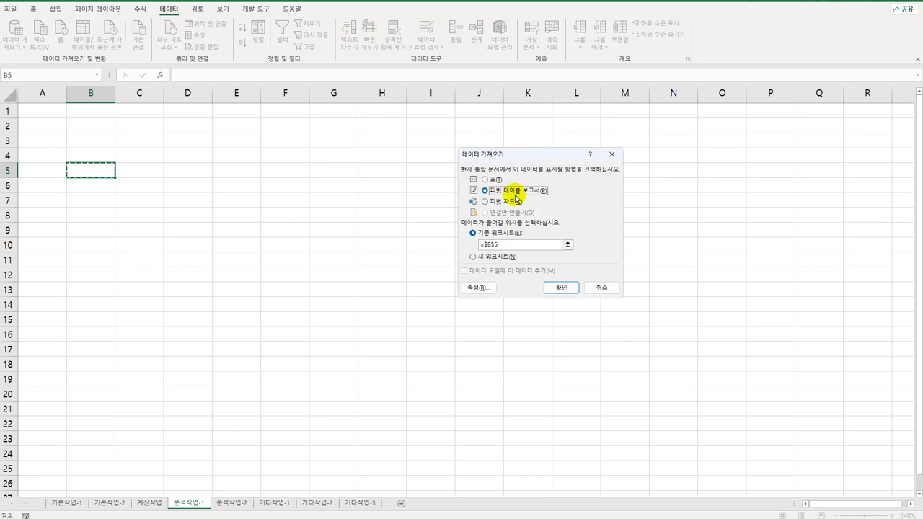
{"action": "left_click", "coordinate": [564, 288]}
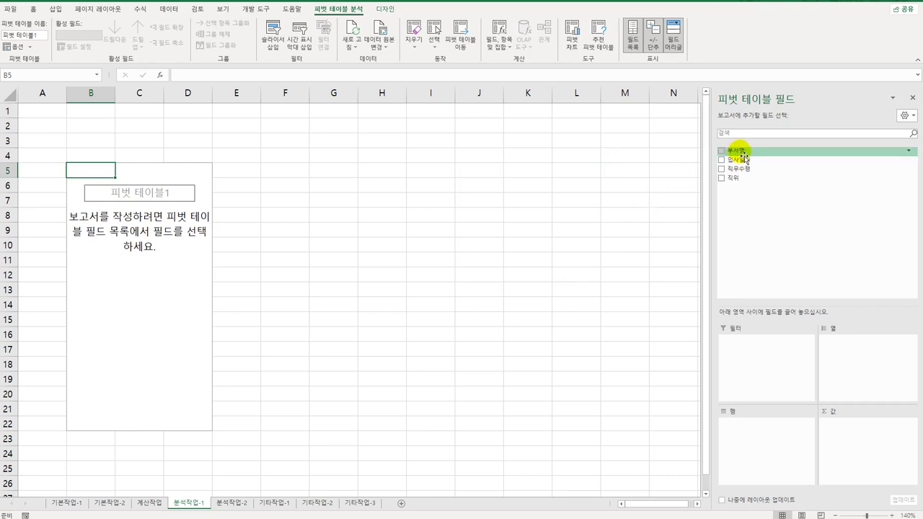
Lay out the pivot table with 부서명 as filter, 직위 and 입사일자 as rows, and 직무수행 as values.
{"action": "left_click_drag", "start_coordinate": [735, 150], "coordinate": [761, 356]}
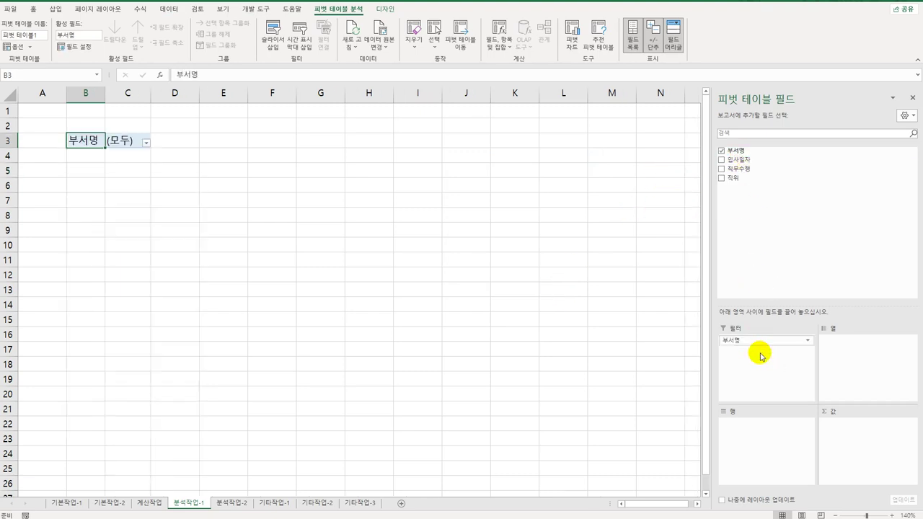
{"action": "left_click_drag", "start_coordinate": [750, 181], "coordinate": [754, 466]}
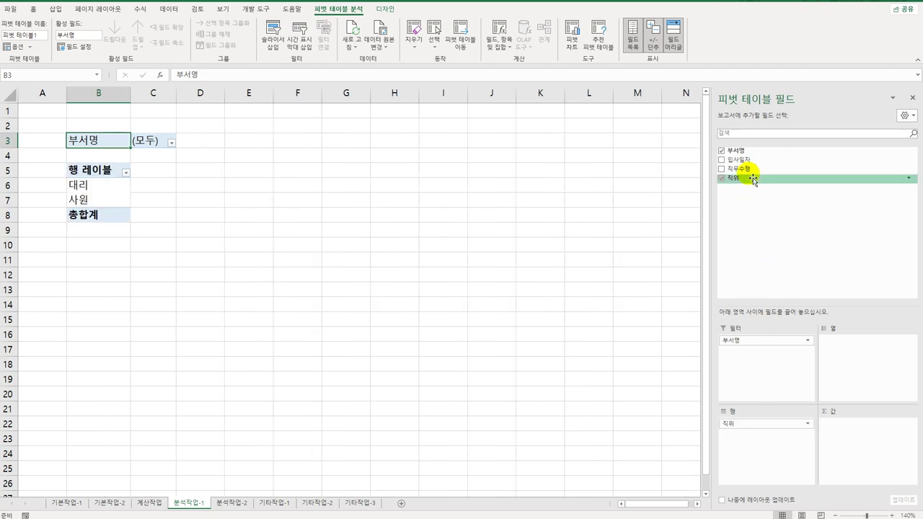
{"action": "left_click_drag", "start_coordinate": [742, 159], "coordinate": [763, 453]}
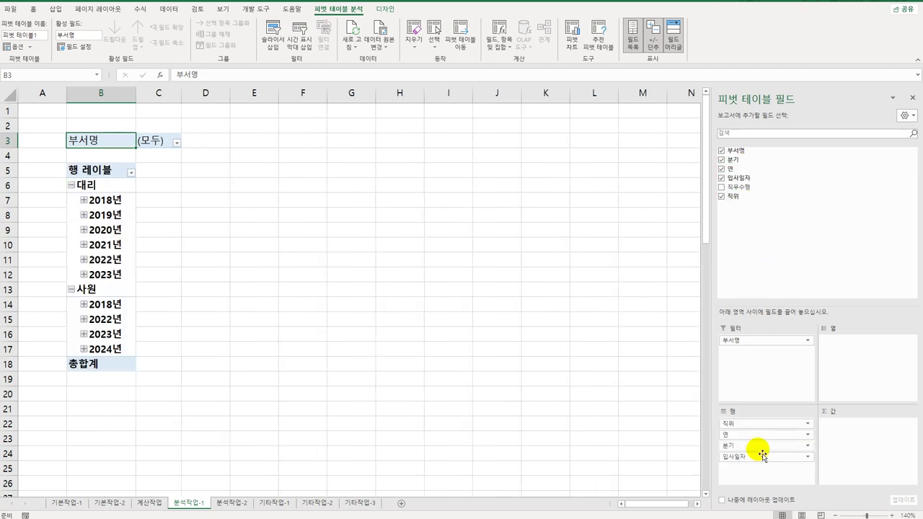
{"action": "left_click_drag", "start_coordinate": [750, 186], "coordinate": [863, 463]}
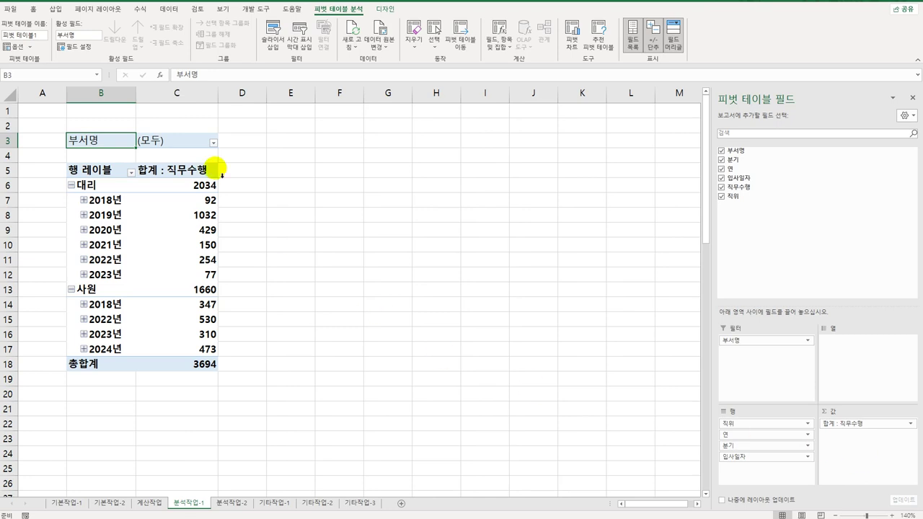
Show the pivot table's report layout in outline form (개요 형식).
{"action": "left_click", "coordinate": [381, 10]}
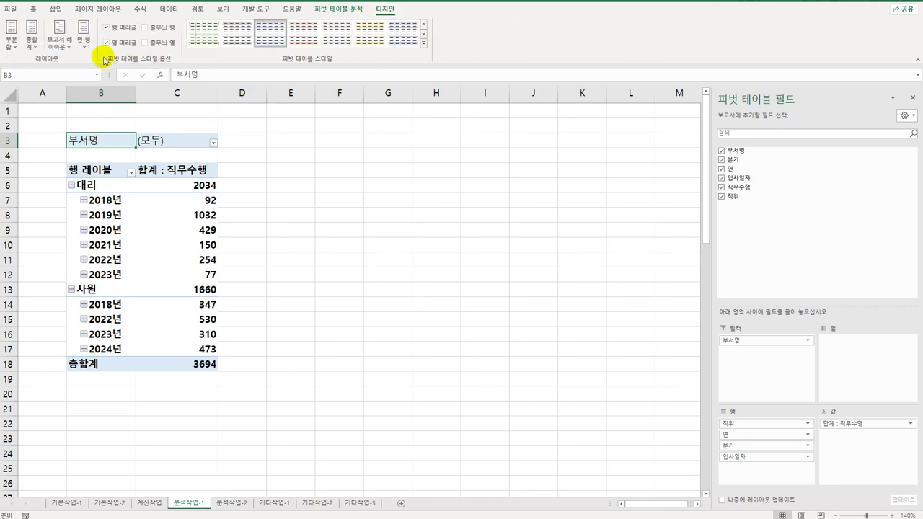
{"action": "left_click", "coordinate": [58, 36]}
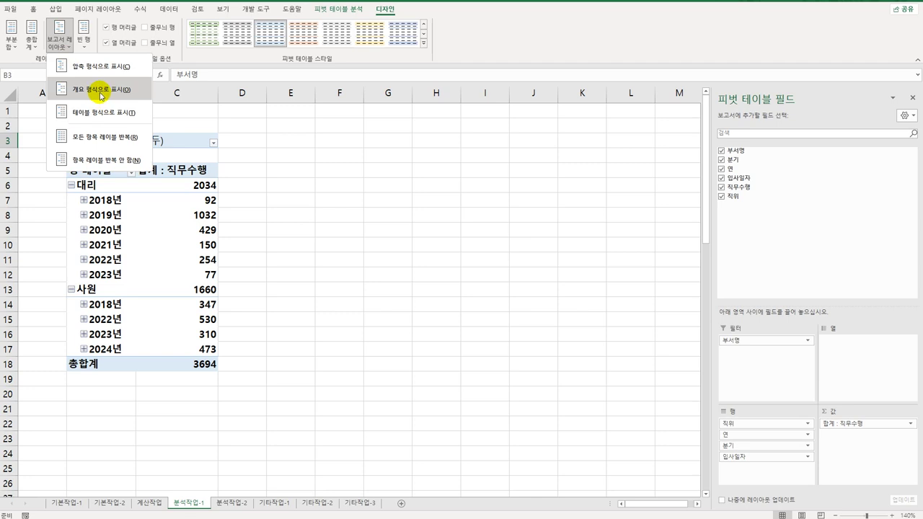
{"action": "left_click", "coordinate": [100, 90]}
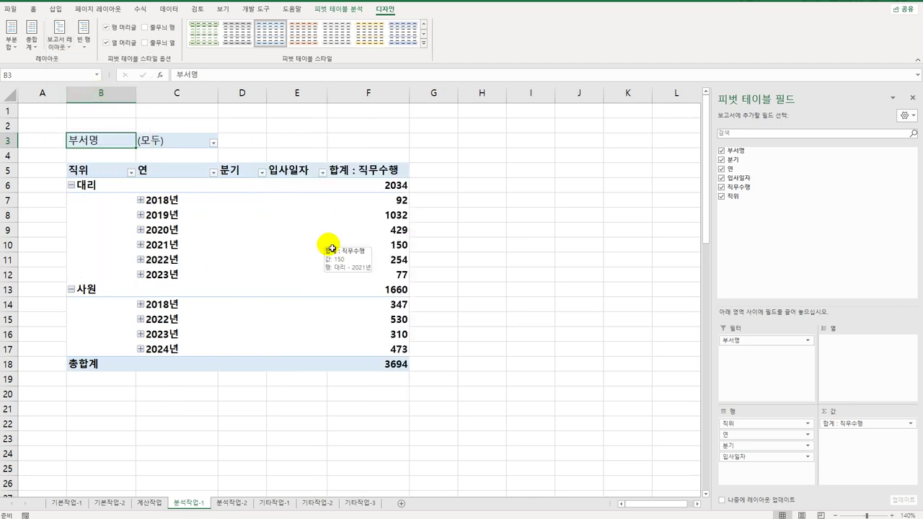
Group the hire dates (입사일자) by year only, leaving out months and quarters.
{"action": "left_click", "coordinate": [165, 202]}
{"action": "right_click", "coordinate": [164, 204]}
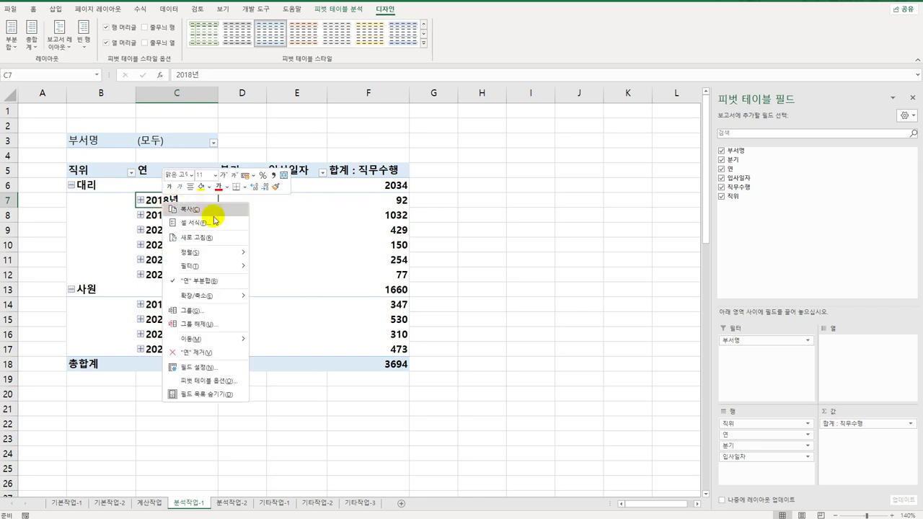
{"action": "left_click", "coordinate": [230, 310]}
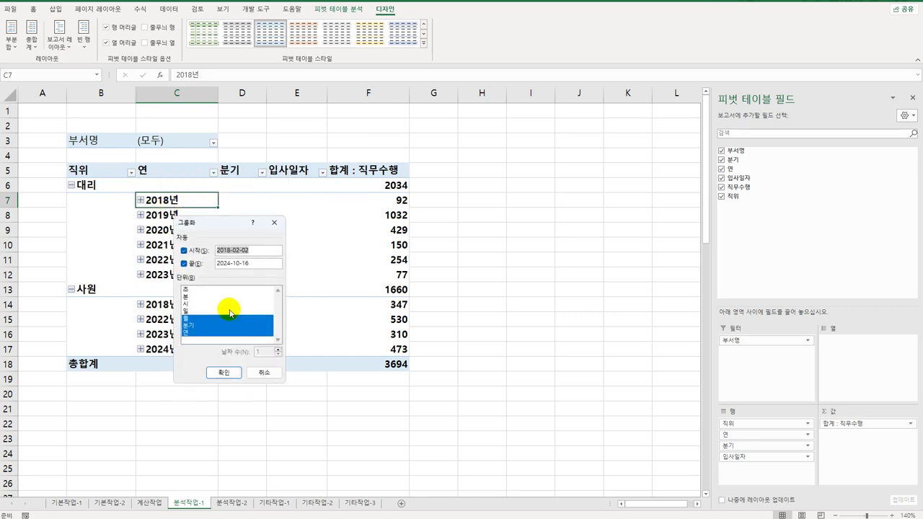
{"action": "left_click", "coordinate": [203, 326]}
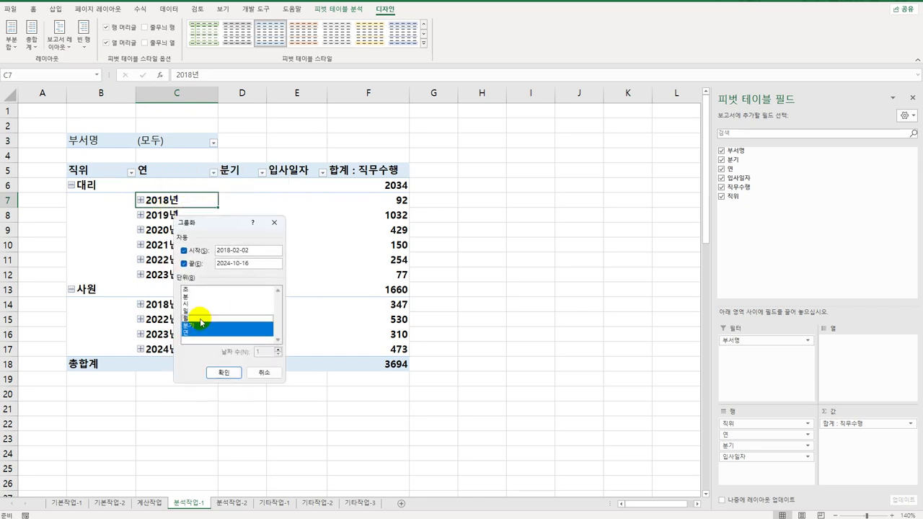
{"action": "left_click", "coordinate": [201, 326]}
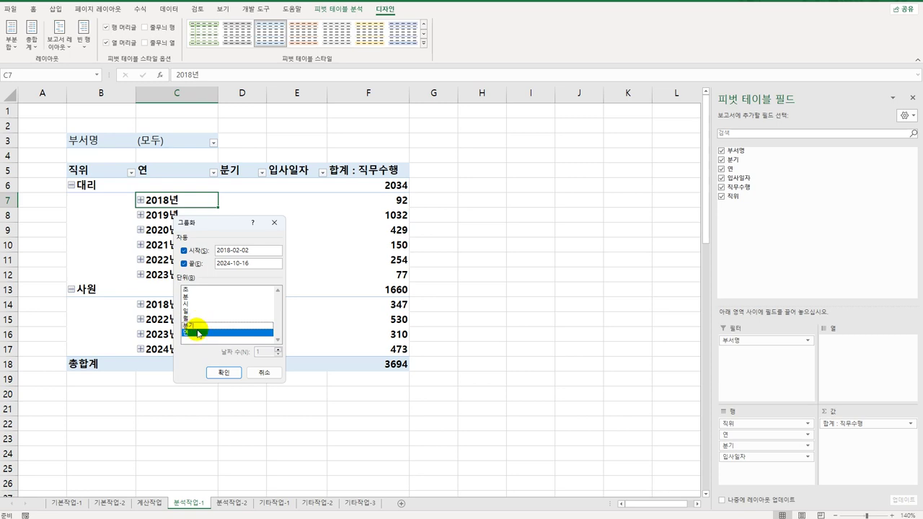
{"action": "left_click", "coordinate": [225, 379]}
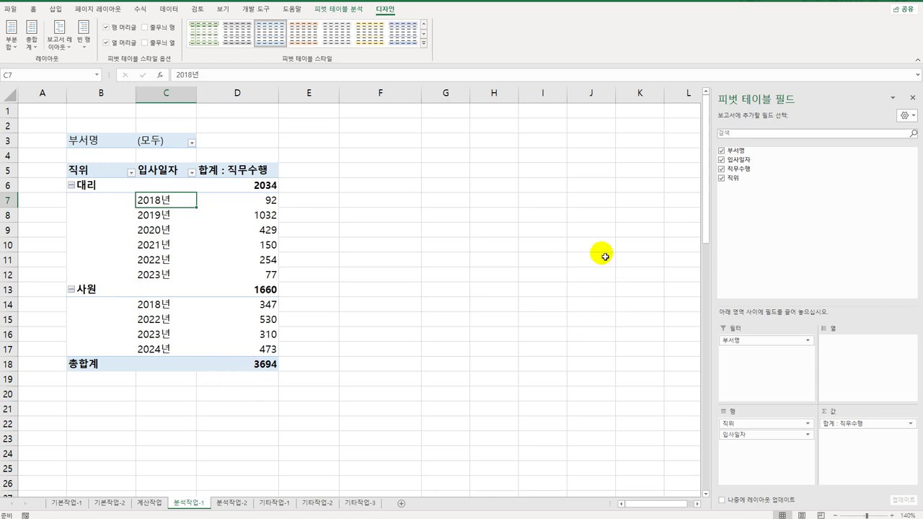
Add 직무수행 to the pivot values a second time and give that value field the custom name 전체비율.
{"action": "left_click_drag", "start_coordinate": [773, 177], "coordinate": [845, 447]}
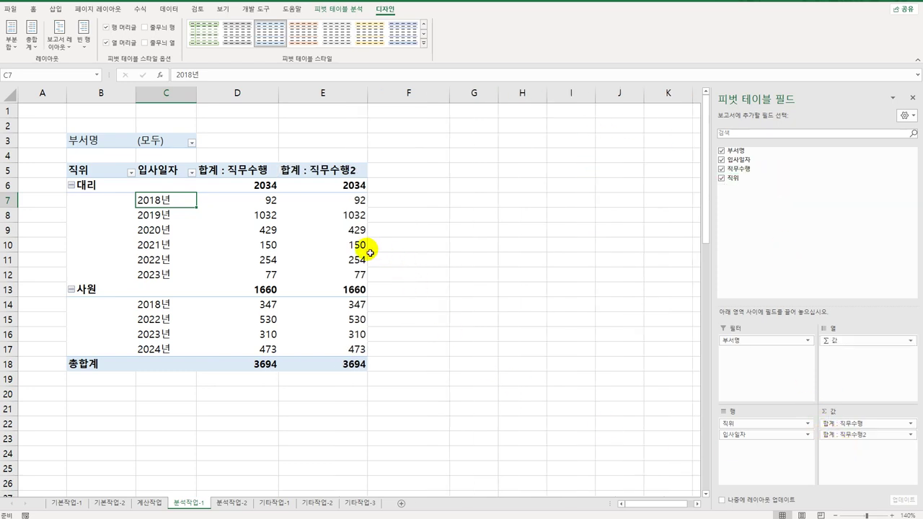
{"action": "left_click", "coordinate": [329, 174]}
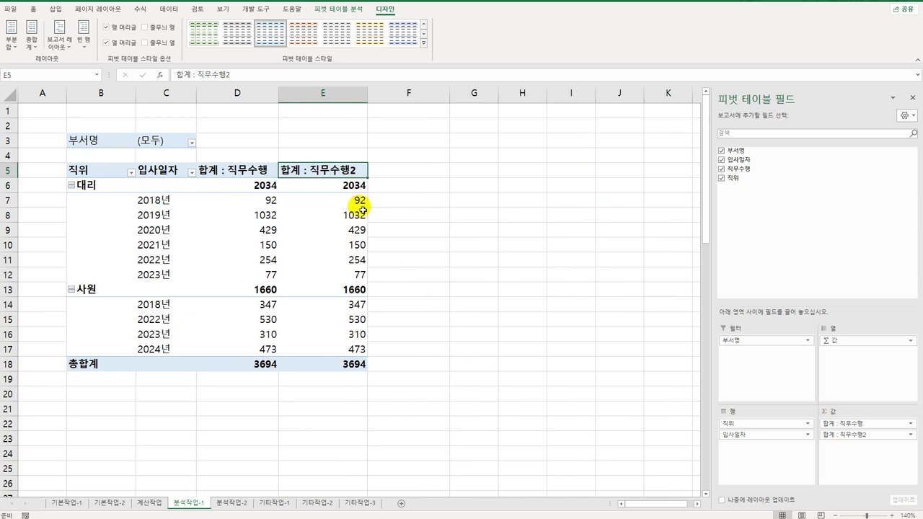
{"action": "double_click", "coordinate": [326, 174]}
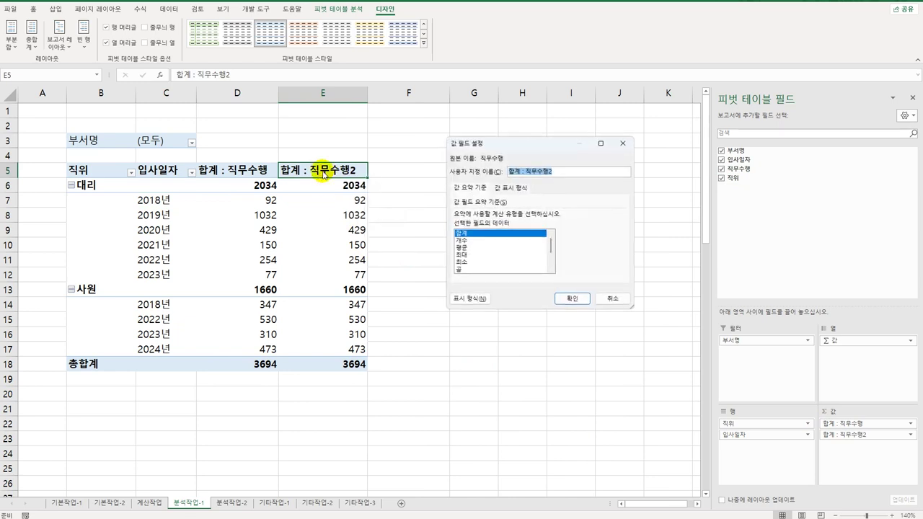
{"action": "left_click_drag", "start_coordinate": [546, 144], "coordinate": [517, 156]}
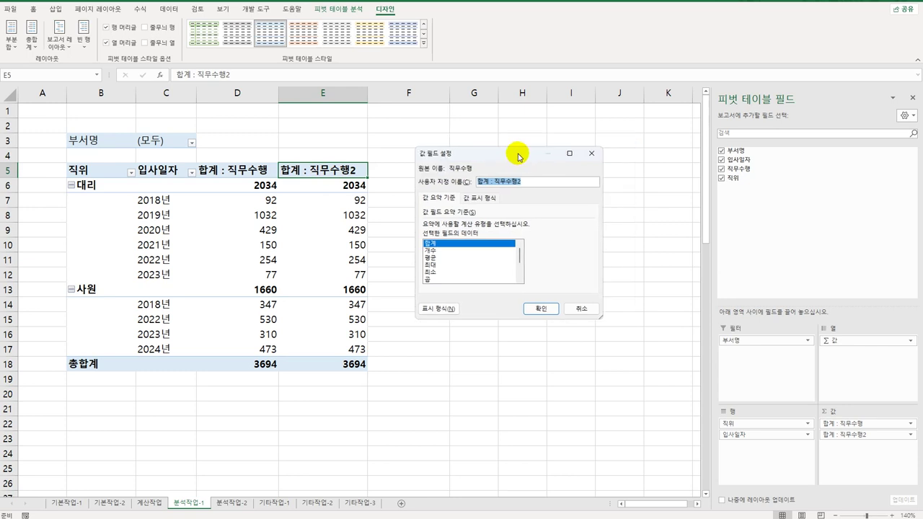
{"action": "type", "text": "직"}
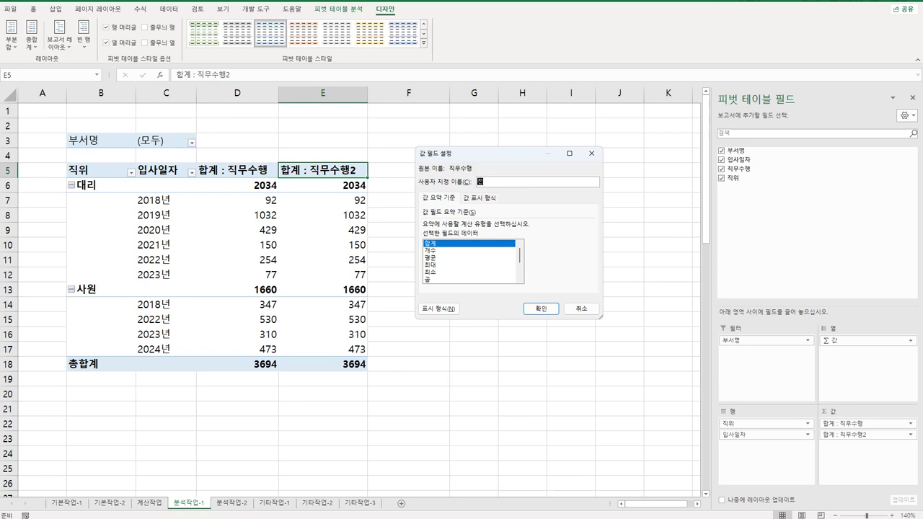
{"action": "type", "text": "체비율"}
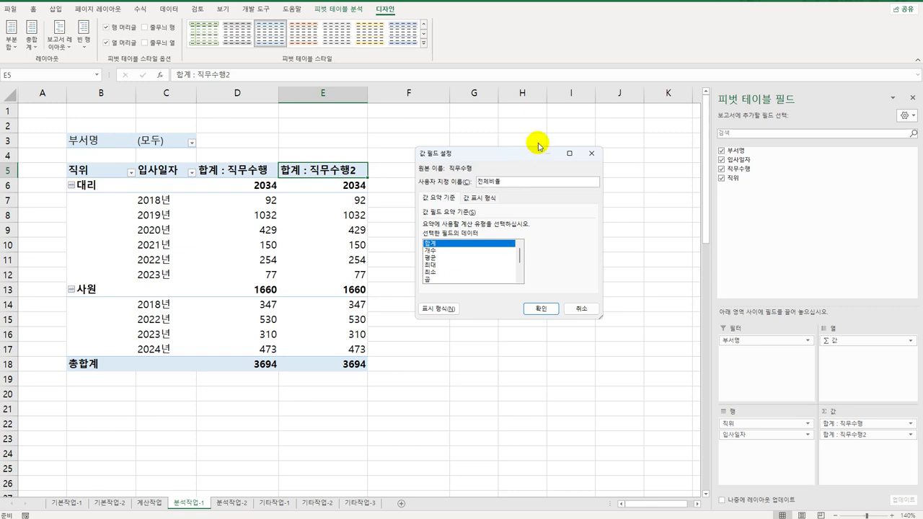
Show the 전체비율 values as a percentage of the column total (열 합계 비율).
{"action": "left_click", "coordinate": [479, 197]}
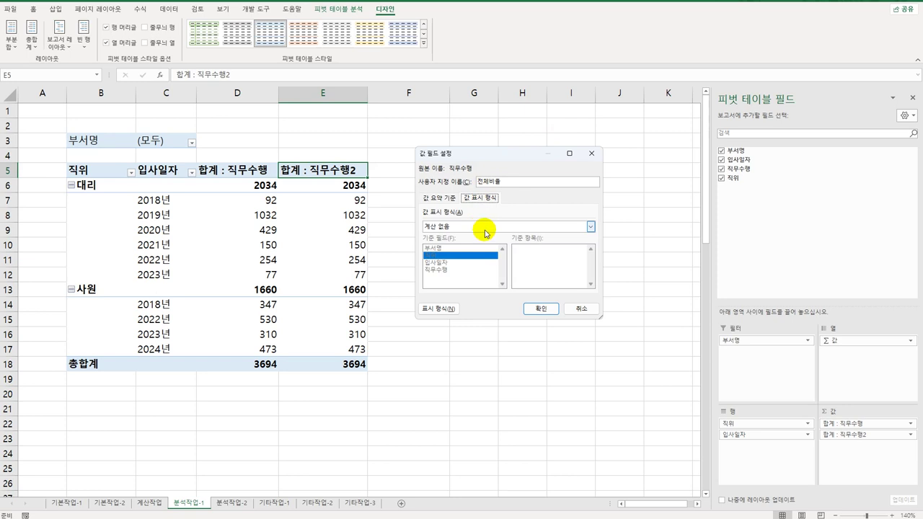
{"action": "left_click", "coordinate": [486, 226]}
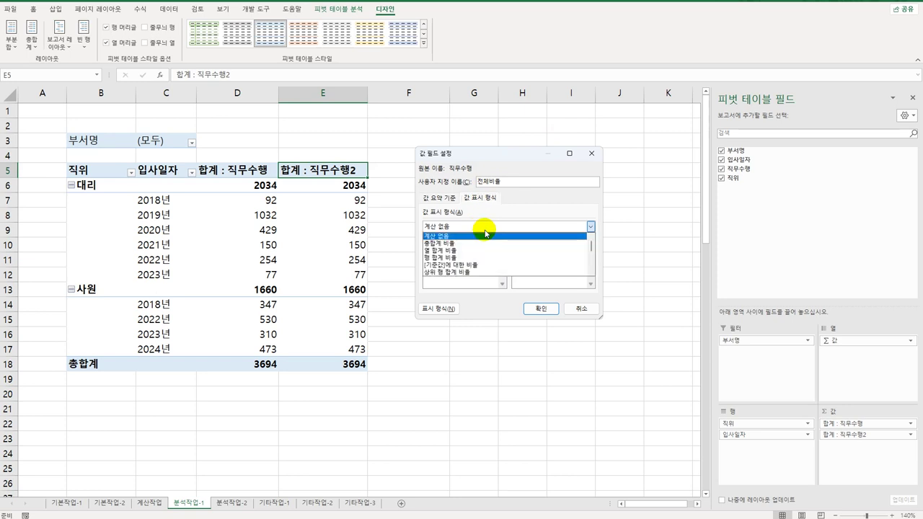
{"action": "left_click", "coordinate": [489, 251]}
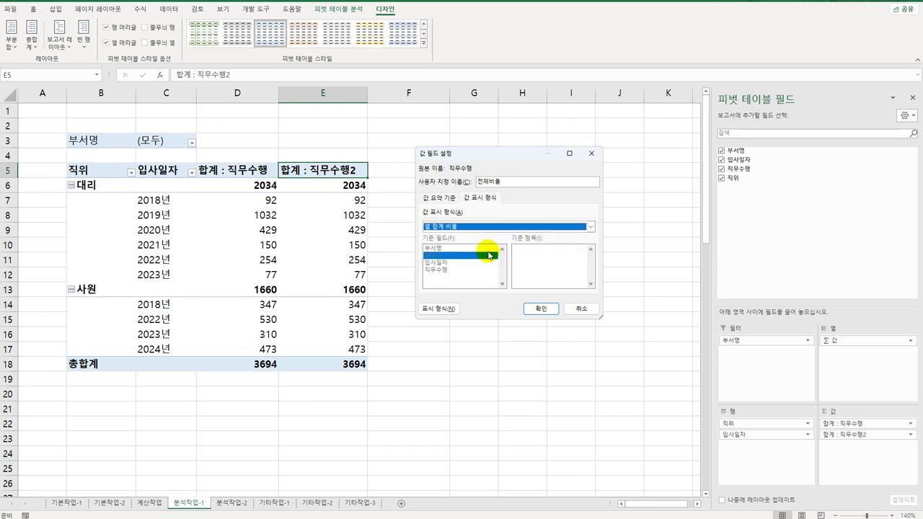
{"action": "left_click", "coordinate": [537, 309]}
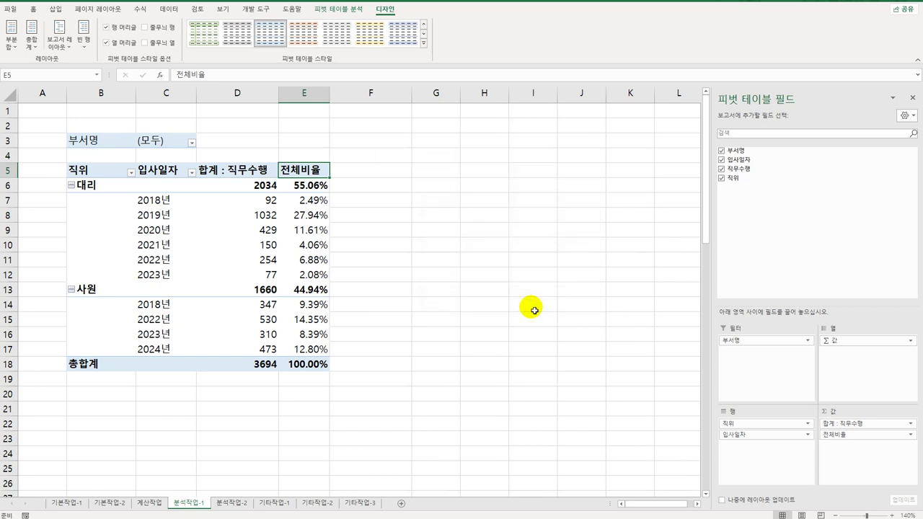
Apply the blue pivot table style in the second row of the light (밝게) group.
{"action": "left_click", "coordinate": [423, 45]}
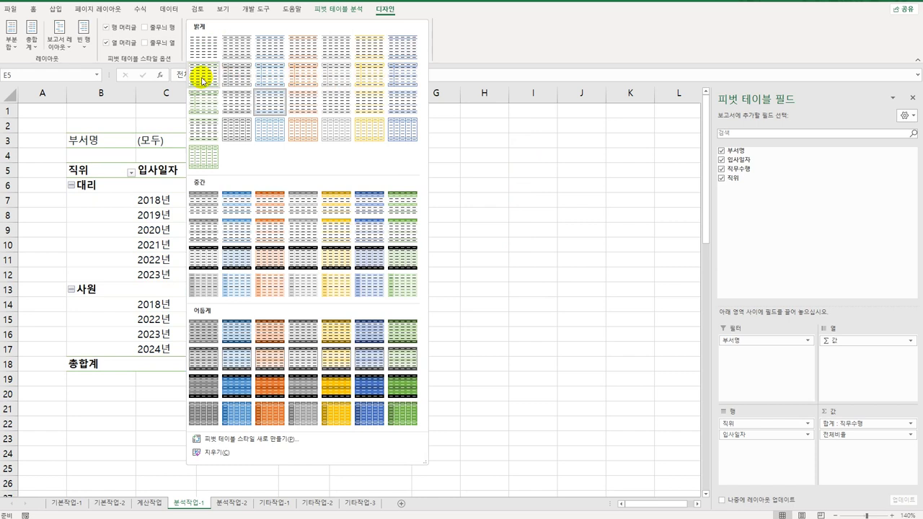
{"action": "left_click", "coordinate": [269, 74]}
{"action": "left_click", "coordinate": [468, 261]}
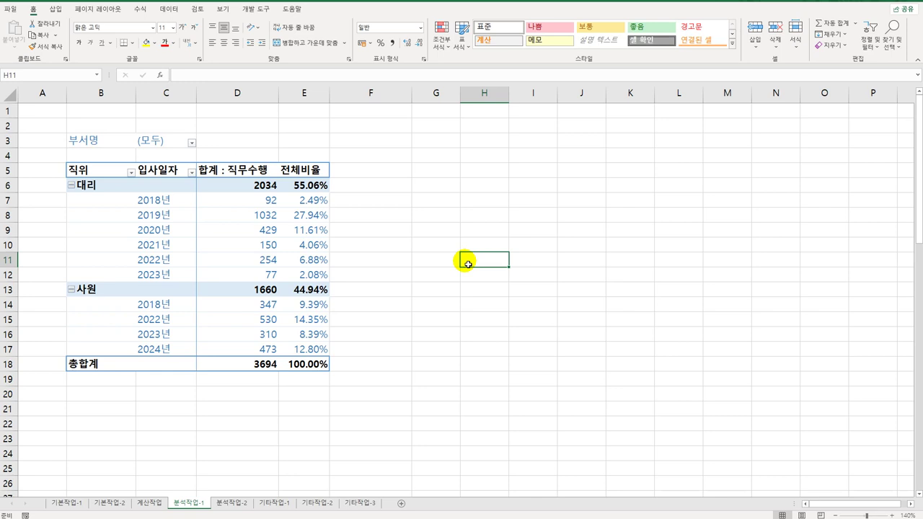
On sheet 분석작업-2, start a custom (사용자 지정) data validation rule for the 대출가능일수 values in I3:I11.
{"action": "left_click", "coordinate": [242, 505]}
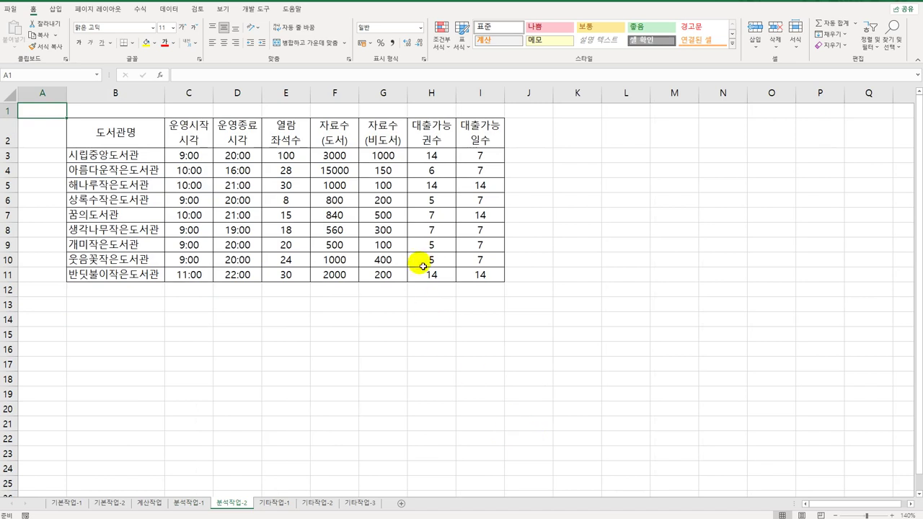
{"action": "left_click_drag", "start_coordinate": [480, 156], "coordinate": [483, 283]}
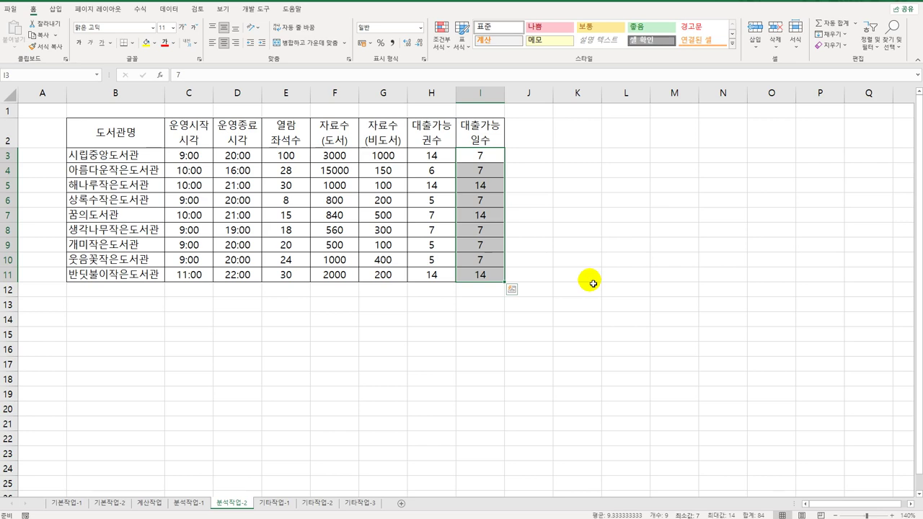
{"action": "left_click", "coordinate": [173, 12]}
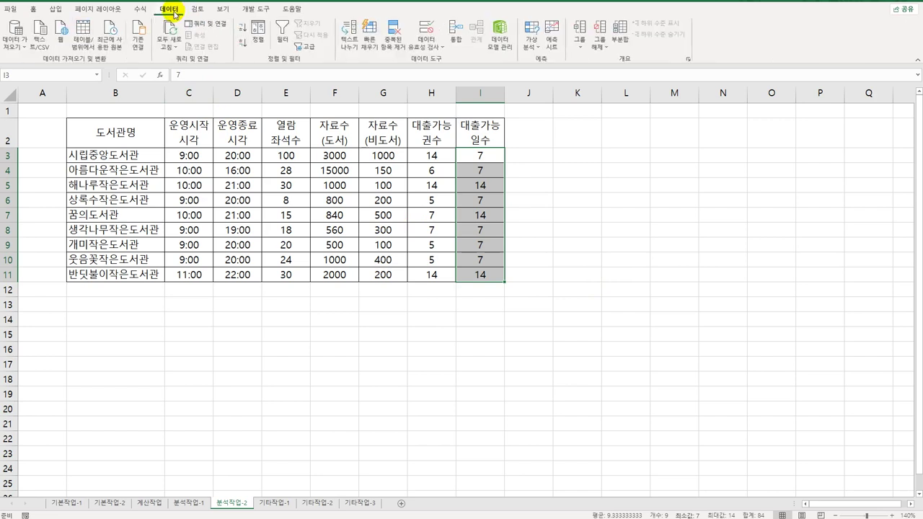
{"action": "left_click", "coordinate": [426, 30]}
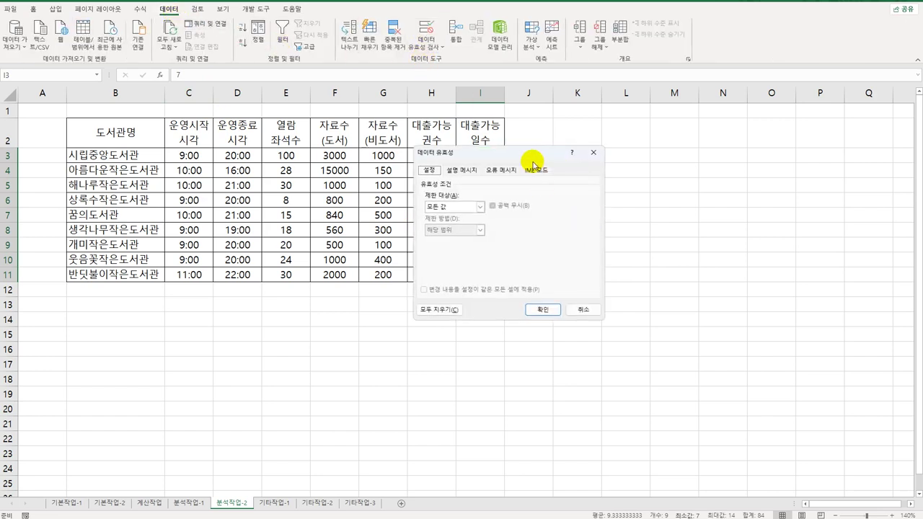
{"action": "left_click_drag", "start_coordinate": [532, 161], "coordinate": [658, 138]}
{"action": "left_click", "coordinate": [608, 184]}
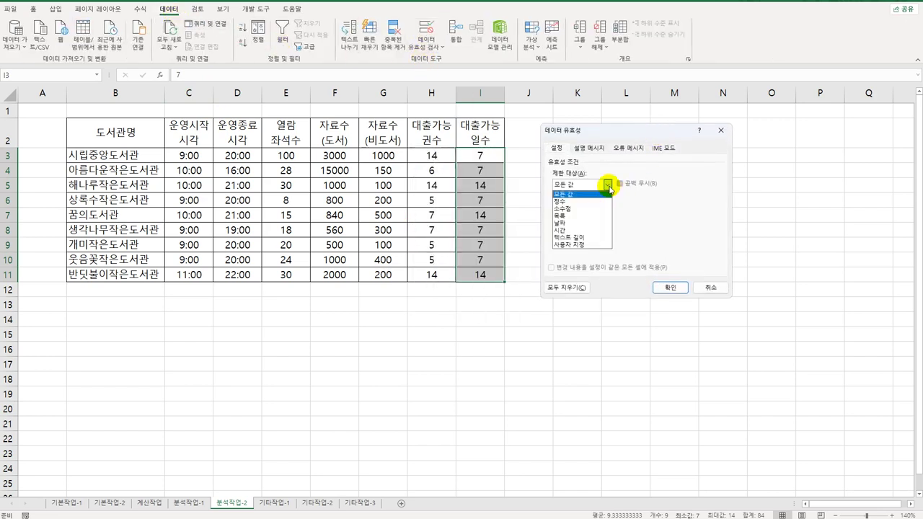
{"action": "left_click", "coordinate": [592, 246]}
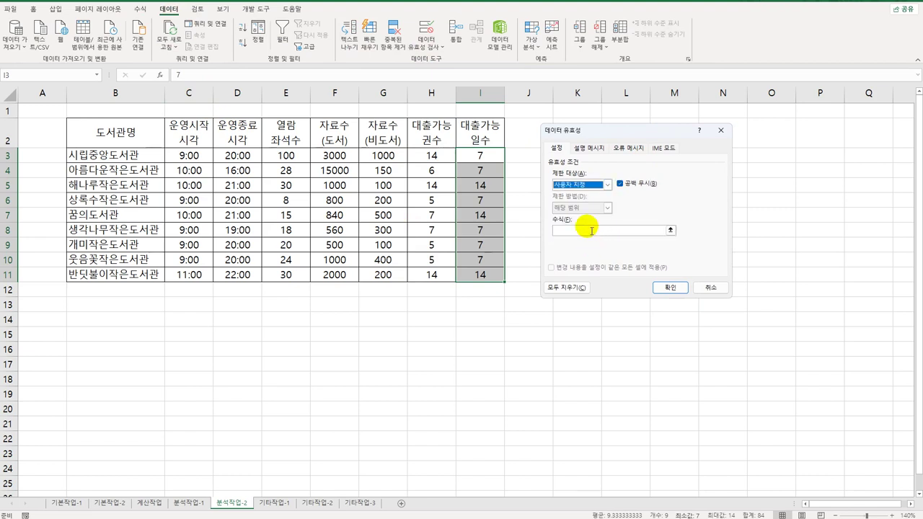
Set the validation formula to =mod(I3,7)=0 so only multiples of 7 are accepted.
{"action": "left_click", "coordinate": [590, 232]}
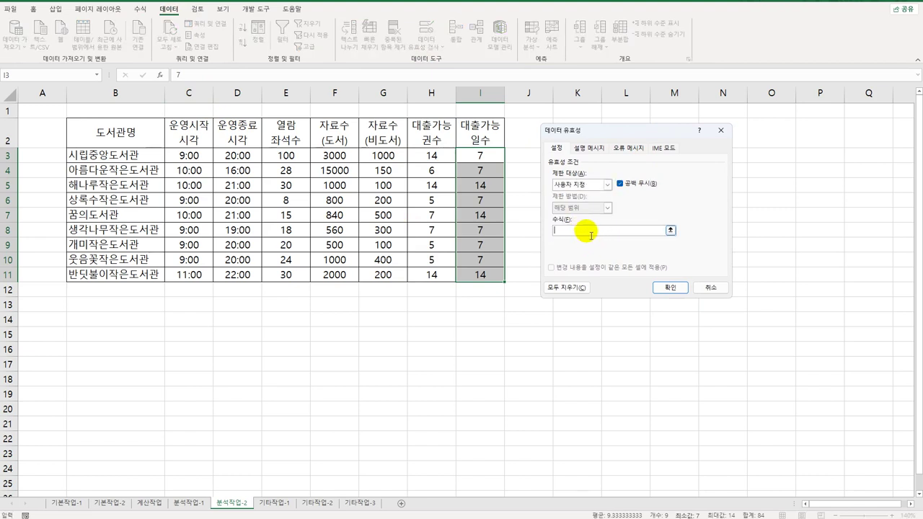
{"action": "type", "text": "=ㅁ"}
{"action": "key", "text": "BackSpace"}
{"action": "key", "text": "Hangul"}
{"action": "type", "text": "modi"}
{"action": "left_click", "coordinate": [496, 156]}
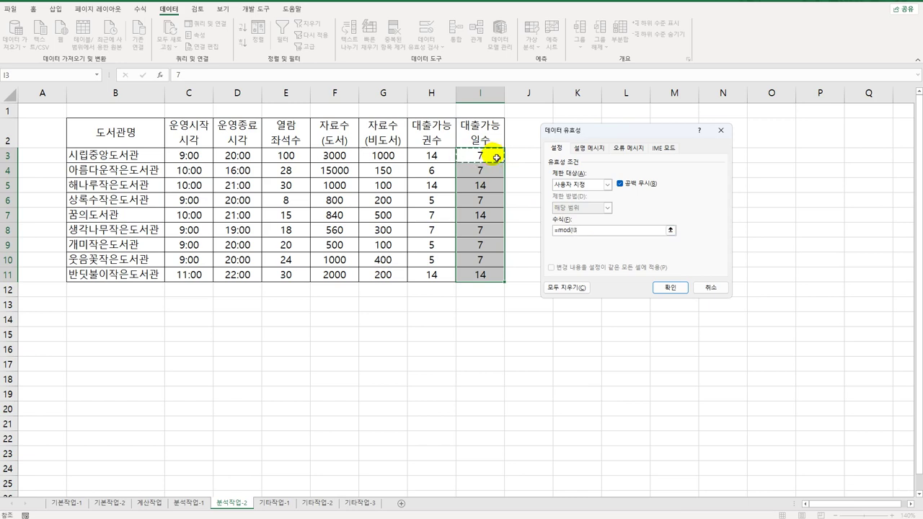
{"action": "type", "text": ",7)=0"}
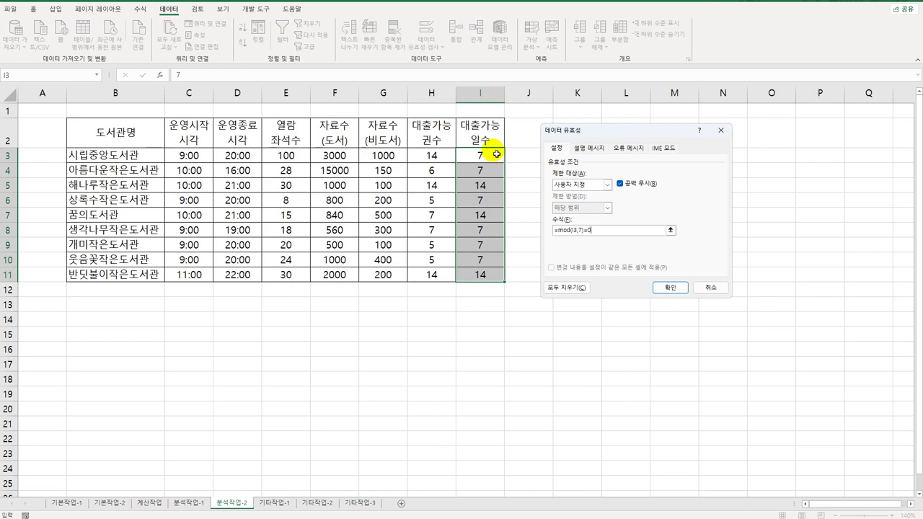
Give the validation an input message titled "7배수 입력" with the text "7배수로 입력하시오.".
{"action": "left_click", "coordinate": [585, 148]}
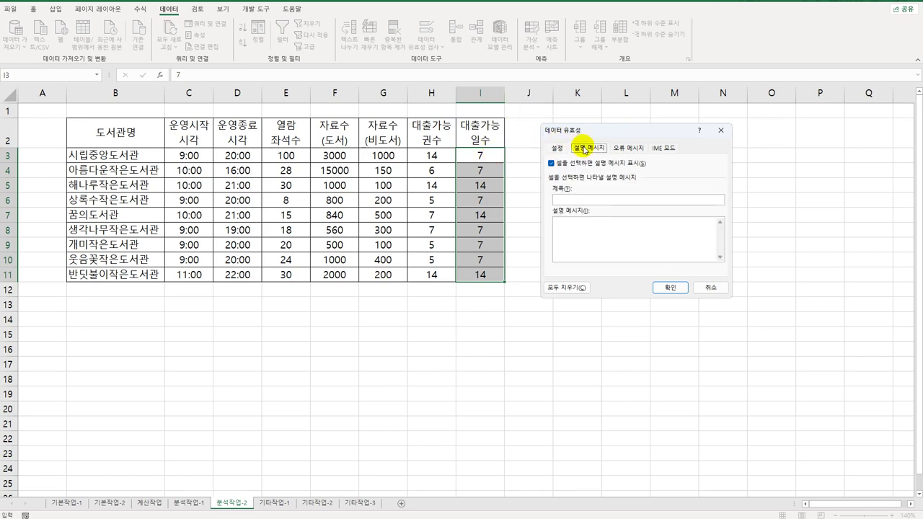
{"action": "left_click", "coordinate": [592, 200]}
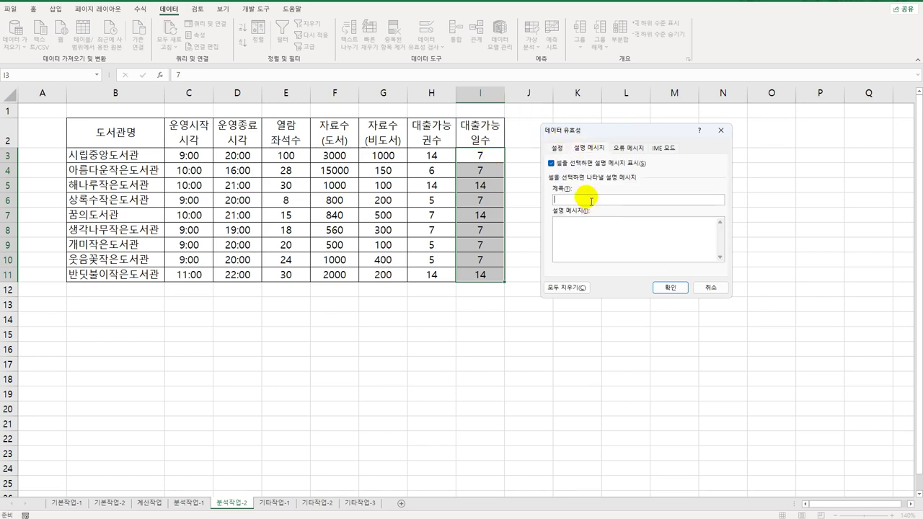
{"action": "type", "text": "기배"}
{"action": "type", "text": "입력"}
{"action": "key", "text": "Tab"}
{"action": "type", "text": "7배수로 ㅇ입력하시오."}
{"action": "key", "text": "BackSpace"}
{"action": "key", "text": "BackSpace"}
{"action": "type", "text": "세요."}
{"action": "key", "text": "BackSpace"}
{"action": "key", "text": "BackSpace"}
{"action": "type", "text": "시오."}
Set the error alert to the 정보 style with a title and the message "7배수로만 입력하세요.", and apply the validation.
{"action": "left_click", "coordinate": [629, 148]}
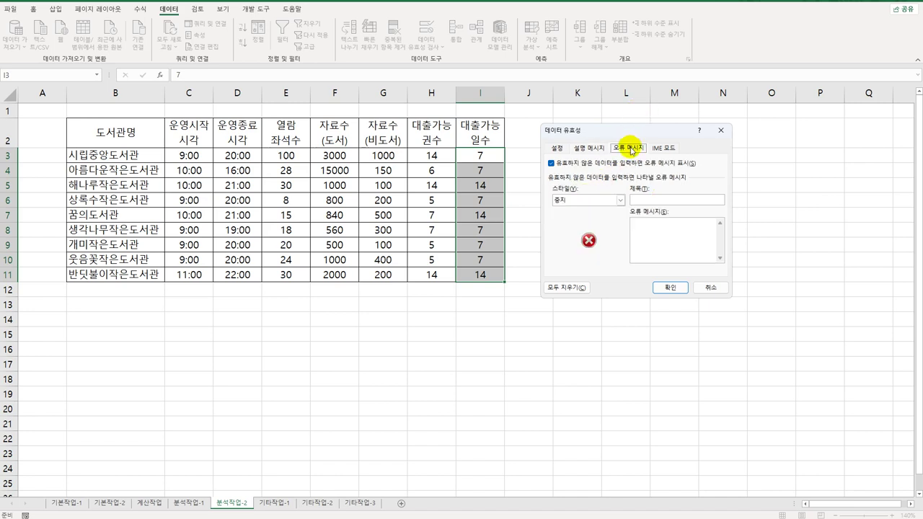
{"action": "left_click", "coordinate": [619, 200]}
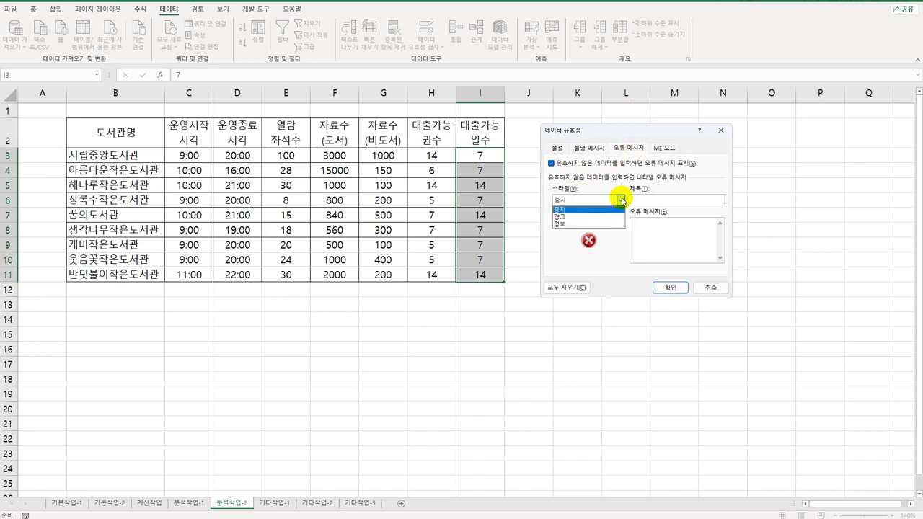
{"action": "left_click", "coordinate": [603, 224]}
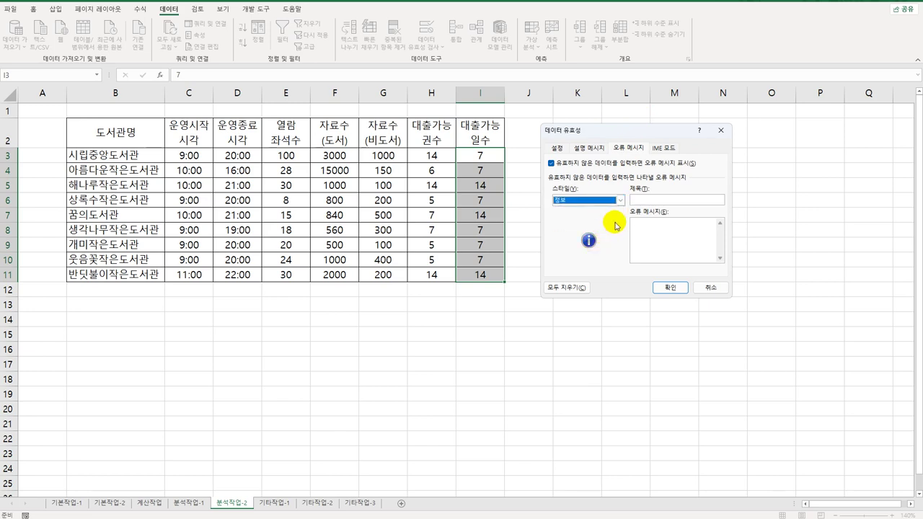
{"action": "left_click", "coordinate": [662, 202]}
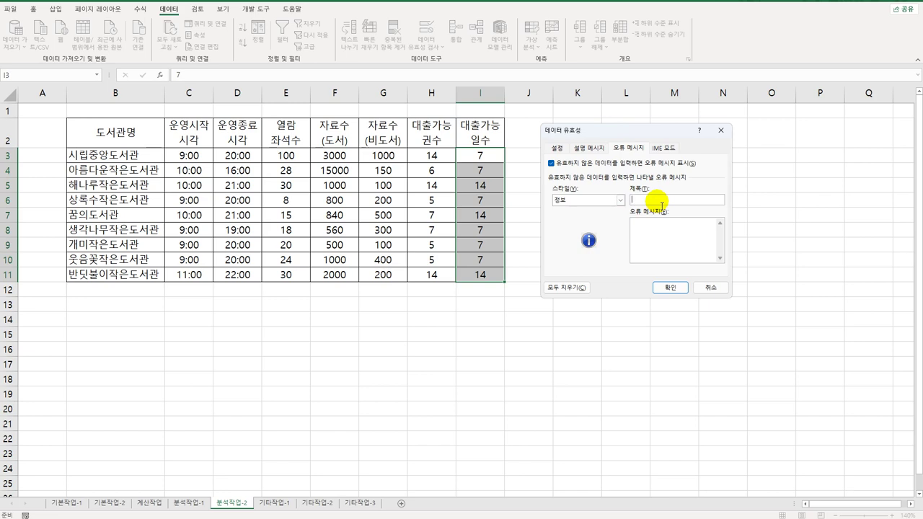
{"action": "type", "text": "배수이"}
{"action": "type", "text": "력"}
{"action": "key", "text": "Tab"}
{"action": "type", "text": "7배수로만 입력하세요."}
{"action": "left_click", "coordinate": [667, 287]}
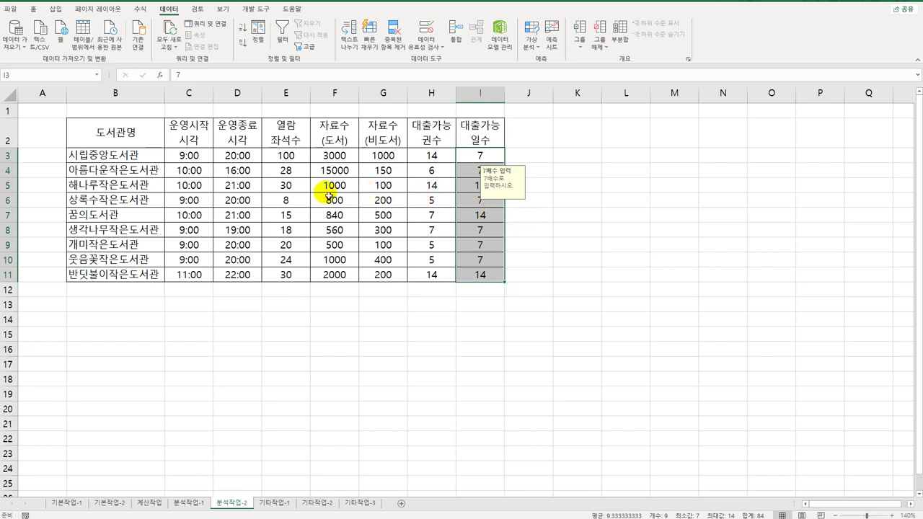
Filter the library table to rows whose 운영시작시각 is greater than or equal to 10:00.
{"action": "left_click", "coordinate": [207, 138]}
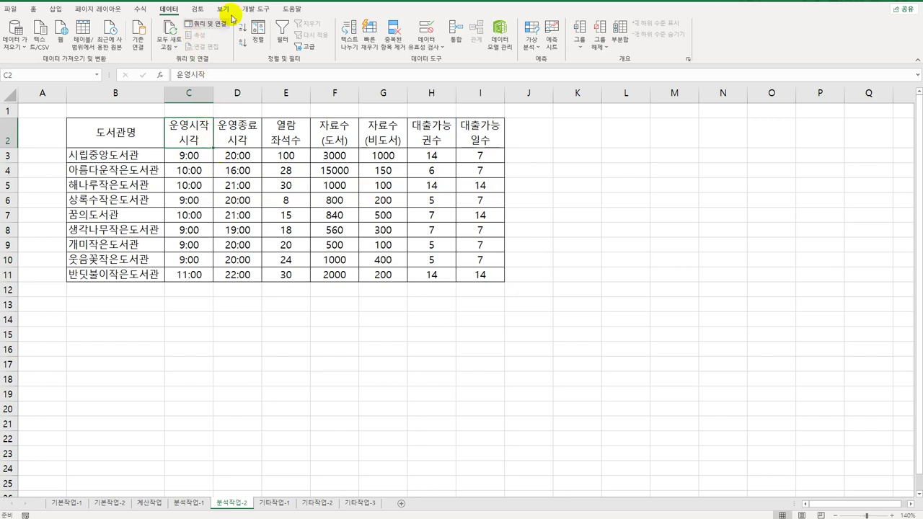
{"action": "left_click", "coordinate": [282, 41]}
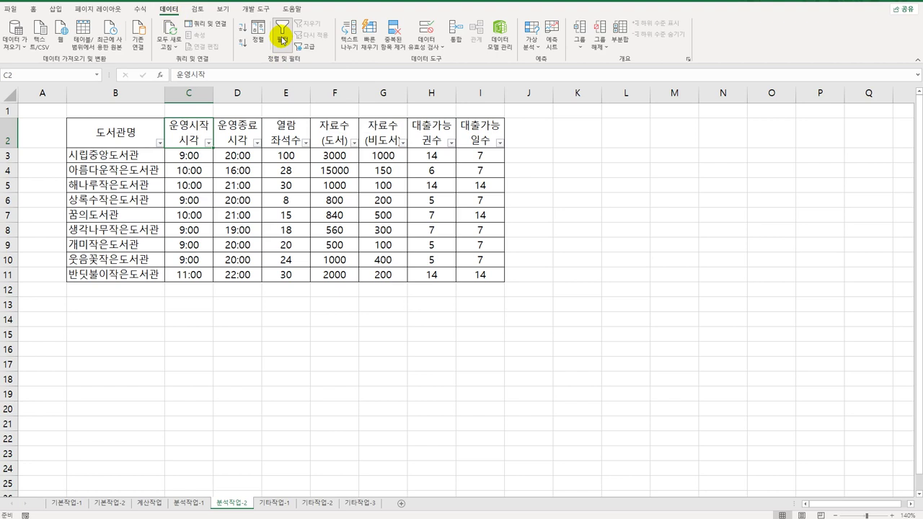
{"action": "left_click", "coordinate": [208, 143]}
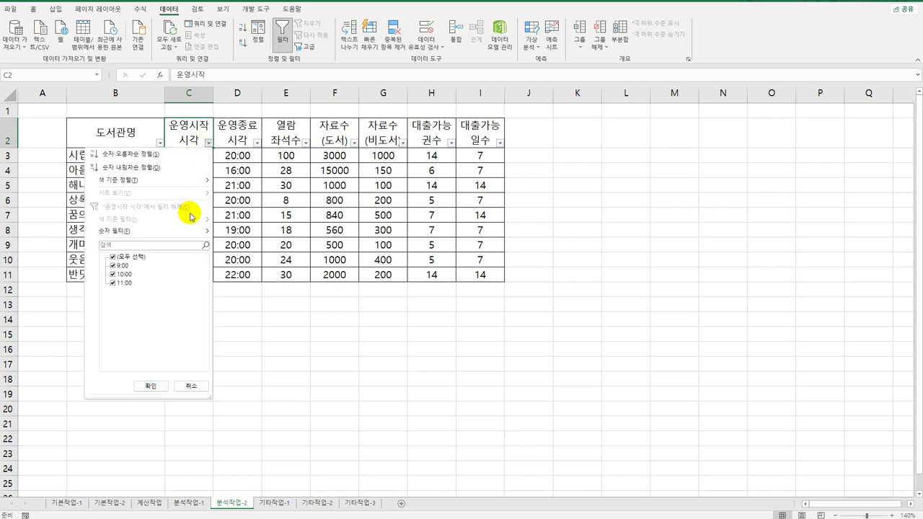
{"action": "mouse_move", "coordinate": [181, 231]}
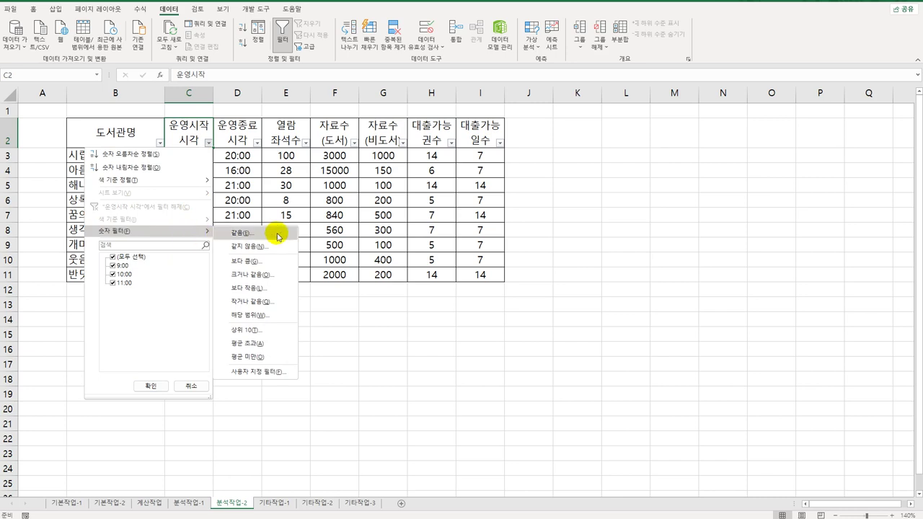
{"action": "left_click", "coordinate": [274, 274]}
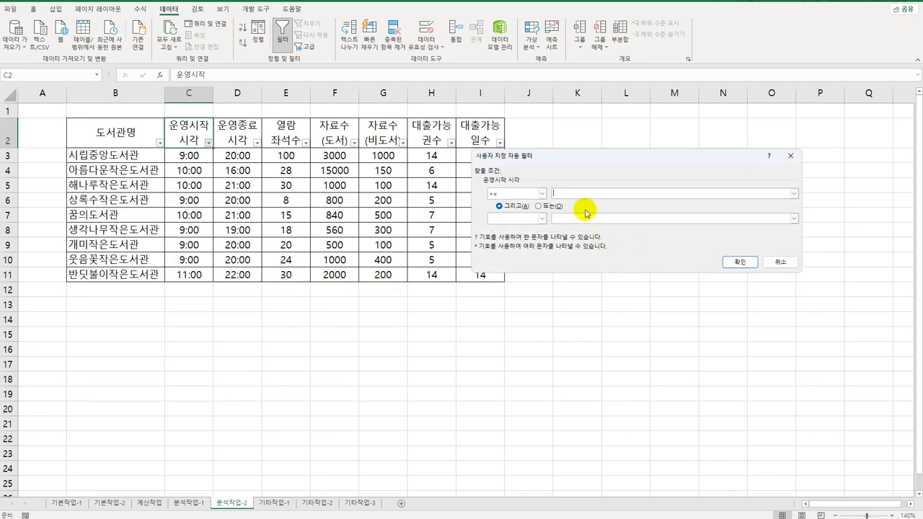
{"action": "type", "text": "10:00"}
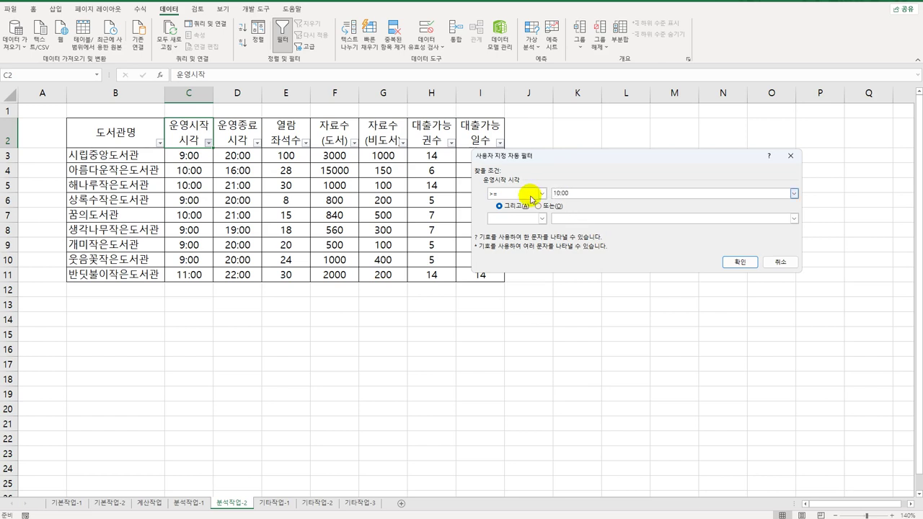
{"action": "left_click", "coordinate": [541, 193]}
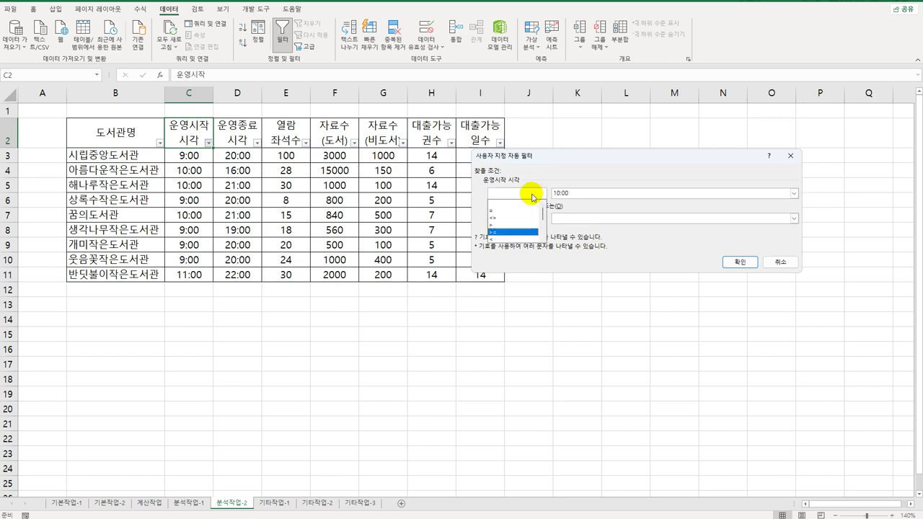
{"action": "left_click", "coordinate": [525, 232]}
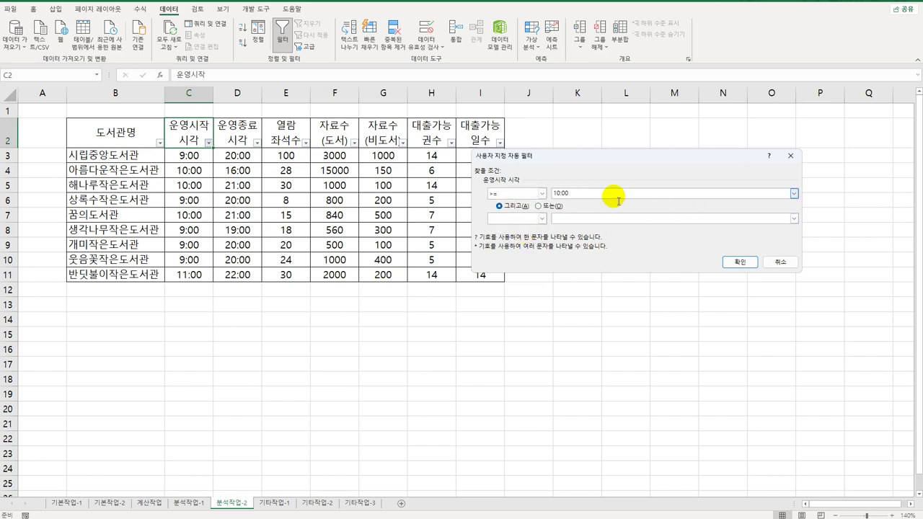
{"action": "left_click", "coordinate": [743, 261]}
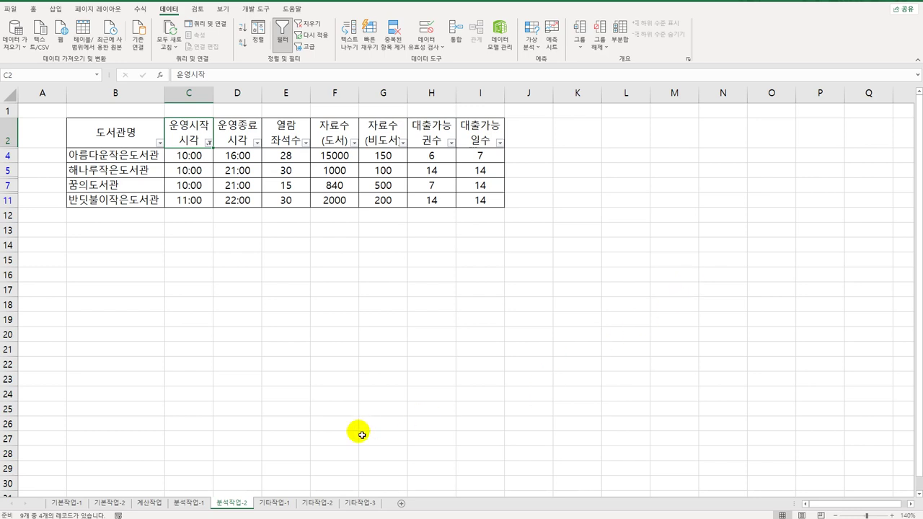
On sheet 기타작업-1, change the chart's 판매량 series to a line with markers (표식이 있는 꺾은선형).
{"action": "left_click", "coordinate": [274, 504]}
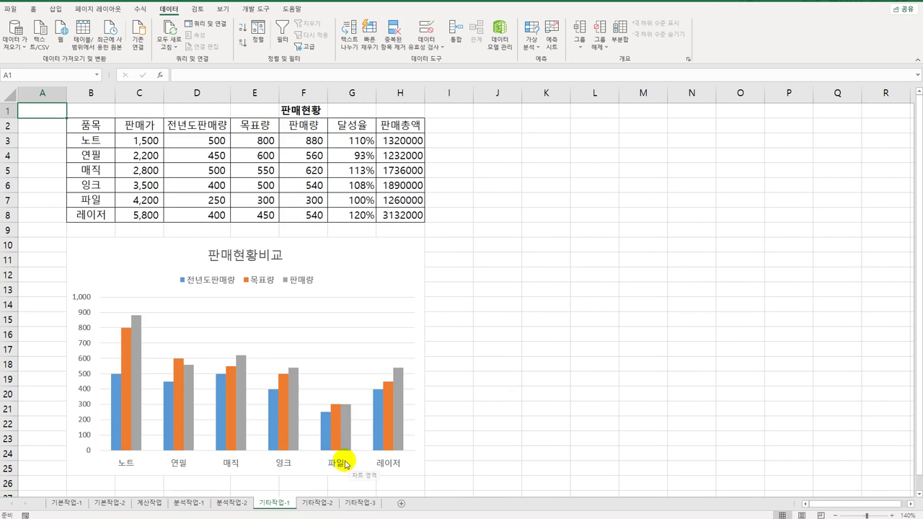
{"action": "left_click", "coordinate": [136, 326]}
{"action": "right_click", "coordinate": [136, 329]}
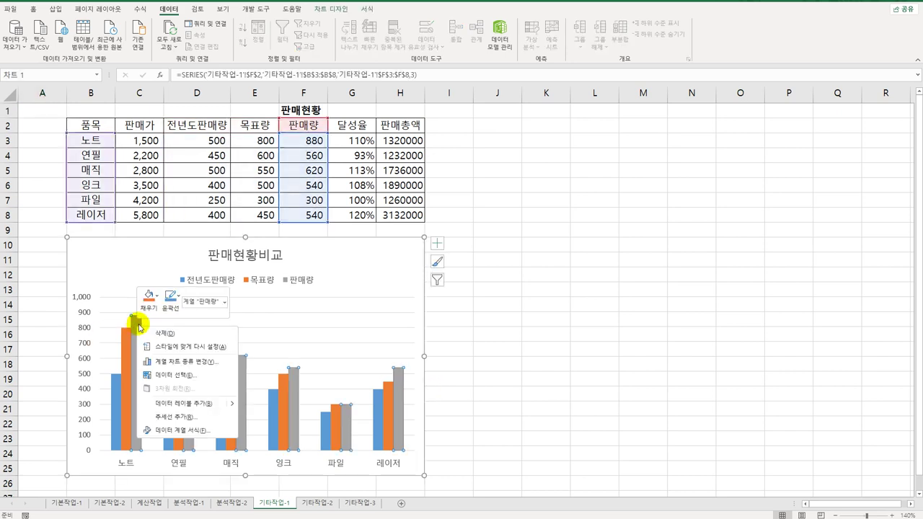
{"action": "left_click", "coordinate": [202, 356]}
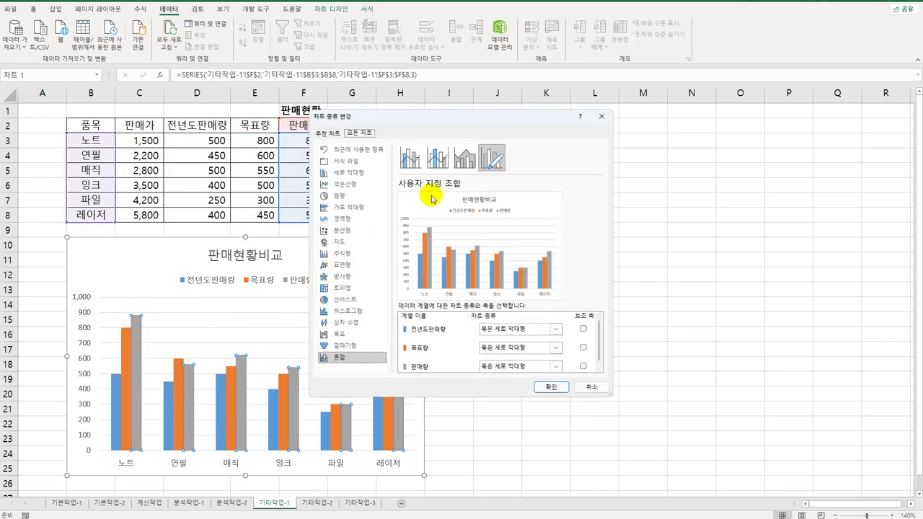
{"action": "left_click", "coordinate": [513, 366]}
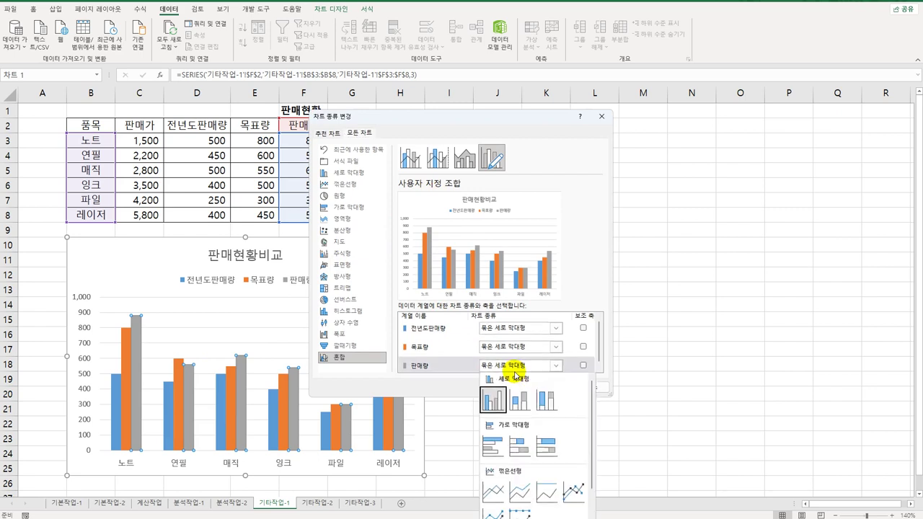
{"action": "left_click", "coordinate": [575, 491]}
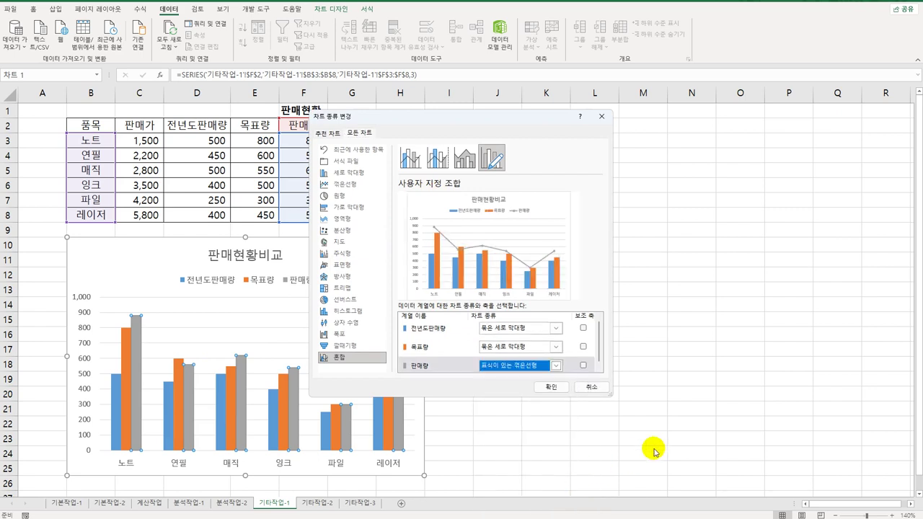
{"action": "left_click", "coordinate": [557, 389]}
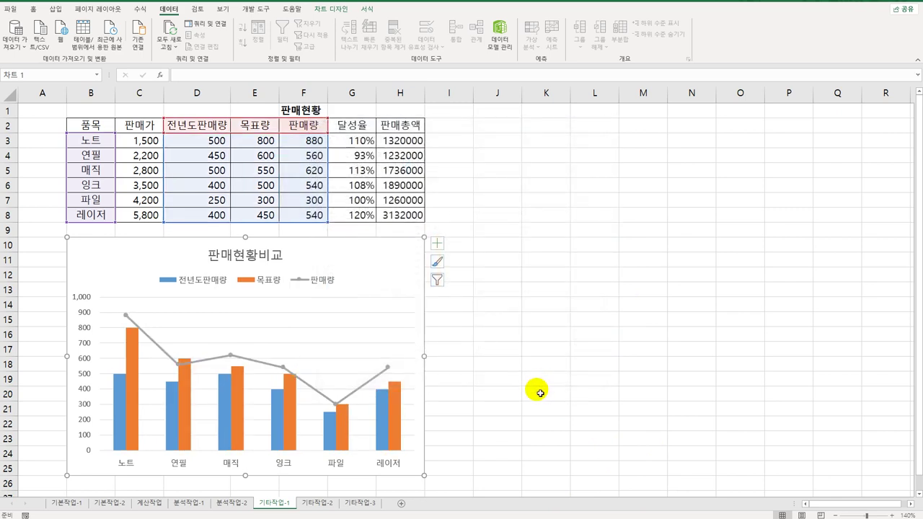
Add a primary horizontal axis title (기본 가로) to the chart and link its text to cell B2 (품목).
{"action": "left_click", "coordinate": [437, 243]}
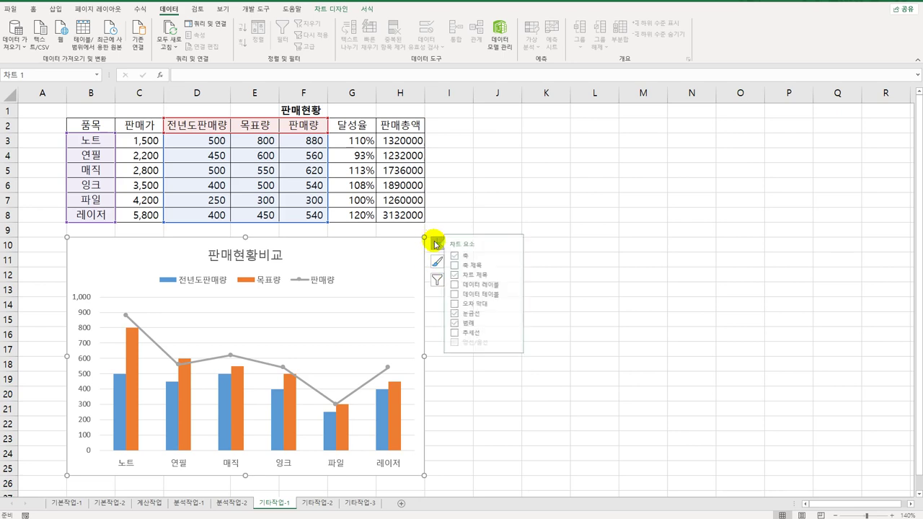
{"action": "mouse_move", "coordinate": [519, 264]}
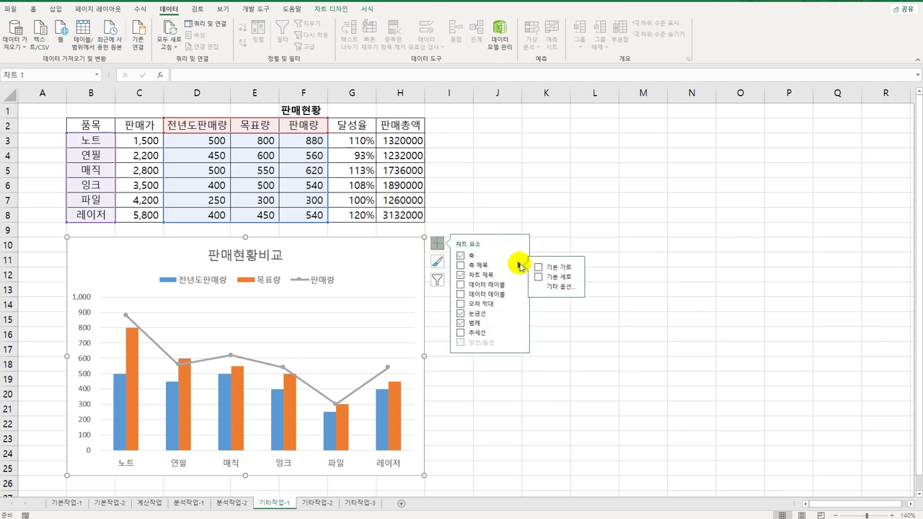
{"action": "left_click", "coordinate": [576, 268]}
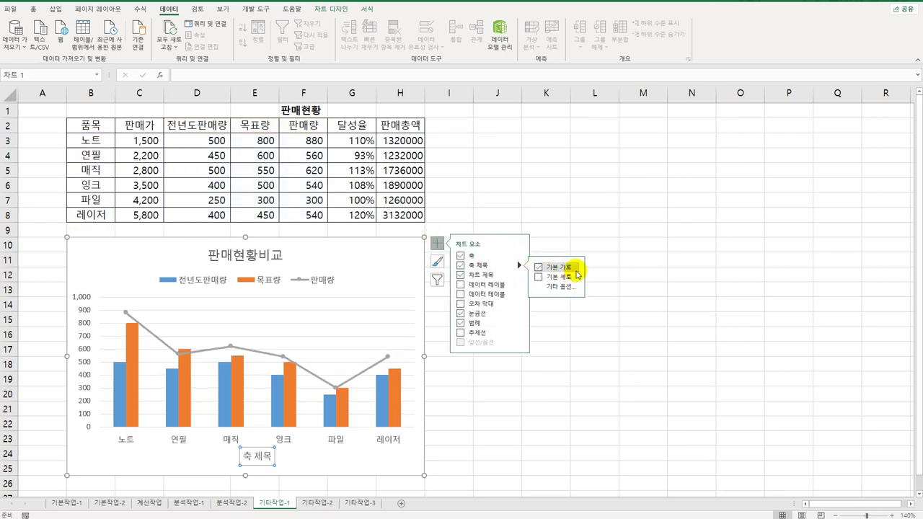
{"action": "left_click", "coordinate": [226, 81]}
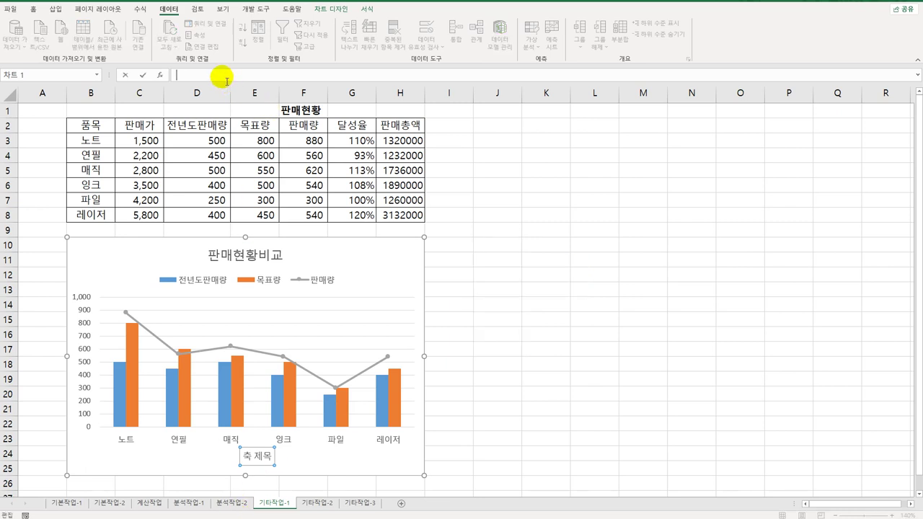
{"action": "type", "text": "="}
{"action": "left_click", "coordinate": [96, 124]}
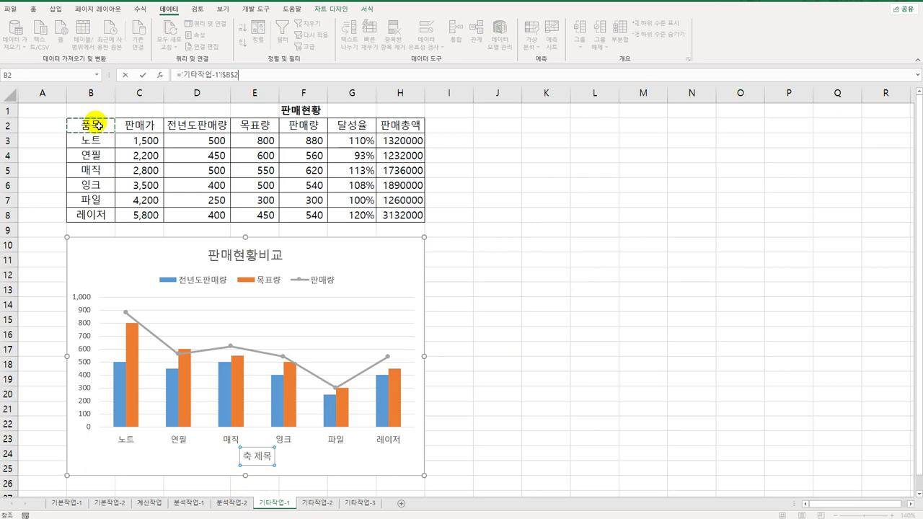
{"action": "key", "text": "Return"}
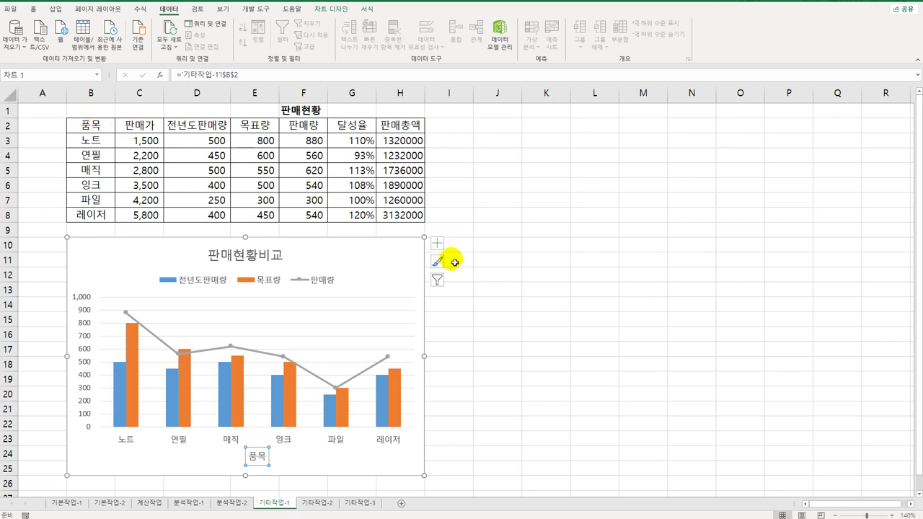
Add a primary vertical axis title (기본 세로) to the chart and link its text to cell E2 (목표량).
{"action": "left_click", "coordinate": [437, 243]}
{"action": "left_click", "coordinate": [520, 265]}
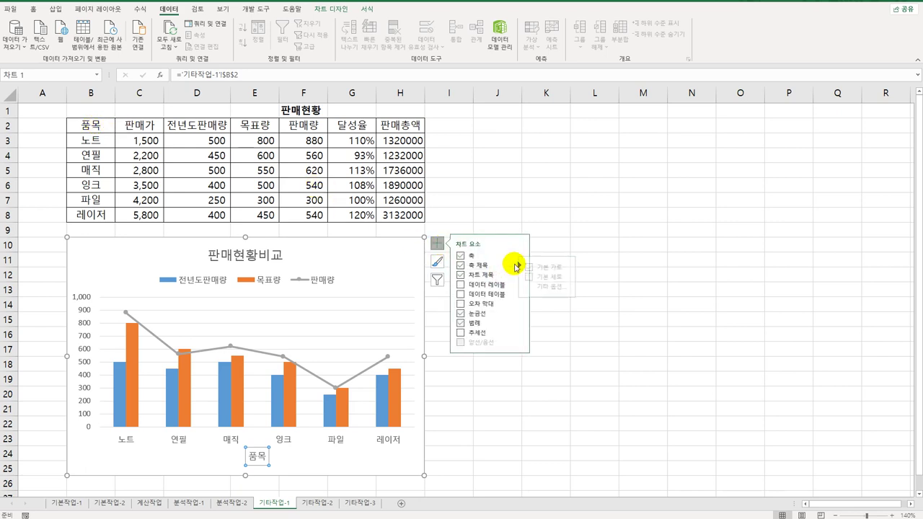
{"action": "left_click", "coordinate": [567, 279]}
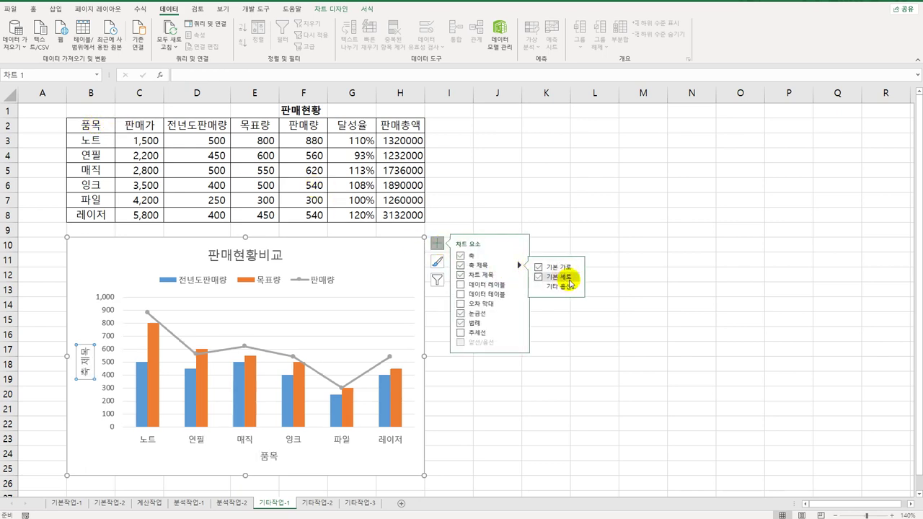
{"action": "left_click", "coordinate": [235, 76]}
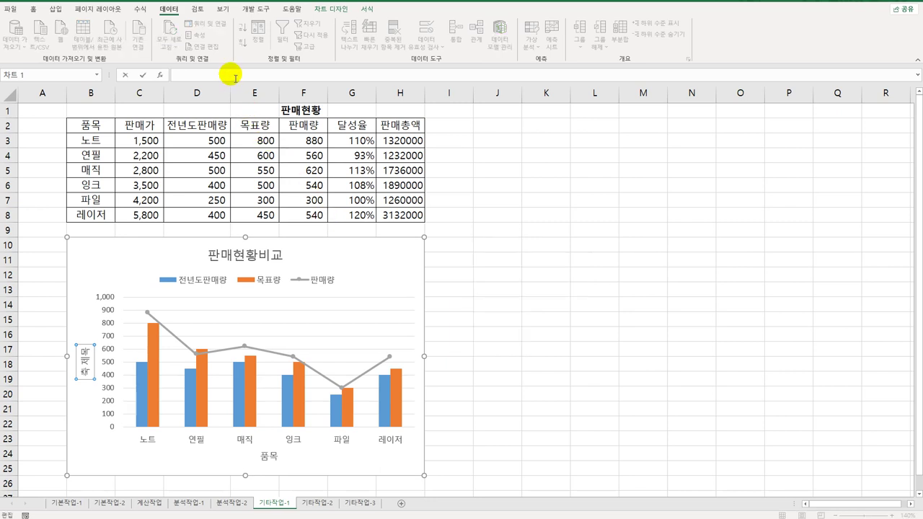
{"action": "type", "text": "="}
{"action": "left_click", "coordinate": [265, 123]}
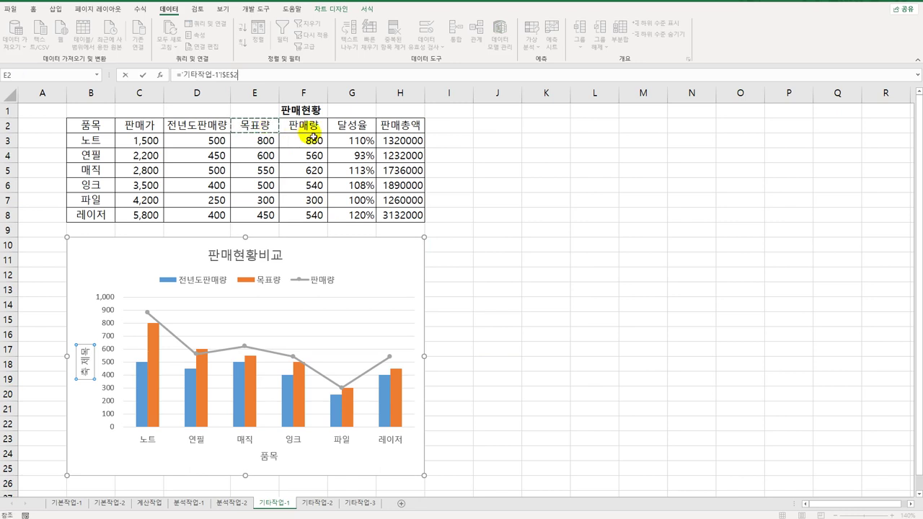
{"action": "key", "text": "Return"}
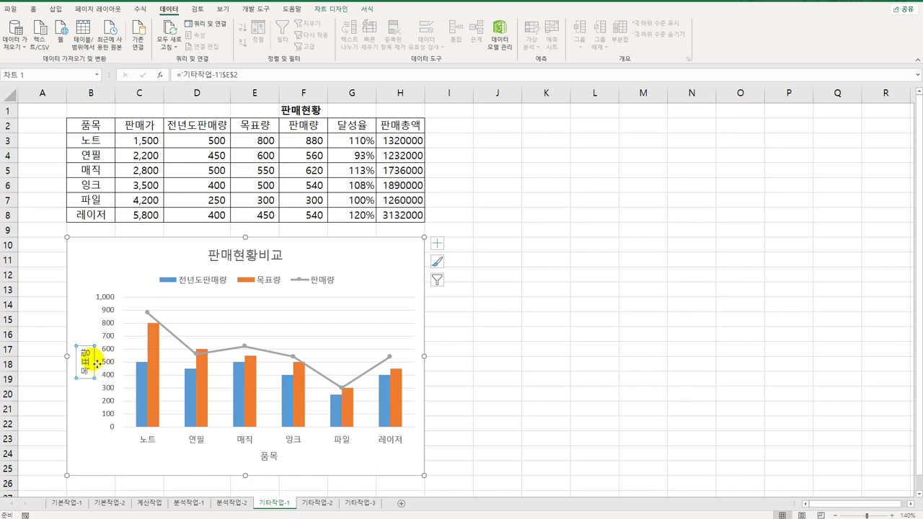
Change the text direction of the vertical axis title 목표량 to stacked (스택형).
{"action": "right_click", "coordinate": [86, 363]}
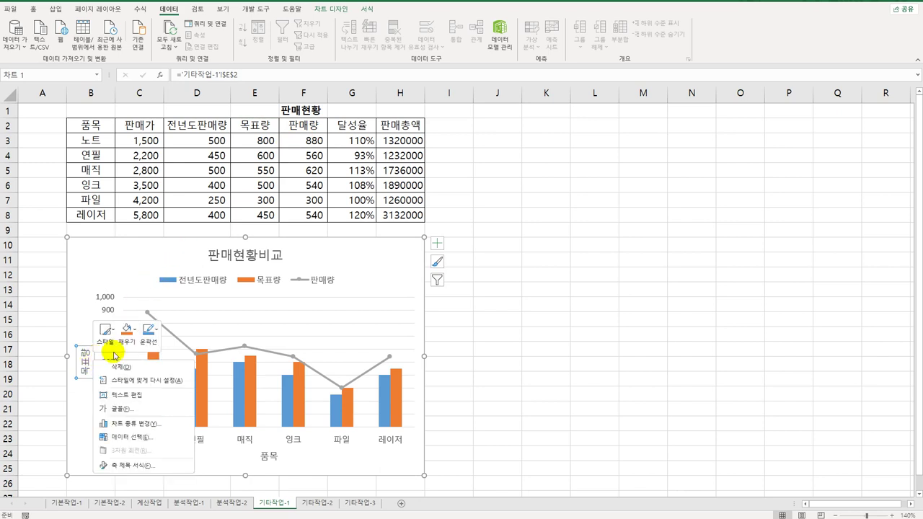
{"action": "left_click", "coordinate": [161, 466]}
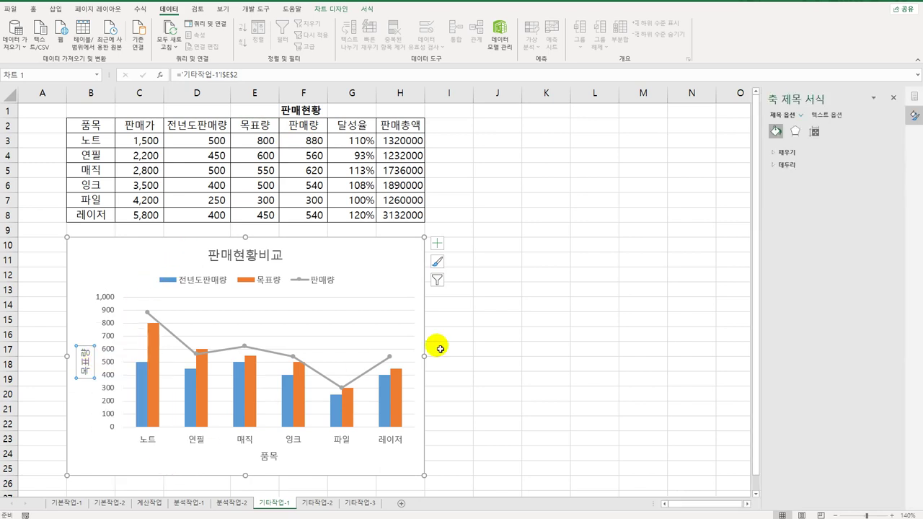
{"action": "left_click", "coordinate": [815, 132]}
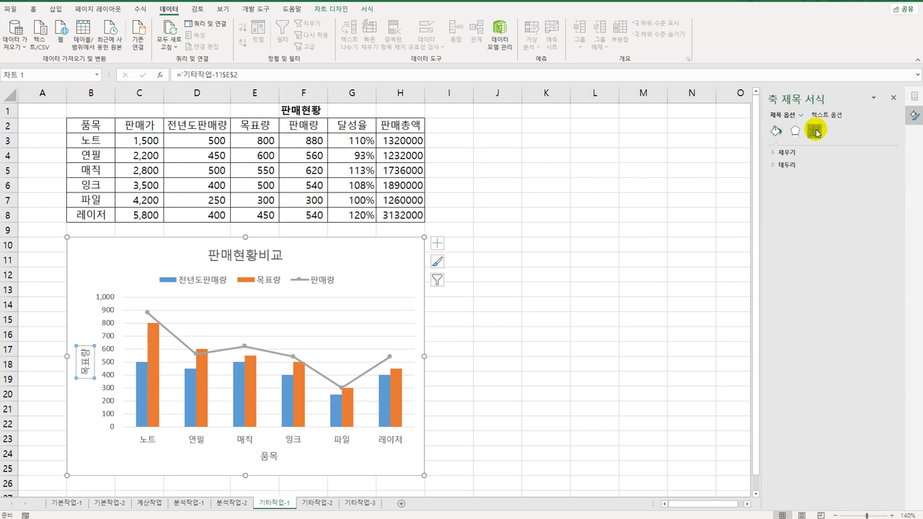
{"action": "left_click", "coordinate": [883, 178]}
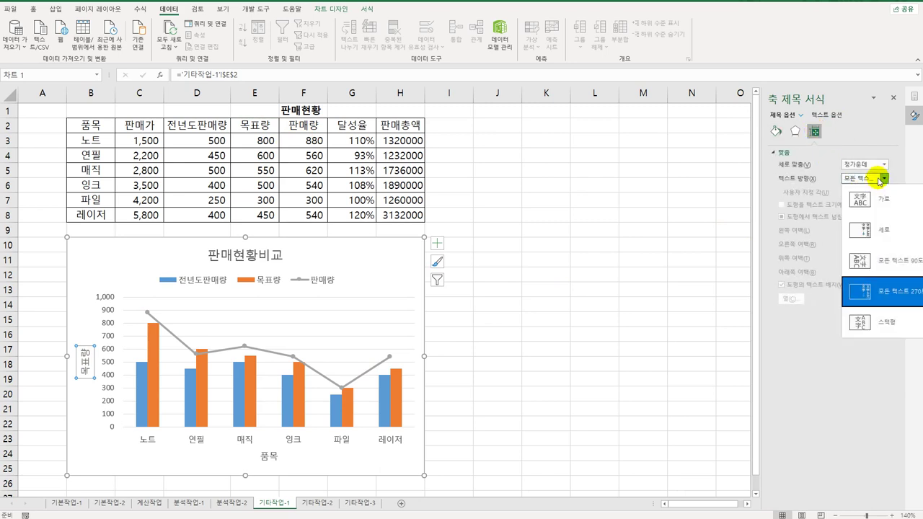
{"action": "left_click", "coordinate": [877, 321]}
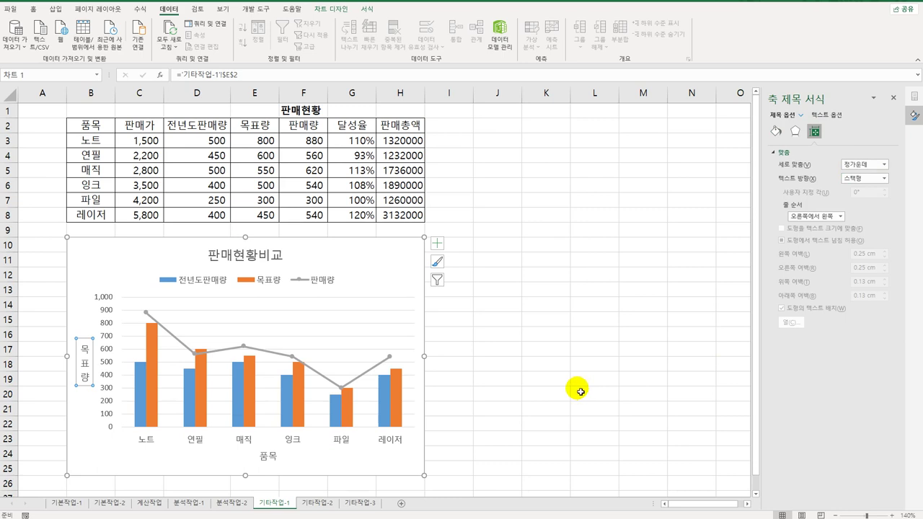
Add data labels to the chart's 판매량 line series.
{"action": "left_click", "coordinate": [244, 347]}
{"action": "right_click", "coordinate": [244, 349]}
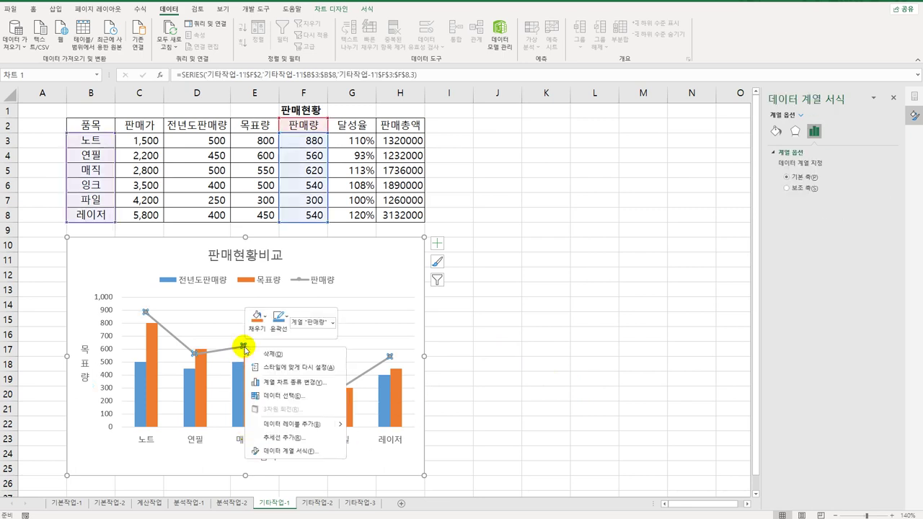
{"action": "left_click", "coordinate": [292, 425]}
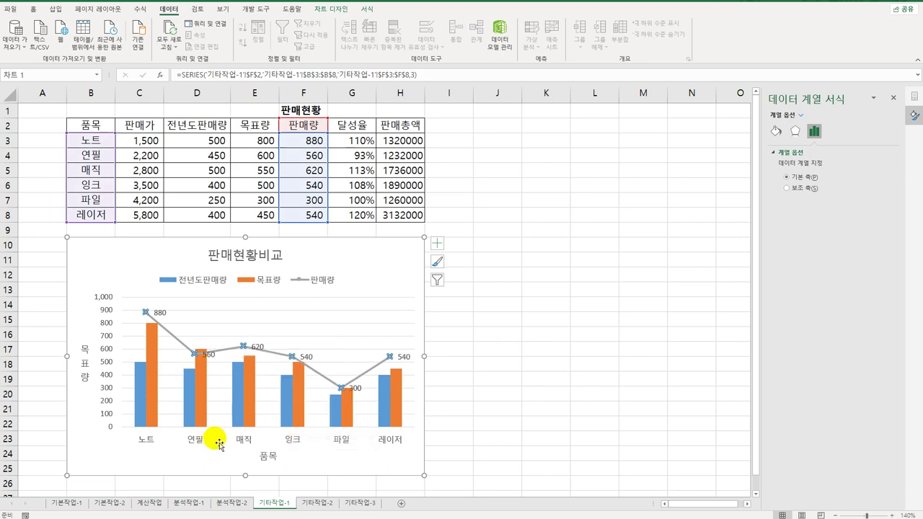
Set the column series' overlap (계열 겹치기) to 50% and gap width (간격 너비) to 100%.
{"action": "left_click", "coordinate": [250, 388]}
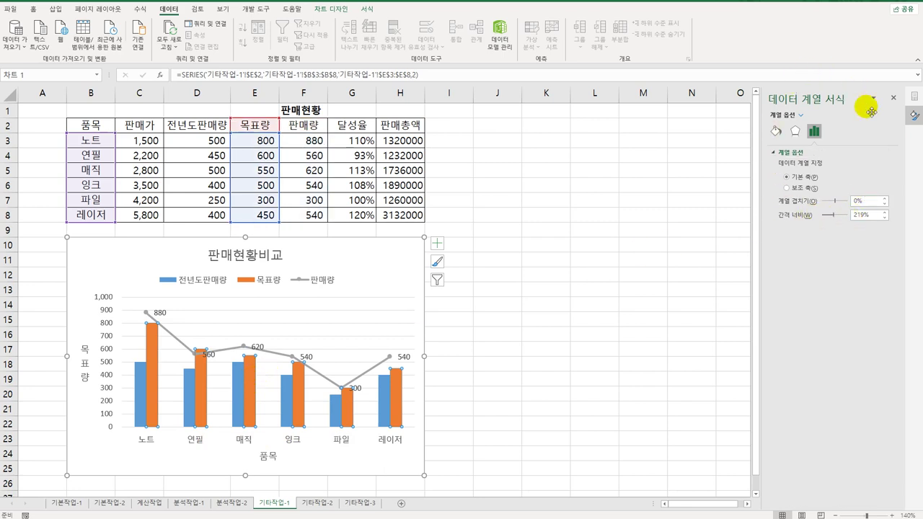
{"action": "double_click", "coordinate": [862, 202]}
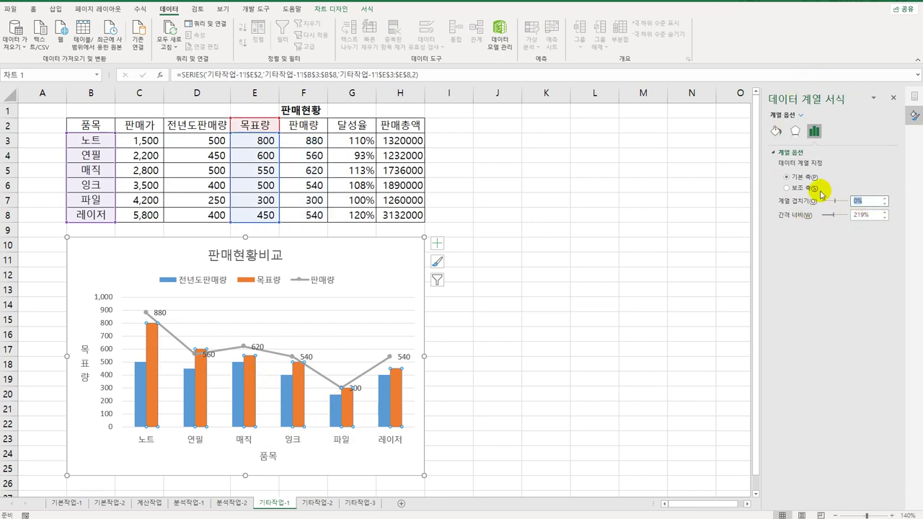
{"action": "type", "text": "50"}
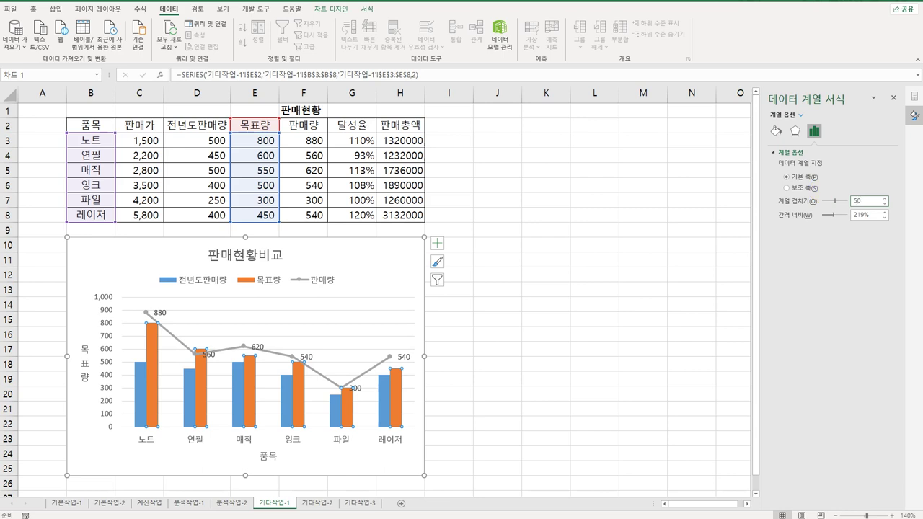
{"action": "key", "text": "Tab"}
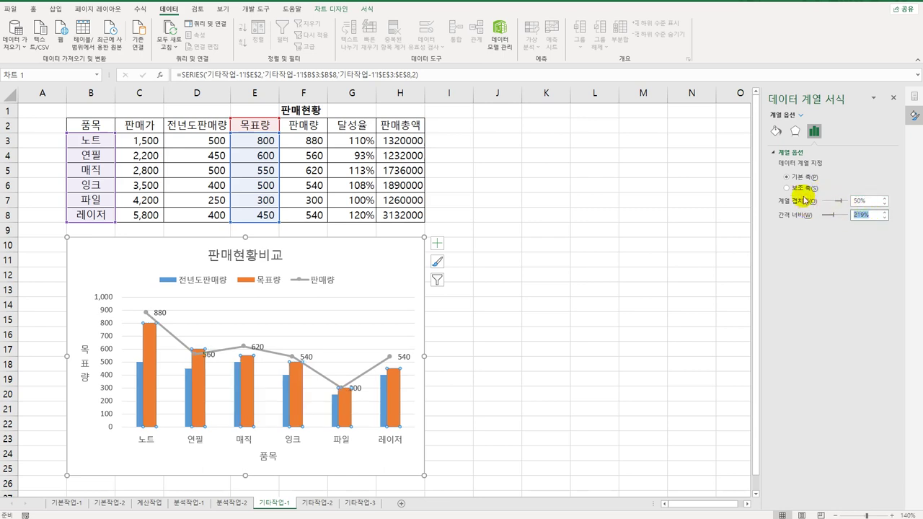
{"action": "type", "text": "100"}
{"action": "key", "text": "Return"}
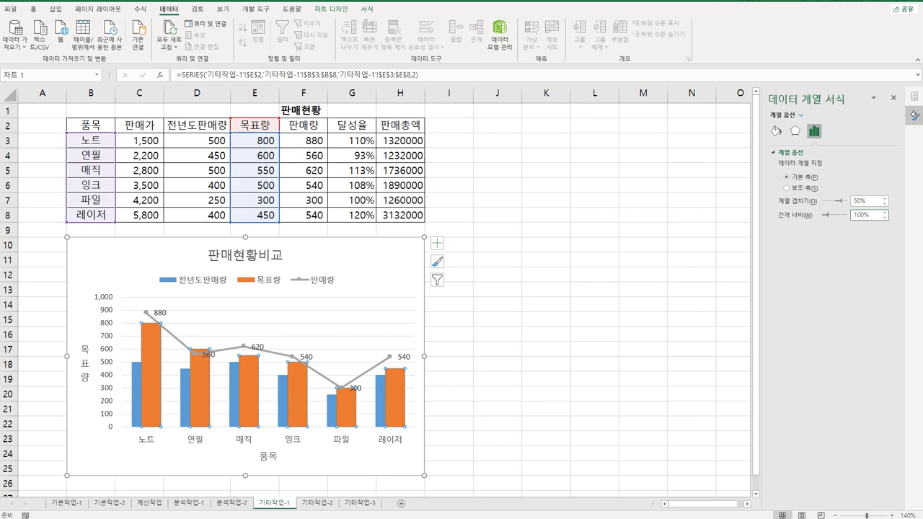
Set the vertical value axis minimum (최소값) to 200 and its major unit (기본) to 200.
{"action": "left_click", "coordinate": [101, 301]}
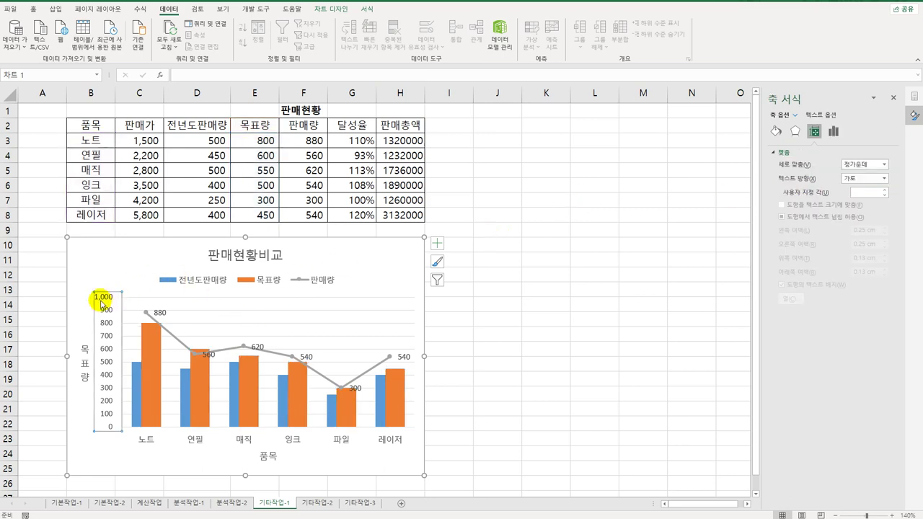
{"action": "left_click", "coordinate": [834, 131]}
{"action": "double_click", "coordinate": [835, 176]}
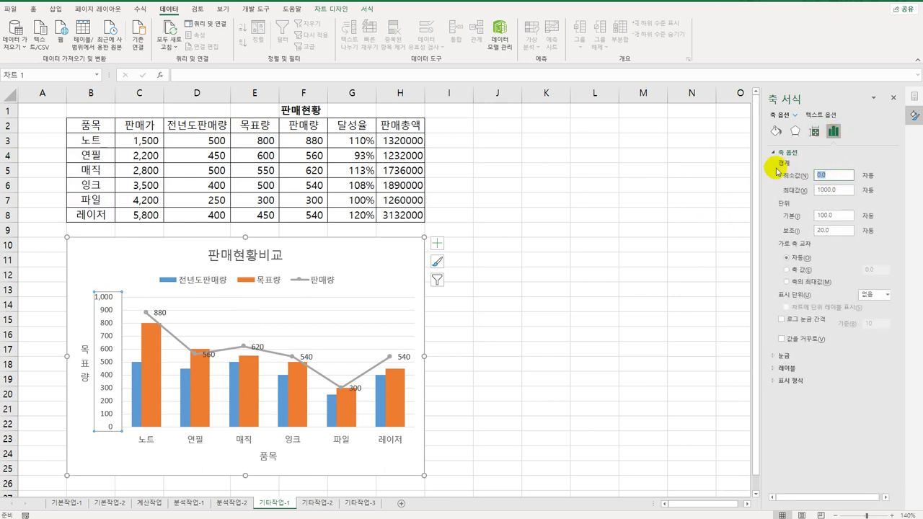
{"action": "type", "text": "200"}
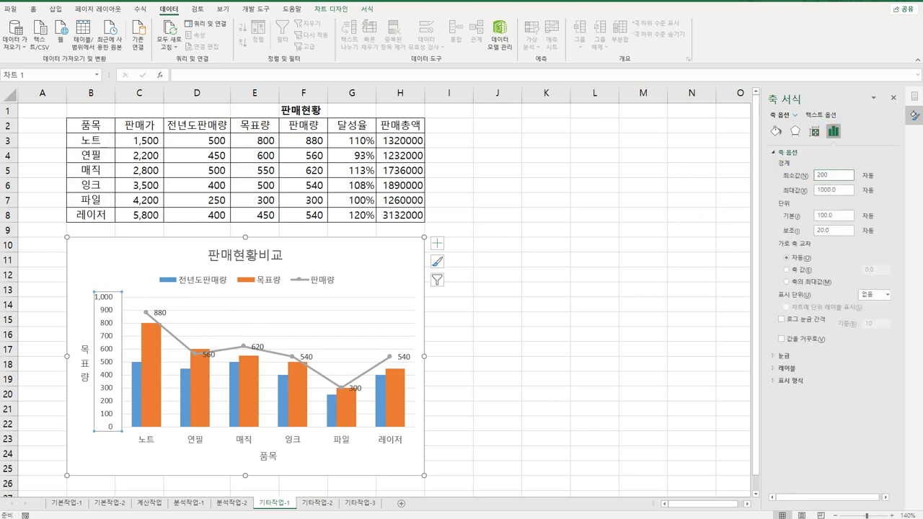
{"action": "double_click", "coordinate": [833, 215]}
{"action": "type", "text": "200"}
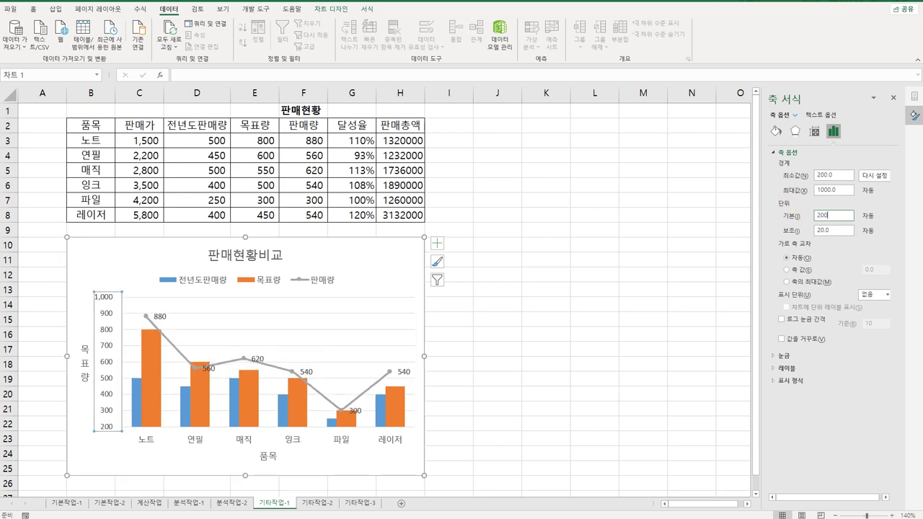
{"action": "key", "text": "Return"}
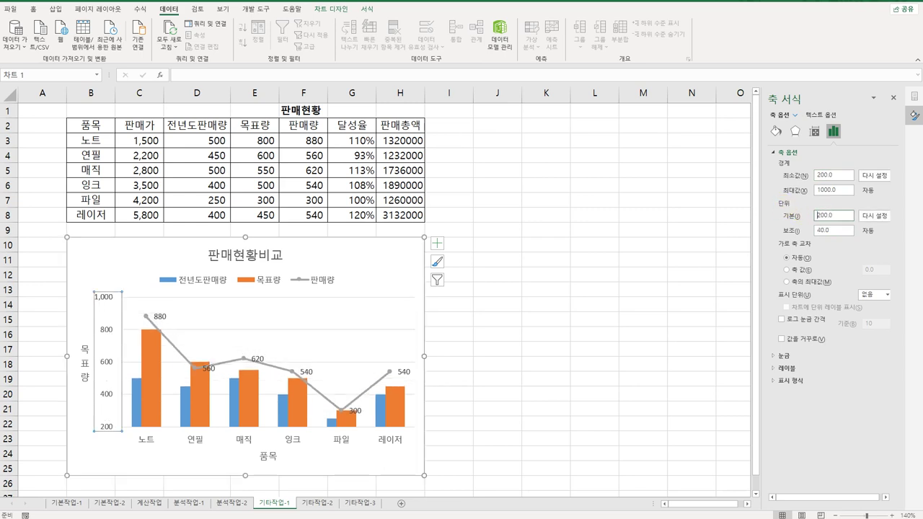
Give the chart area's border rounded corners (둥근 모서리).
{"action": "left_click", "coordinate": [394, 257]}
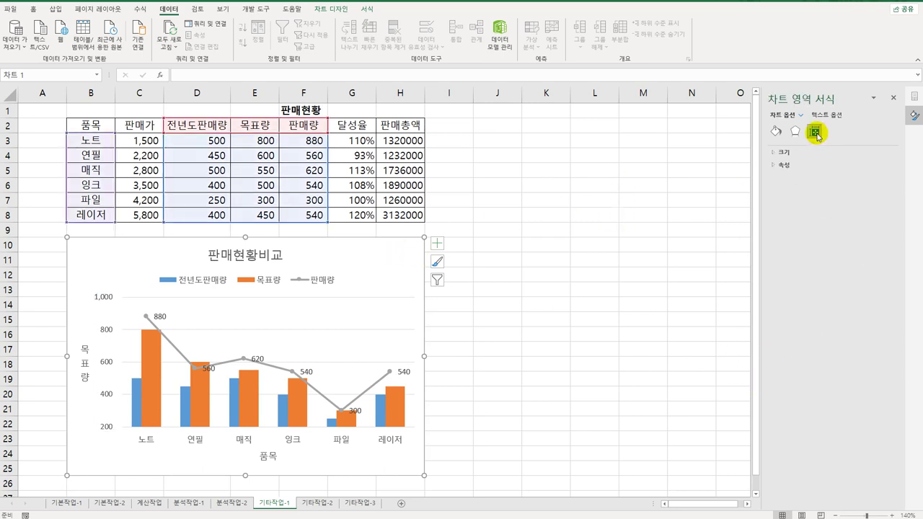
{"action": "left_click", "coordinate": [776, 132]}
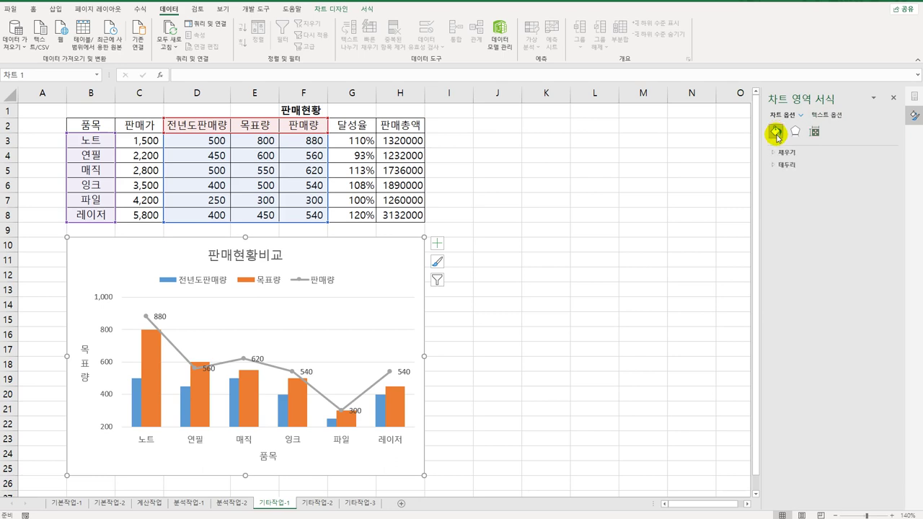
{"action": "left_click", "coordinate": [785, 166]}
{"action": "left_click", "coordinate": [809, 394]}
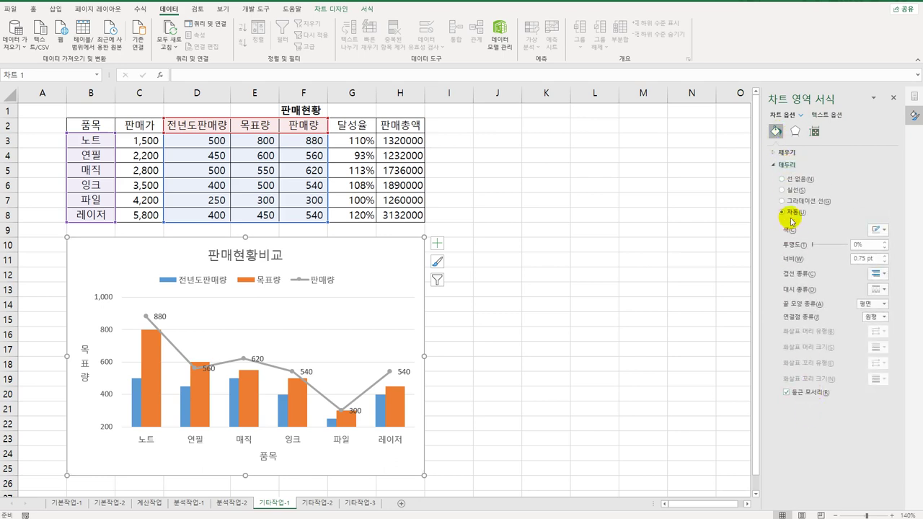
Apply the outer (바깥쪽) shadow preset offset to the lower right to the chart area, and deselect the chart.
{"action": "left_click", "coordinate": [795, 131]}
{"action": "left_click", "coordinate": [799, 154]}
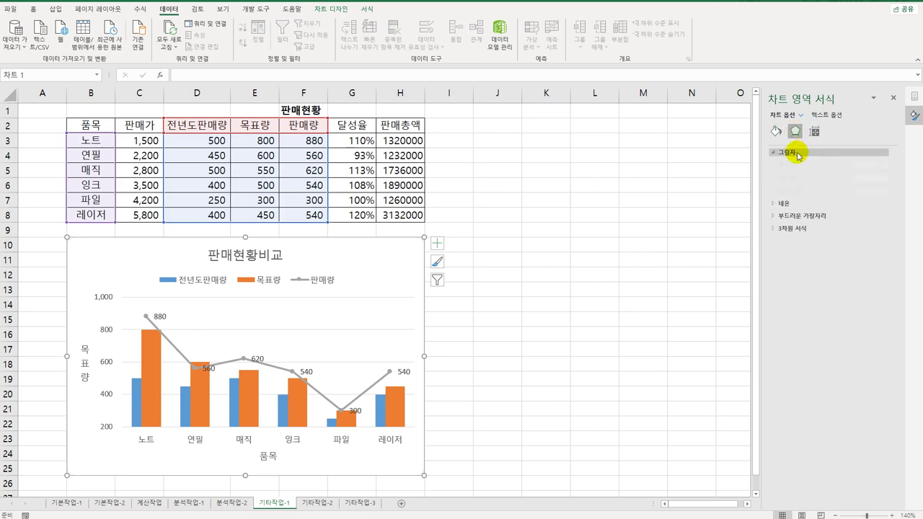
{"action": "left_click", "coordinate": [882, 167]}
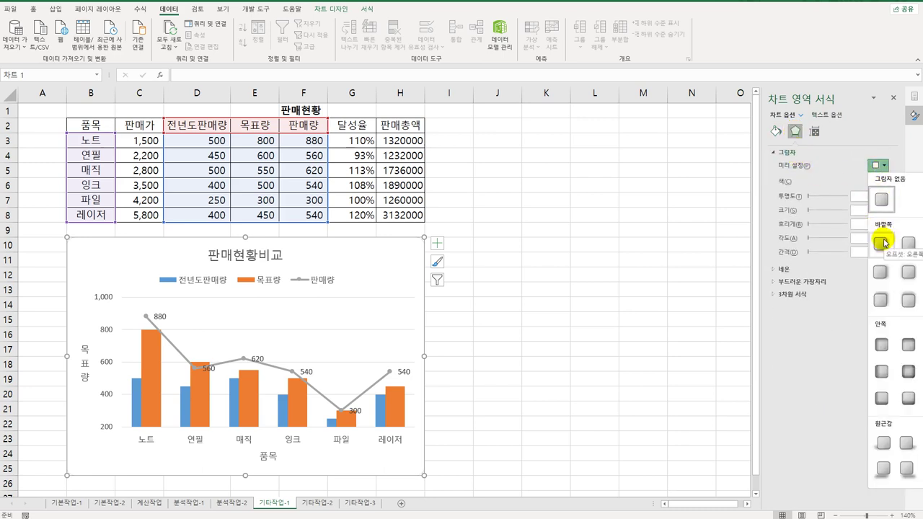
{"action": "left_click", "coordinate": [883, 242]}
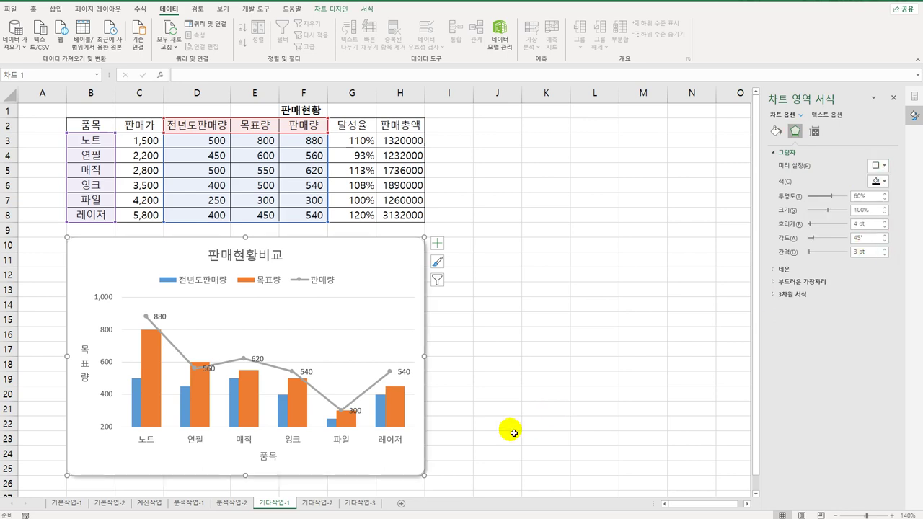
{"action": "left_click", "coordinate": [536, 436]}
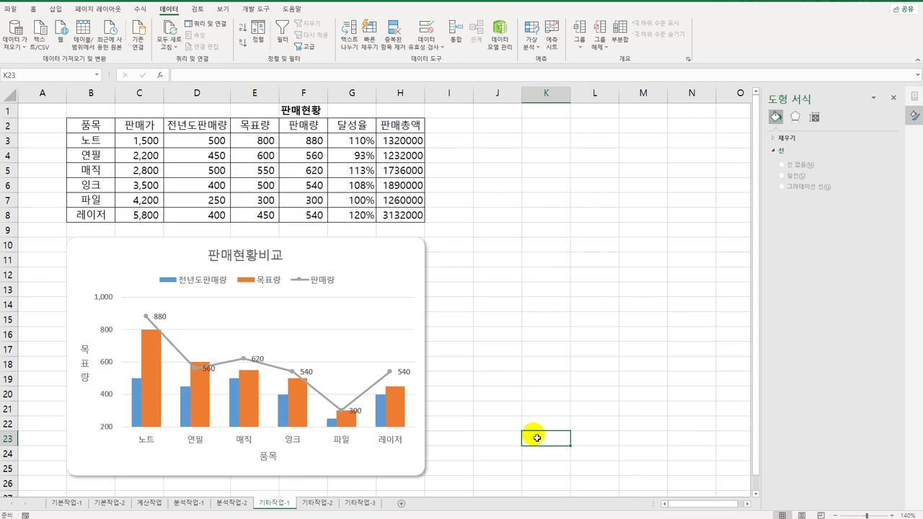
On the 기타작업-2 sheet, draw a form-control button covering cells F2:G3.
{"action": "left_click", "coordinate": [318, 503]}
{"action": "left_click", "coordinate": [307, 335]}
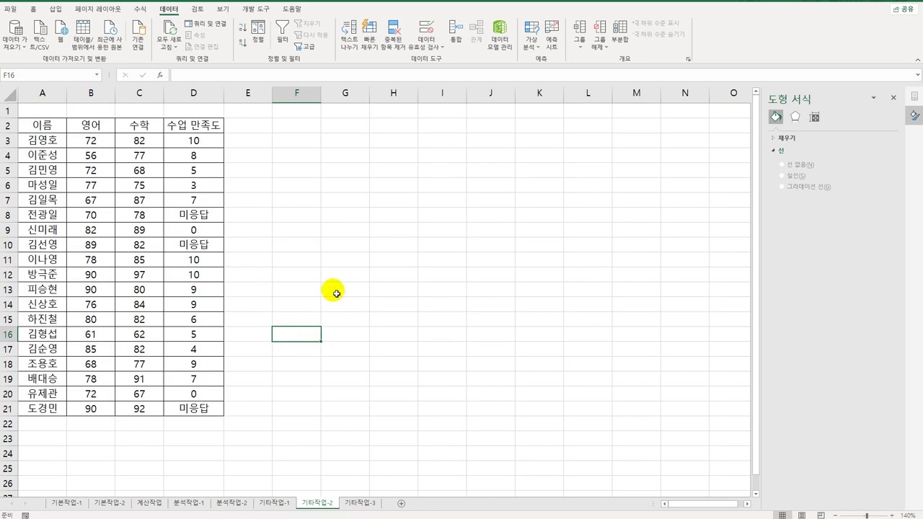
{"action": "left_click", "coordinate": [256, 10]}
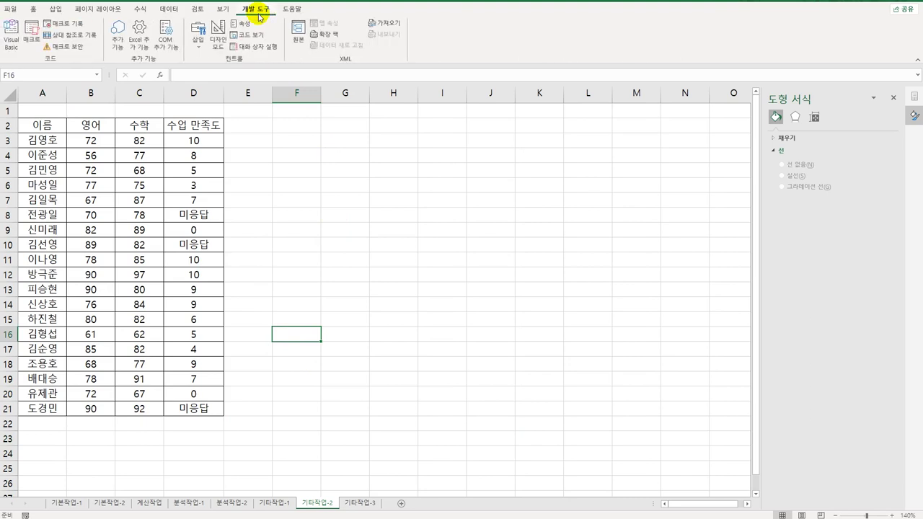
{"action": "left_click", "coordinate": [196, 36]}
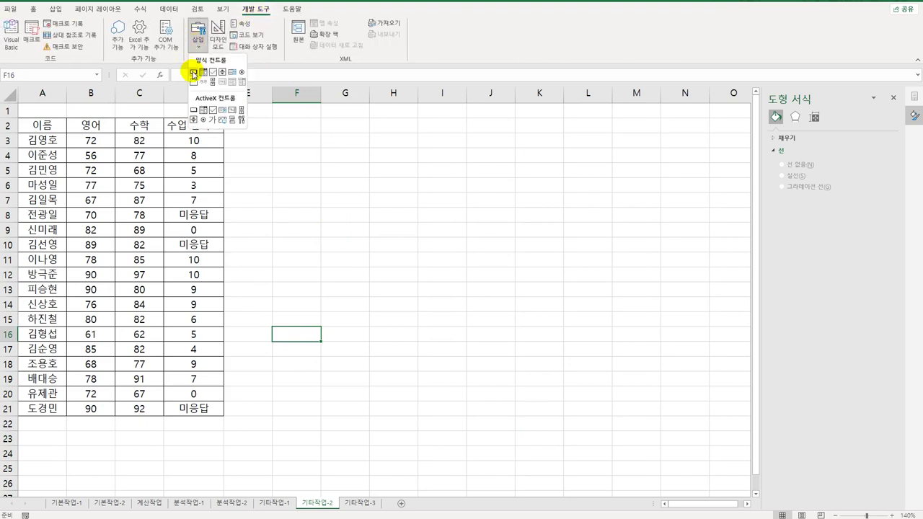
{"action": "left_click", "coordinate": [194, 72]}
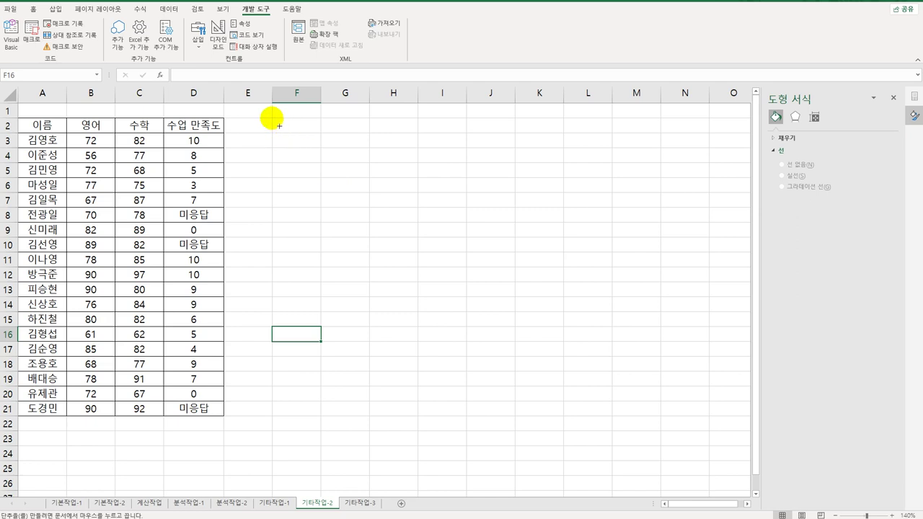
{"action": "left_click_drag", "start_coordinate": [278, 126], "coordinate": [355, 152]}
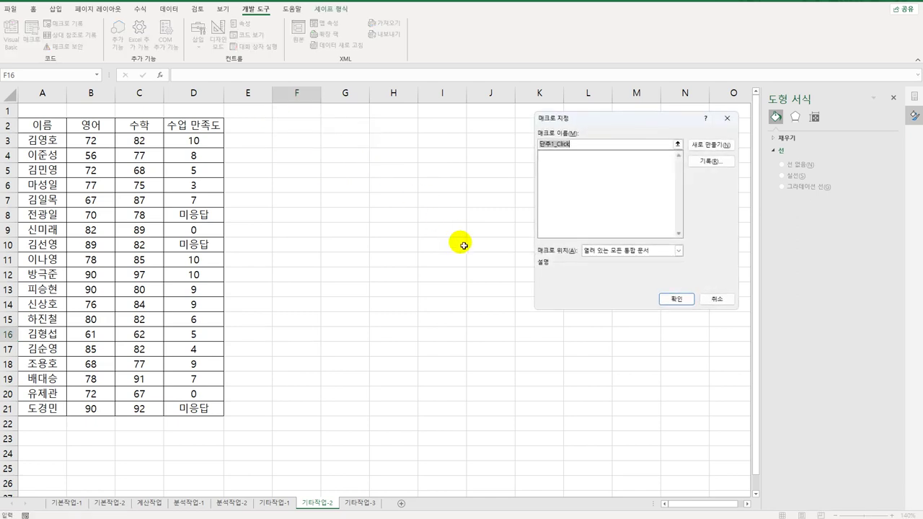
Name the button's macro 만족도 and start recording it in the current workbook.
{"action": "left_click_drag", "start_coordinate": [619, 122], "coordinate": [398, 144]}
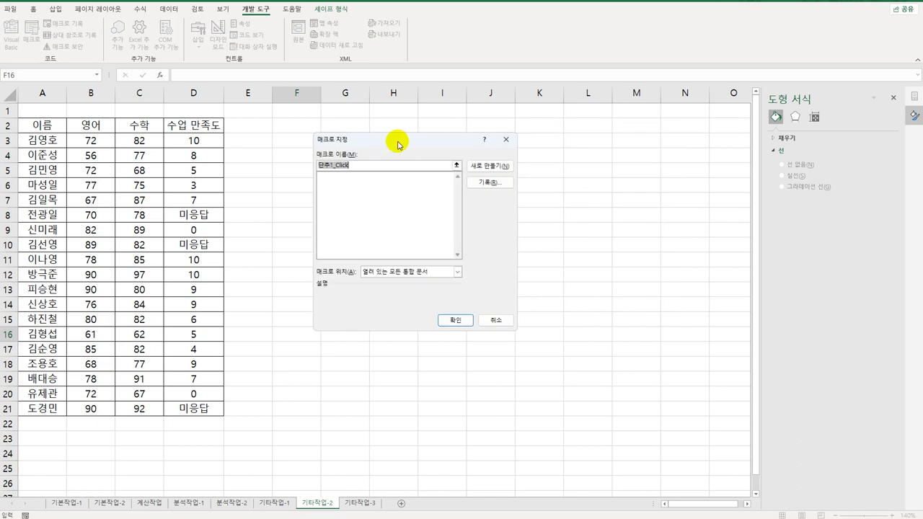
{"action": "type", "text": "ㄹㄹ"}
{"action": "key", "text": "BackSpace"}
{"action": "key", "text": "BackSpace"}
{"action": "type", "text": "만족도"}
{"action": "left_click", "coordinate": [500, 181]}
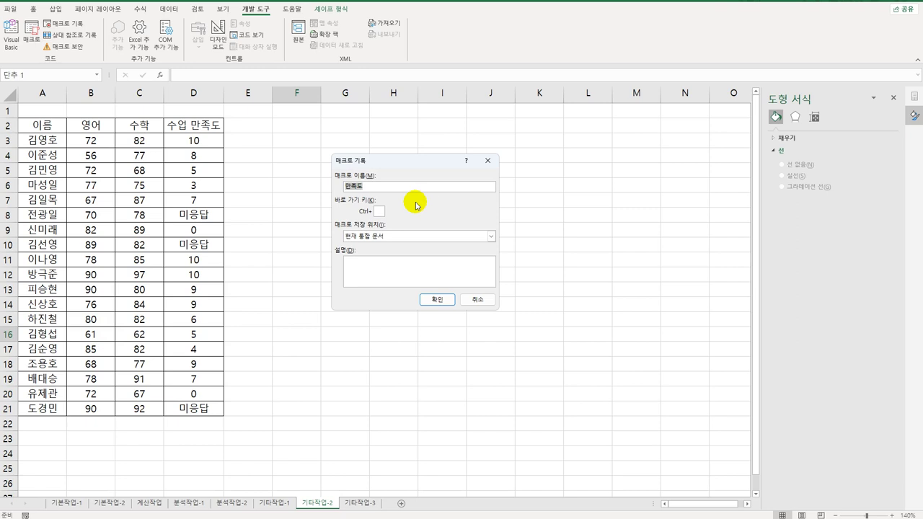
{"action": "left_click", "coordinate": [442, 299]}
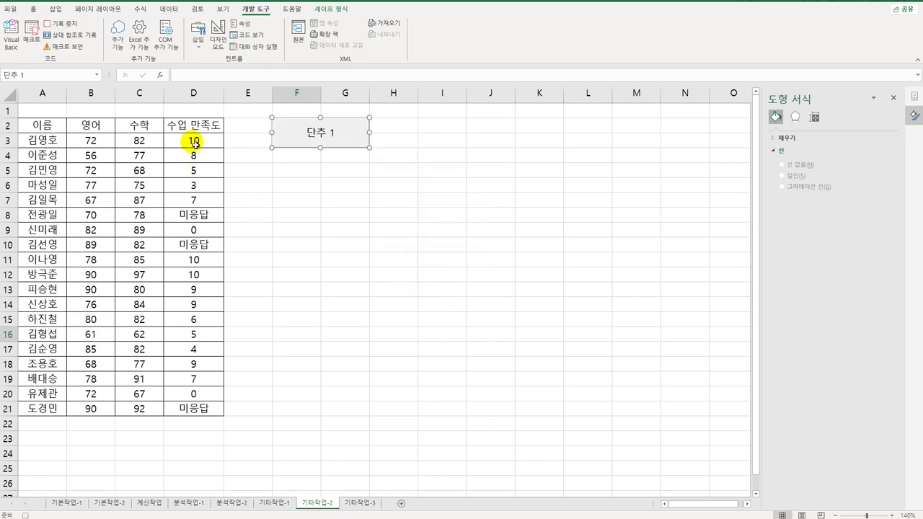
Begin a custom (사용자 지정) number format for D3:D21 with the blue condition [파랑][>=9].
{"action": "left_click_drag", "start_coordinate": [193, 140], "coordinate": [205, 408]}
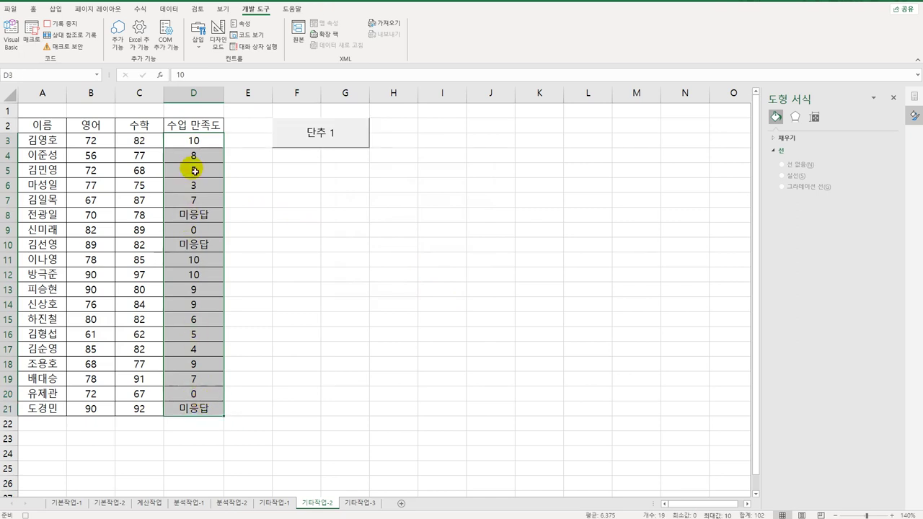
{"action": "right_click", "coordinate": [210, 138]}
{"action": "left_click", "coordinate": [278, 361]}
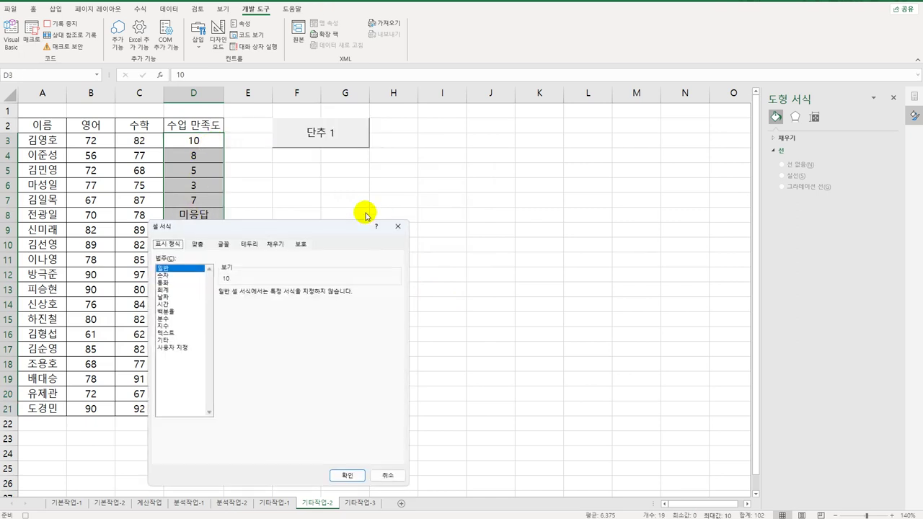
{"action": "left_click_drag", "start_coordinate": [362, 220], "coordinate": [505, 180]}
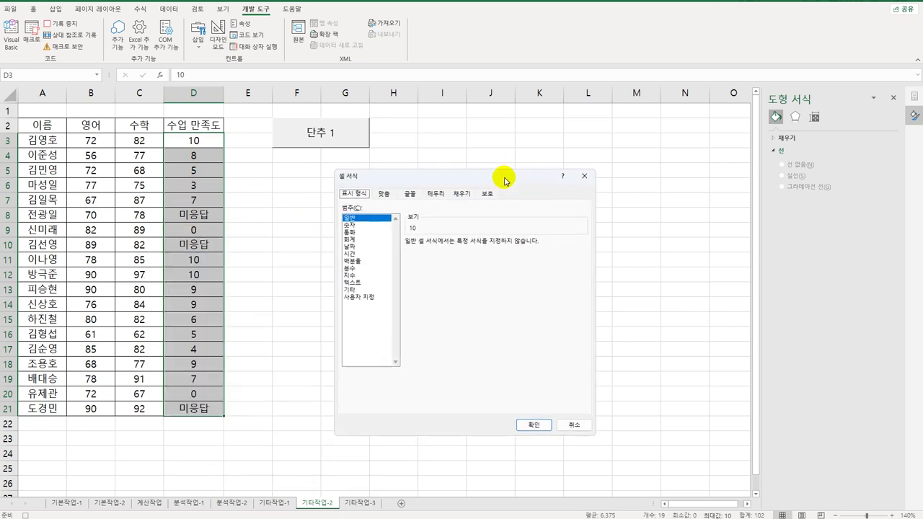
{"action": "left_click", "coordinate": [361, 297]}
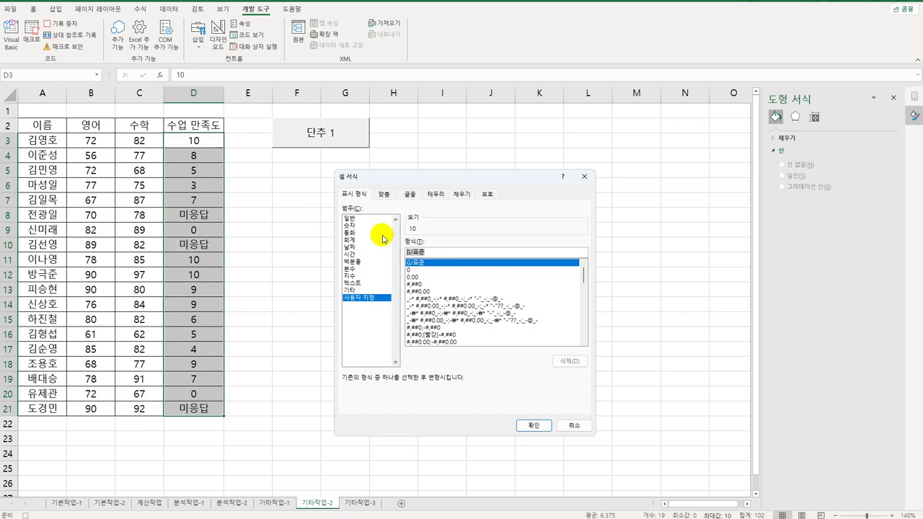
{"action": "key", "text": "BackSpace"}
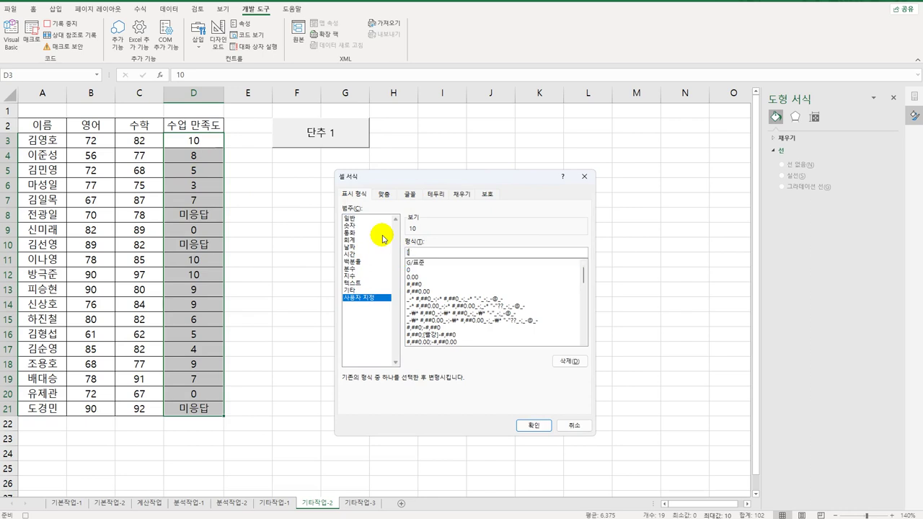
{"action": "type", "text": "[파랑][>=9]"}
Complete the format's first section with the quoted ♣ symbol and two-digit code, "♣"00;.
{"action": "type", "text": "\"ㅁ"}
{"action": "key", "text": "Hangul_Hanja"}
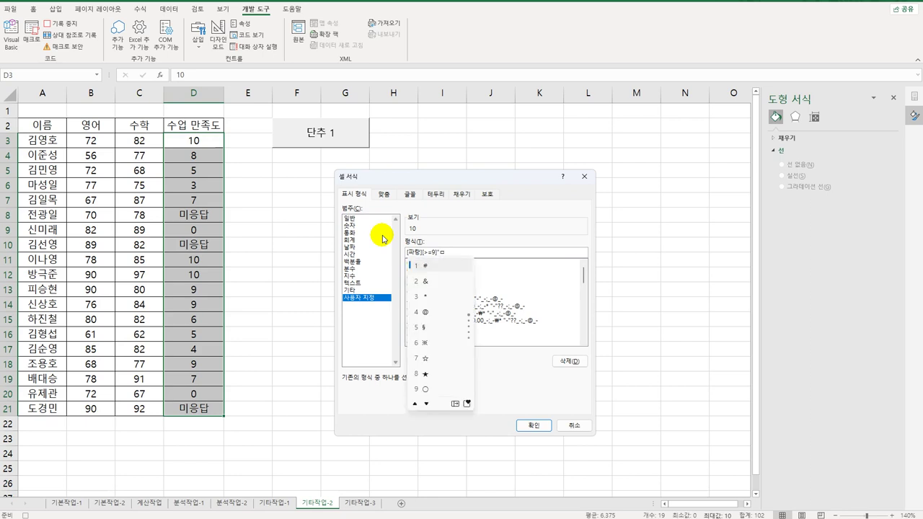
{"action": "left_click", "coordinate": [465, 403]}
{"action": "left_click", "coordinate": [570, 373]}
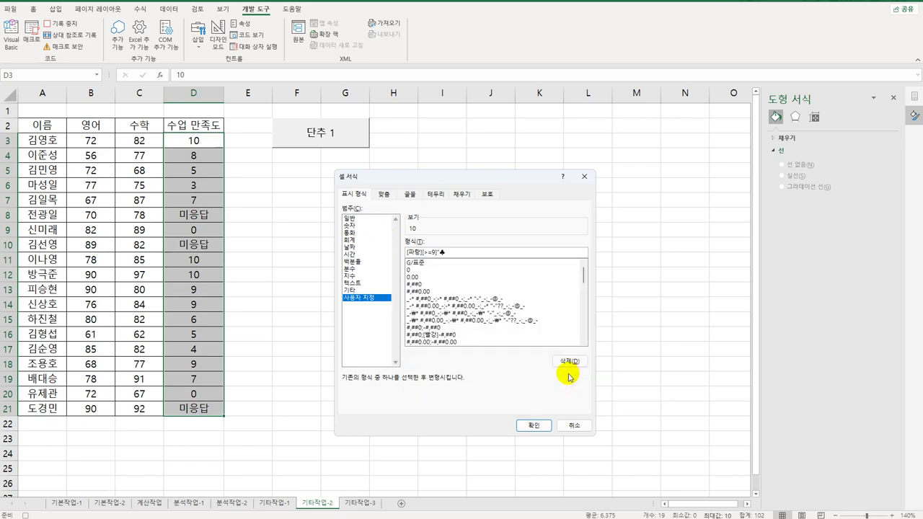
{"action": "type", "text": "\""}
{"action": "type", "text": "00;"}
Add a second section to the number format that shows ※ for zero values, [=0]"※";.
{"action": "type", "text": "[=0]\"ㅁ"}
{"action": "key", "text": "Hangul_Hanja"}
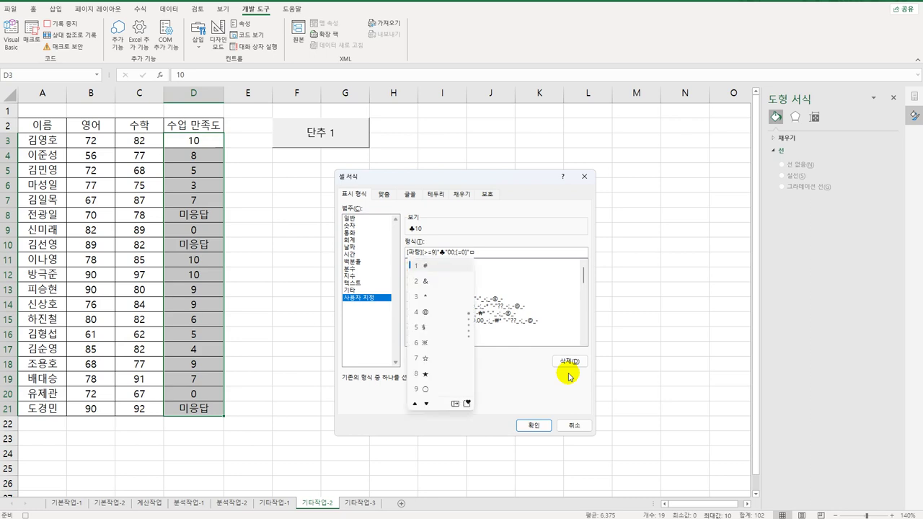
{"action": "key", "text": "Return"}
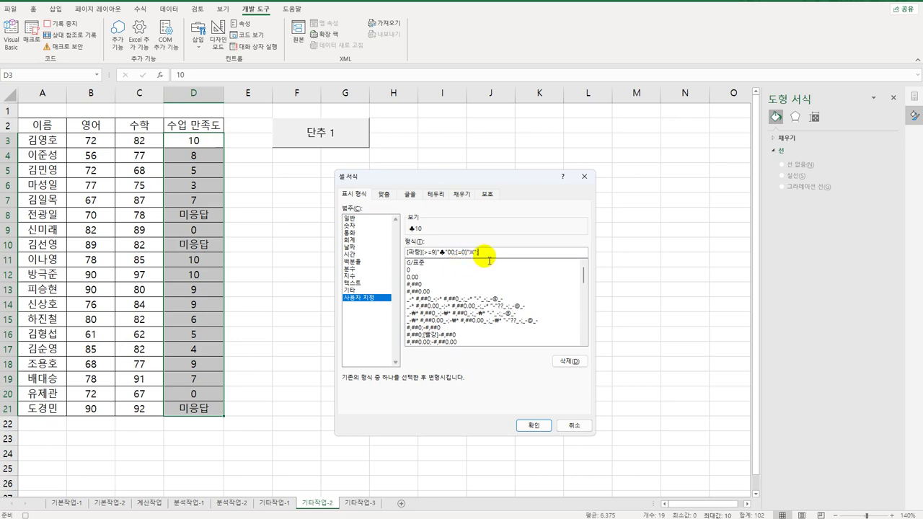
{"action": "left_click_drag", "start_coordinate": [489, 260], "coordinate": [474, 265]}
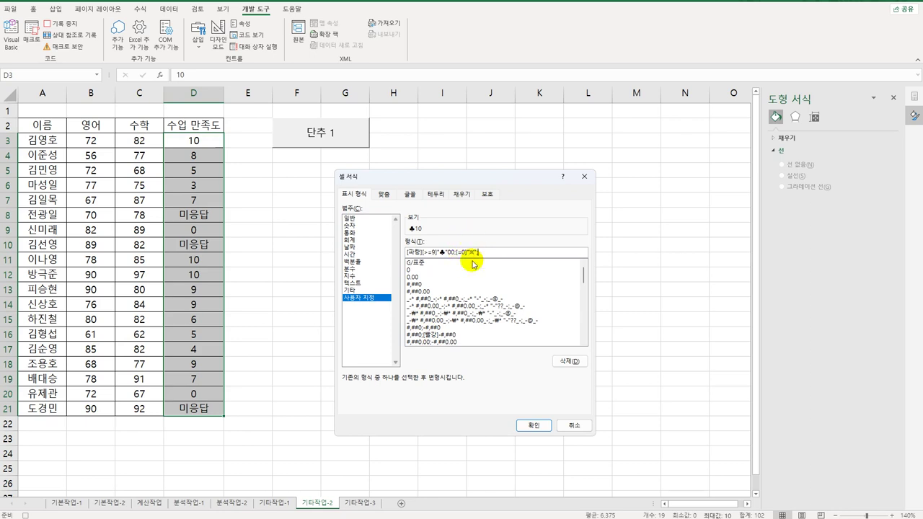
{"action": "key", "text": "Right"}
{"action": "type", "text": ";"}
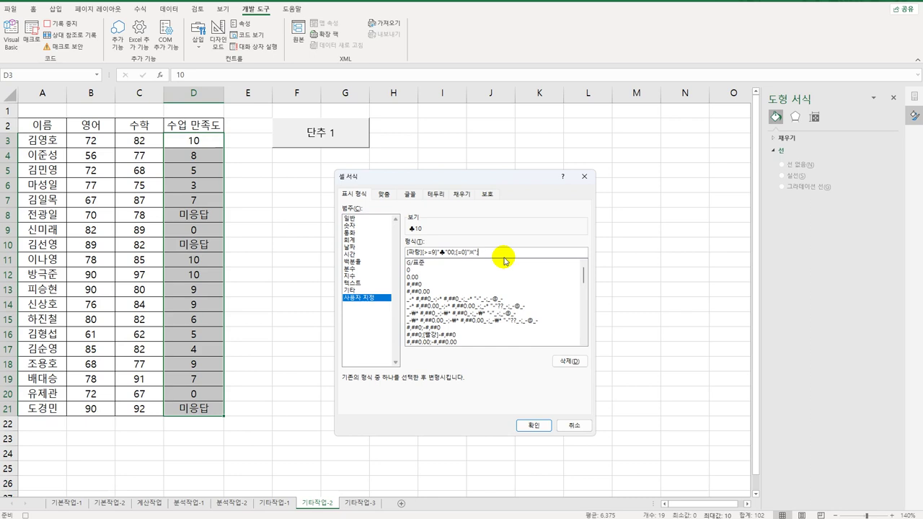
Finish the number format with 00;[빨강]@ for other numbers and red text, and apply it to D3:D21.
{"action": "type", "text": "00"}
{"action": "type", "text": ";"}
{"action": "type", "text": "빨강]@"}
{"action": "left_click", "coordinate": [532, 426]}
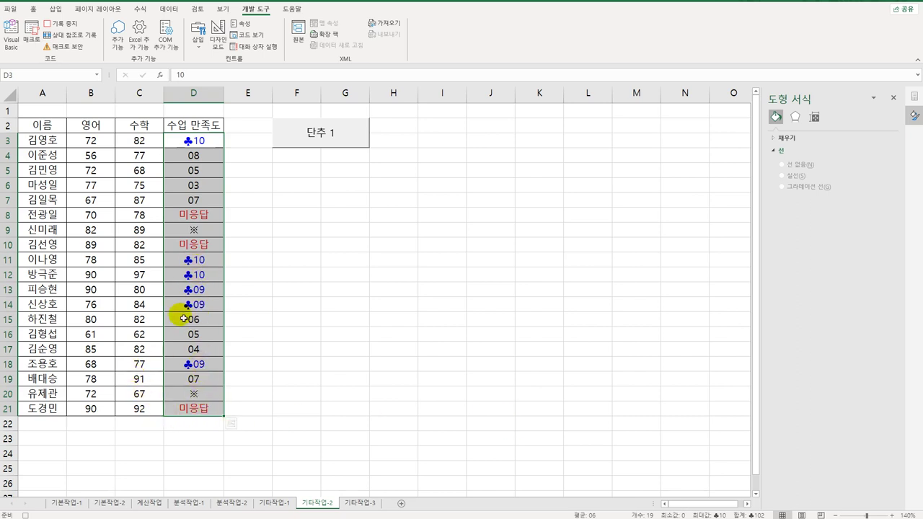
Stop recording the macro and relabel the button on F2:G3 as 만족도.
{"action": "left_click", "coordinate": [208, 412]}
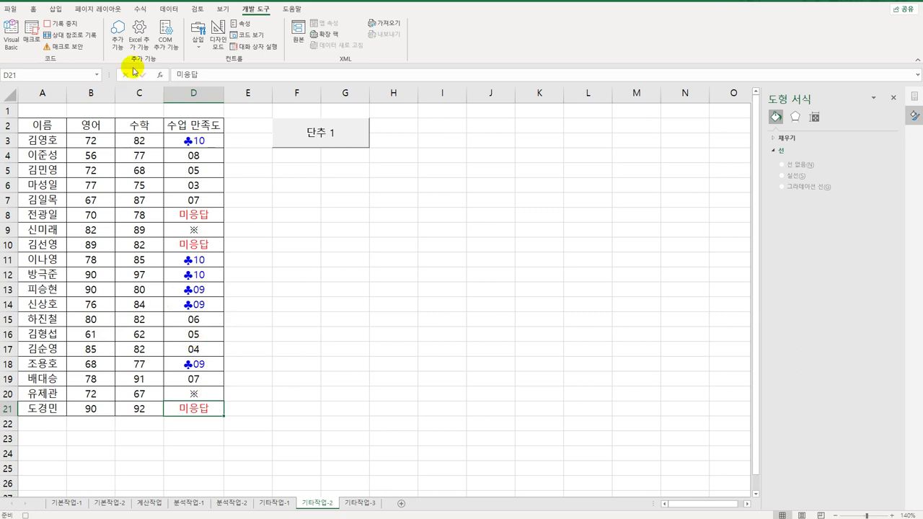
{"action": "left_click", "coordinate": [62, 23]}
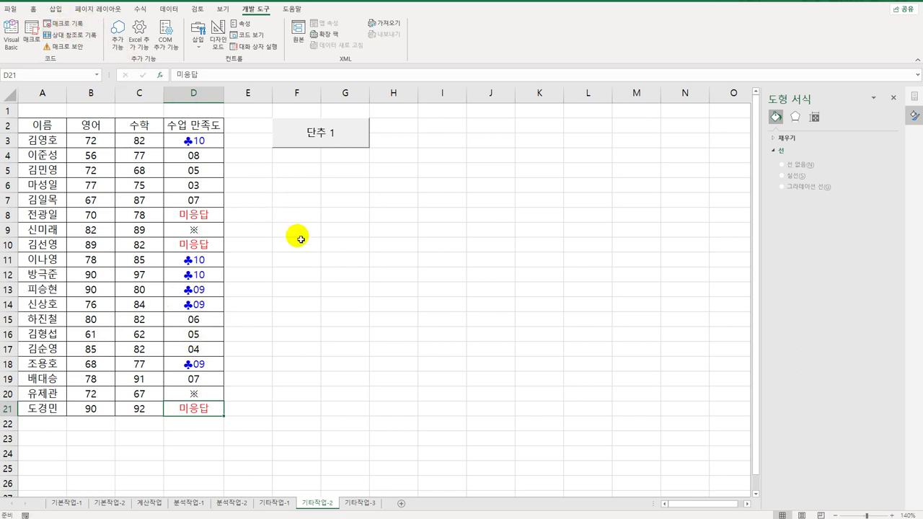
{"action": "right_click", "coordinate": [356, 141]}
{"action": "left_click", "coordinate": [393, 183]}
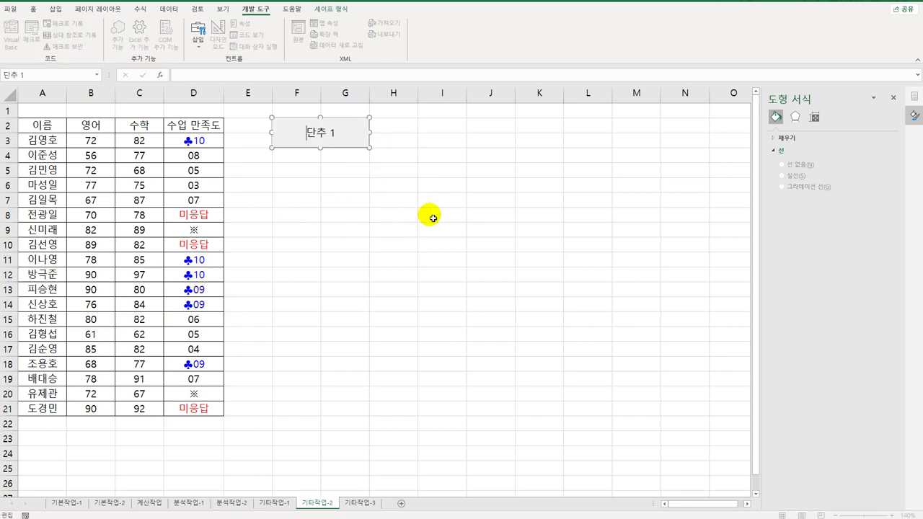
{"action": "key", "text": "ctrl+a"}
{"action": "type", "text": "만족도"}
{"action": "left_click", "coordinate": [424, 212]}
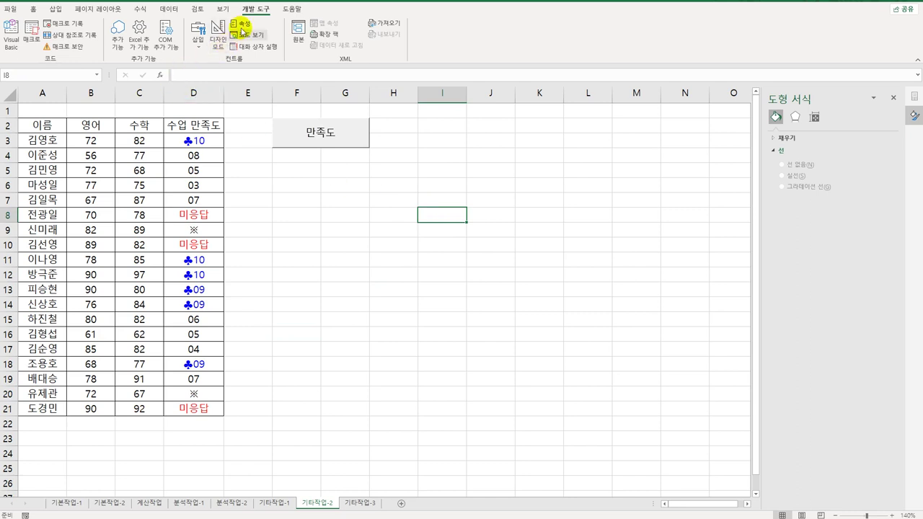
Draw a second form-control button over F5:G6 and start recording a macro named 아이콘_별 for it.
{"action": "left_click", "coordinate": [200, 49]}
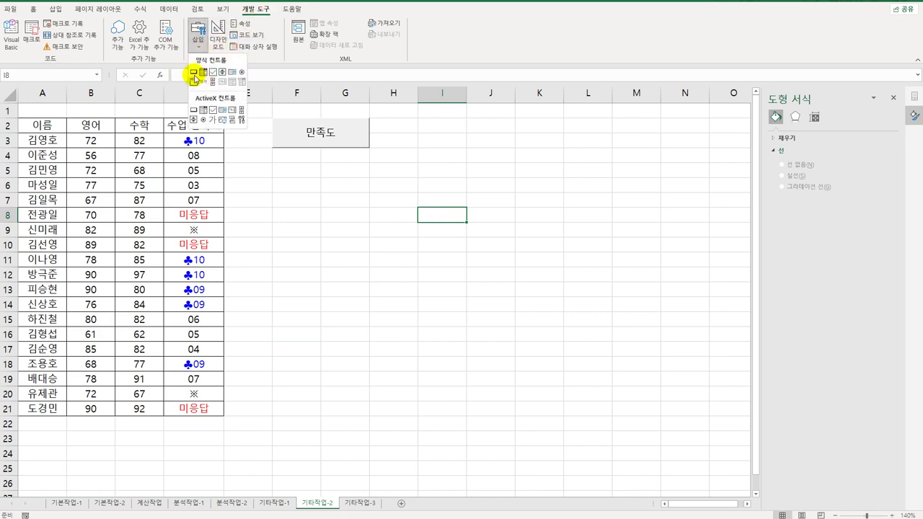
{"action": "left_click", "coordinate": [193, 70]}
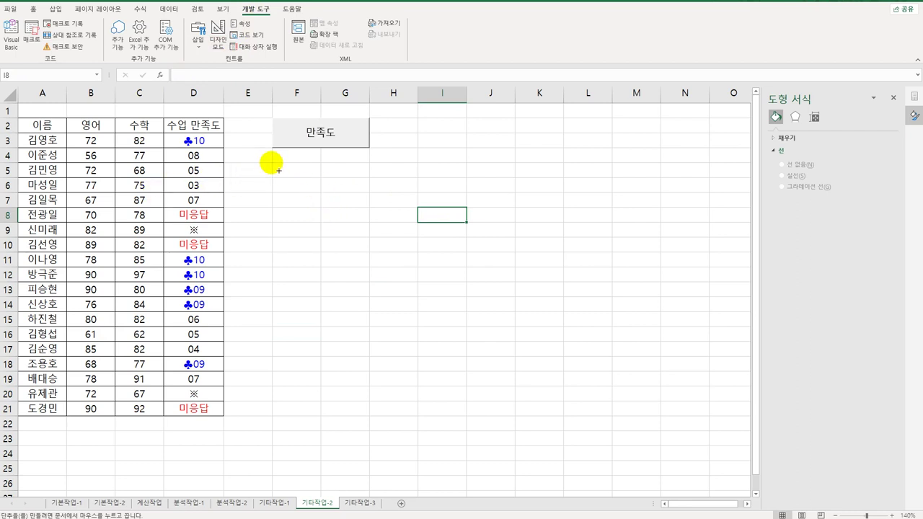
{"action": "left_click_drag", "start_coordinate": [274, 162], "coordinate": [366, 193]}
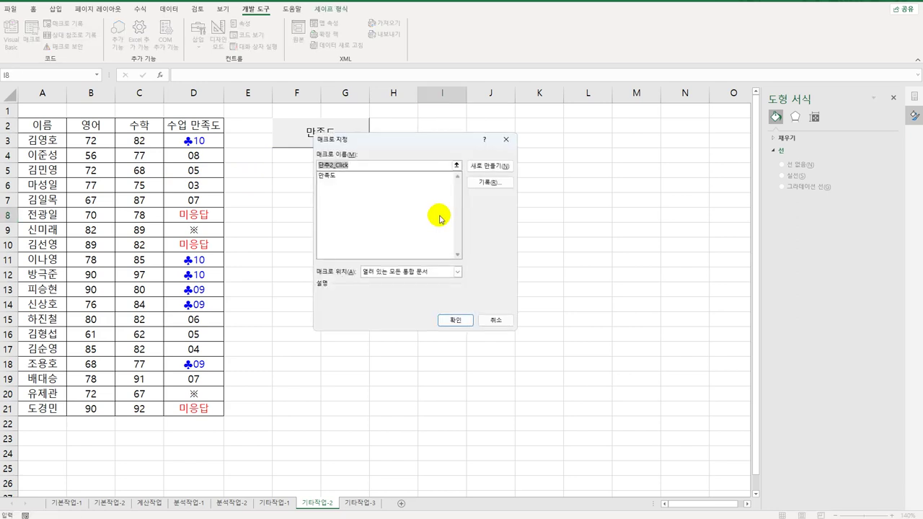
{"action": "type", "text": "아이콘_별"}
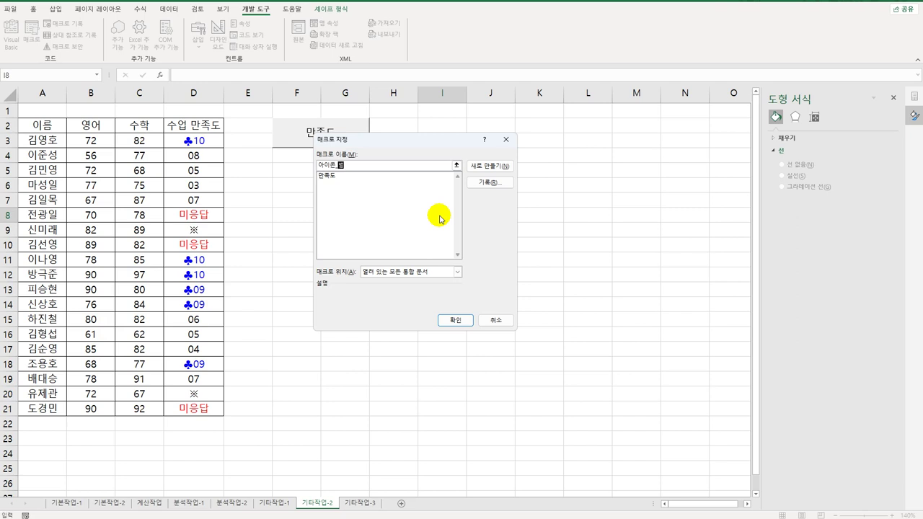
{"action": "left_click", "coordinate": [491, 183]}
{"action": "left_click", "coordinate": [437, 303]}
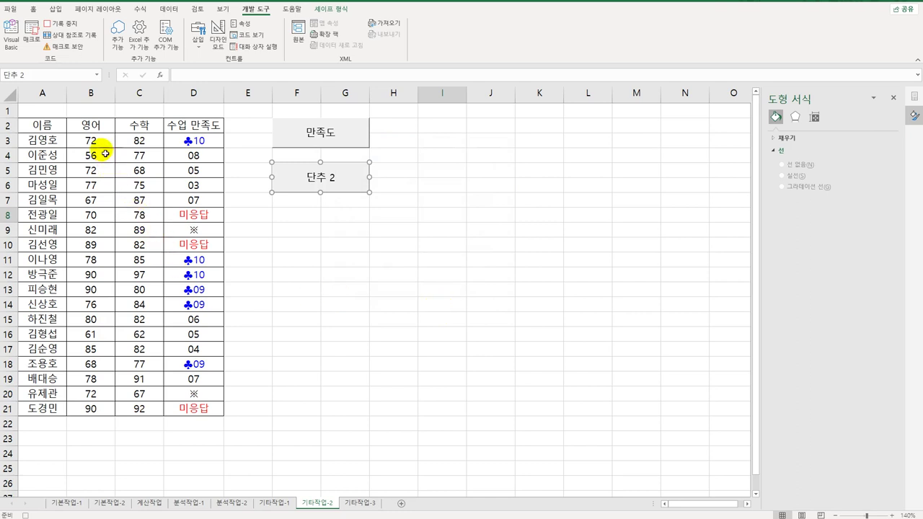
Start a new conditional formatting rule for B3:B21 using an icon set with the 3 stars style.
{"action": "left_click_drag", "start_coordinate": [95, 144], "coordinate": [106, 409]}
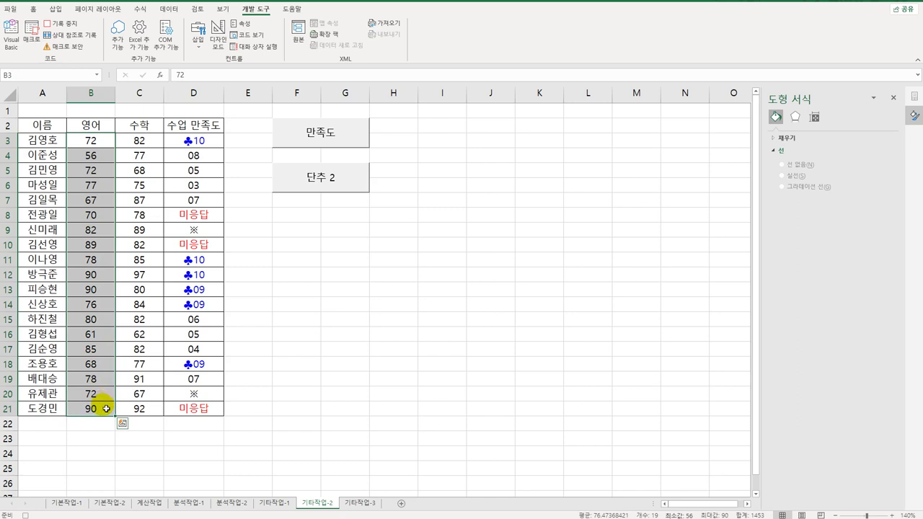
{"action": "left_click", "coordinate": [33, 10]}
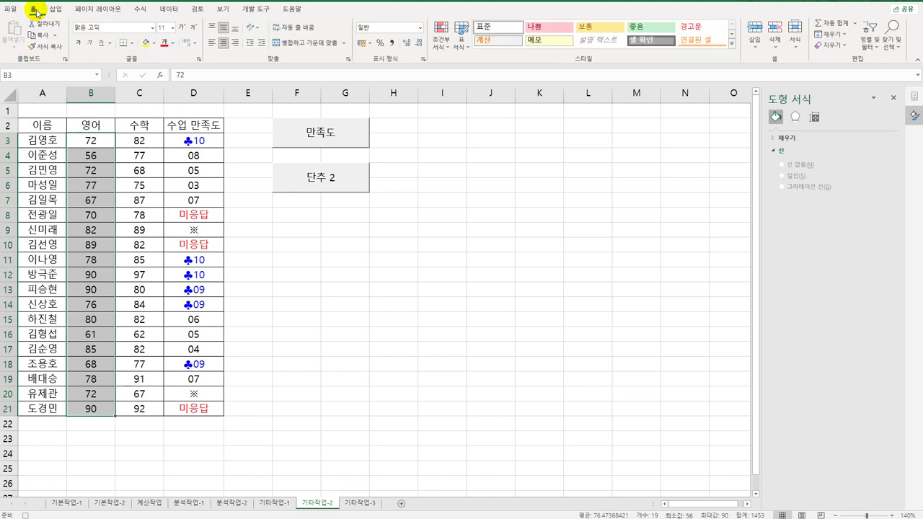
{"action": "left_click", "coordinate": [440, 40]}
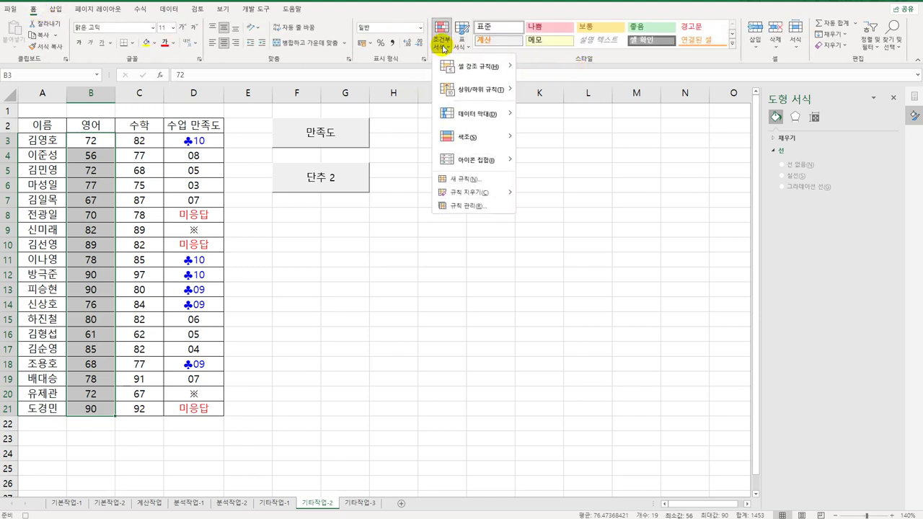
{"action": "left_click", "coordinate": [476, 180]}
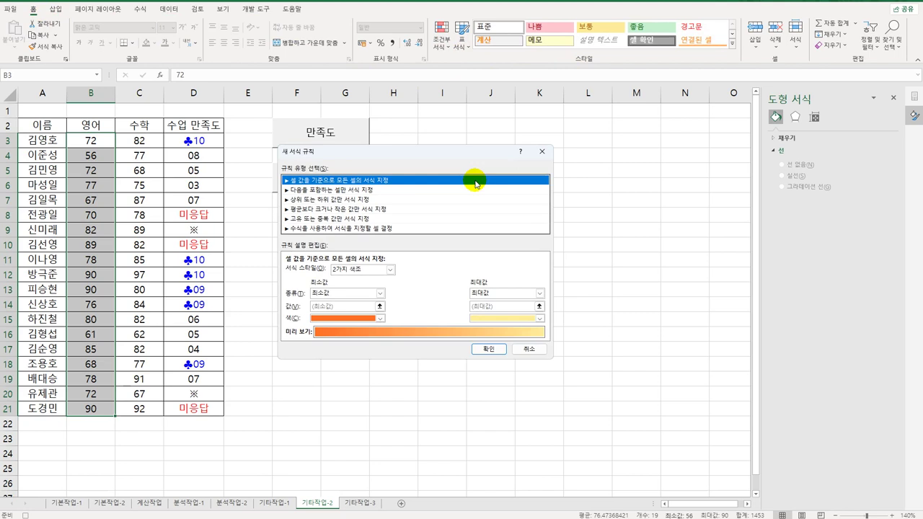
{"action": "left_click", "coordinate": [356, 270]}
{"action": "left_click", "coordinate": [367, 307]}
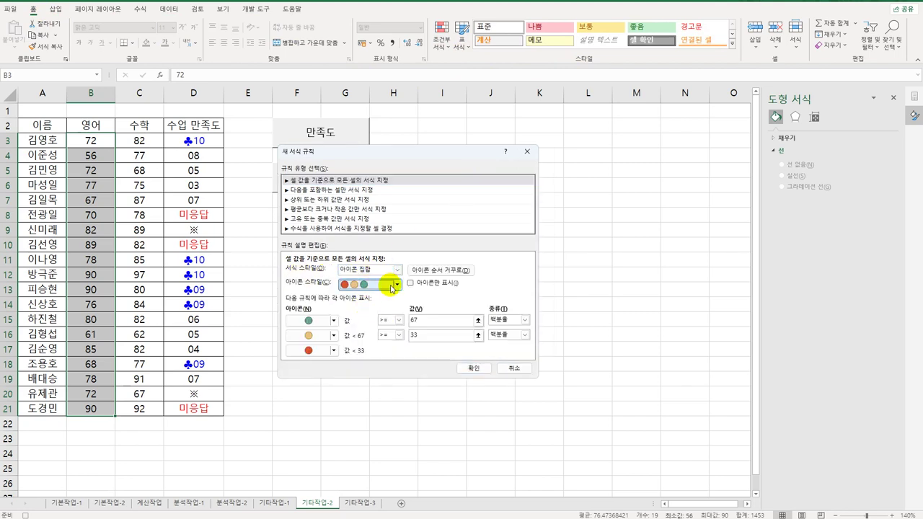
{"action": "left_click", "coordinate": [396, 284]}
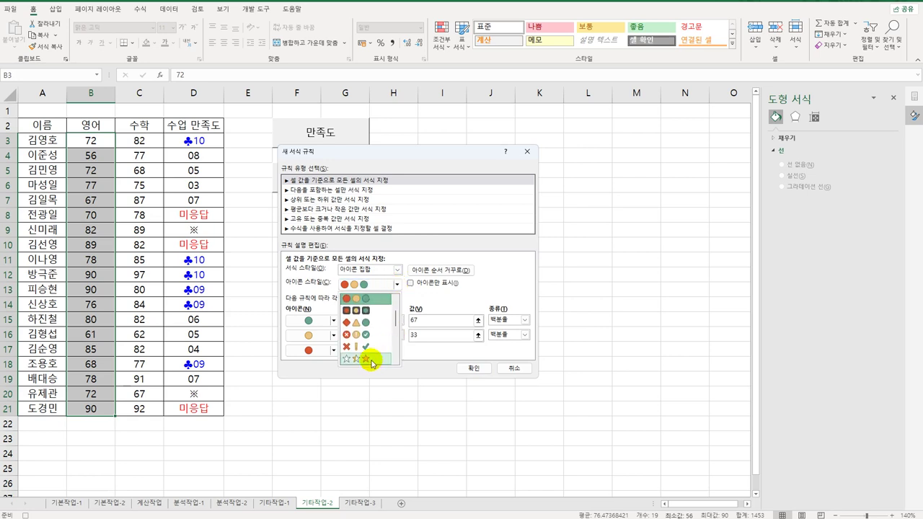
{"action": "left_click", "coordinate": [371, 360]}
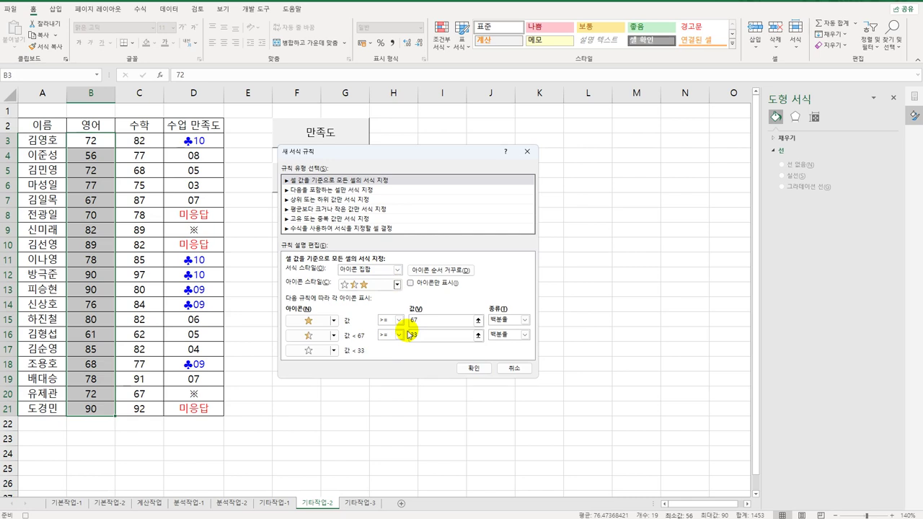
Set the star icon thresholds to number type with >= 90 for the full star and >= 80 for the half star, and apply the rule.
{"action": "left_click", "coordinate": [508, 321]}
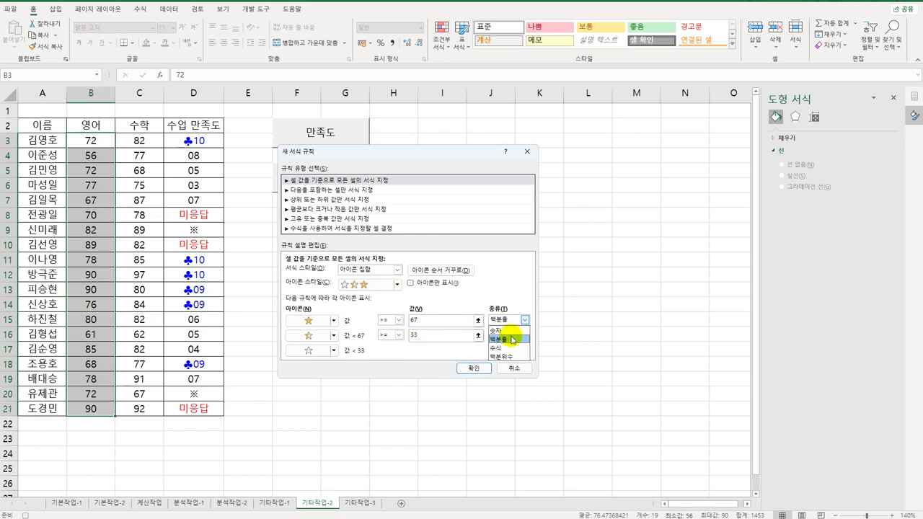
{"action": "left_click", "coordinate": [512, 333]}
{"action": "double_click", "coordinate": [432, 320]}
{"action": "key", "text": "BackSpace"}
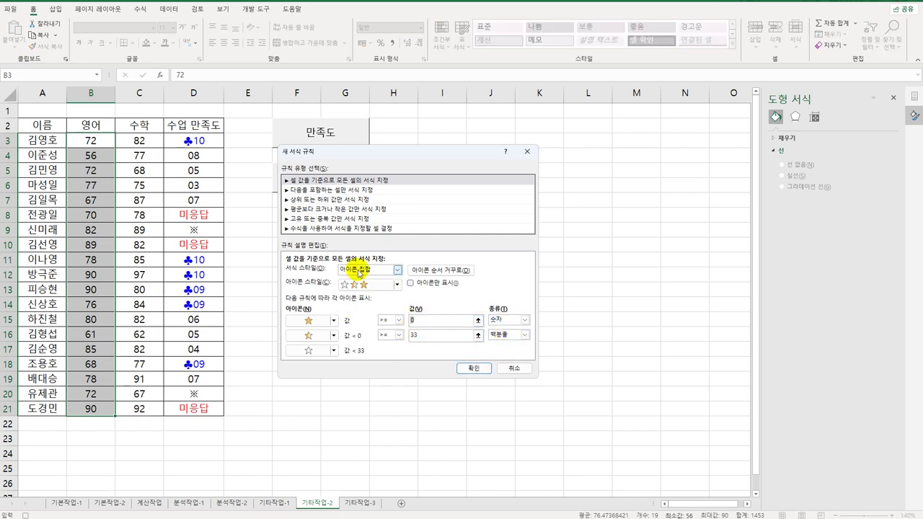
{"action": "type", "text": "90"}
{"action": "left_click", "coordinate": [526, 337]}
{"action": "left_click", "coordinate": [520, 346]}
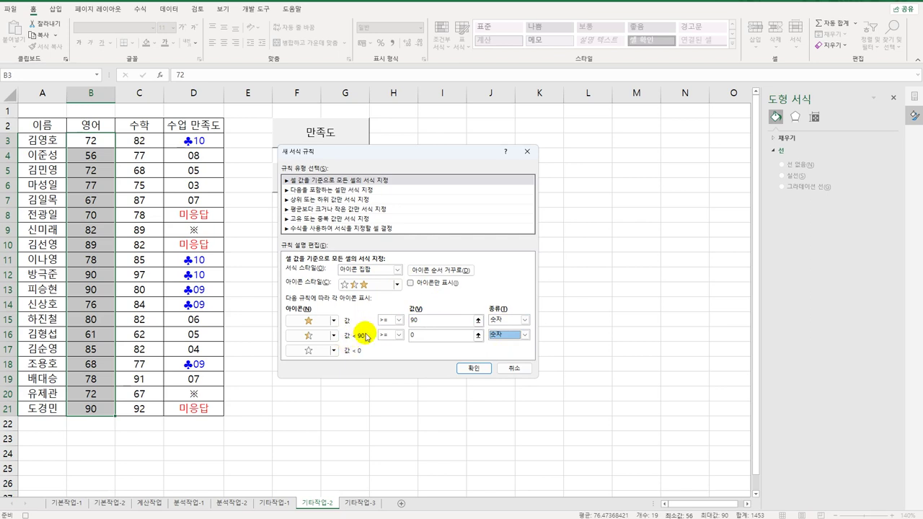
{"action": "left_click", "coordinate": [433, 335]}
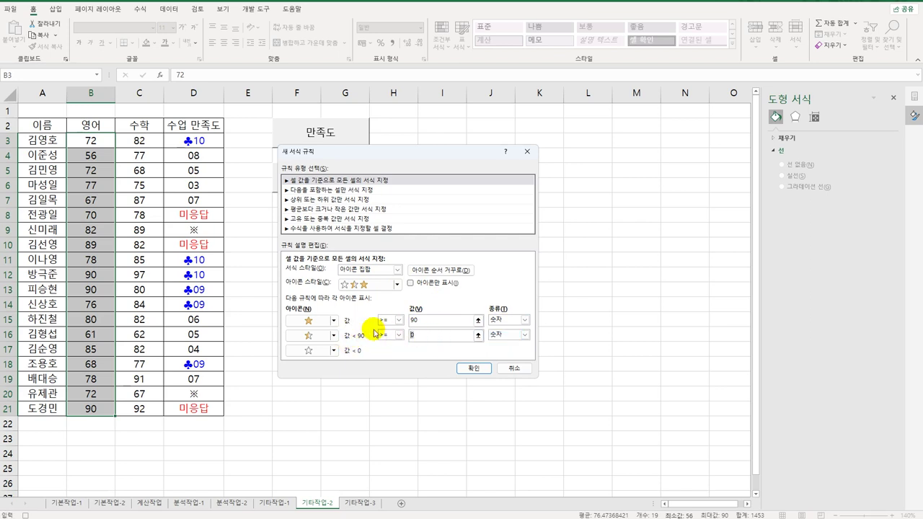
{"action": "type", "text": "80"}
{"action": "left_click", "coordinate": [306, 352]}
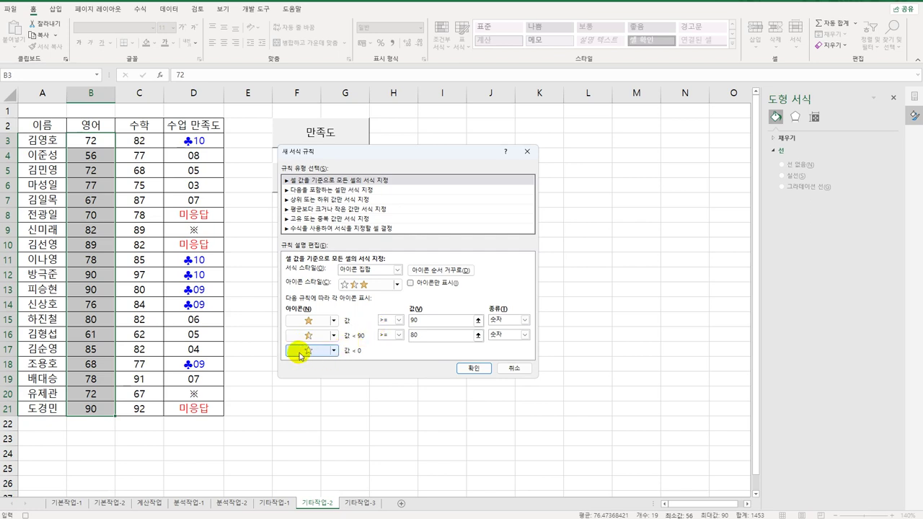
{"action": "left_click", "coordinate": [488, 369]}
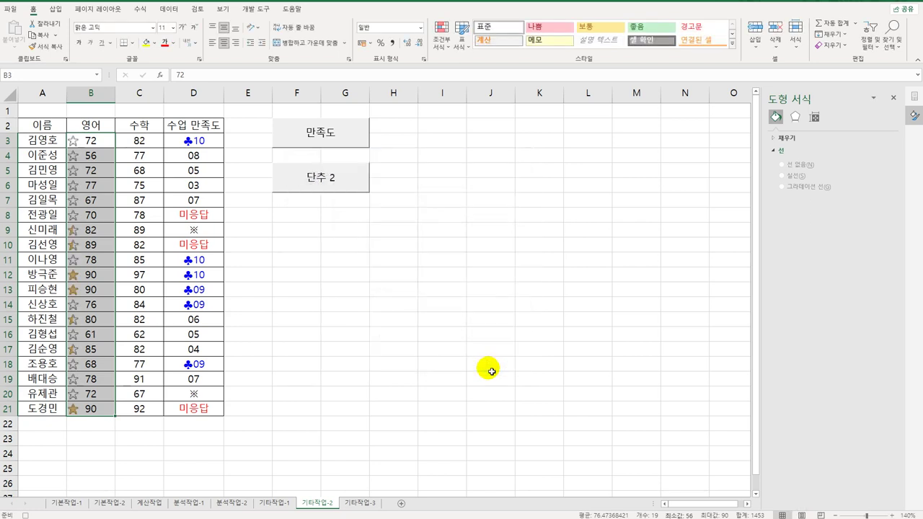
Stop recording the macro and relabel the button on F5:G6 as 아이콘_별.
{"action": "left_click", "coordinate": [101, 411]}
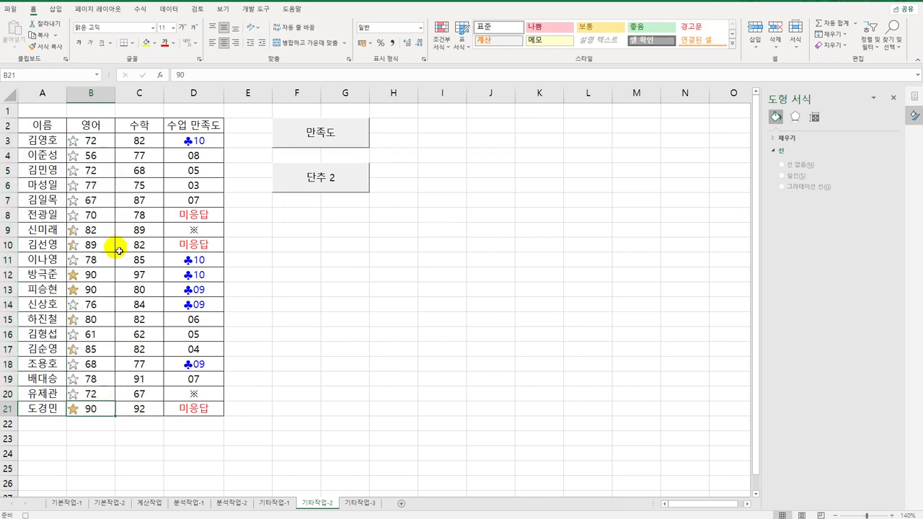
{"action": "left_click", "coordinate": [256, 9]}
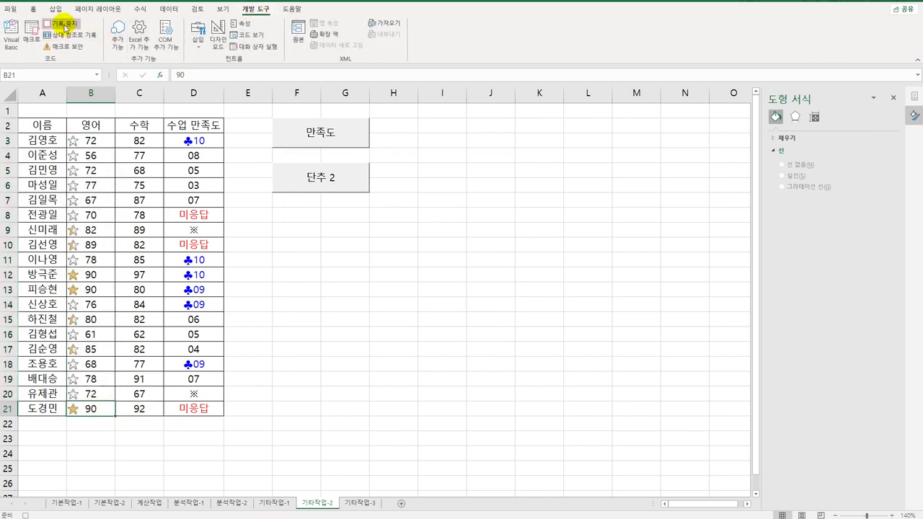
{"action": "left_click", "coordinate": [62, 23]}
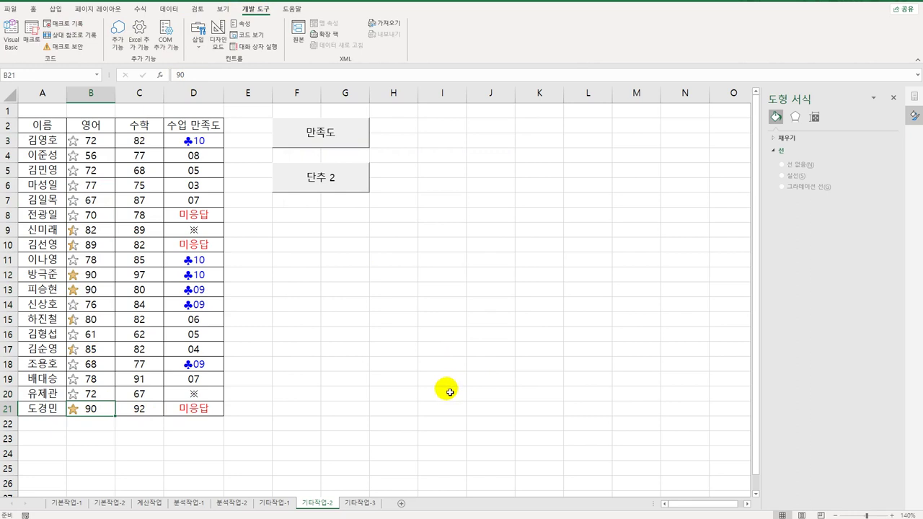
{"action": "right_click", "coordinate": [344, 177]}
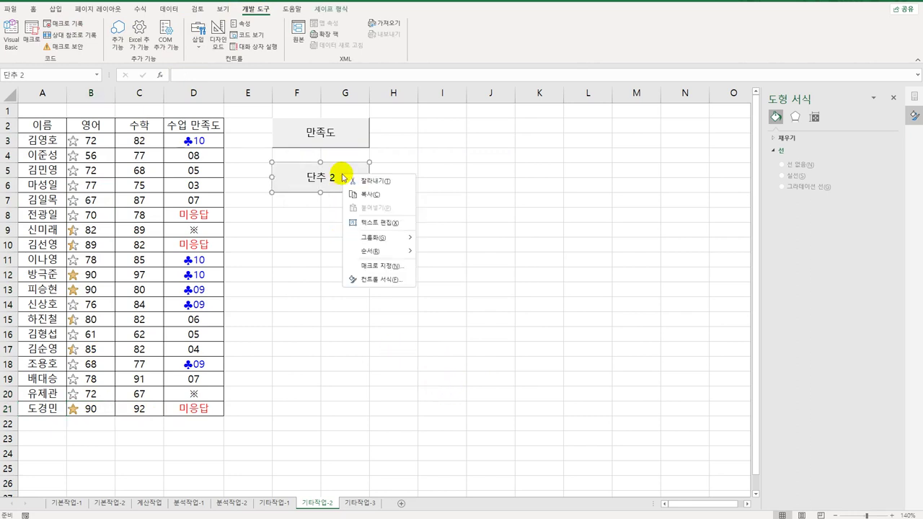
{"action": "left_click", "coordinate": [385, 222]}
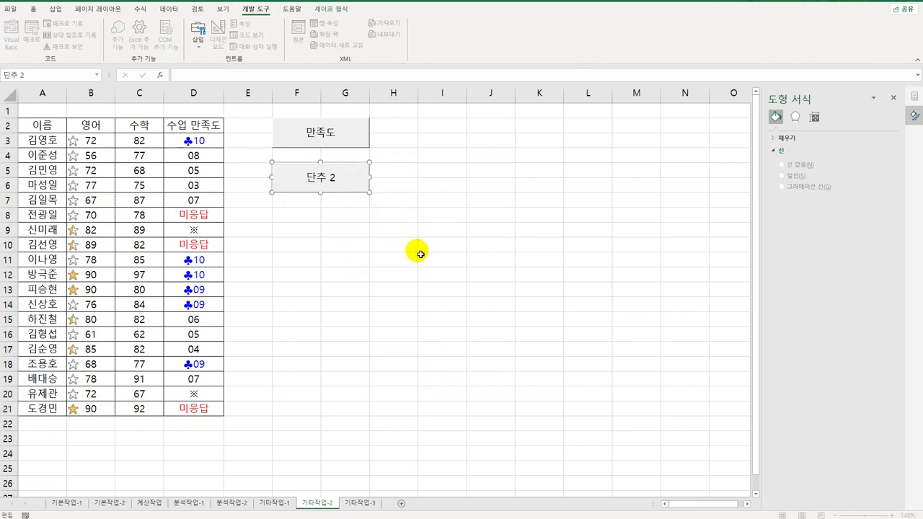
{"action": "key", "text": "ctrl+a"}
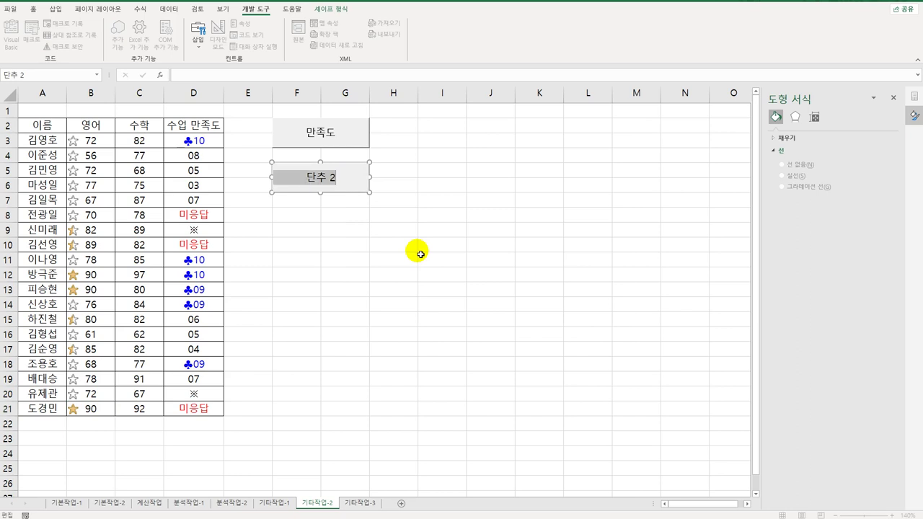
{"action": "type", "text": "아이콘"}
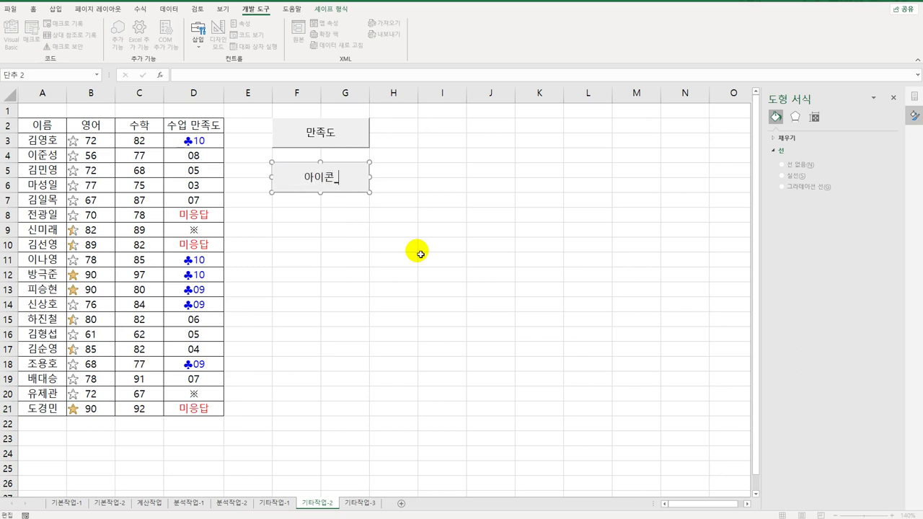
{"action": "type", "text": "_별"}
{"action": "left_click", "coordinate": [424, 253]}
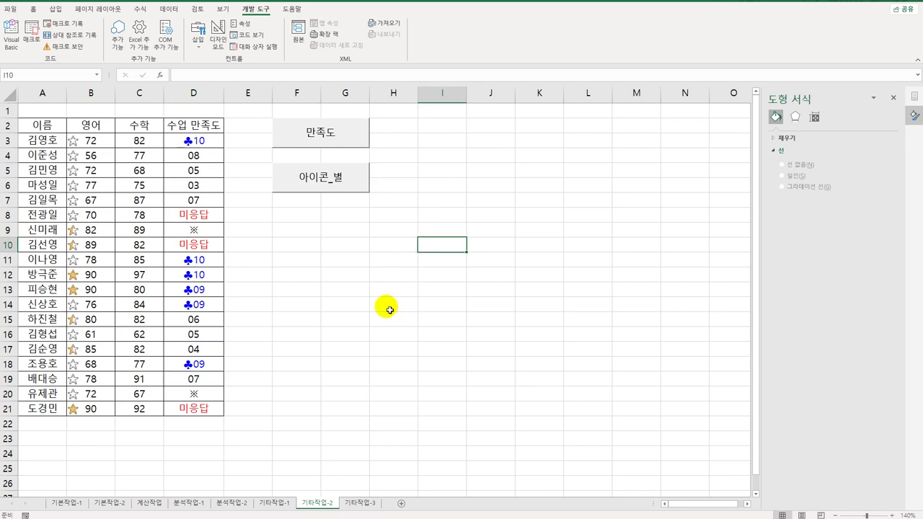
On sheet 기타작업-3, switch on design mode and add 인사고과입력.Show to the Click procedure of the 인사고과입력현황 button.
{"action": "key", "text": "ctrl+Page_Down"}
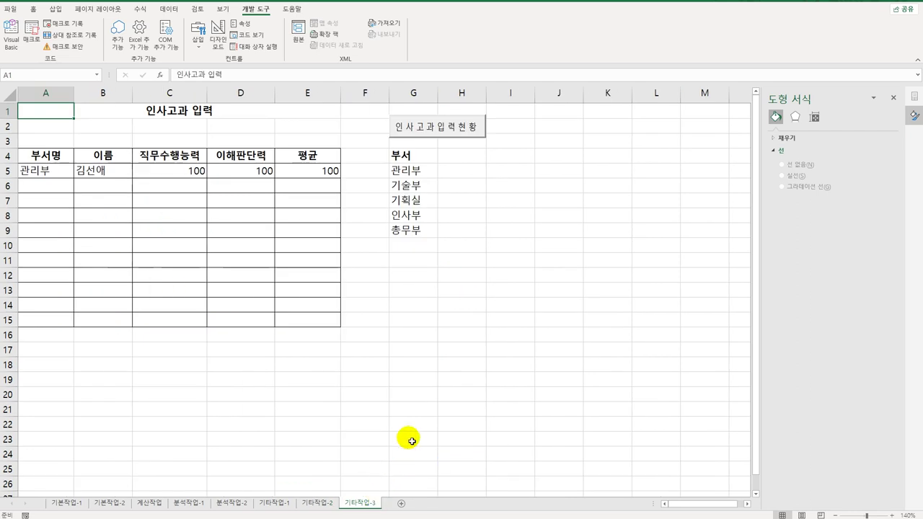
{"action": "left_click", "coordinate": [463, 384]}
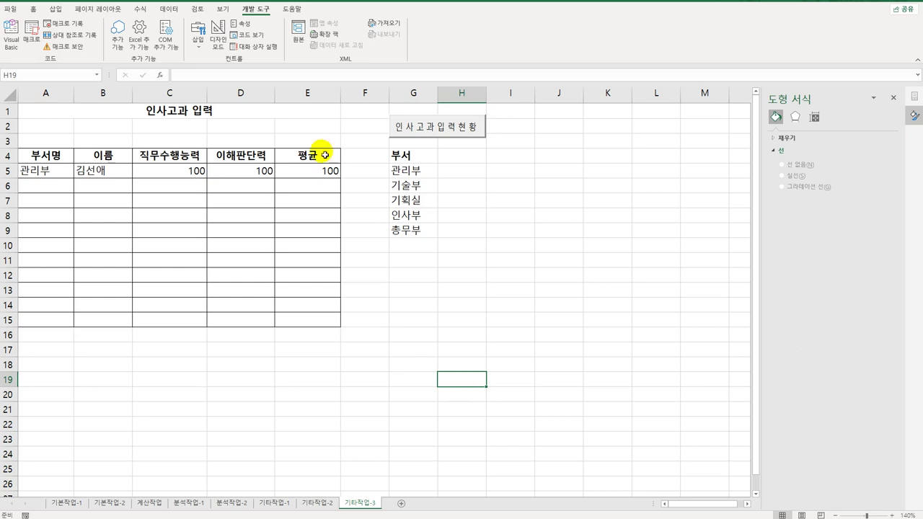
{"action": "left_click", "coordinate": [218, 36]}
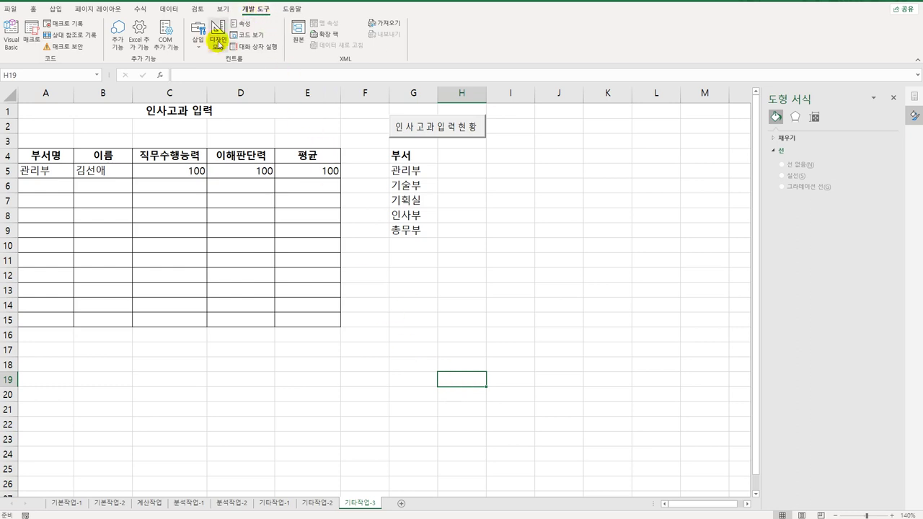
{"action": "left_click", "coordinate": [435, 139]}
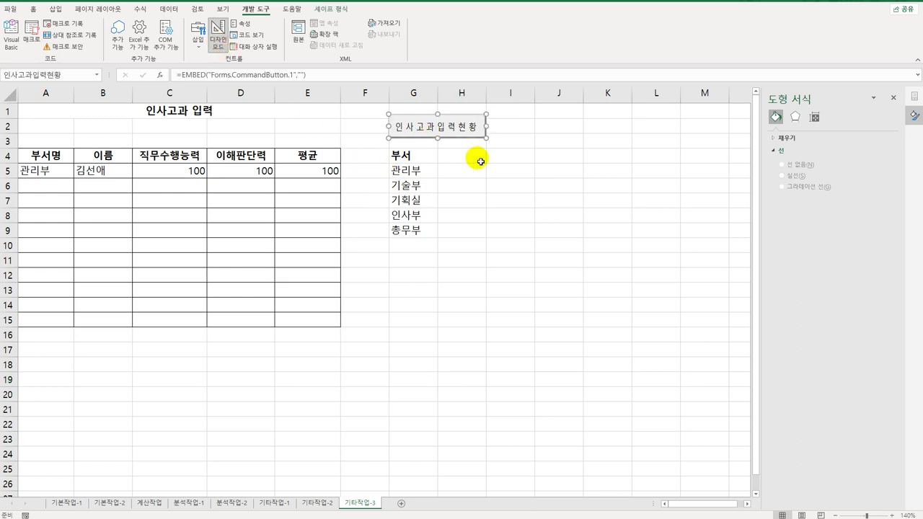
{"action": "double_click", "coordinate": [468, 126]}
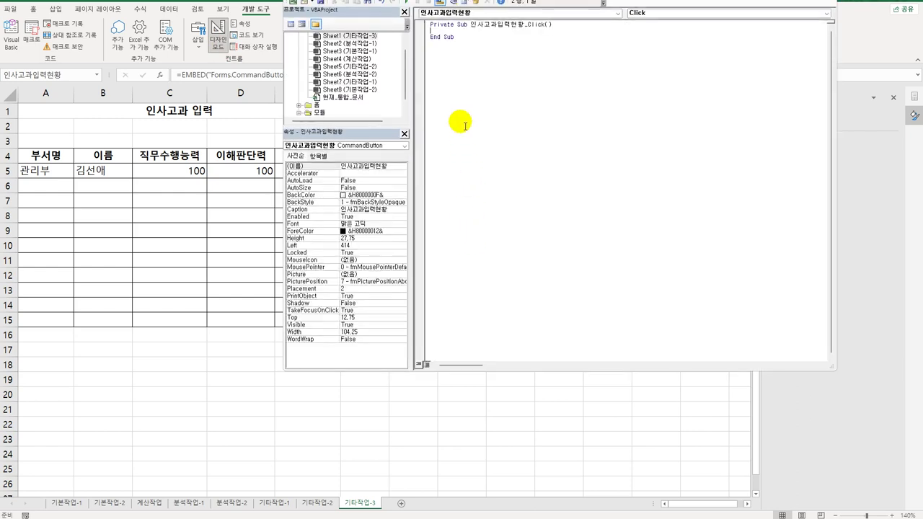
{"action": "type", "text": "인사고과"}
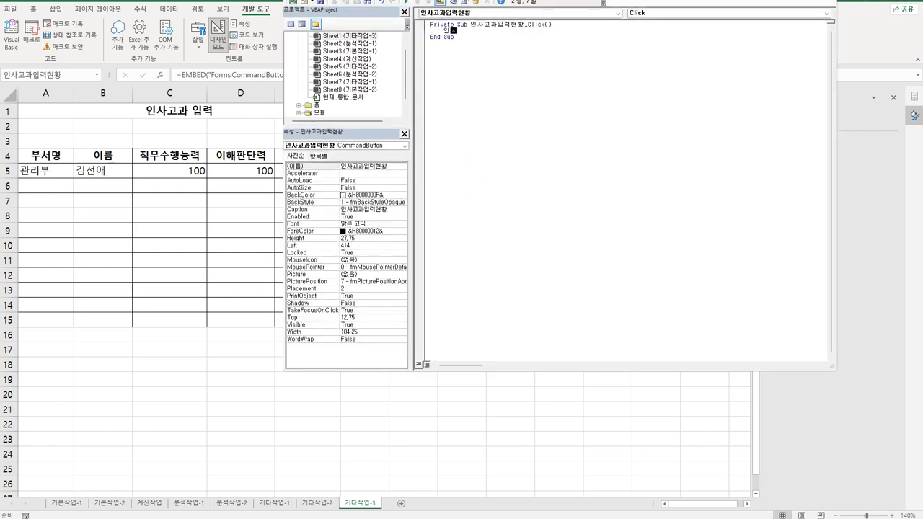
{"action": "type", "text": "입력.sh"}
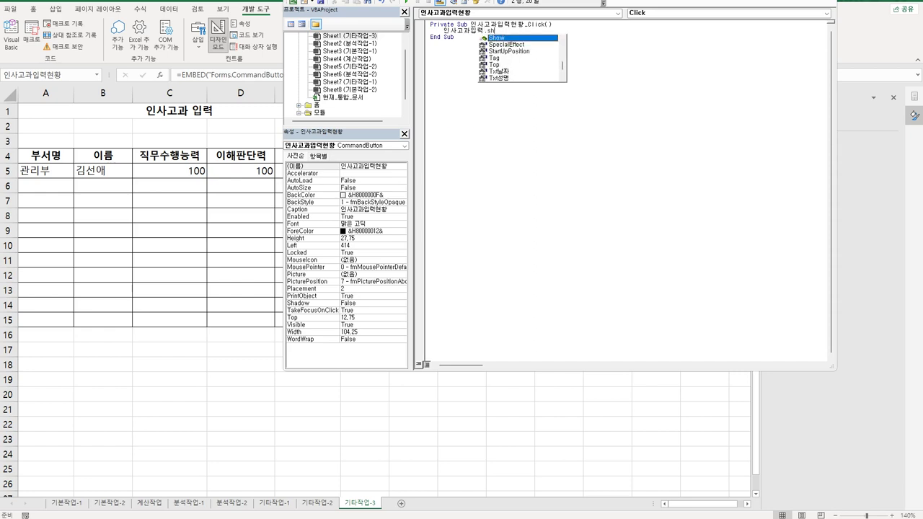
{"action": "key", "text": "Tab"}
{"action": "left_click", "coordinate": [465, 126]}
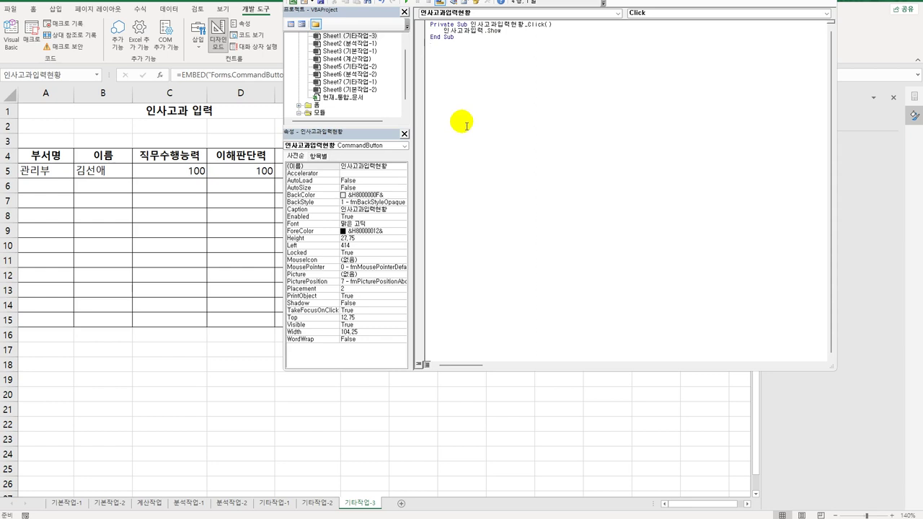
Open the code of the 인사고과입력 form and add an empty UserForm_Initialize procedure.
{"action": "left_click", "coordinate": [316, 106]}
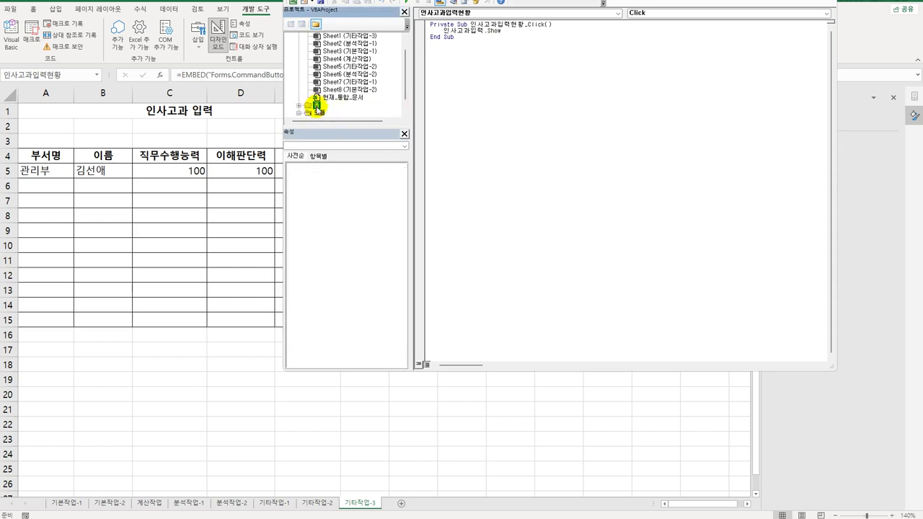
{"action": "double_click", "coordinate": [316, 106]}
{"action": "left_click", "coordinate": [335, 113]}
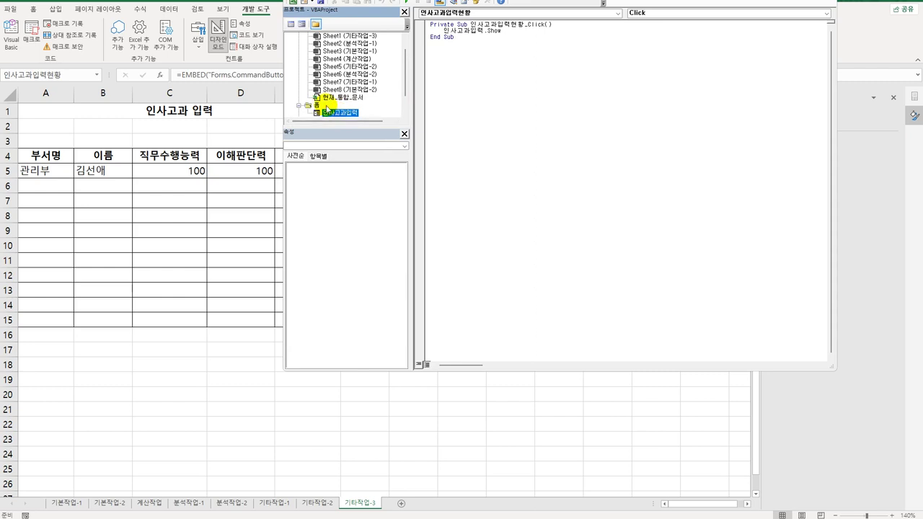
{"action": "left_click", "coordinate": [291, 26]}
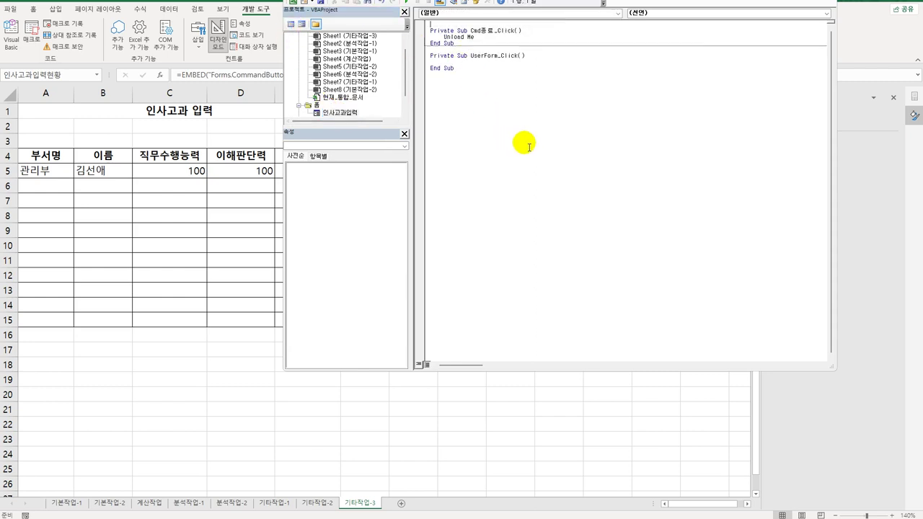
{"action": "left_click", "coordinate": [470, 18]}
{"action": "left_click", "coordinate": [466, 103]}
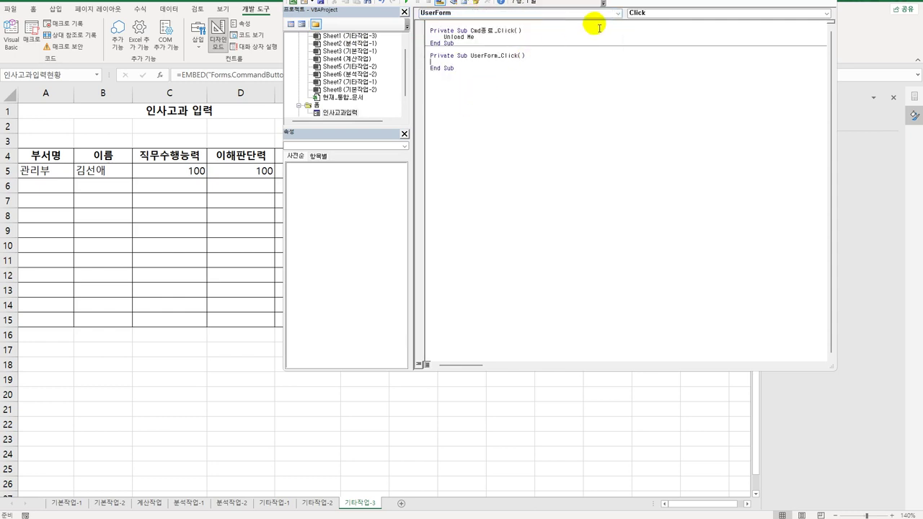
{"action": "left_click", "coordinate": [642, 12]}
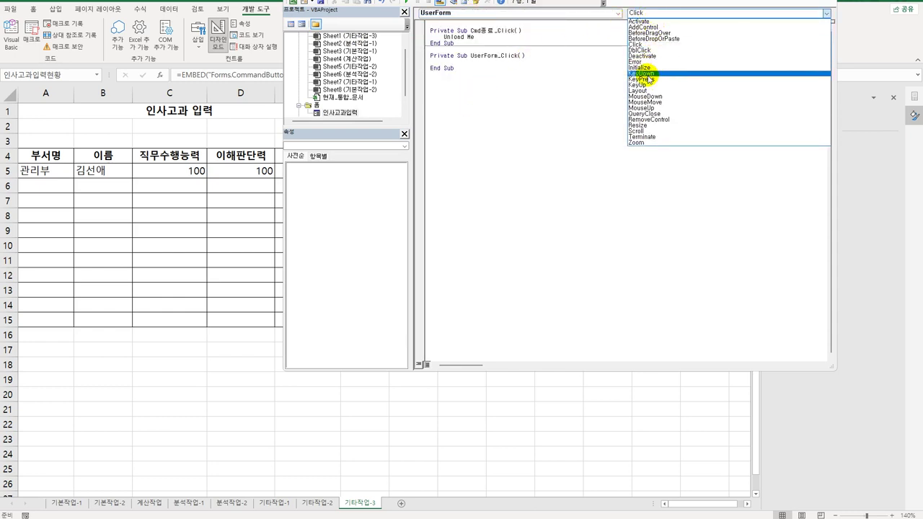
{"action": "left_click", "coordinate": [644, 67]}
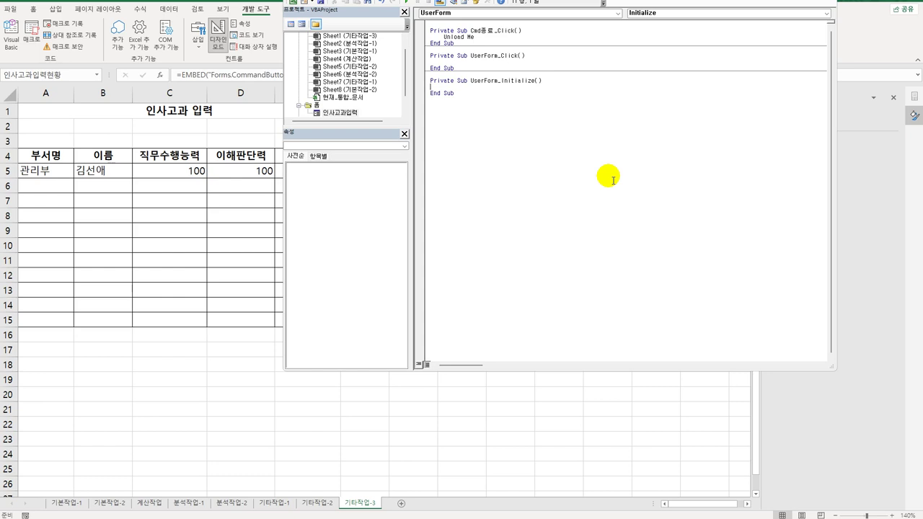
In UserForm_Initialize, set the row source of cmb부서 to the range "G5:G9".
{"action": "key", "text": "Tab"}
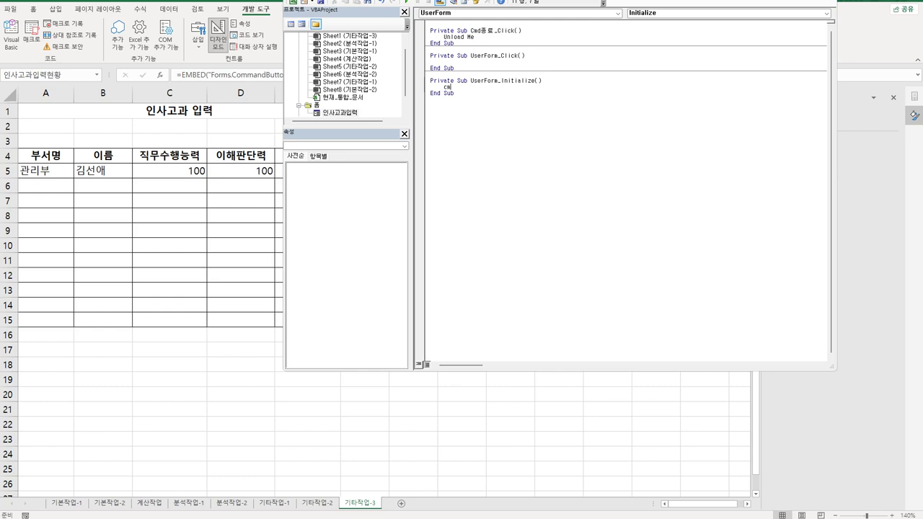
{"action": "type", "text": "cmb부서."}
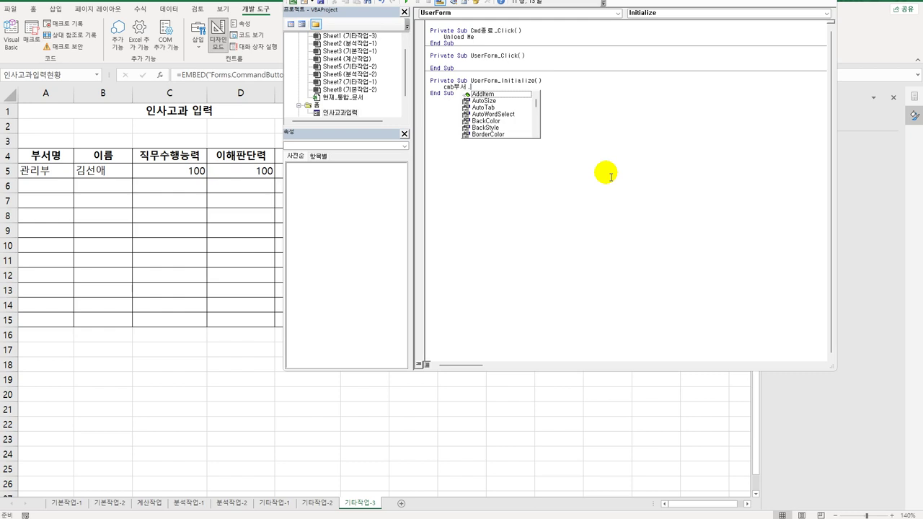
{"action": "type", "text": "ro"}
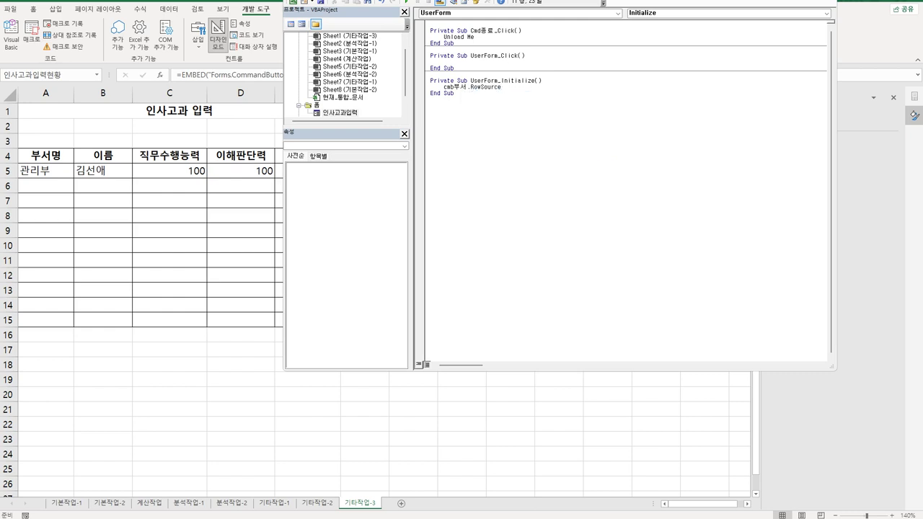
{"action": "type", "text": " = \"G5:G9\""}
{"action": "key", "text": "Return"}
Add a line to UserForm_Initialize that assigns Year(Date) & "년" to Txt날짜.
{"action": "type", "text": "txt날짜 = ye"}
{"action": "key", "text": "BackSpace"}
{"action": "key", "text": "BackSpace"}
{"action": "key", "text": "Hangul"}
{"action": "type", "text": "year(date)"}
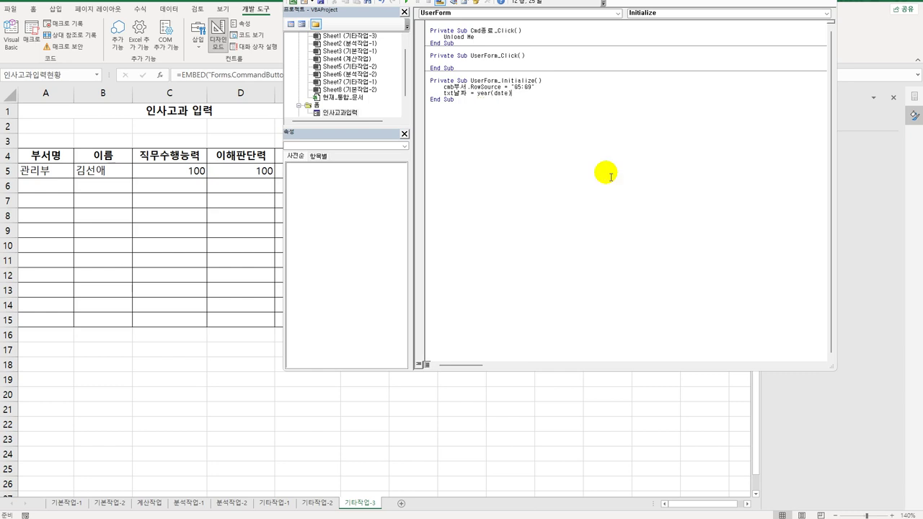
{"action": "type", "text": " 히"}
{"action": "type", "text": "\"년\""}
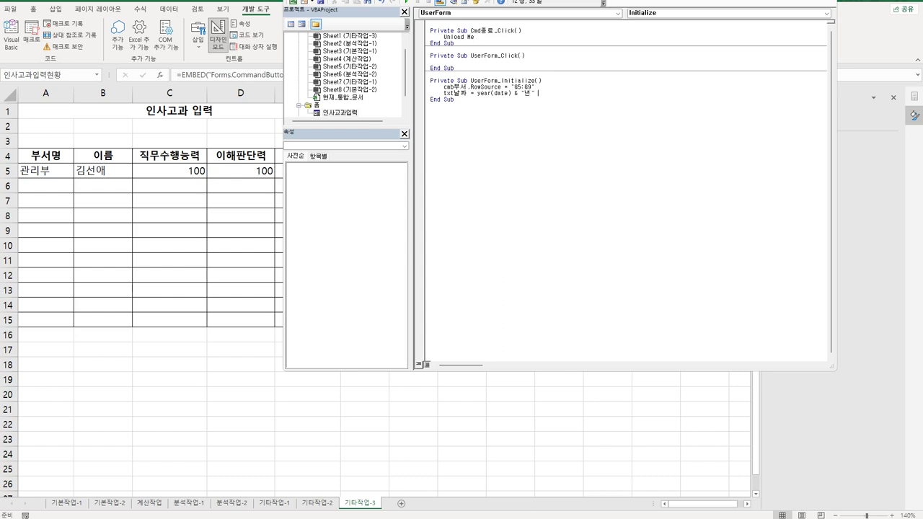
Extend the Txt날짜 expression with & Month(Date) & "월" and commit the line.
{"action": "type", "text": " 히"}
{"action": "type", "text": "month(ㅇ"}
{"action": "type", "text": "ㅁㅅ"}
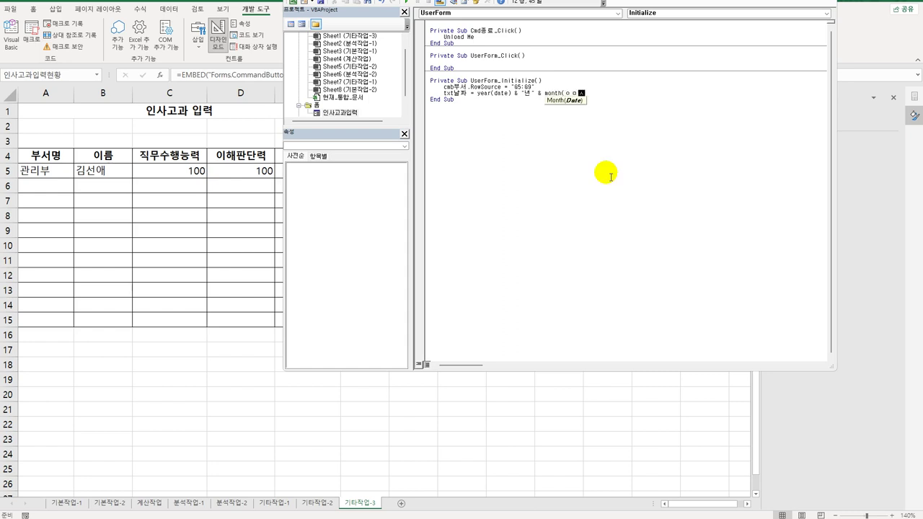
{"action": "key", "text": "BackSpace"}
{"action": "key", "text": "BackSpace"}
{"action": "key", "text": "Hangul"}
{"action": "type", "text": "date) & \""}
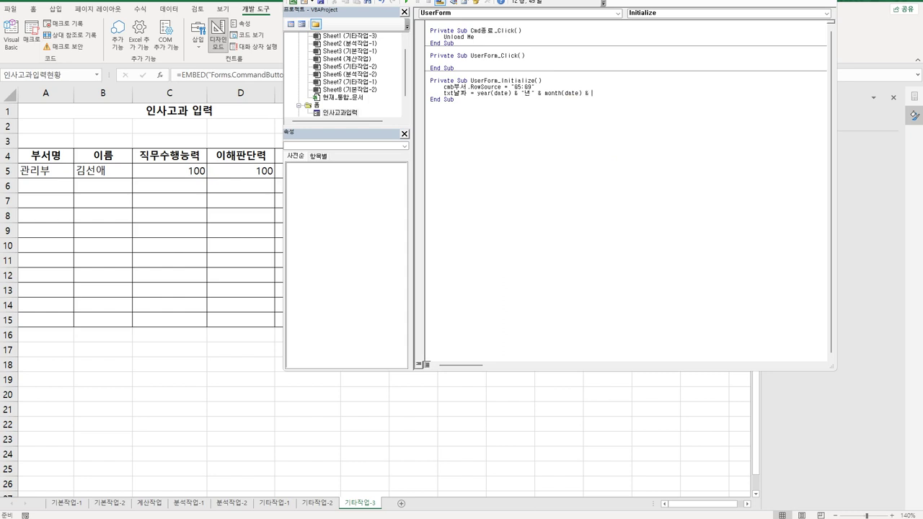
{"action": "key", "text": "Hangul"}
{"action": "type", "text": "월\""}
{"action": "left_click", "coordinate": [570, 194]}
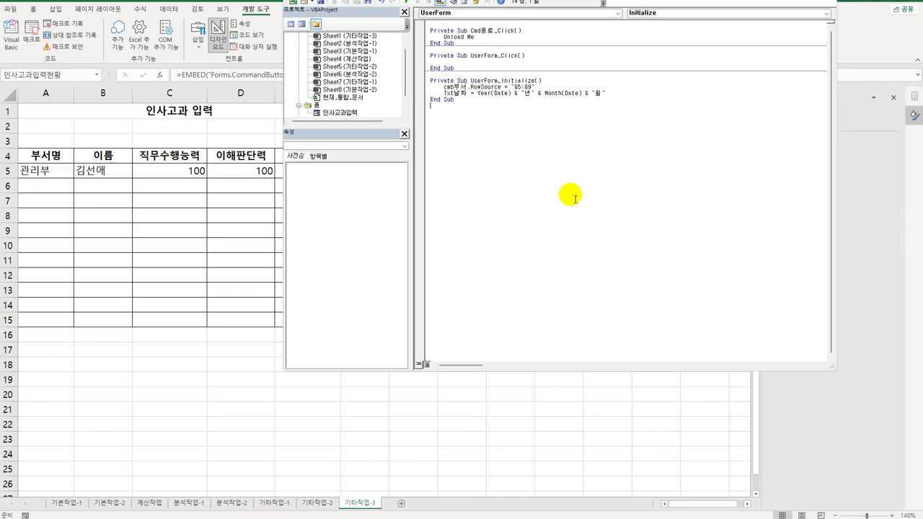
Open the 인사고과입력 form design and check the control names of its department, name, score and year fields.
{"action": "double_click", "coordinate": [348, 114]}
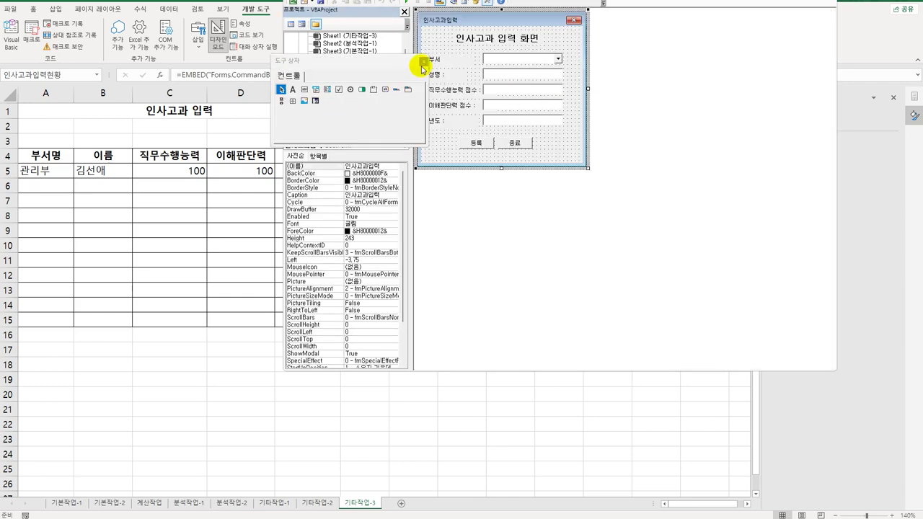
{"action": "left_click", "coordinate": [423, 65]}
{"action": "left_click", "coordinate": [512, 63]}
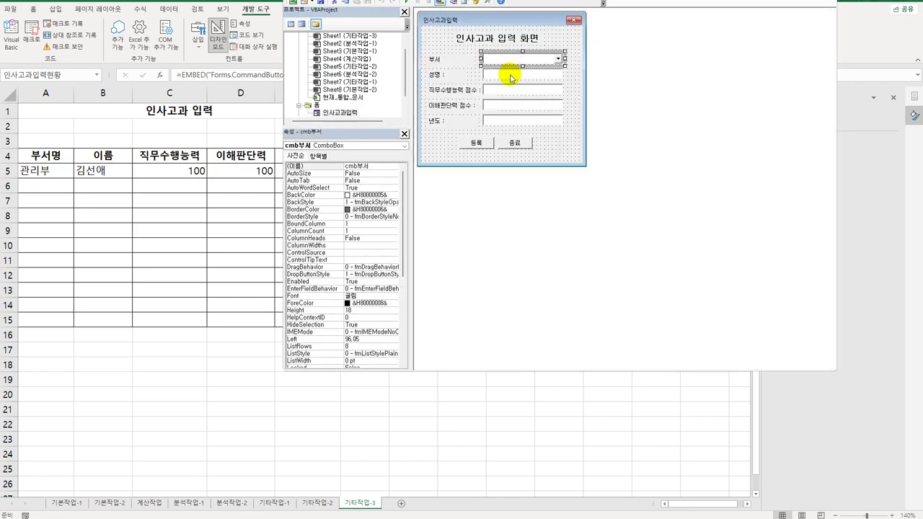
{"action": "left_click", "coordinate": [510, 74]}
{"action": "left_click", "coordinate": [510, 91]}
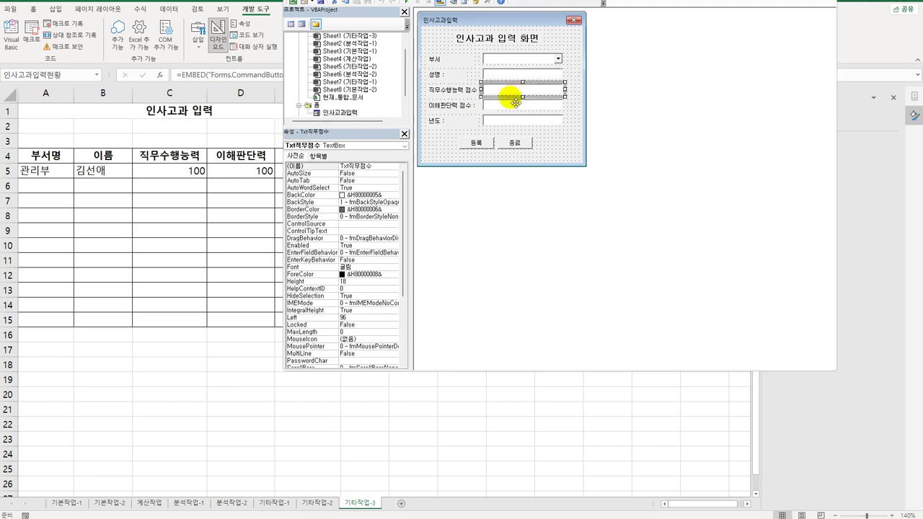
{"action": "left_click", "coordinate": [512, 107]}
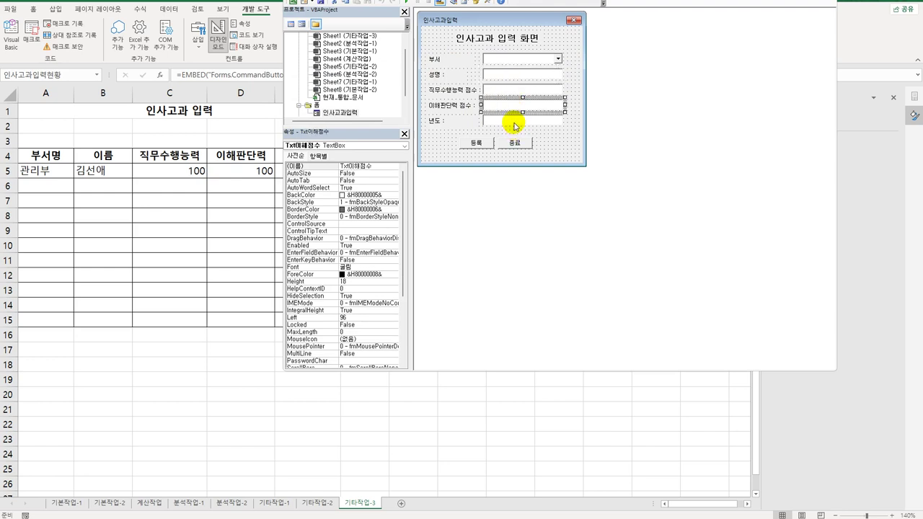
{"action": "left_click", "coordinate": [514, 123]}
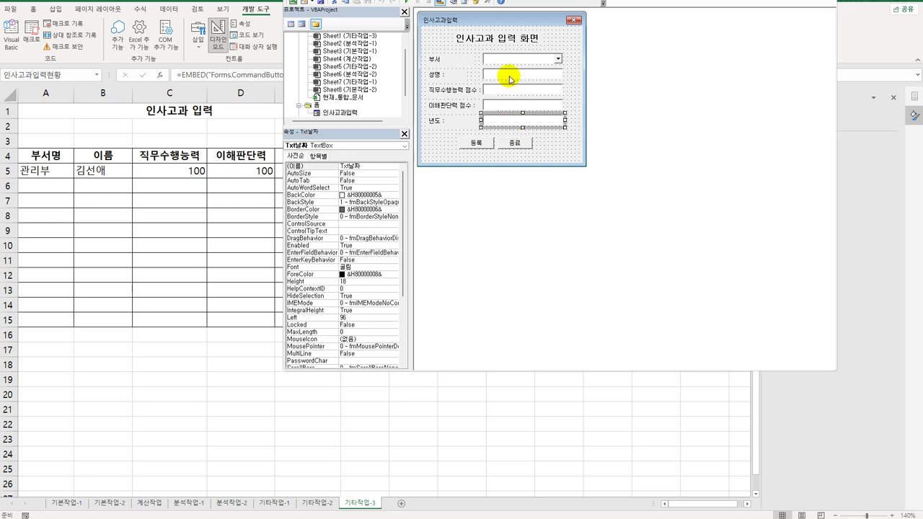
Create the Click procedure of the 등록 button and add i = Range("A4").CurrentRegion.Rows.Count + 4.
{"action": "double_click", "coordinate": [478, 142]}
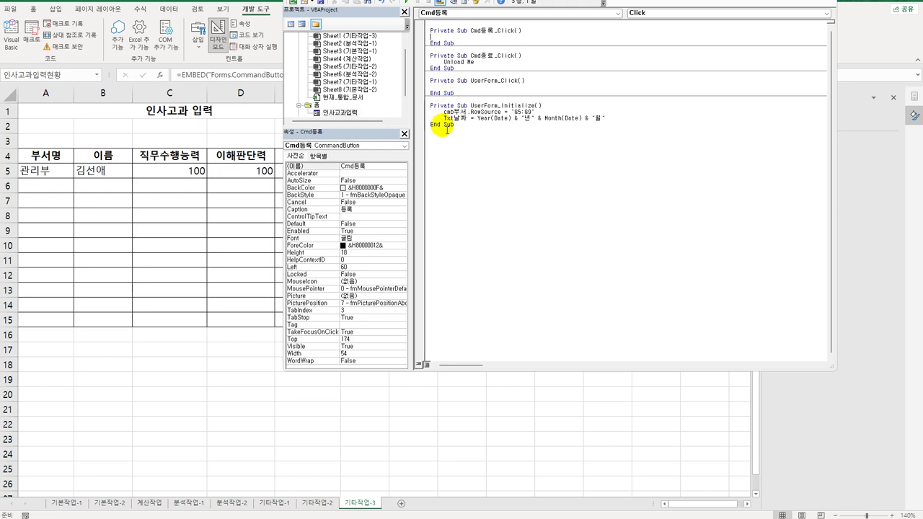
{"action": "key", "text": "Return"}
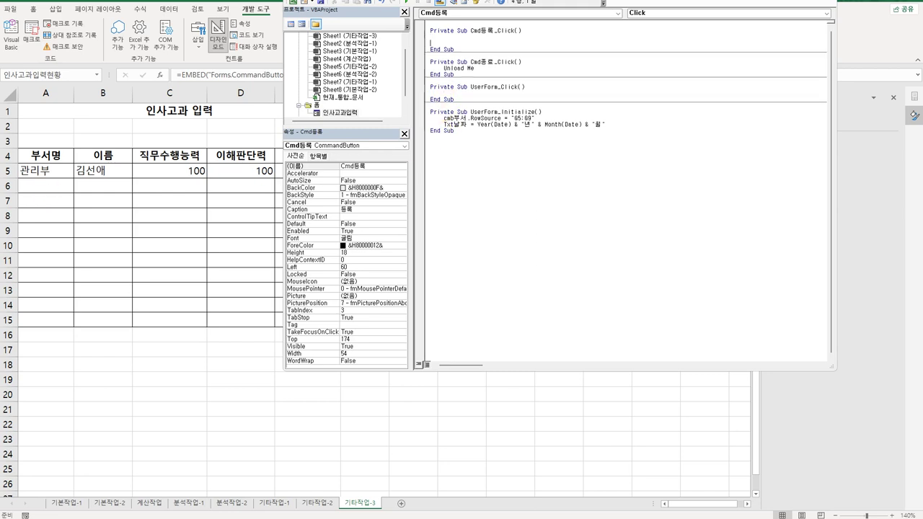
{"action": "type", "text": "이"}
{"action": "key", "text": "BackSpace"}
{"action": "type", "text": "i = range("}
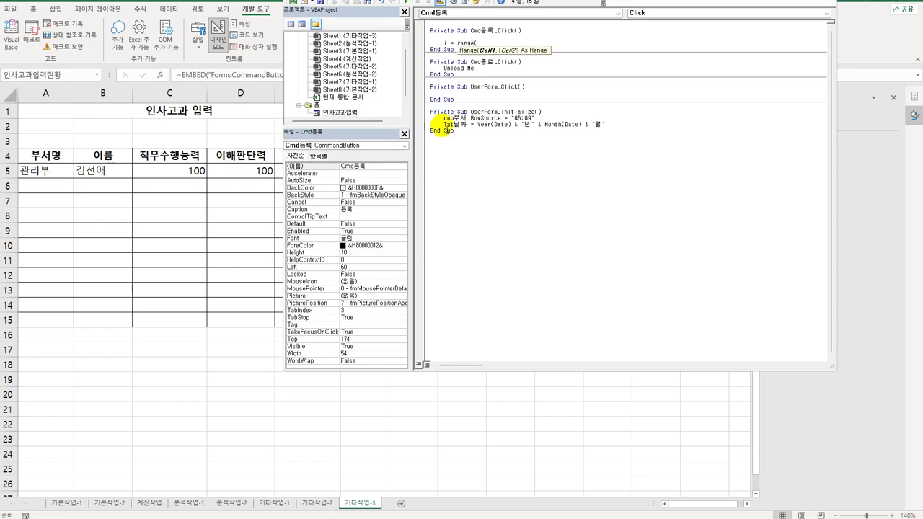
{"action": "type", "text": "\"A4\")."}
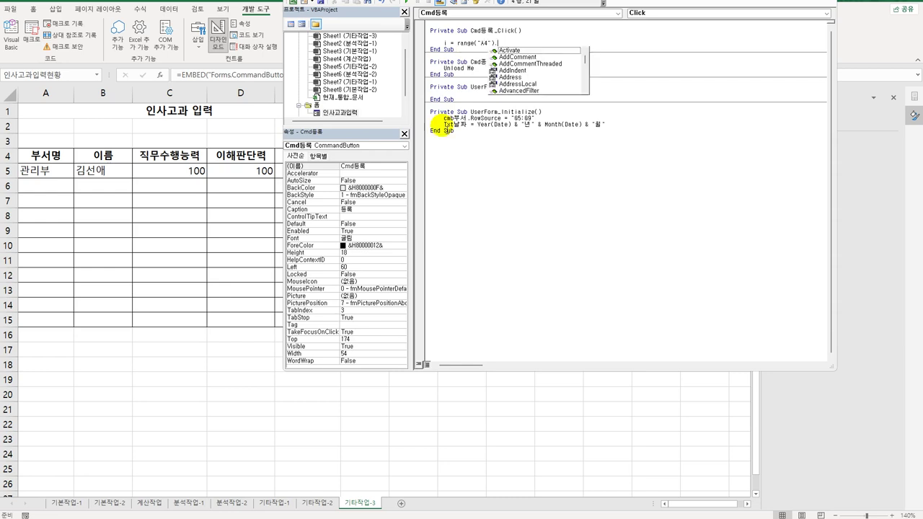
{"action": "type", "text": "cu"}
{"action": "key", "text": "Down"}
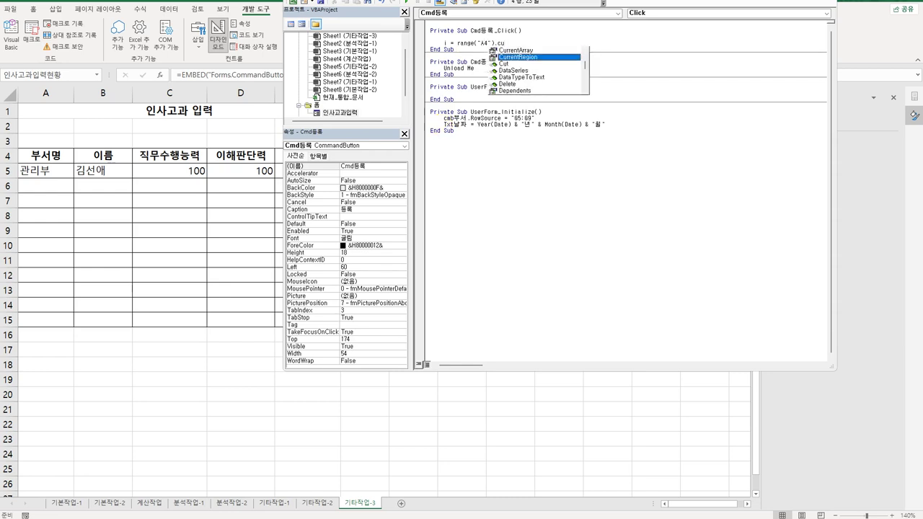
{"action": "key", "text": "Tab"}
{"action": "type", "text": ".r"}
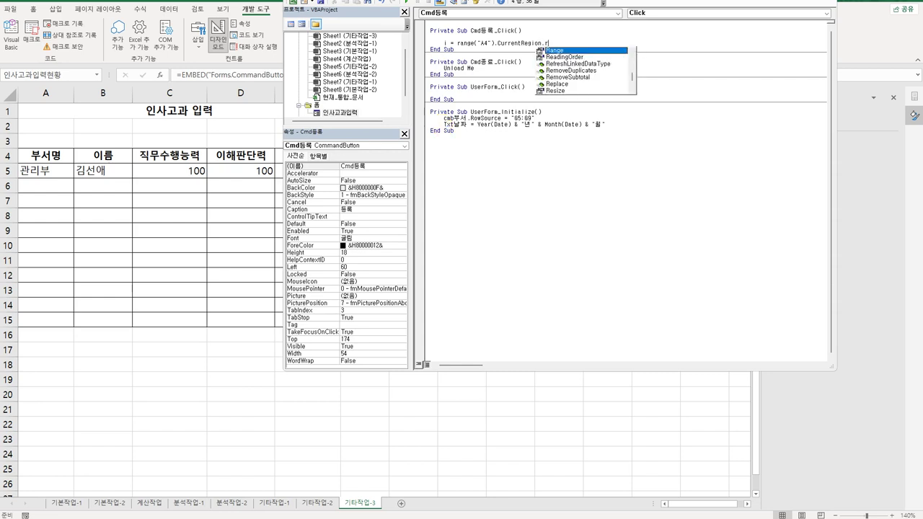
{"action": "type", "text": "ows.count"}
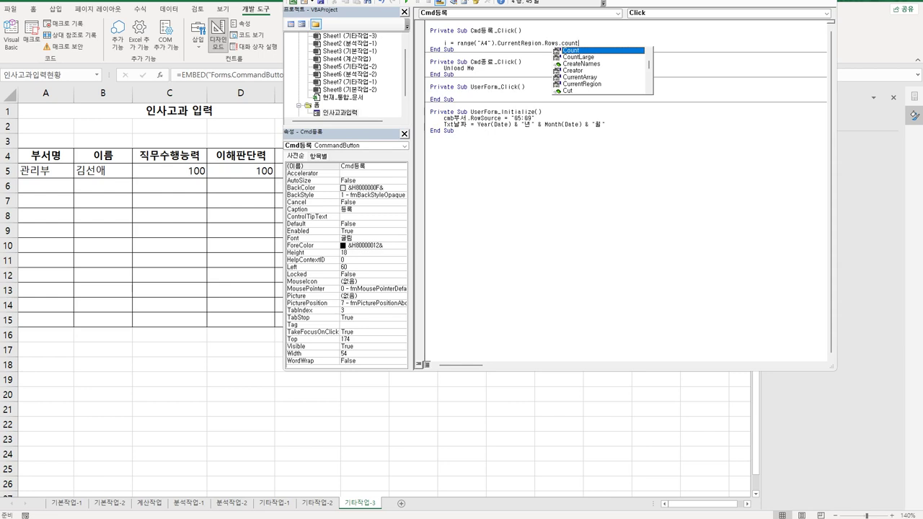
{"action": "left_click", "coordinate": [447, 128]}
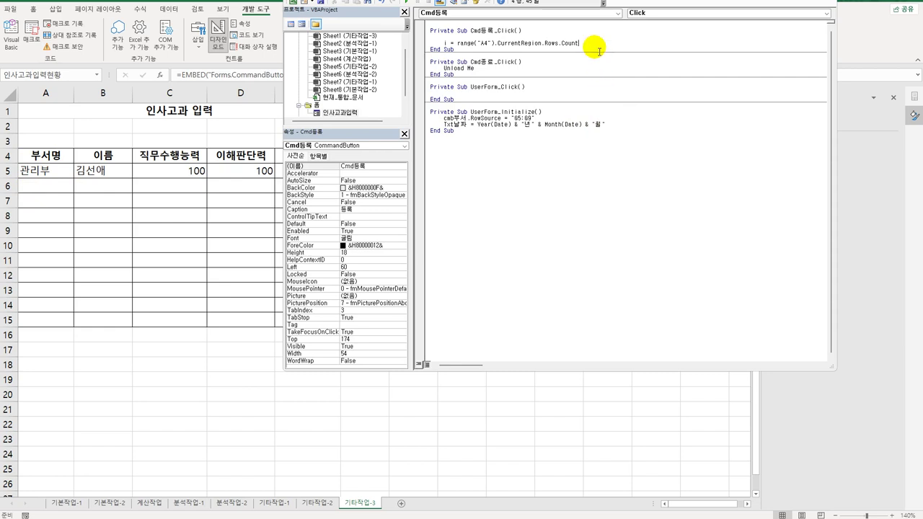
{"action": "type", "text": "+ 4"}
{"action": "key", "text": "Return"}
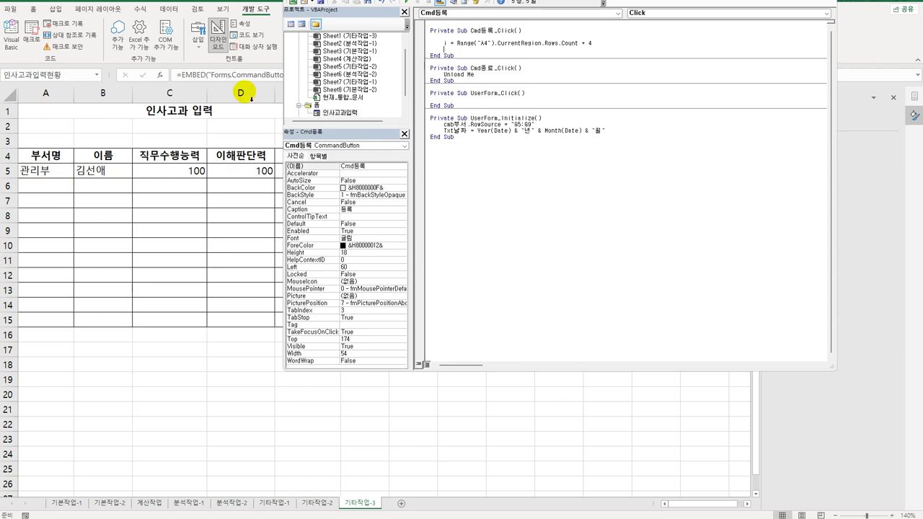
Below a blank line in Cmd등록_Click, add the statement Cells(i, 1) = cmb부서.Value.
{"action": "key", "text": "Return"}
{"action": "type", "text": "cel"}
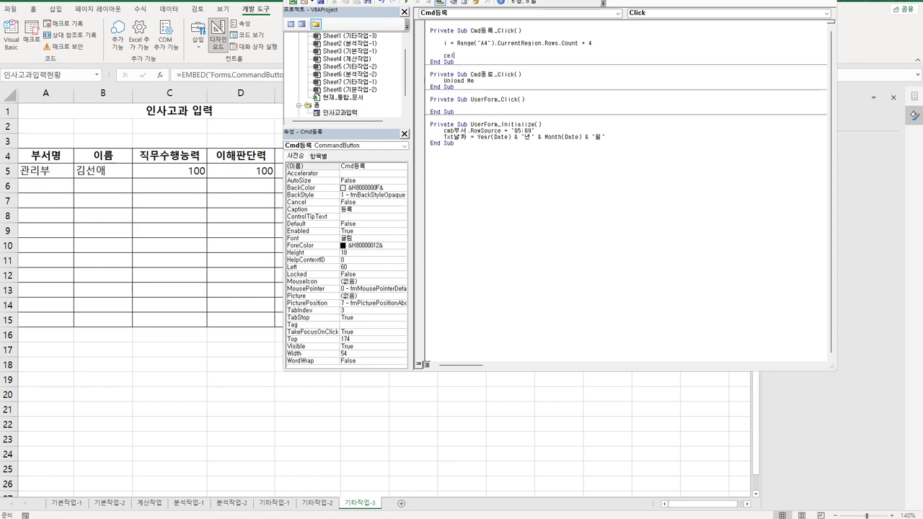
{"action": "type", "text": "ls(i,"}
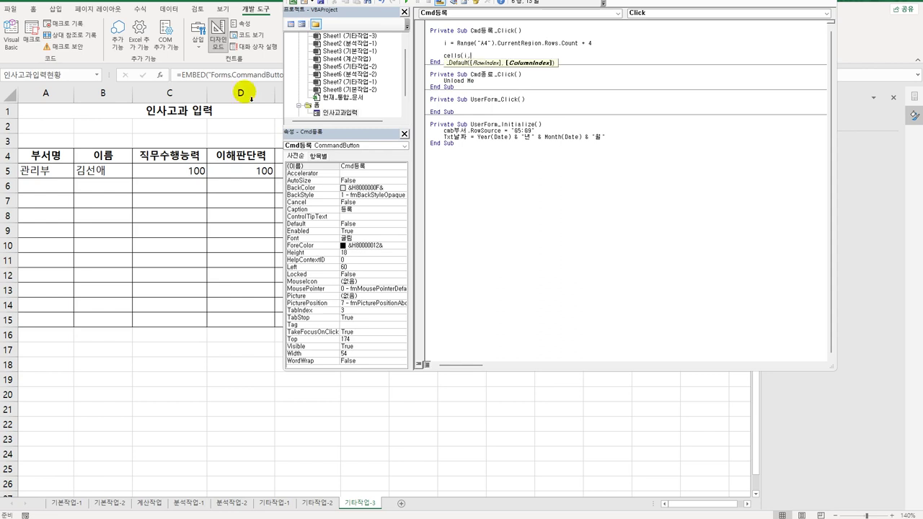
{"action": "type", "text": "1) ="}
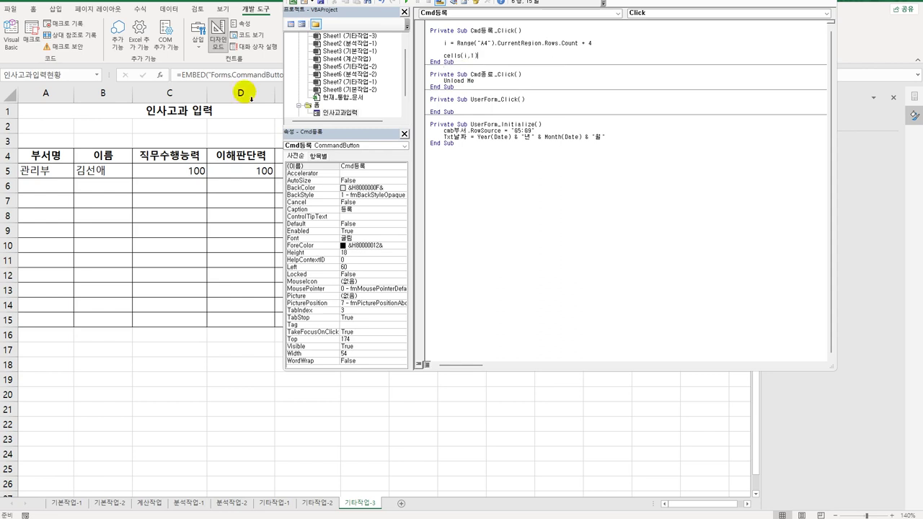
{"action": "type", "text": " cmb부서.value"}
{"action": "key", "text": "Return"}
Duplicate the Cells(i, 1) = cmb부서.Value line four times beneath the original.
{"action": "key", "text": "Up"}
{"action": "key", "text": "shift+End"}
{"action": "key", "text": "ctrl+c"}
{"action": "left_click", "coordinate": [444, 61]}
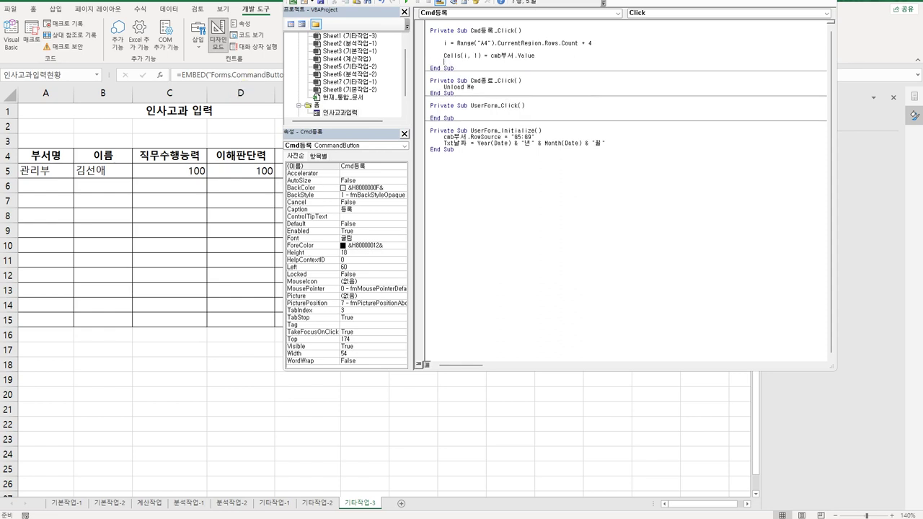
{"action": "key", "text": "ctrl+v"}
{"action": "key", "text": "Return"}
{"action": "key", "text": "ctrl+v"}
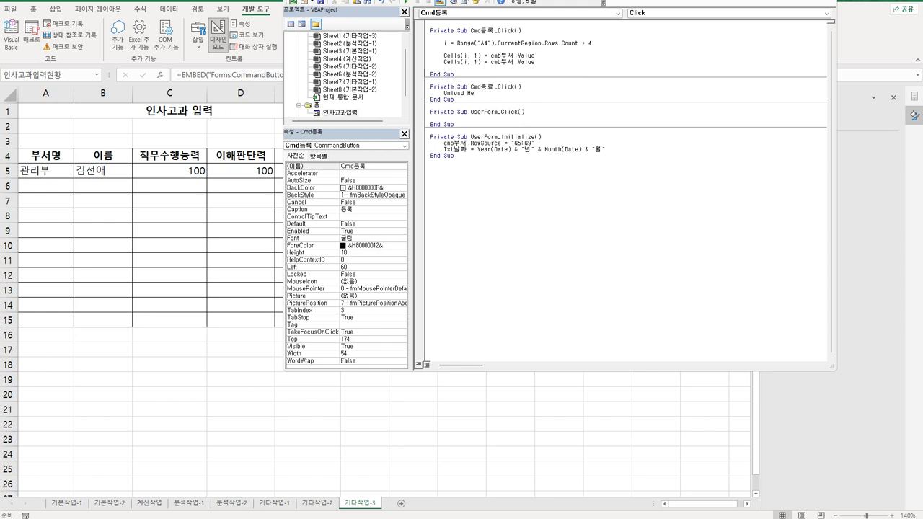
{"action": "key", "text": "Return"}
{"action": "key", "text": "ctrl+v"}
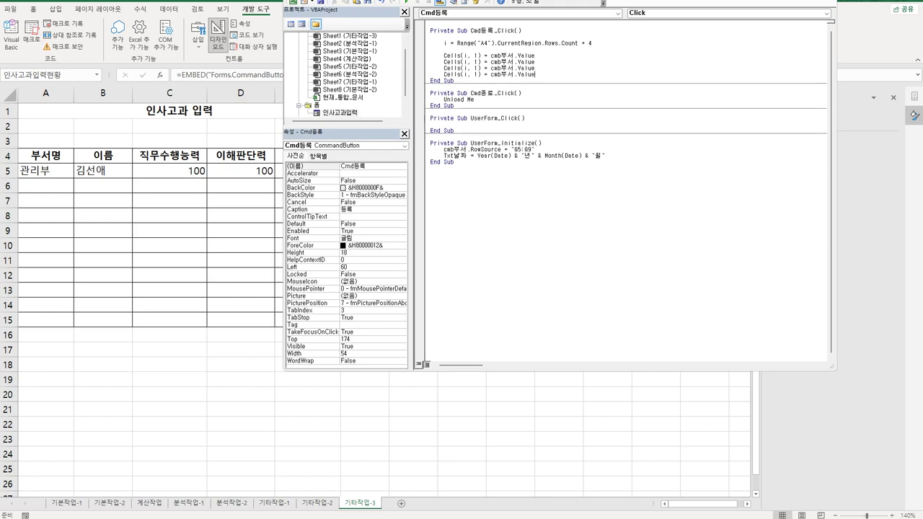
{"action": "key", "text": "Return"}
{"action": "key", "text": "ctrl+v"}
{"action": "key", "text": "Return"}
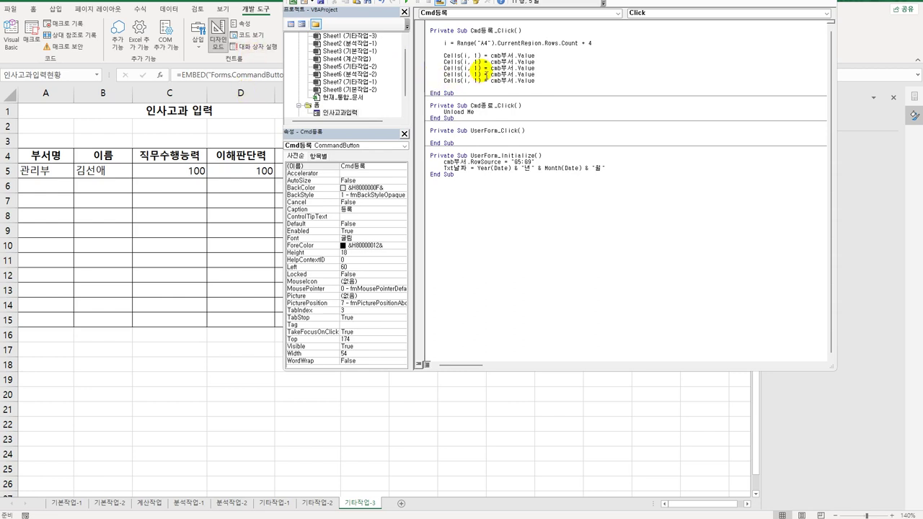
Change the column numbers in the four copied Cells lines to 2, 3, 4 and 5.
{"action": "left_click", "coordinate": [478, 63]}
{"action": "key", "text": "Delete"}
{"action": "type", "text": "2"}
{"action": "left_click", "coordinate": [477, 68]}
{"action": "key", "text": "BackSpace"}
{"action": "type", "text": "3"}
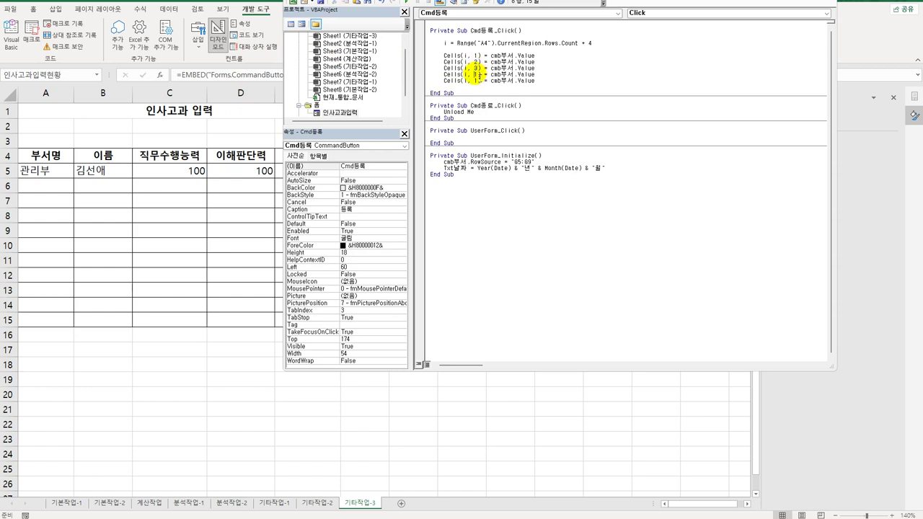
{"action": "key", "text": "Delete"}
{"action": "type", "text": "4"}
{"action": "left_click", "coordinate": [477, 81]}
{"action": "key", "text": "Delete"}
{"action": "type", "text": "5"}
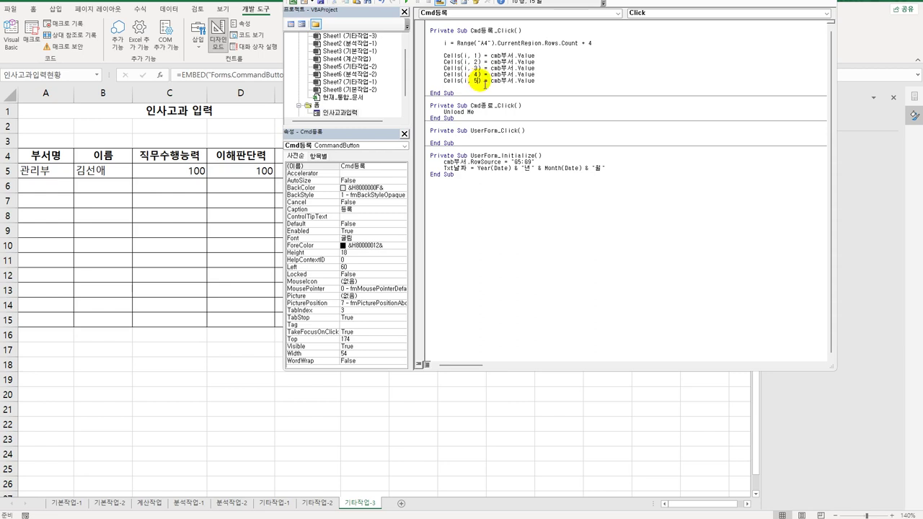
Replace cmb부서 with Txt성명, Txt직무점수 and Txt이해점수 in the Cells lines for columns 2, 3 and 4.
{"action": "left_click_drag", "start_coordinate": [491, 63], "coordinate": [513, 63]}
{"action": "type", "text": "t"}
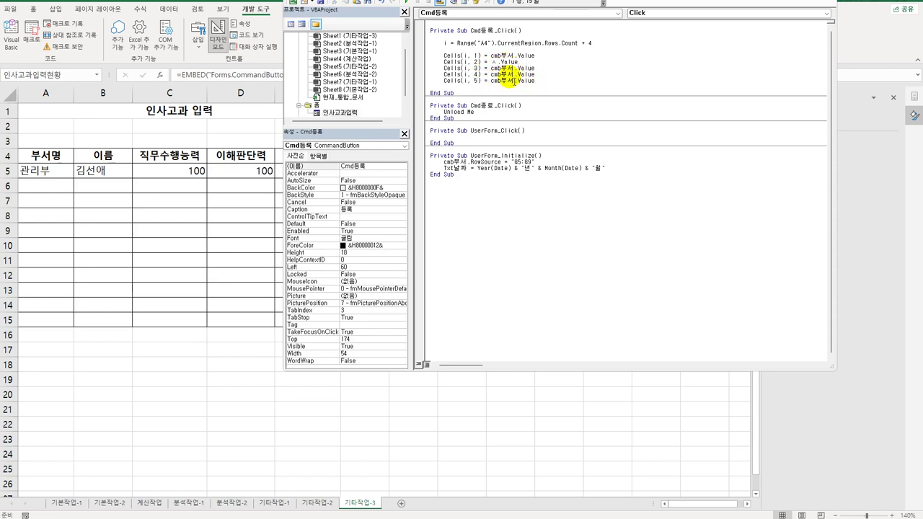
{"action": "type", "text": "xt"}
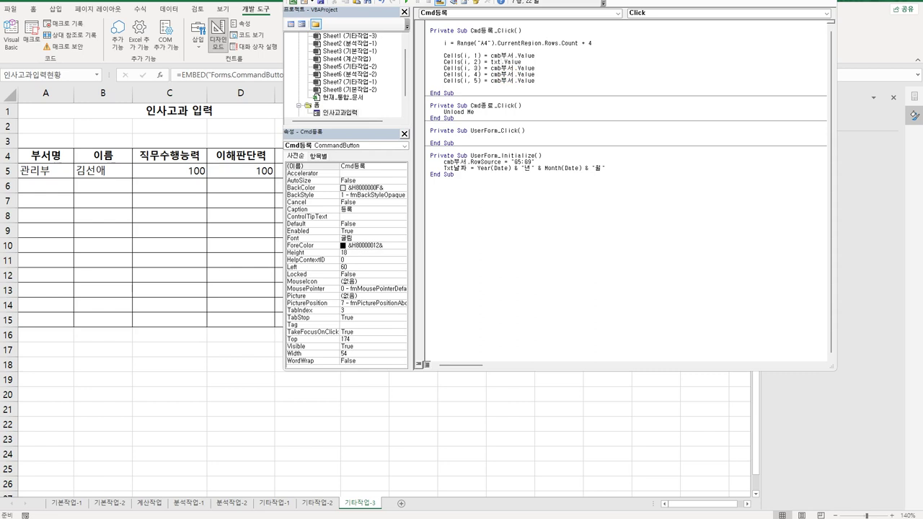
{"action": "type", "text": "성명"}
{"action": "key", "text": "shift+Left"}
{"action": "key", "text": "shift+Left"}
{"action": "key", "text": "shift+Left"}
{"action": "key", "text": "shift+Left"}
{"action": "key", "text": "shift+Left"}
{"action": "type", "text": "txt직무점수"}
{"action": "key", "text": "Down"}
{"action": "left_click_drag", "start_coordinate": [513, 74], "coordinate": [491, 74]}
{"action": "type", "text": "txt"}
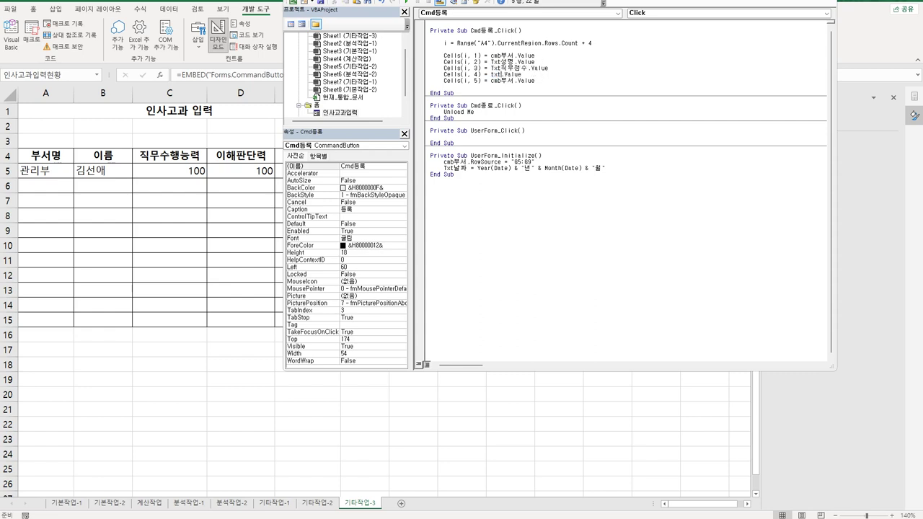
{"action": "type", "text": "이해점수"}
Replace the value assigned to Cells(i, 5) in Cmd등록_Click with the sum cells(i,3) + cells(i,4).
{"action": "key", "text": "Down"}
{"action": "key", "text": "shift+End"}
{"action": "key", "text": "Delete"}
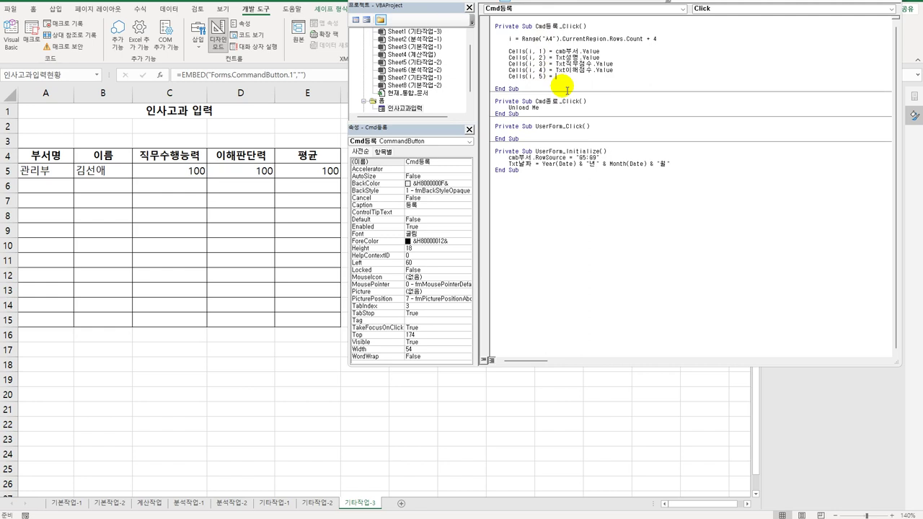
{"action": "type", "text": "cells(i,3) + cells"}
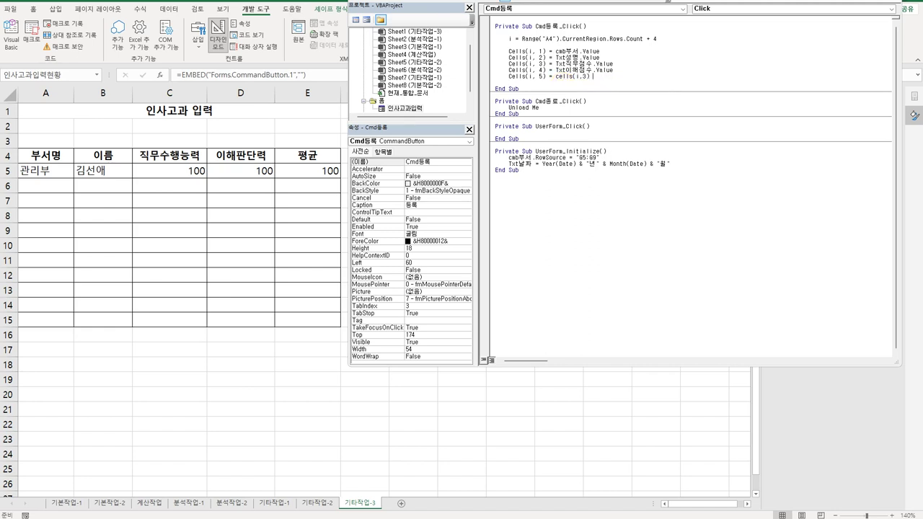
{"action": "type", "text": "(i,"}
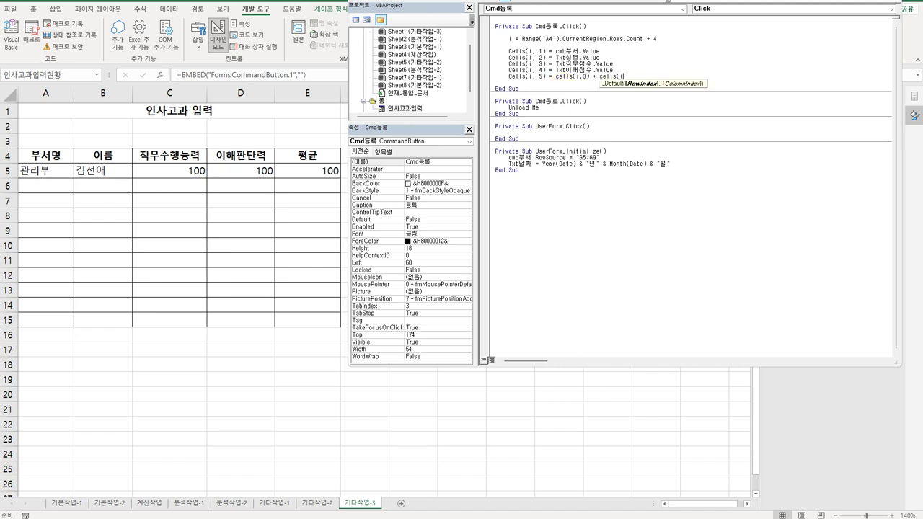
{"action": "type", "text": "4)"}
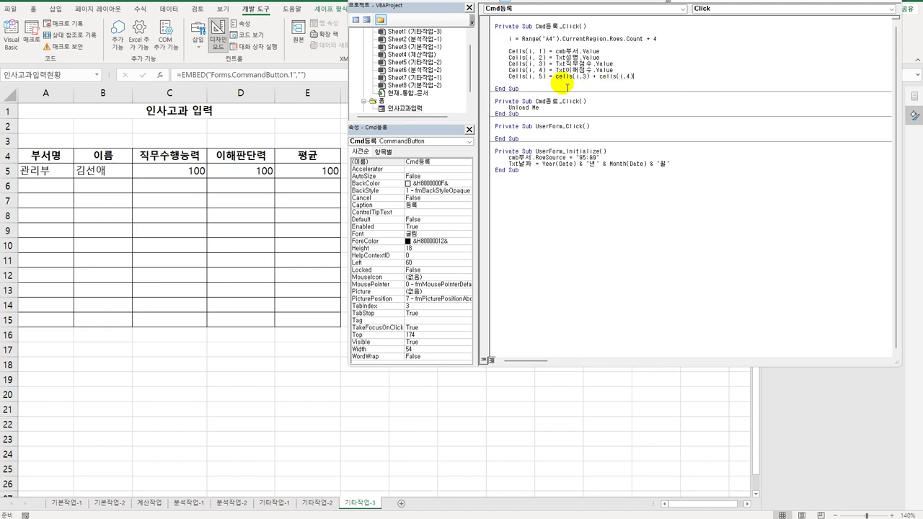
Enclose the sum in the Cells(i, 5) line in parentheses and divide it by 2 to compute the average.
{"action": "left_click", "coordinate": [556, 76]}
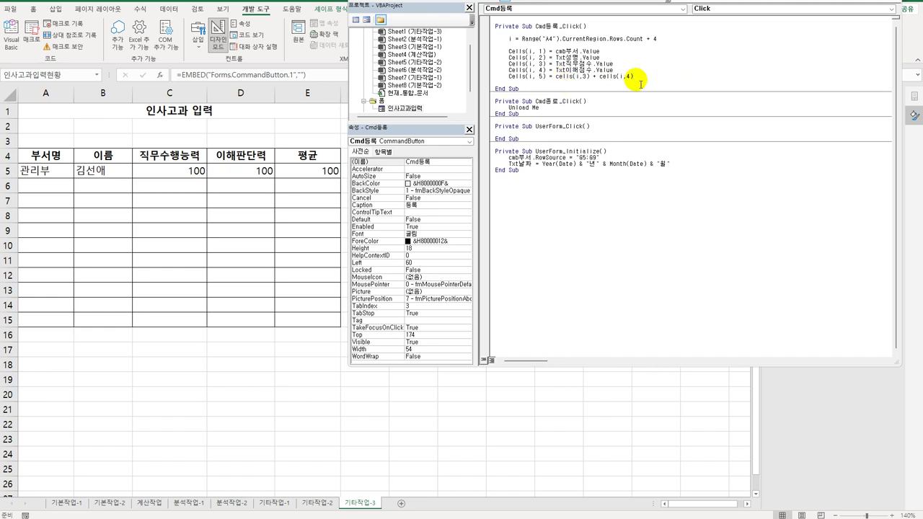
{"action": "type", "text": "(i,4))"}
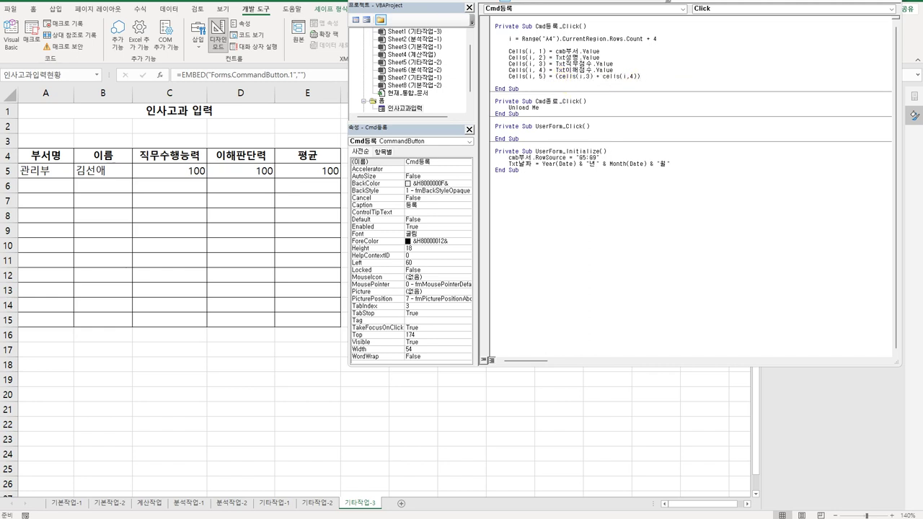
{"action": "type", "text": "/2"}
{"action": "left_click", "coordinate": [639, 165]}
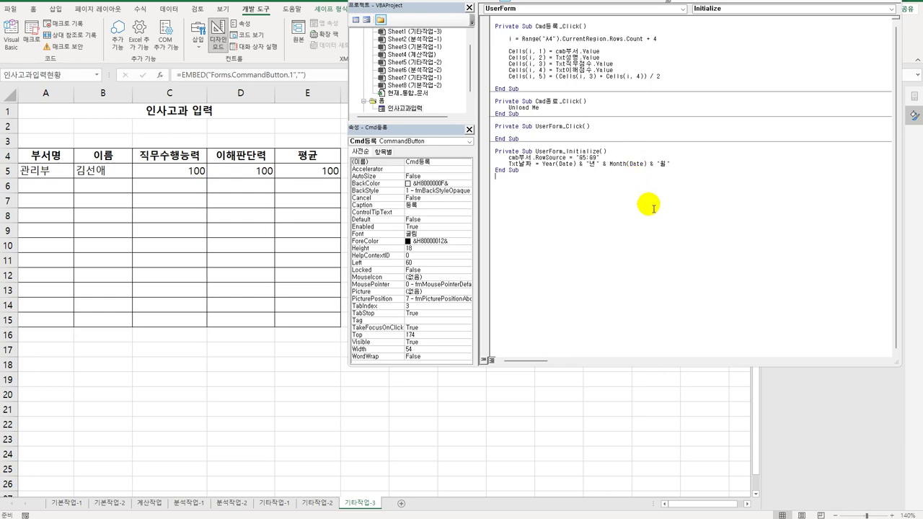
Return to the worksheet, turn off design mode, and open the 인사고과입력 form beside the department list.
{"action": "key", "text": "alt+F11"}
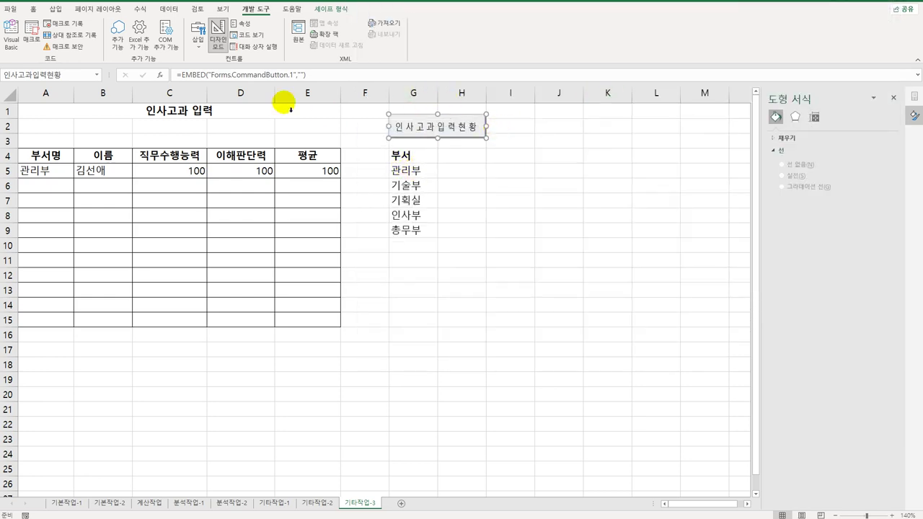
{"action": "left_click", "coordinate": [218, 36]}
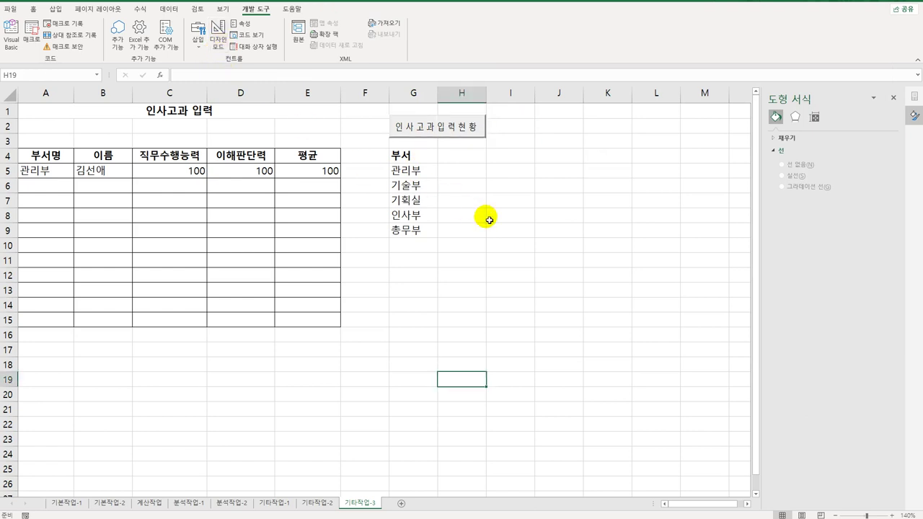
{"action": "left_click", "coordinate": [447, 135]}
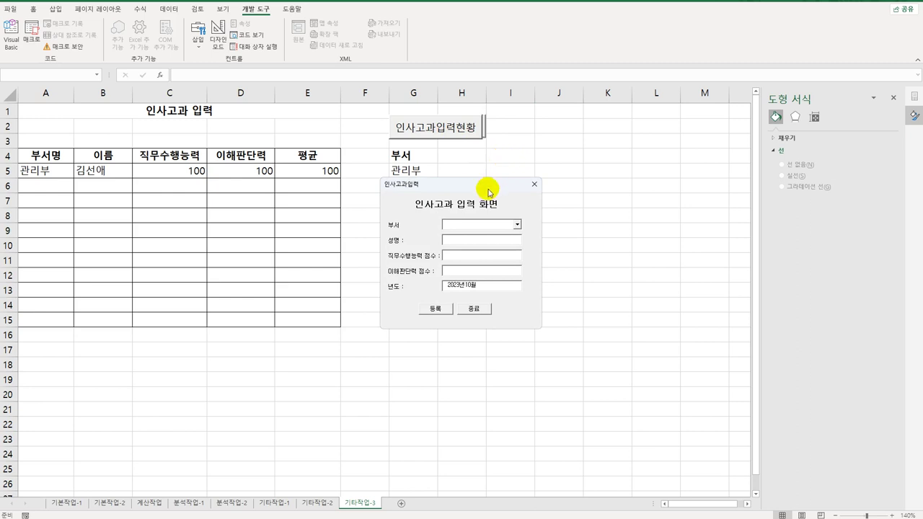
{"action": "left_click_drag", "start_coordinate": [488, 185], "coordinate": [558, 159]}
Fill in the form with department 기술부, the employee's full name, and 90 for both 직무수행능력 점수 and 이해판단력 점수.
{"action": "left_click", "coordinate": [580, 198]}
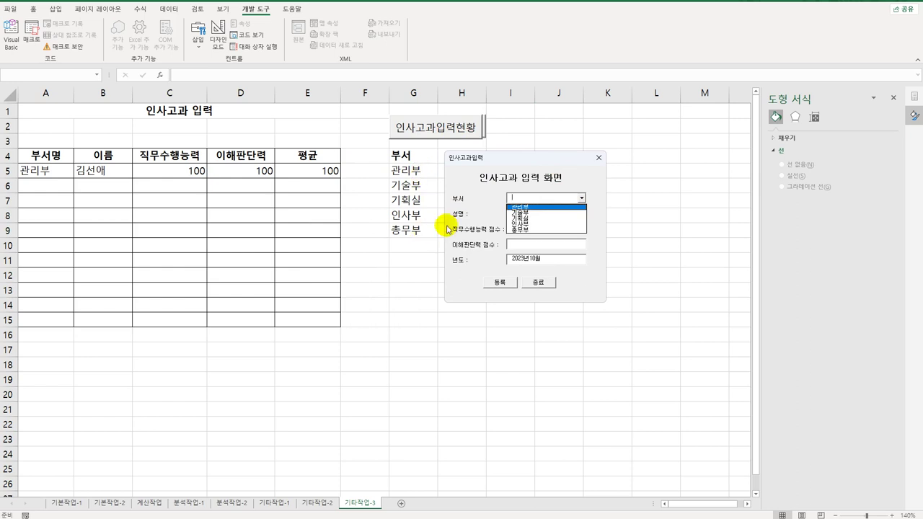
{"action": "left_click", "coordinate": [546, 212]}
{"action": "left_click", "coordinate": [535, 215]}
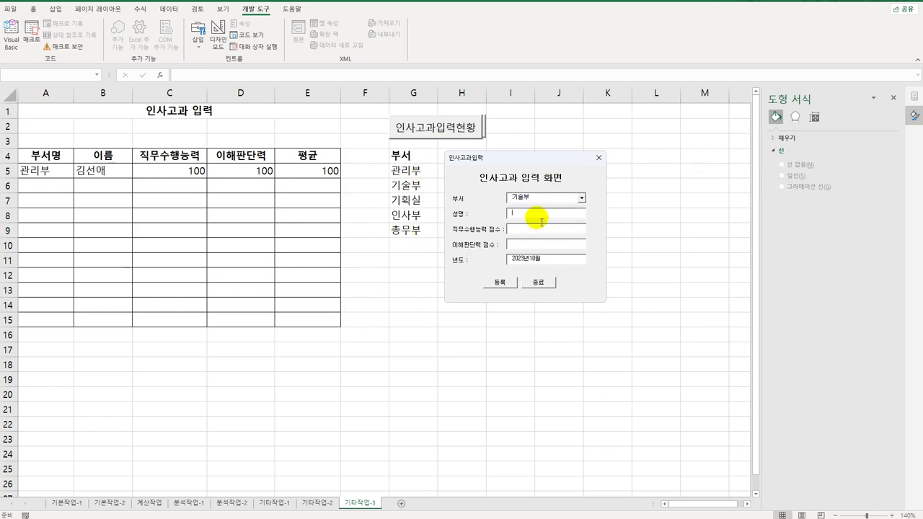
{"action": "type", "text": "김"}
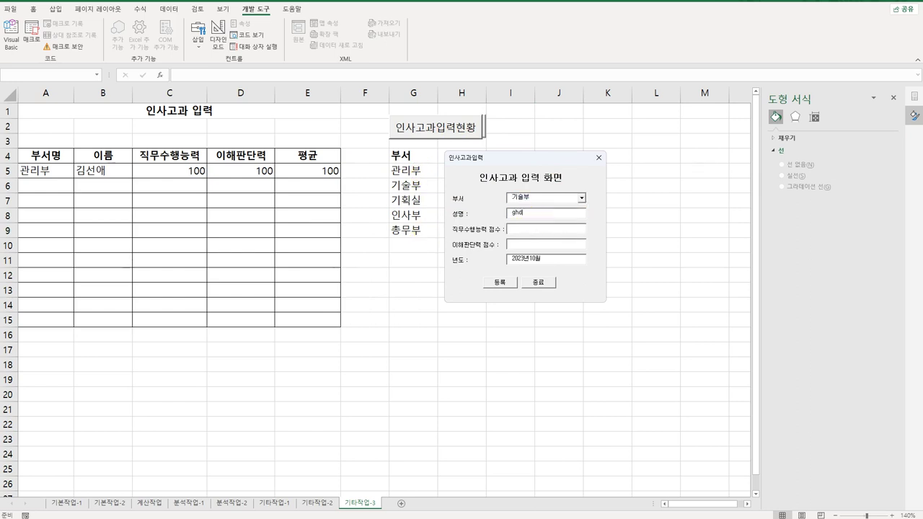
{"action": "type", "text": "길동"}
{"action": "key", "text": "Tab"}
{"action": "type", "text": "90"}
{"action": "key", "text": "Tab"}
{"action": "type", "text": "90"}
Register the entry in the sheet with 등록 and close the form with 종료.
{"action": "left_click", "coordinate": [496, 282]}
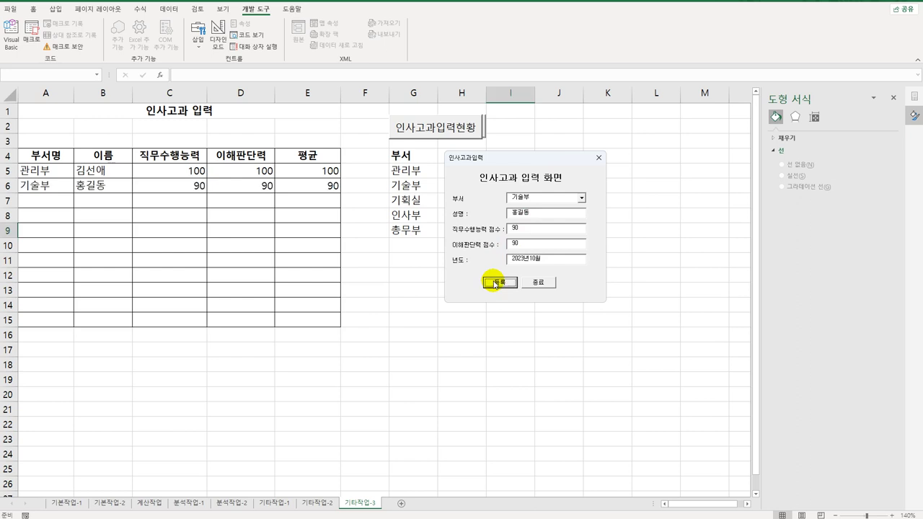
{"action": "left_click", "coordinate": [546, 284]}
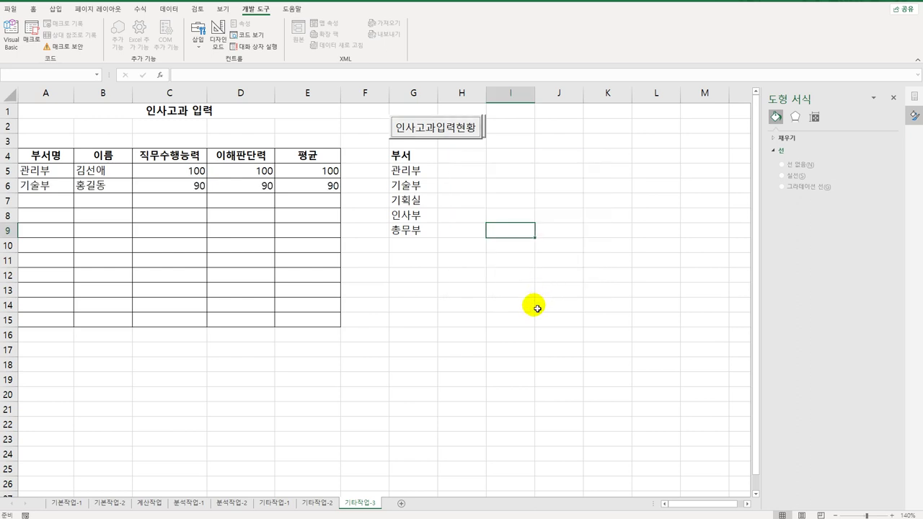
{"action": "left_click", "coordinate": [532, 304]}
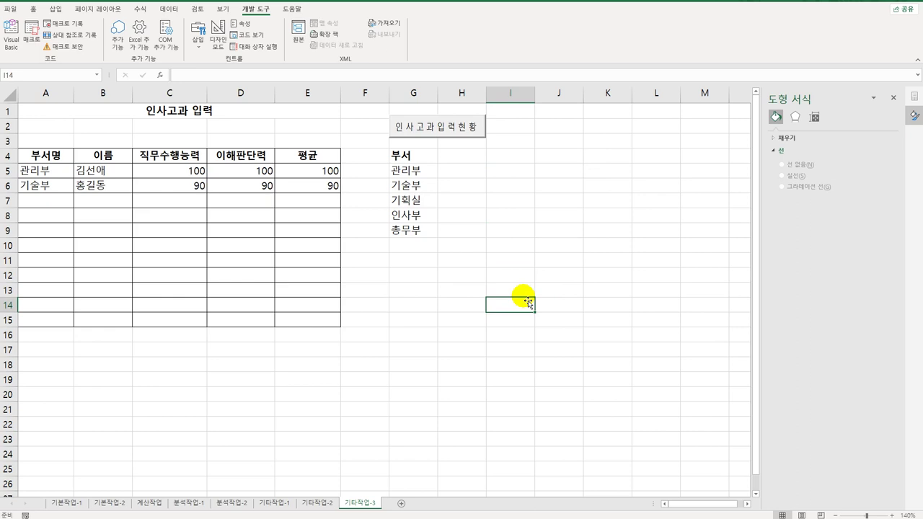